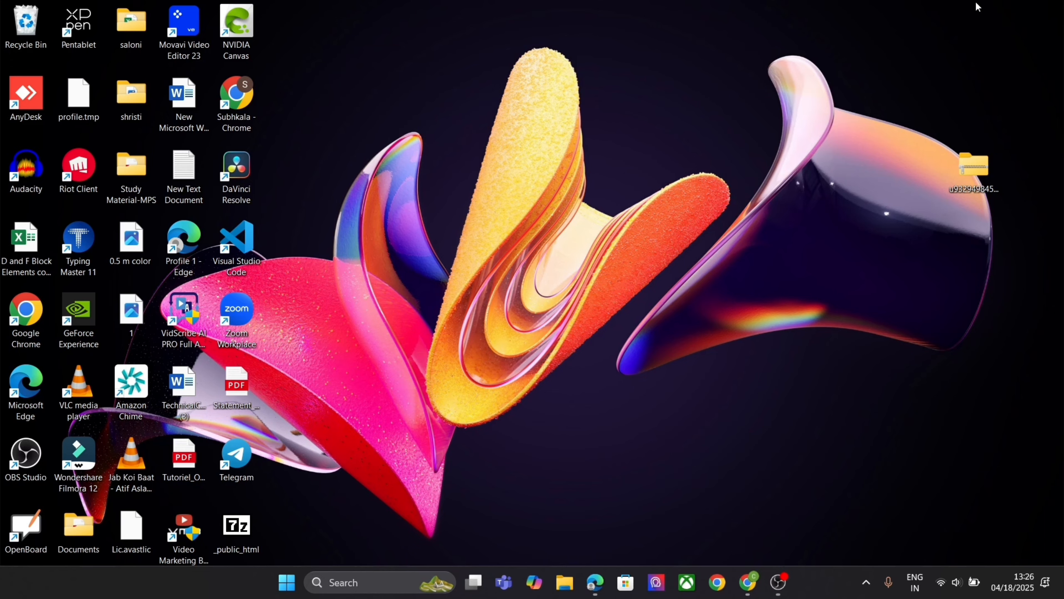
# Restore the edu.affiliatedemo.site Dashboard in Edge, scroll down through it and return to the top
pyautogui.click(596, 583)
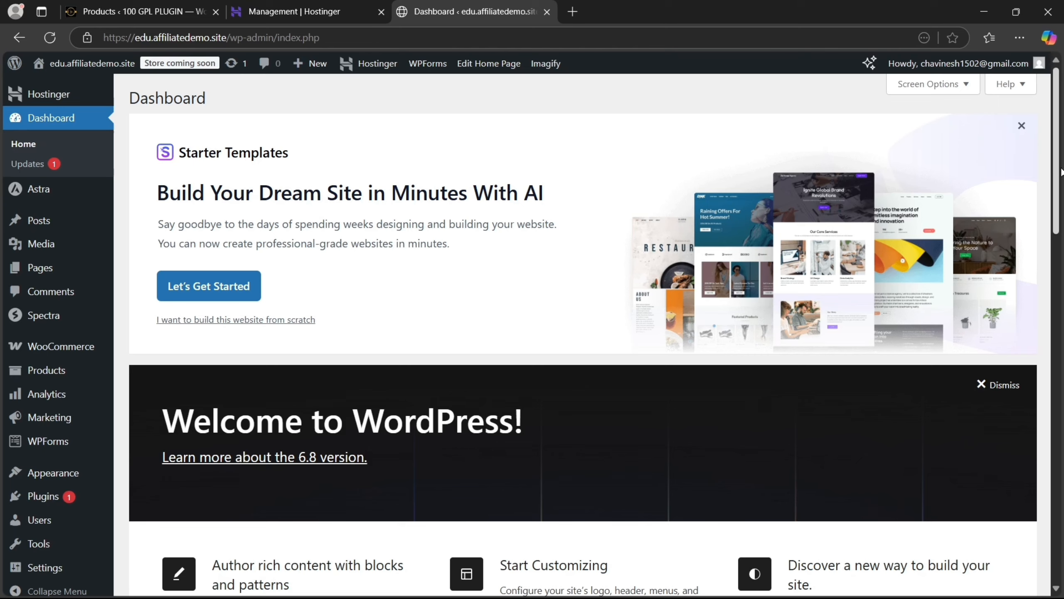
pyautogui.moveTo(1058, 160); pyautogui.dragTo(1062, 362)
pyautogui.scroll(15, 1021, 181)
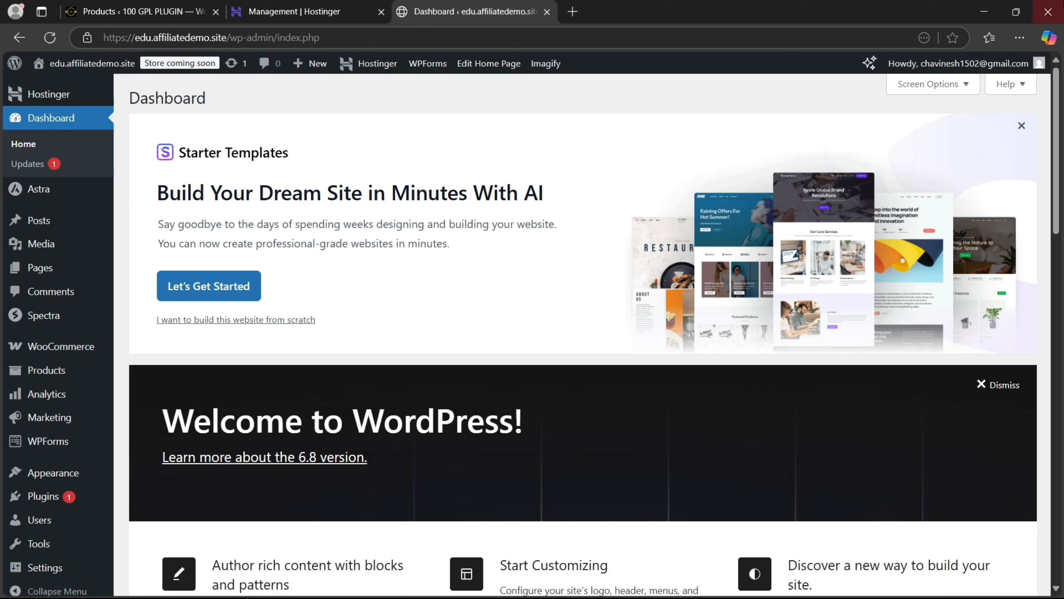
# Log out from the Howdy account menu, then highlight the Username label and focus its empty field
pyautogui.moveTo(1023, 69)
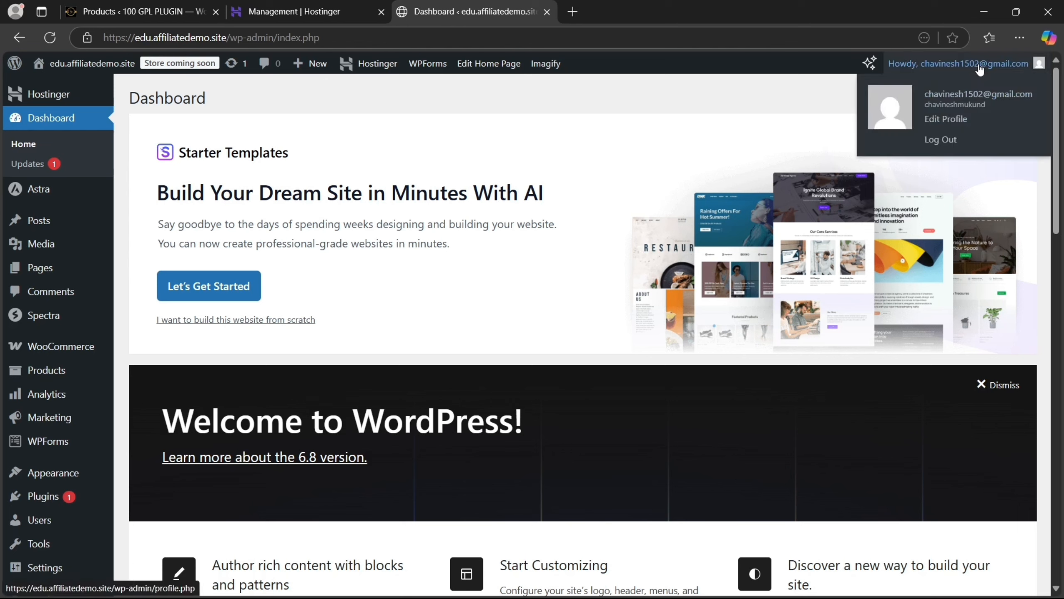
pyautogui.doubleClick(944, 147)
pyautogui.click(943, 140)
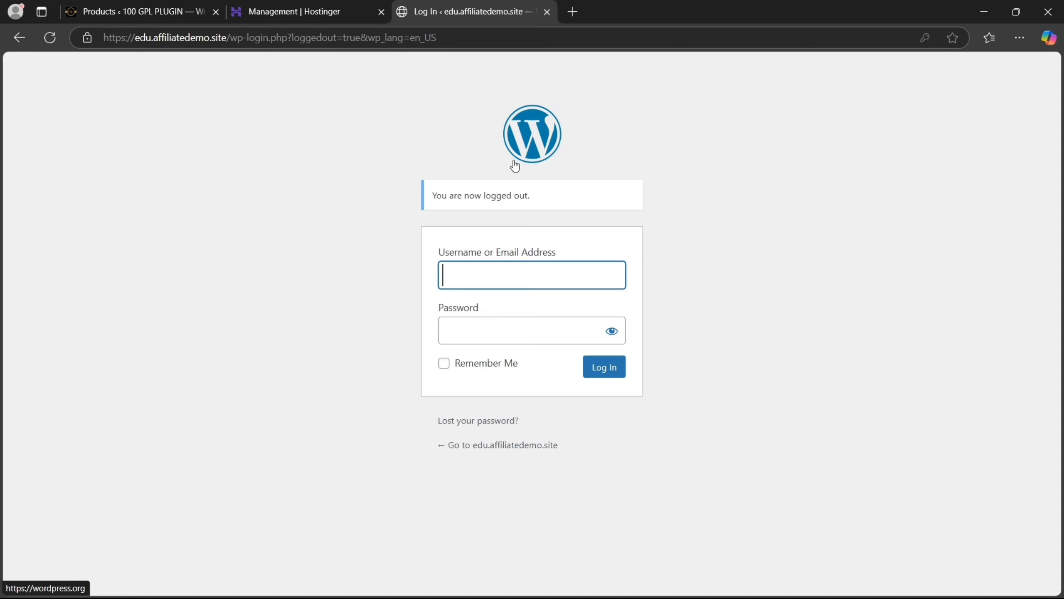
pyautogui.moveTo(439, 251); pyautogui.dragTo(553, 246)
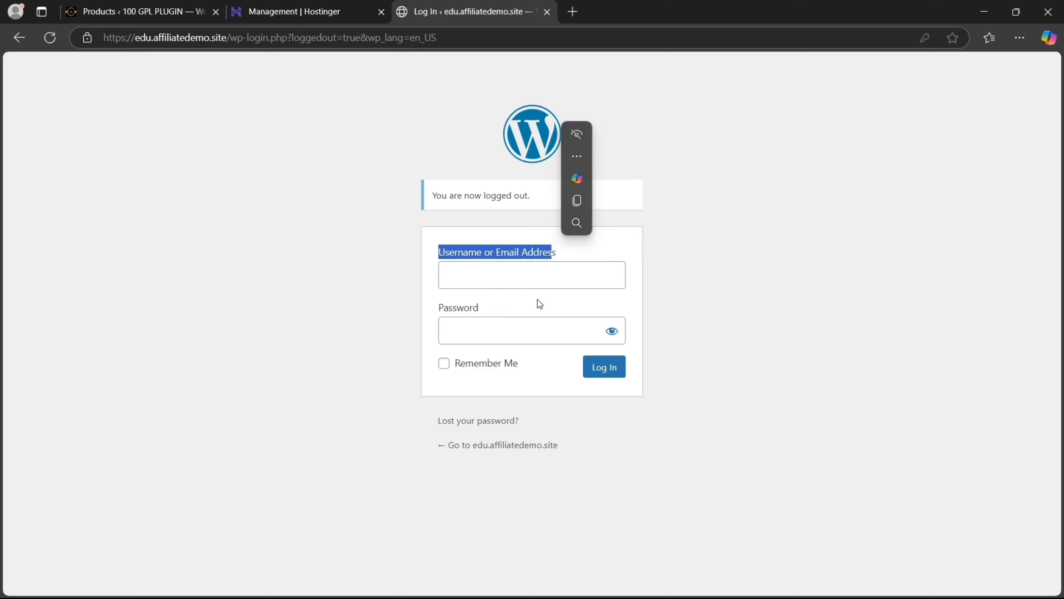
pyautogui.click(525, 284)
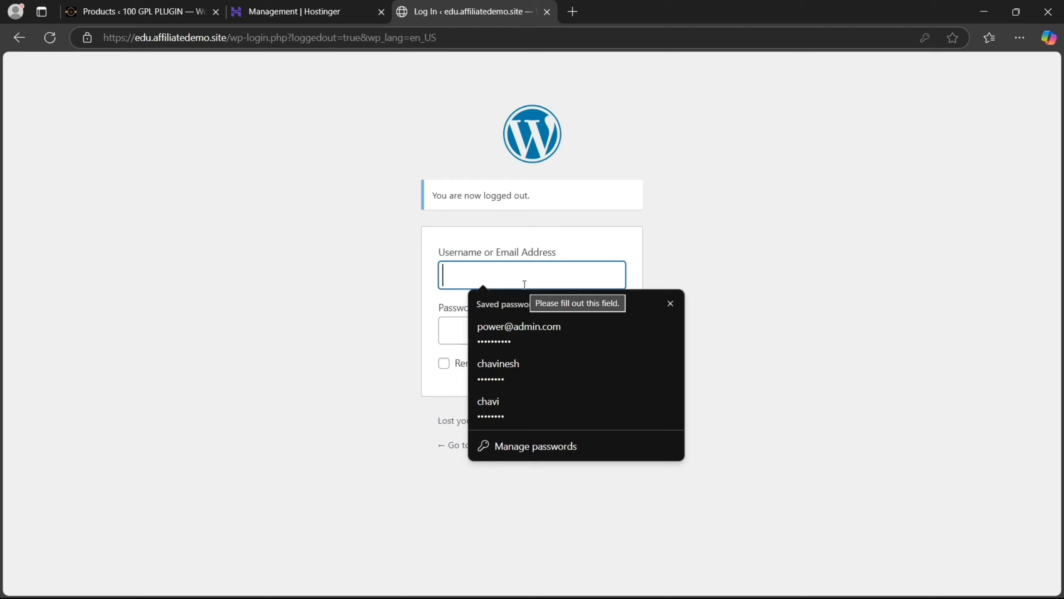
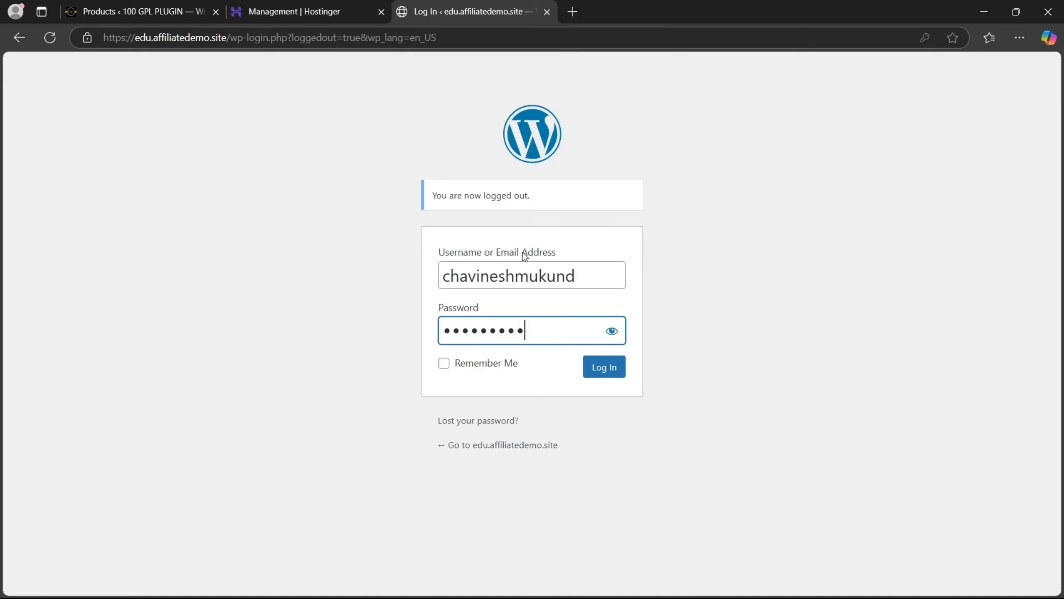
# Log back in with the password and decline Edge's offer to save it
pyautogui.press('Return')
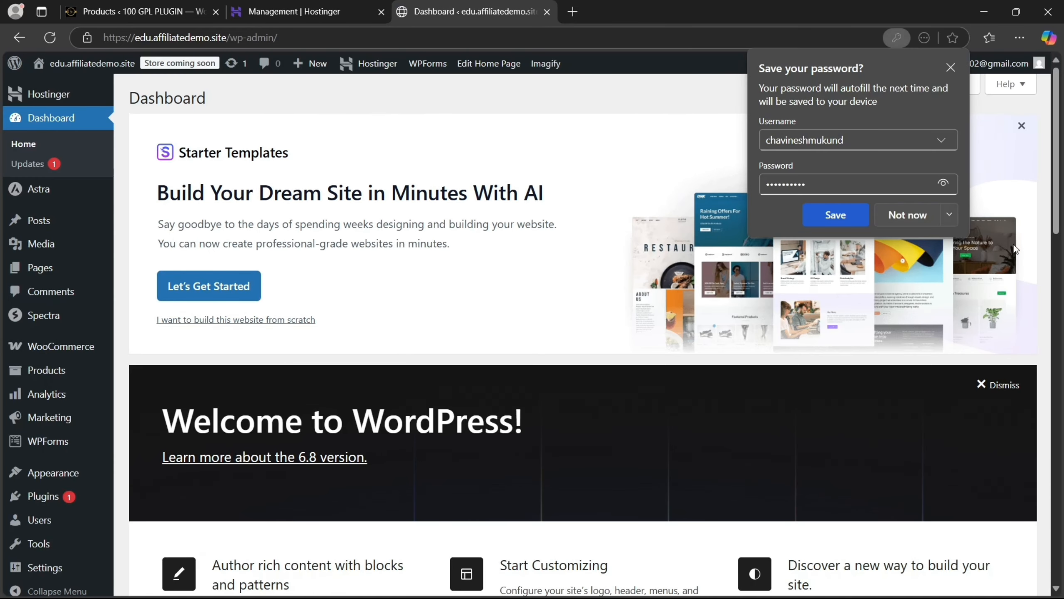
pyautogui.click(913, 221)
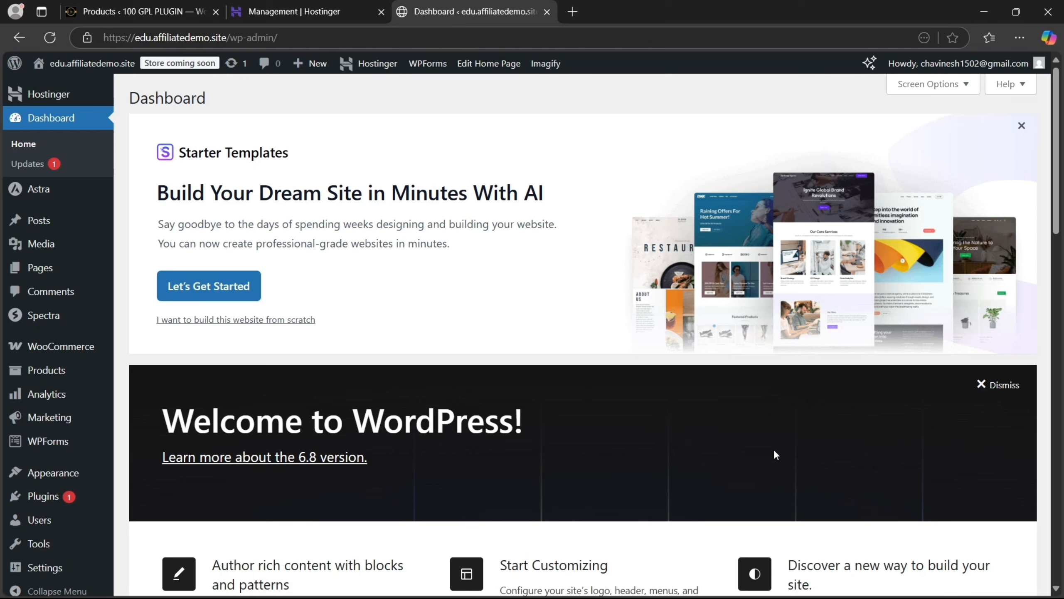
# Search the Add Plugins directory for 'Admin and Site'
pyautogui.moveTo(82, 499)
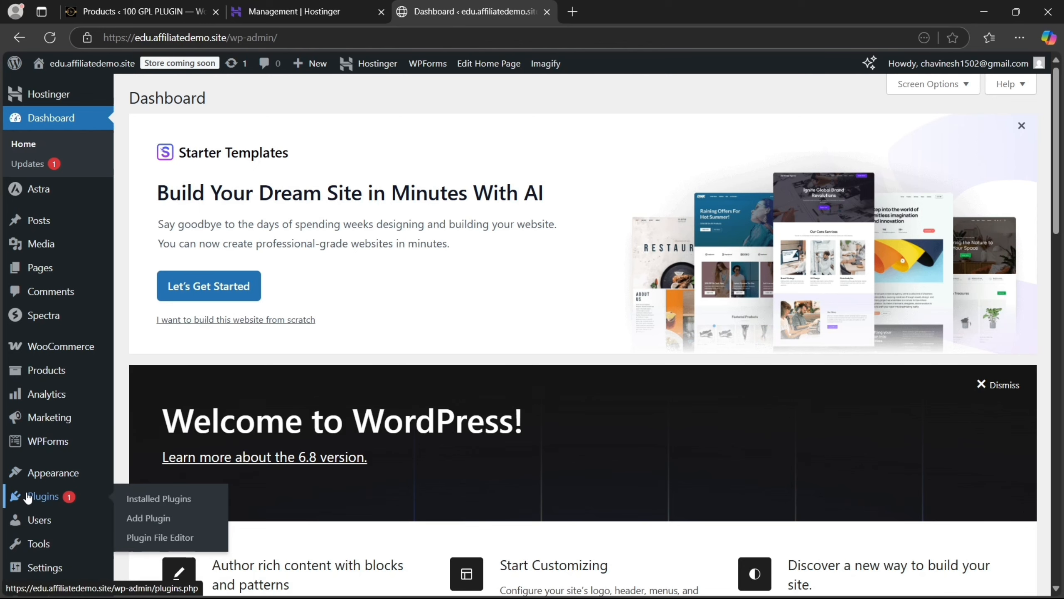
pyautogui.click(143, 518)
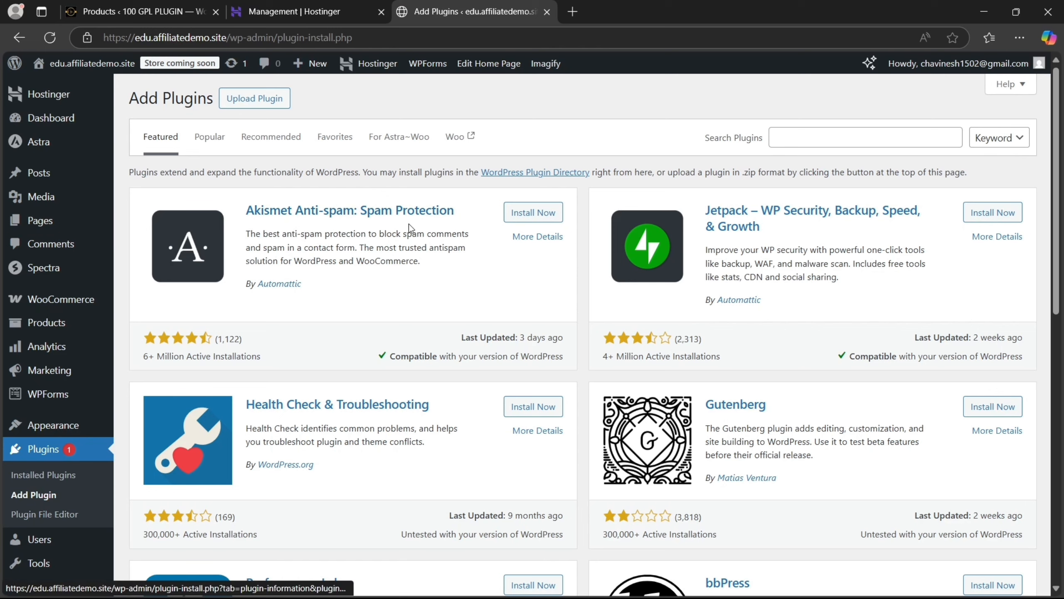
pyautogui.click(816, 139)
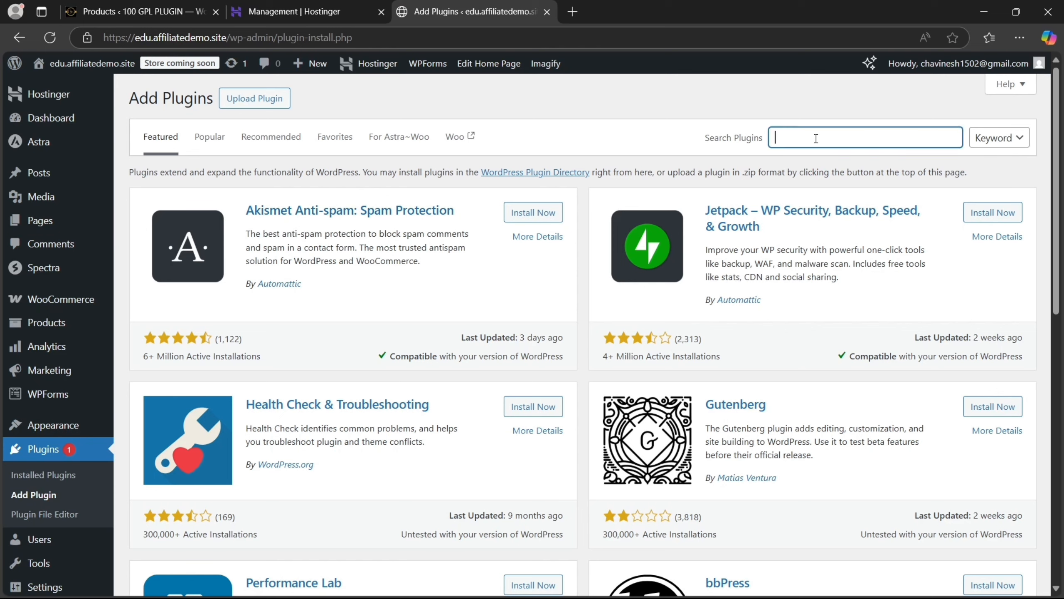
pyautogui.write('Admin and Site')
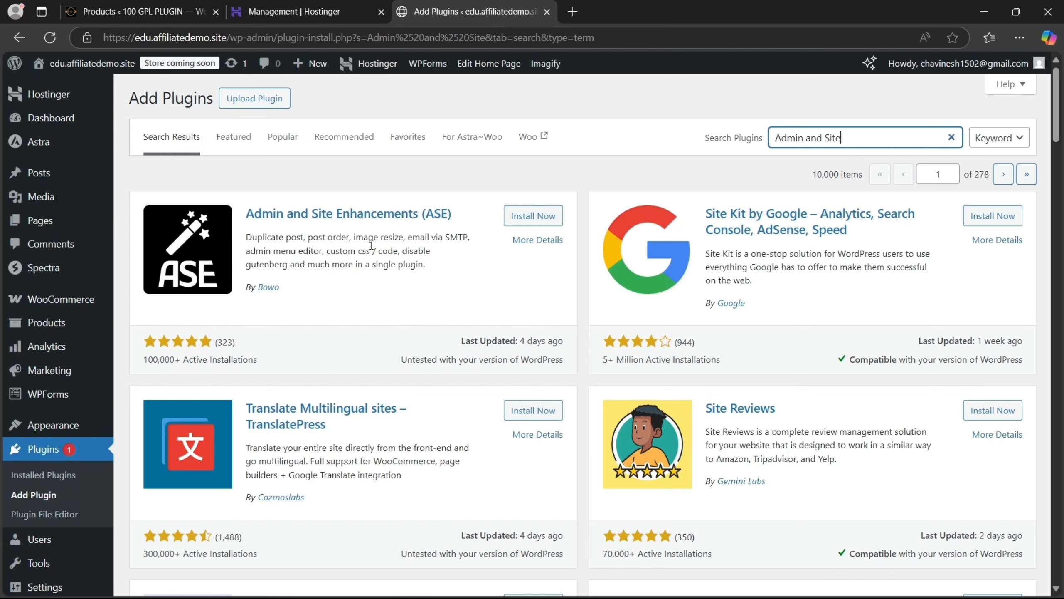
# View ASE's details down to Features & Modules and open 'See all features' on wpase.com
pyautogui.click(533, 243)
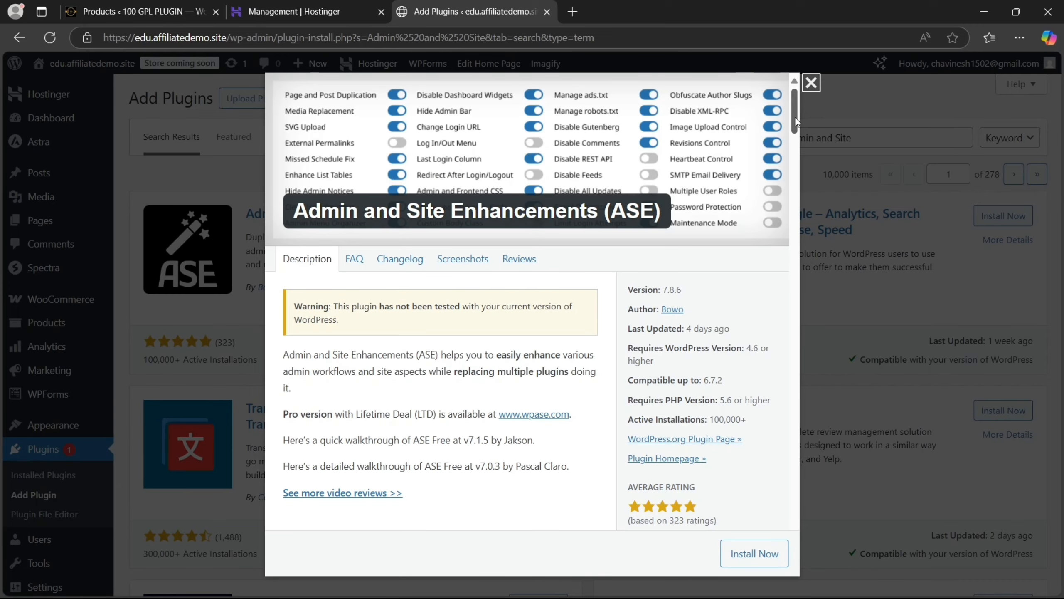
pyautogui.moveTo(795, 121); pyautogui.dragTo(794, 162)
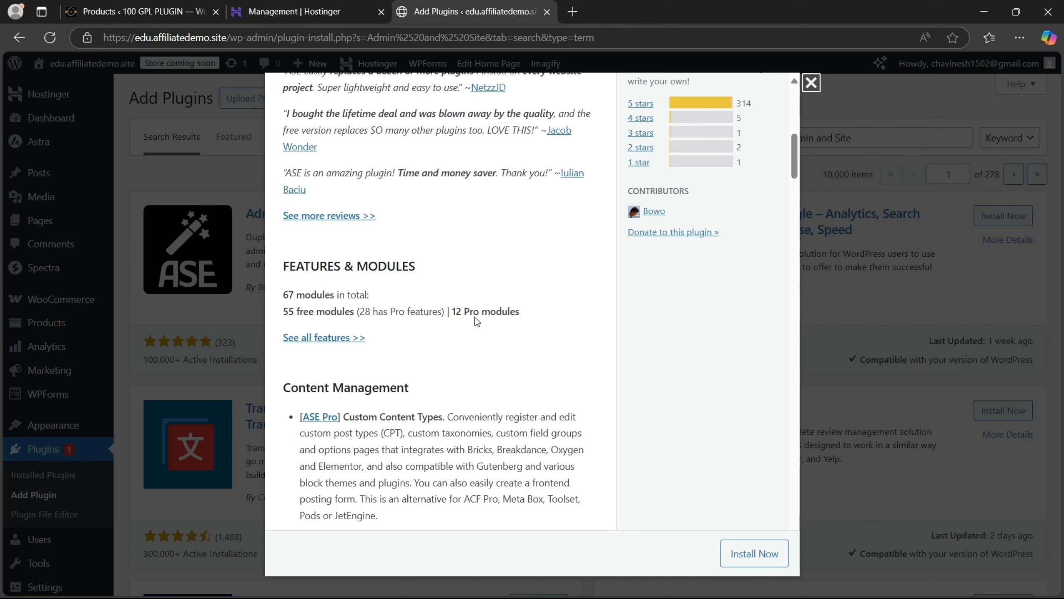
pyautogui.scroll(-3, 790, 169)
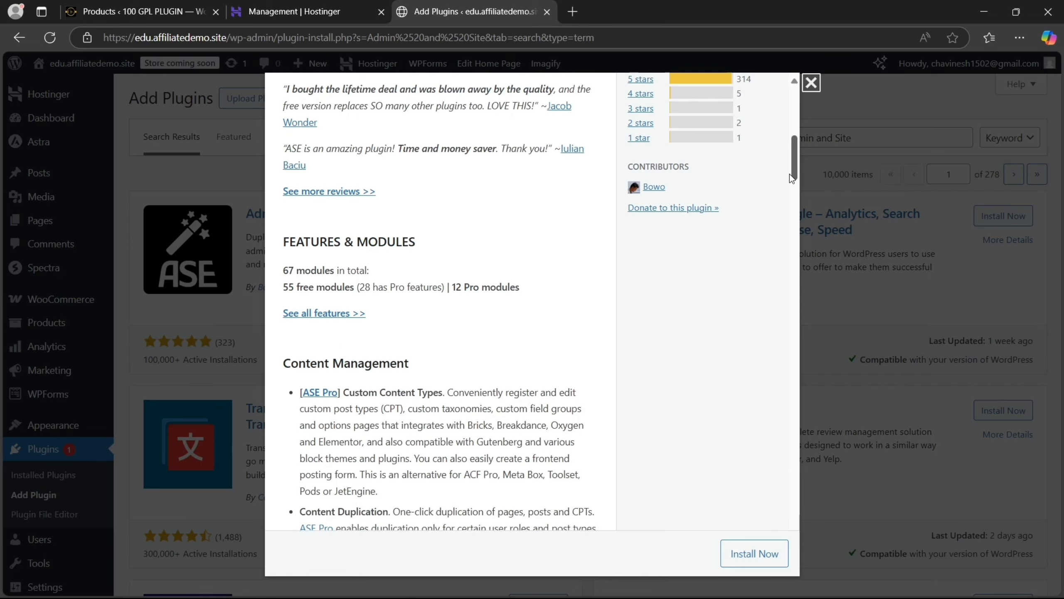
pyautogui.click(347, 220)
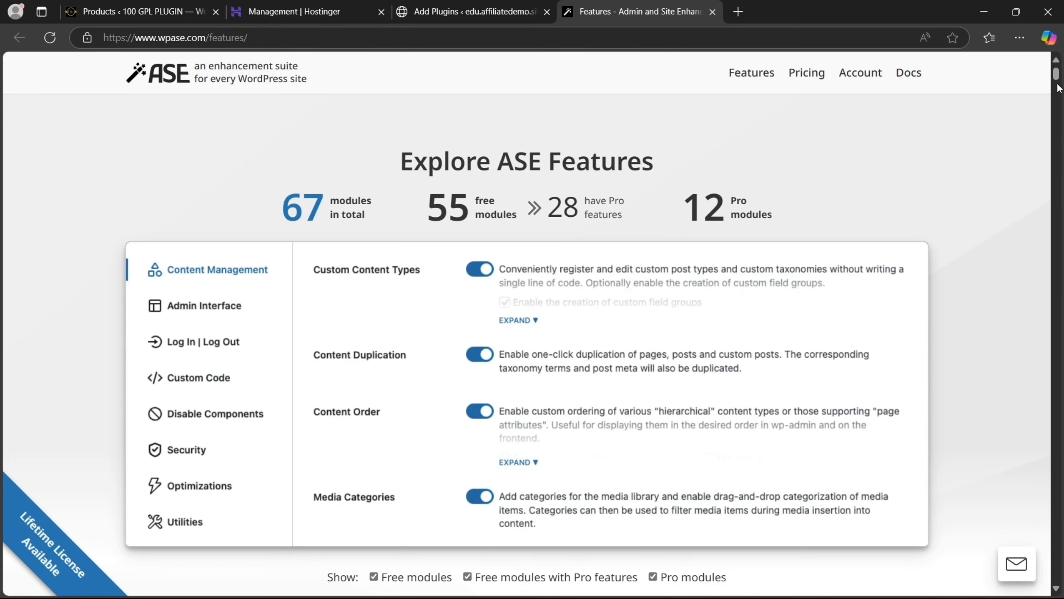
# Scroll the wpase.com features page from Custom Content Types down to Media Replacement and SVG Upload
pyautogui.moveTo(1057, 76); pyautogui.dragTo(1061, 94)
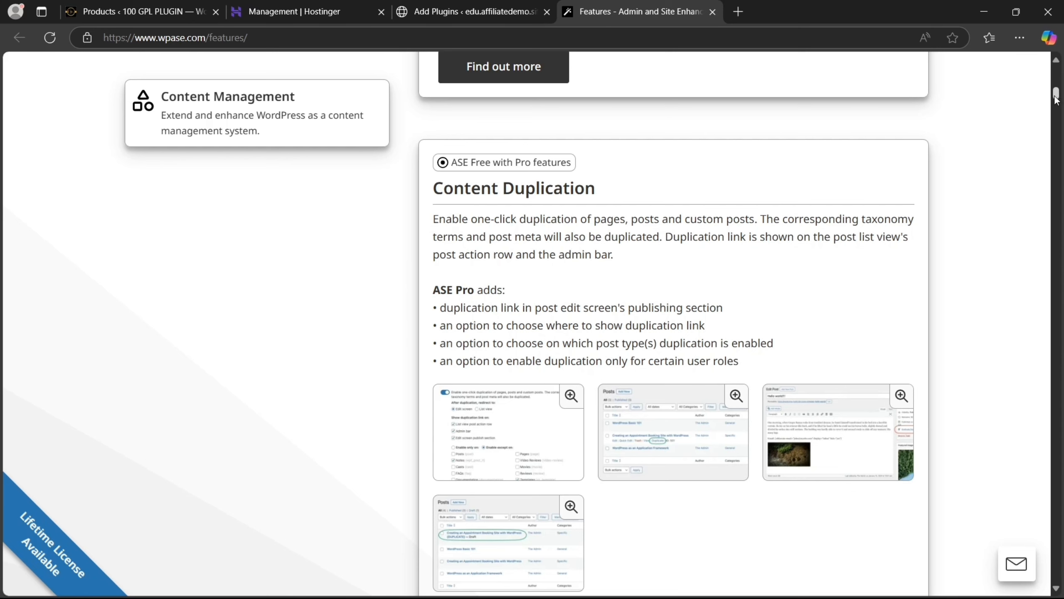
pyautogui.moveTo(1056, 97); pyautogui.dragTo(1059, 108)
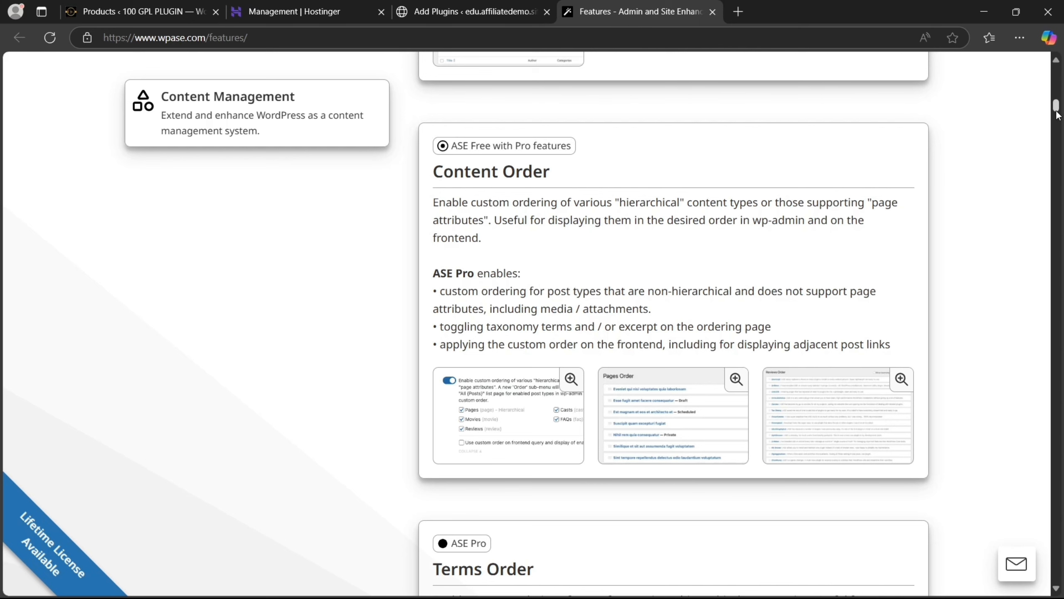
pyautogui.moveTo(1057, 114); pyautogui.dragTo(629, 160)
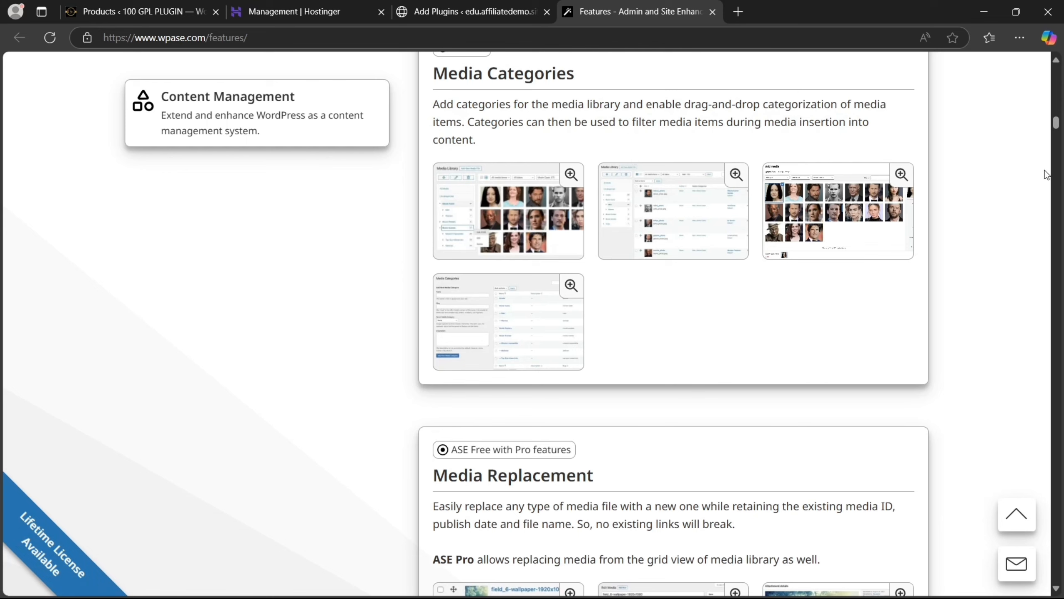
pyautogui.moveTo(1056, 126); pyautogui.dragTo(1056, 141)
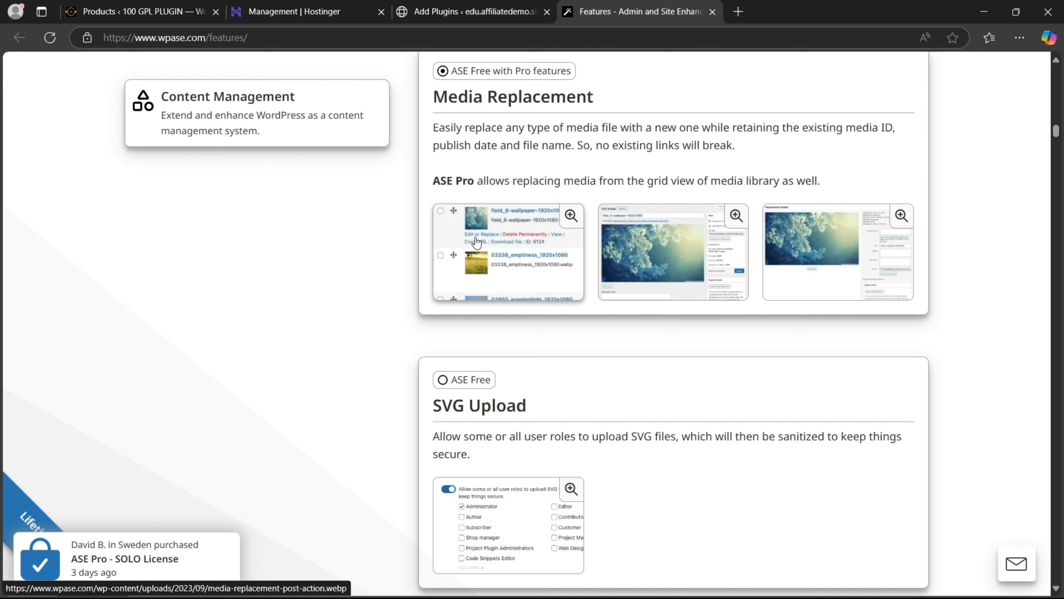
# Enlarge the first Media Replacement screenshot, then close it
pyautogui.click(477, 243)
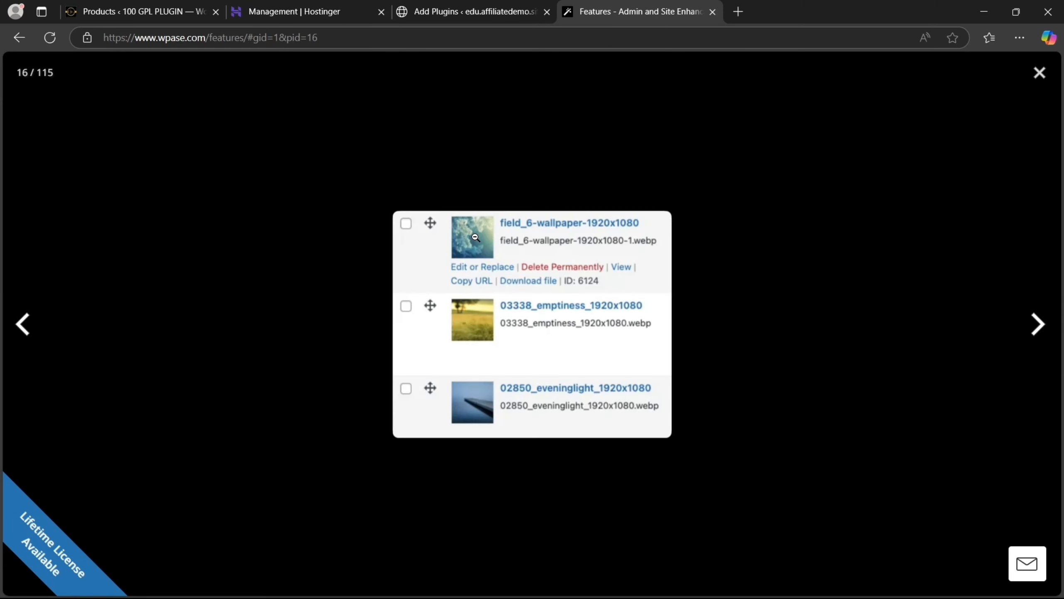
pyautogui.moveTo(447, 273); pyautogui.dragTo(484, 269)
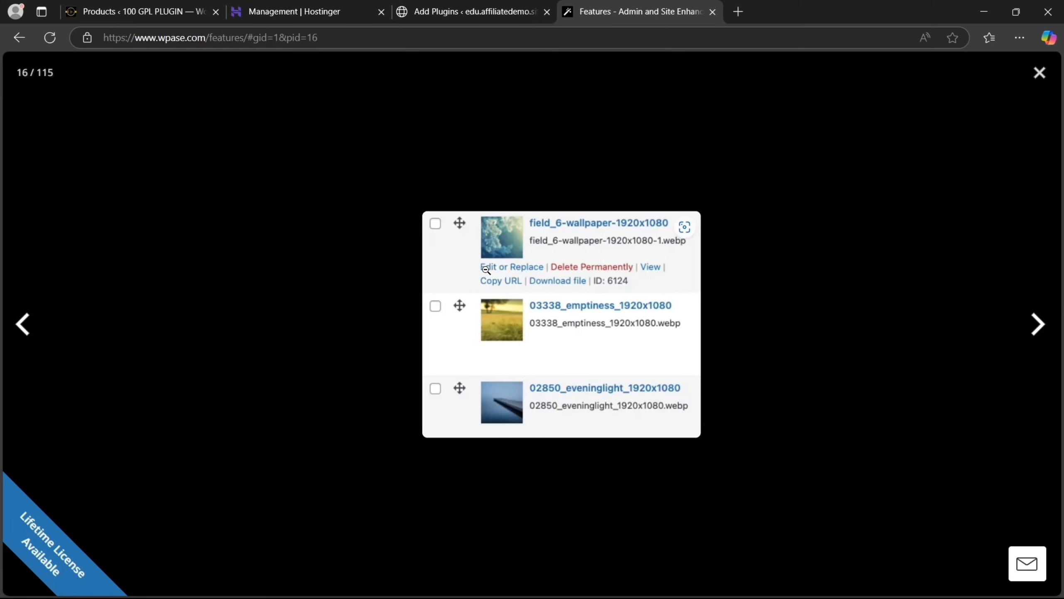
pyautogui.click(1041, 74)
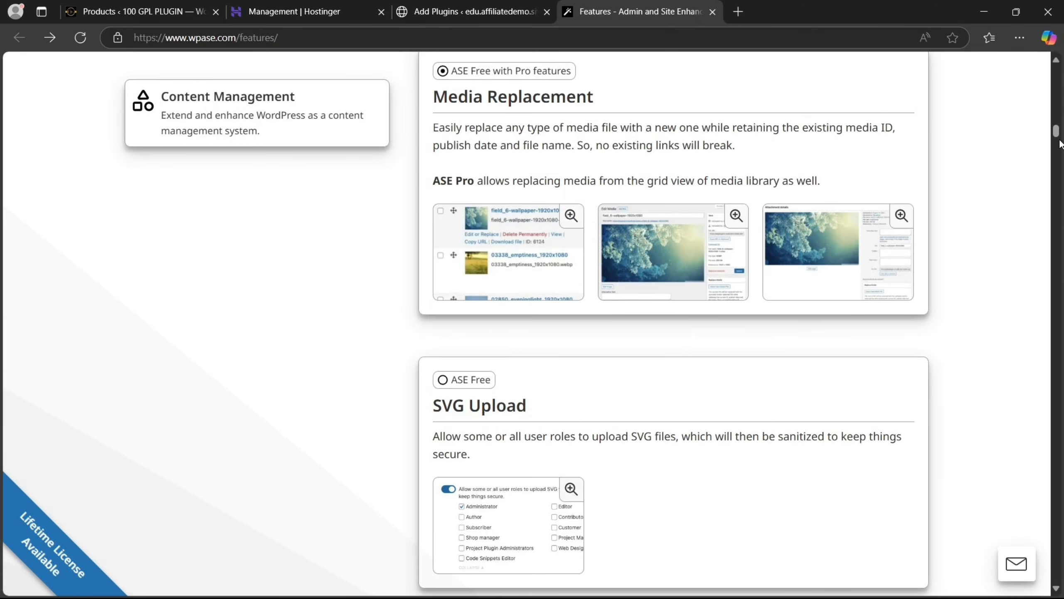
# Scroll through more ASE features to the Open All External Links in New Tab modules
pyautogui.moveTo(1058, 138); pyautogui.dragTo(1061, 145)
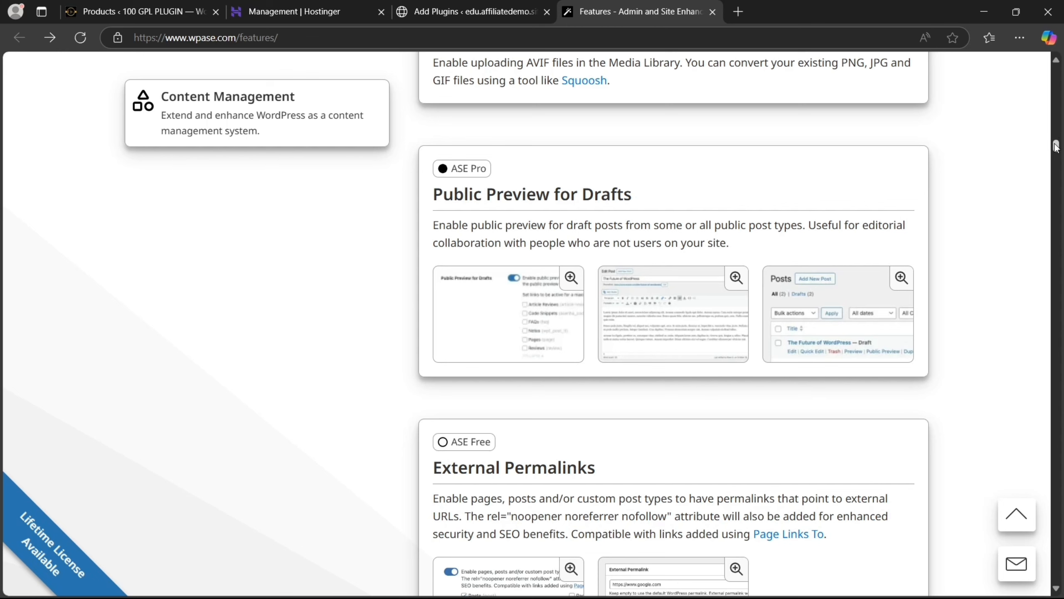
pyautogui.scroll(-5, 1056, 150)
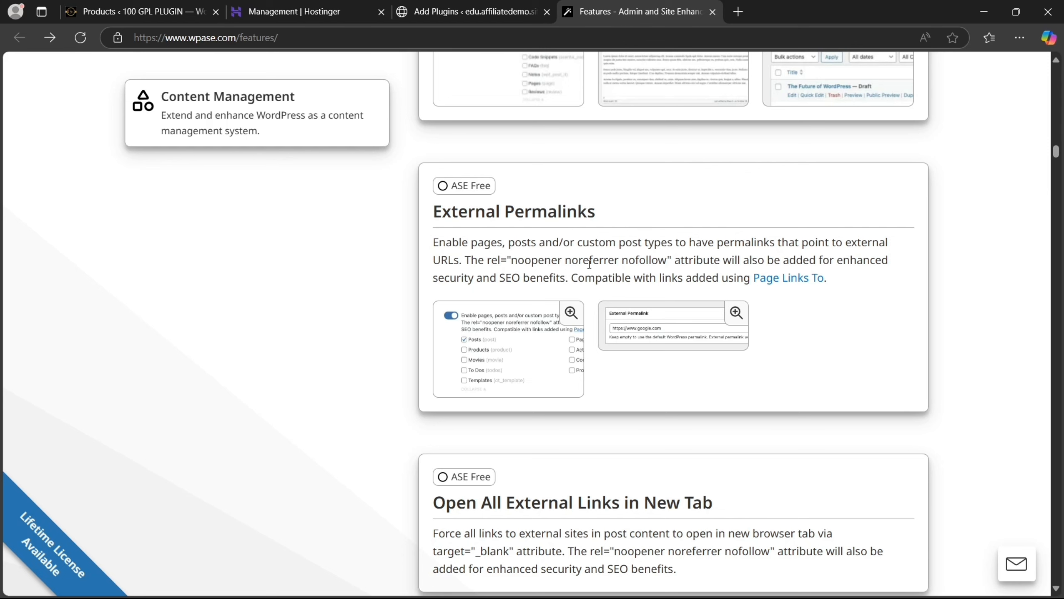
pyautogui.moveTo(1059, 146); pyautogui.dragTo(1059, 146)
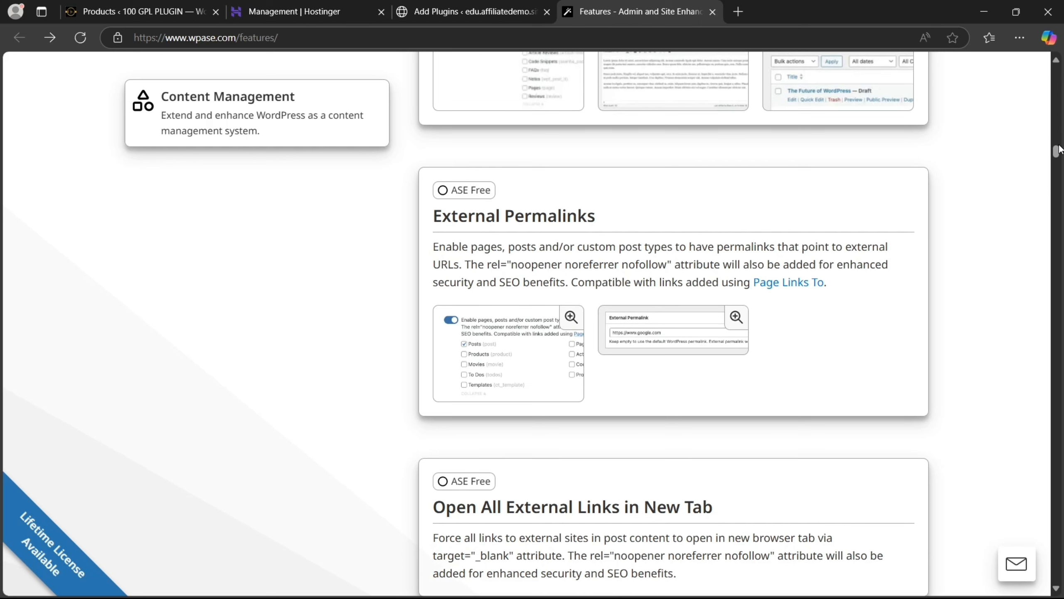
pyautogui.scroll(6, 1060, 149)
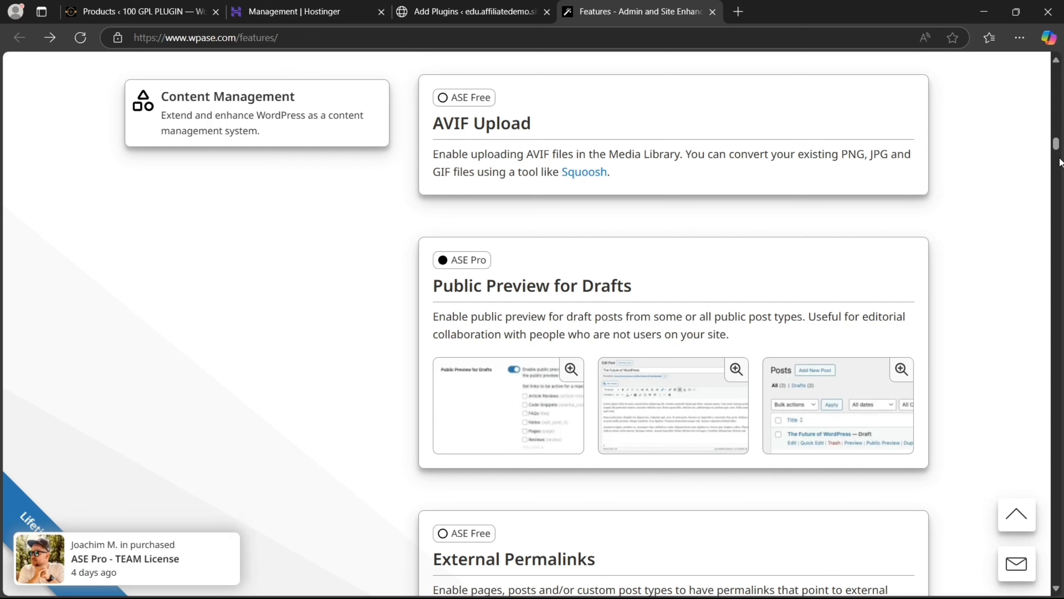
pyautogui.scroll(-12, 1058, 158)
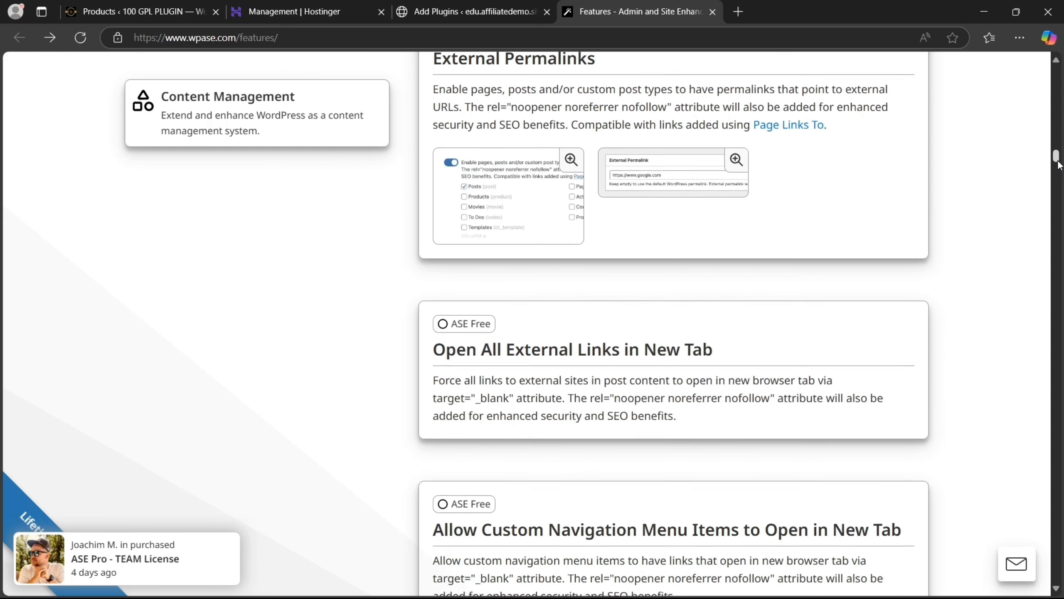
pyautogui.scroll(-2, 1059, 165)
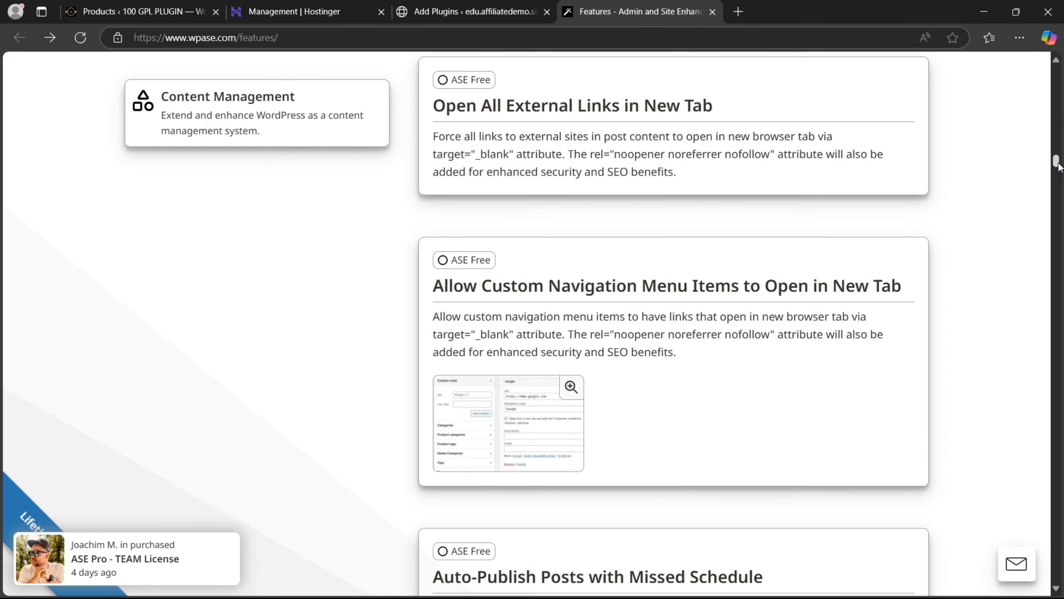
pyautogui.scroll(-3, 1060, 168)
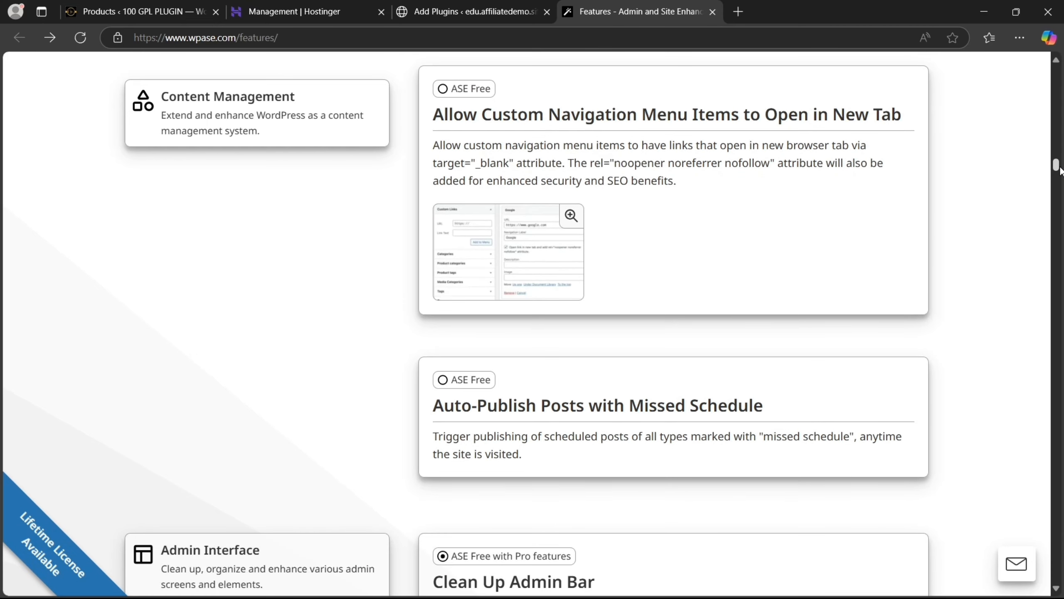
pyautogui.scroll(-7, 1061, 170)
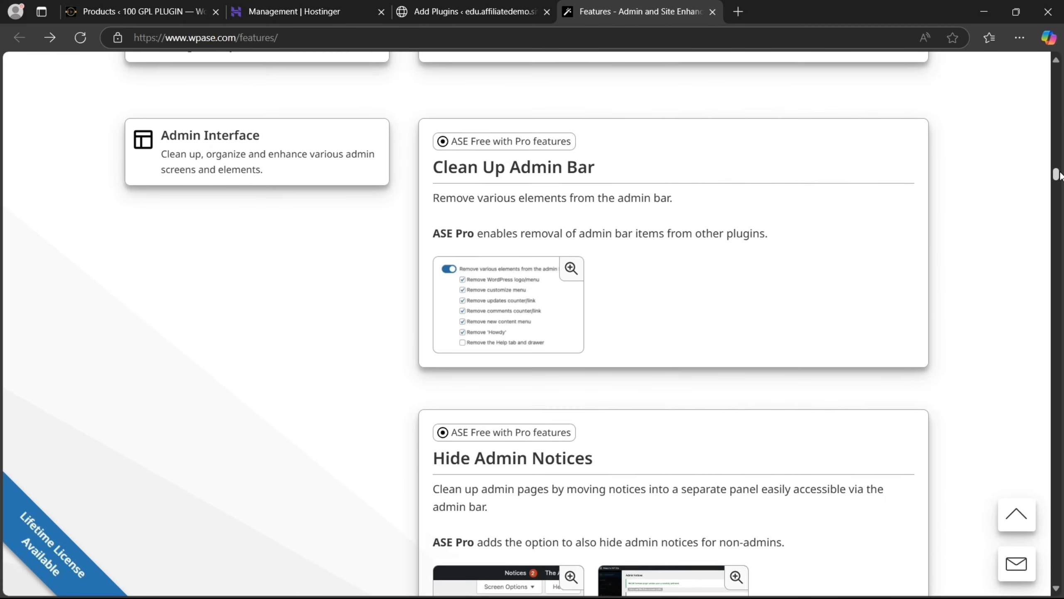
pyautogui.scroll(4, 1060, 176)
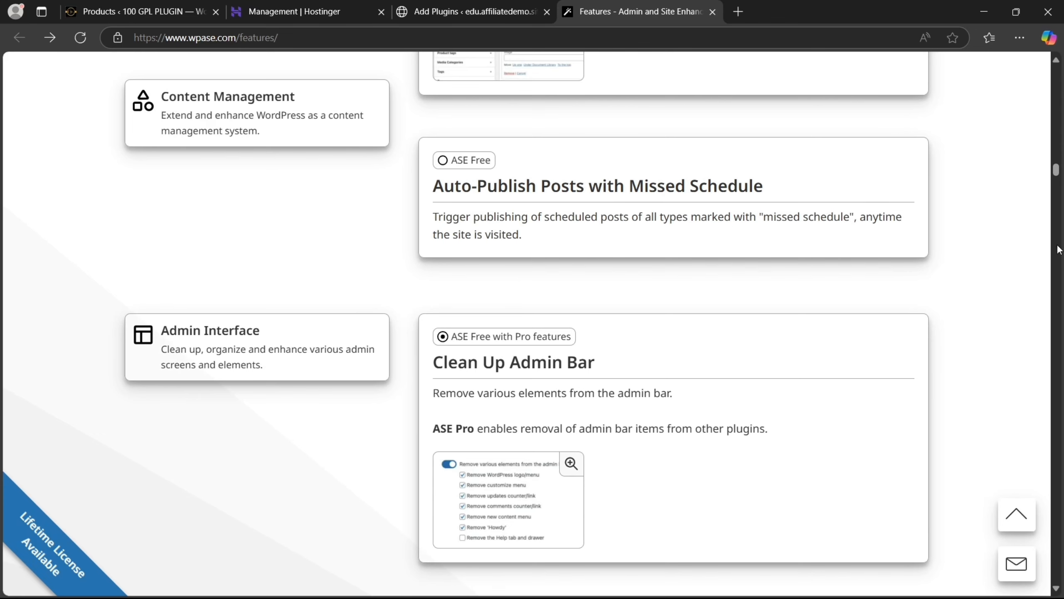
pyautogui.scroll(5, 1056, 167)
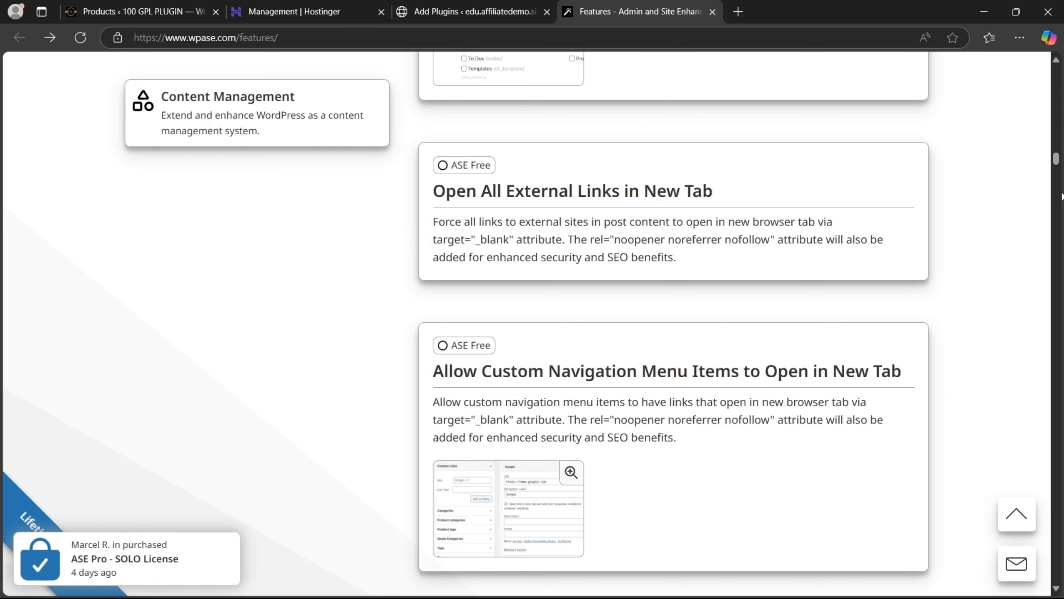
# Return to the WordPress Add Plugins tab and close the ASE details window
pyautogui.click(499, 1)
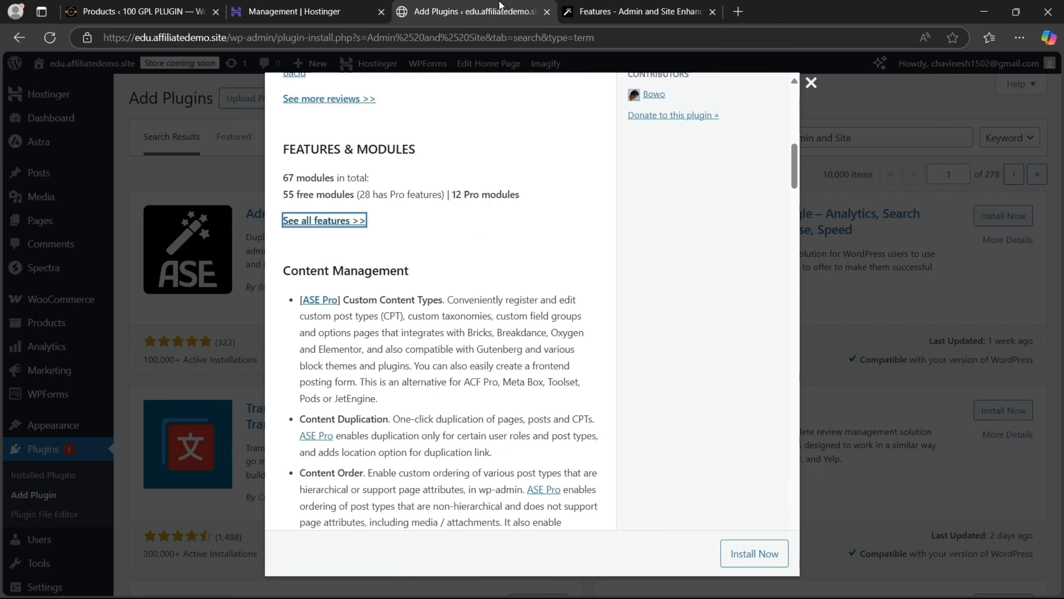
pyautogui.click(811, 83)
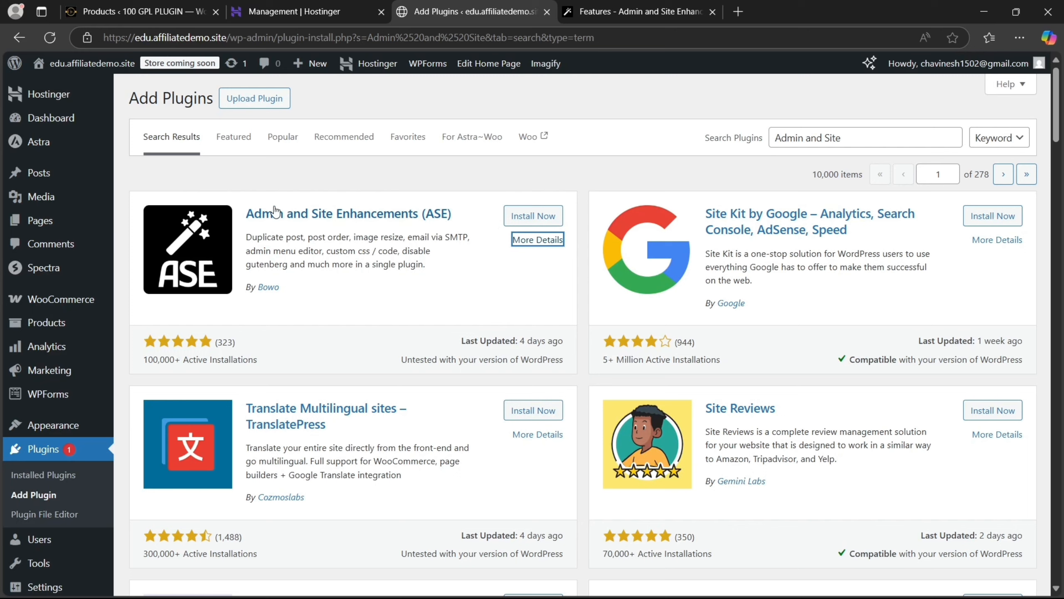
pyautogui.click(216, 341)
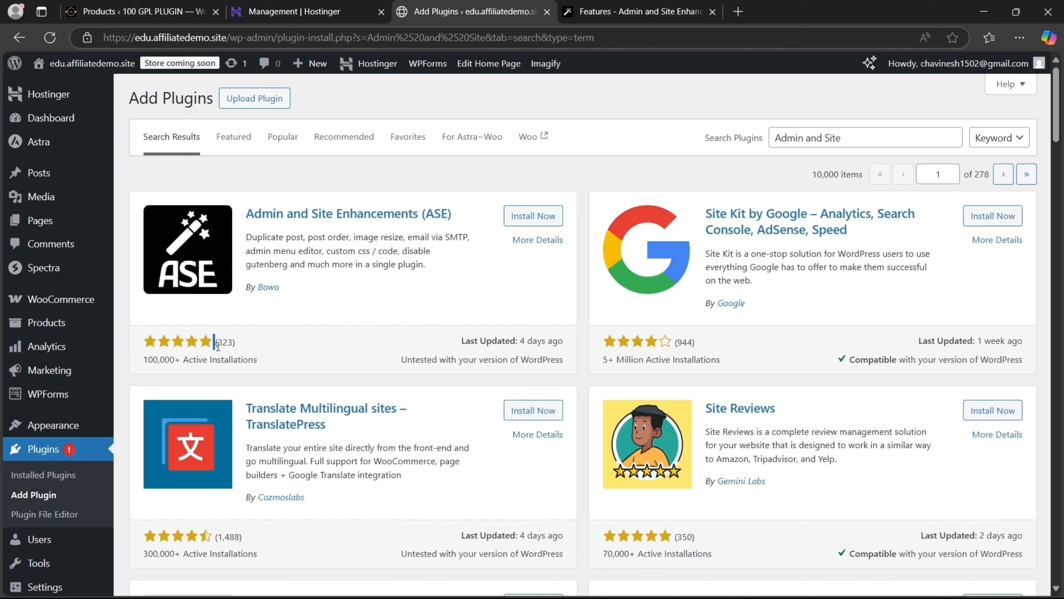
# Install and activate Admin and Site Enhancements, confirming version 7.8.6 in the Plugins list
pyautogui.click(519, 222)
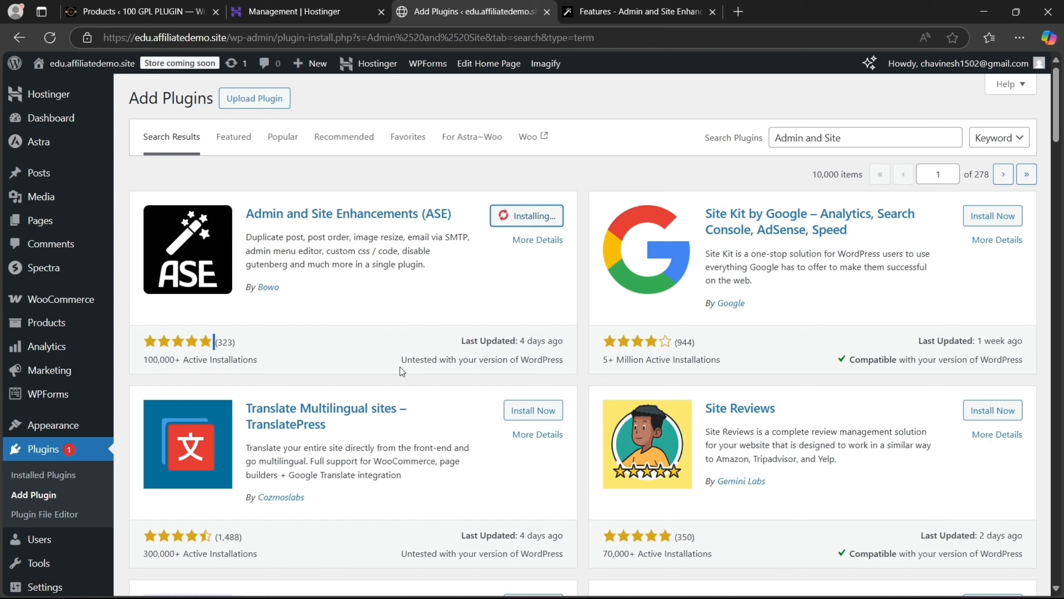
pyautogui.moveTo(403, 363); pyautogui.dragTo(544, 365)
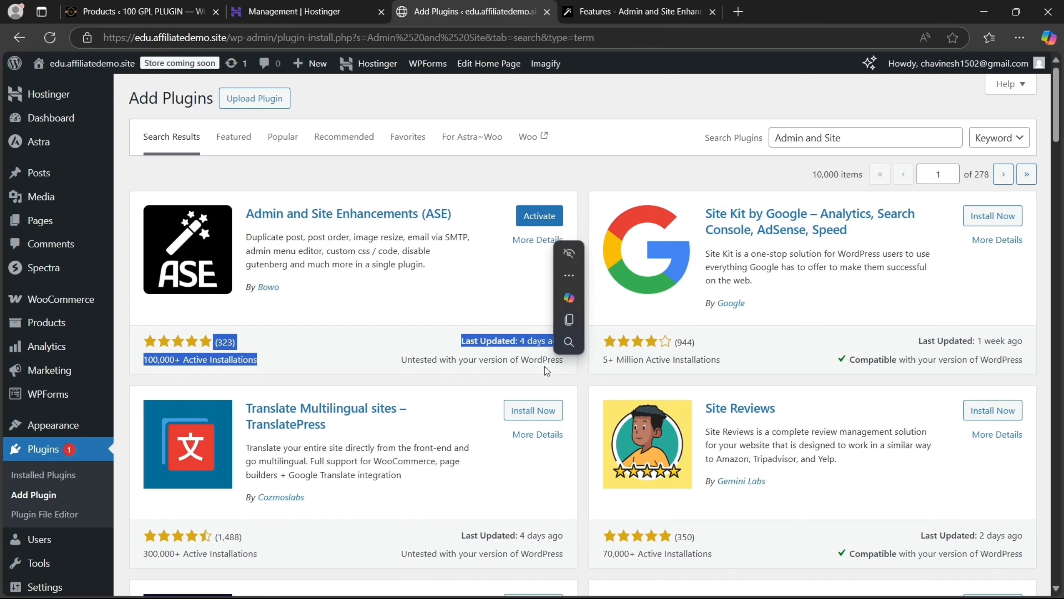
pyautogui.click(542, 214)
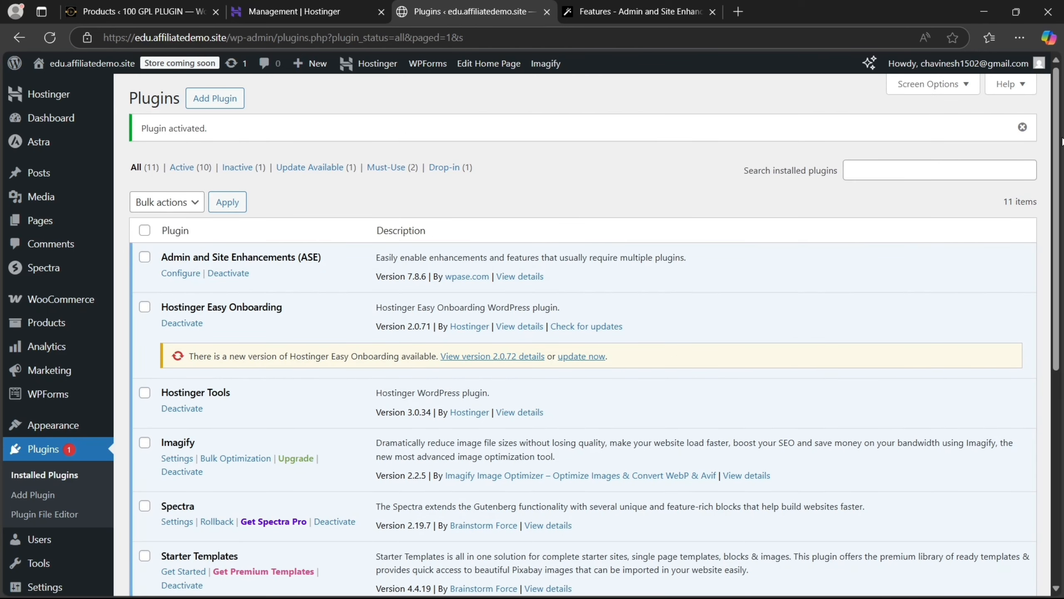
pyautogui.scroll(-4, 1049, 226)
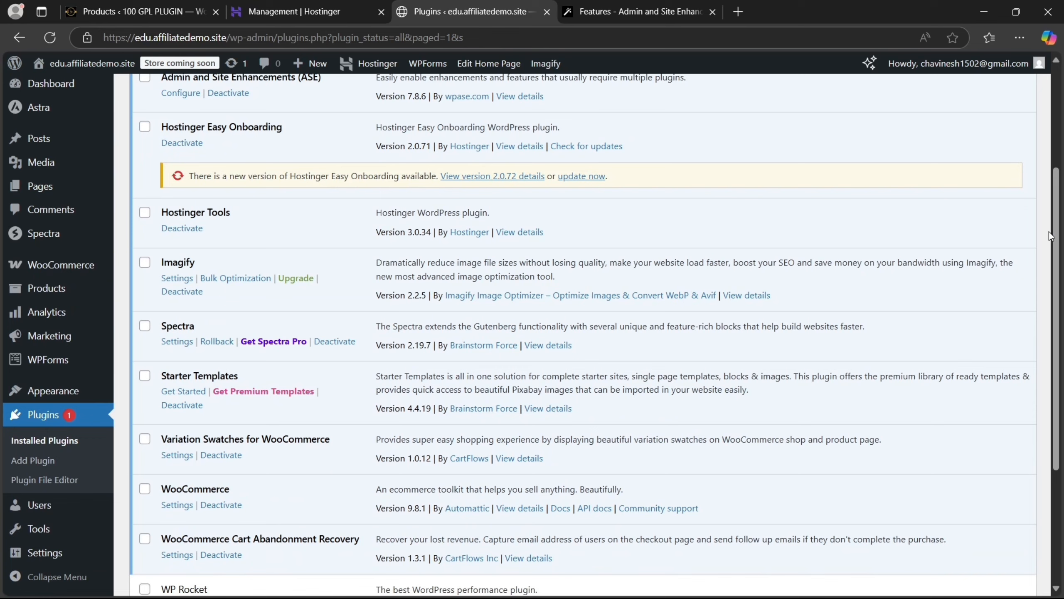
pyautogui.moveTo(1057, 183); pyautogui.dragTo(1043, 77)
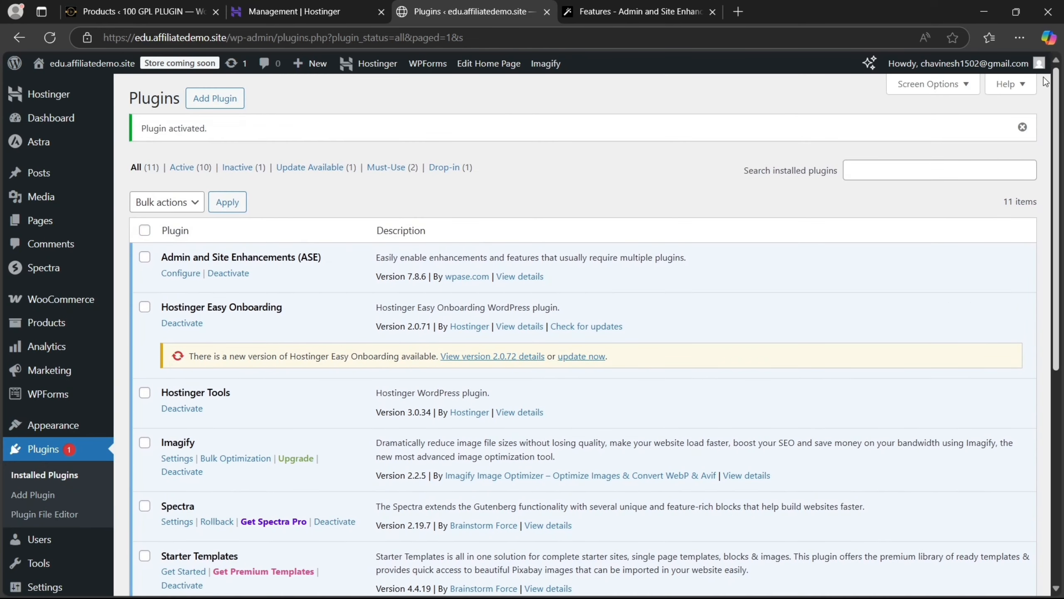
# Open ASE's settings and browse the Content Management, Admin Interface and login tabs
pyautogui.click(168, 278)
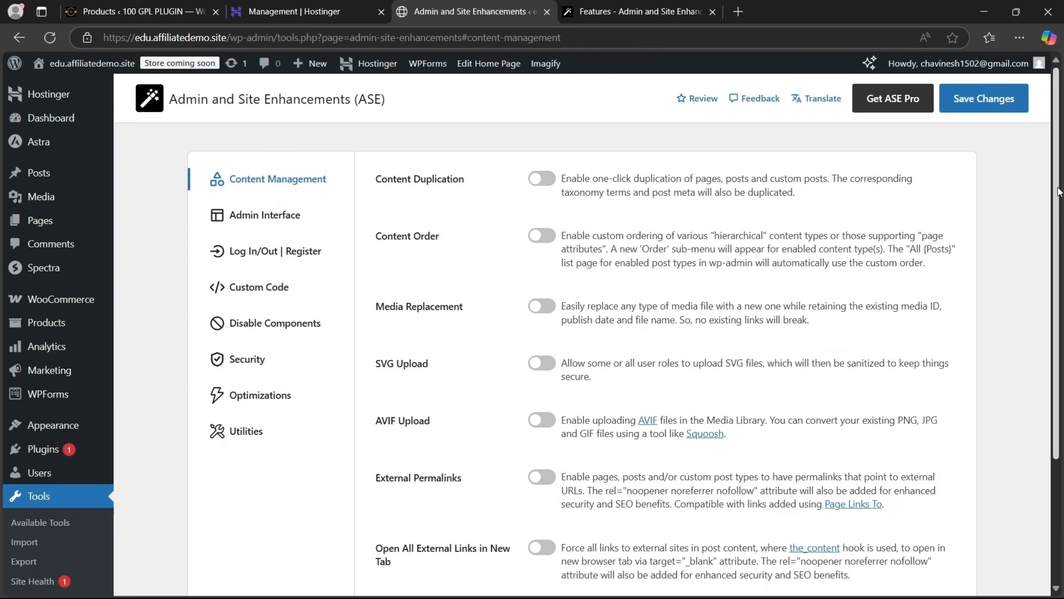
pyautogui.moveTo(1057, 178)
pyautogui.mouseDown()
pyautogui.moveTo(1061, 340)
pyautogui.moveTo(1056, 172)
pyautogui.mouseUp()
pyautogui.click(271, 206)
pyautogui.click(272, 178)
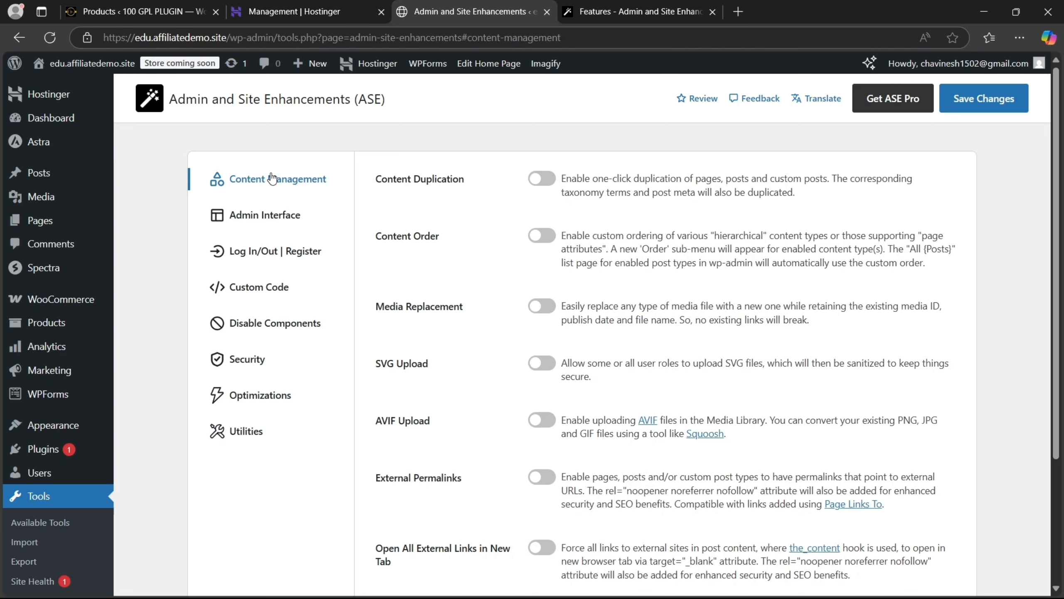
pyautogui.click(270, 222)
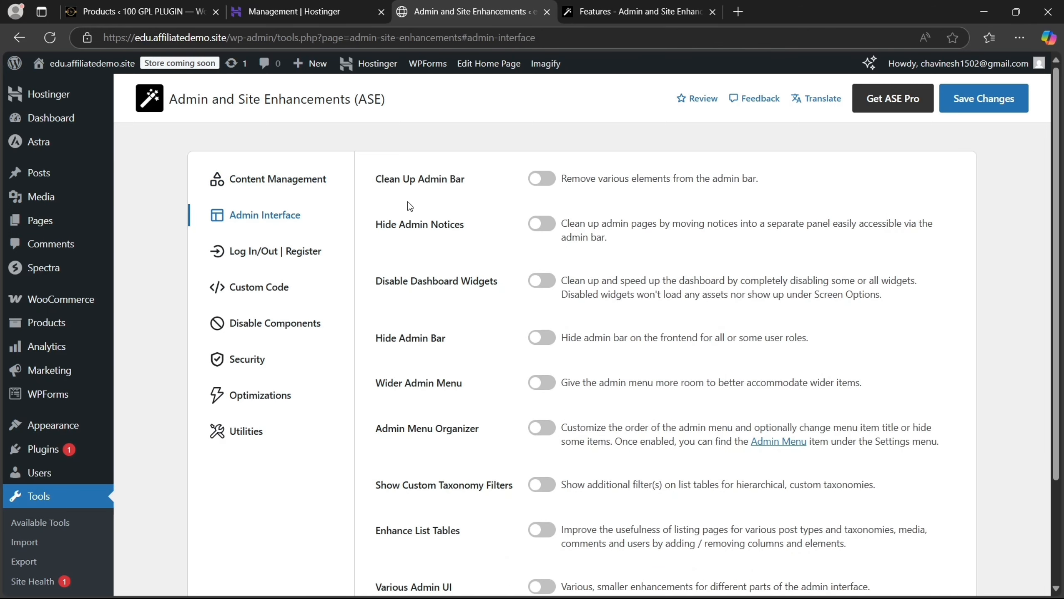
pyautogui.click(239, 259)
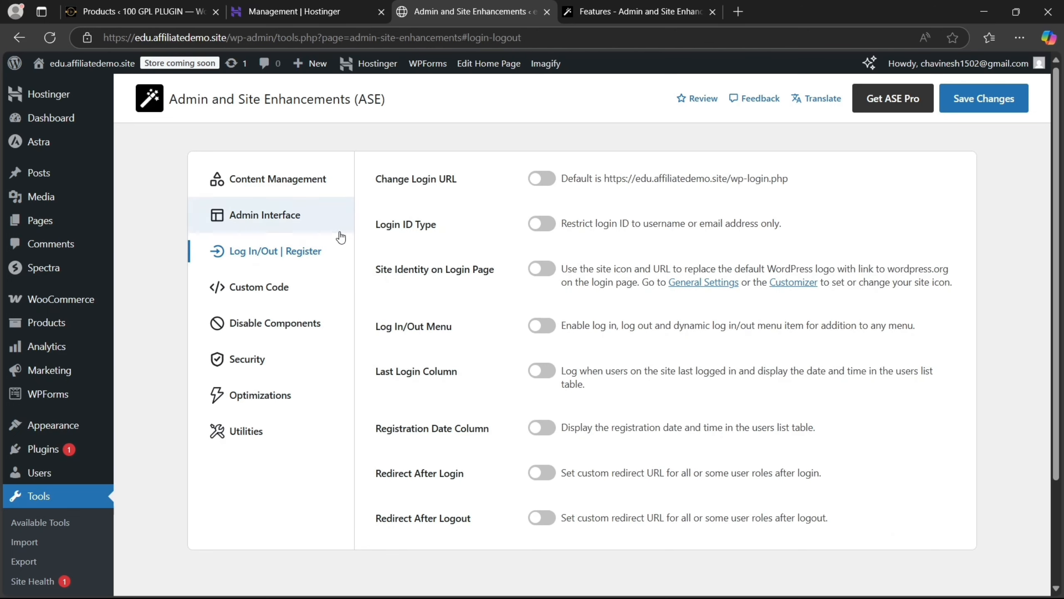
# In Custom Code, enable 'Insert <head>, <body> and <footer> Code' and expand its code fields
pyautogui.click(289, 291)
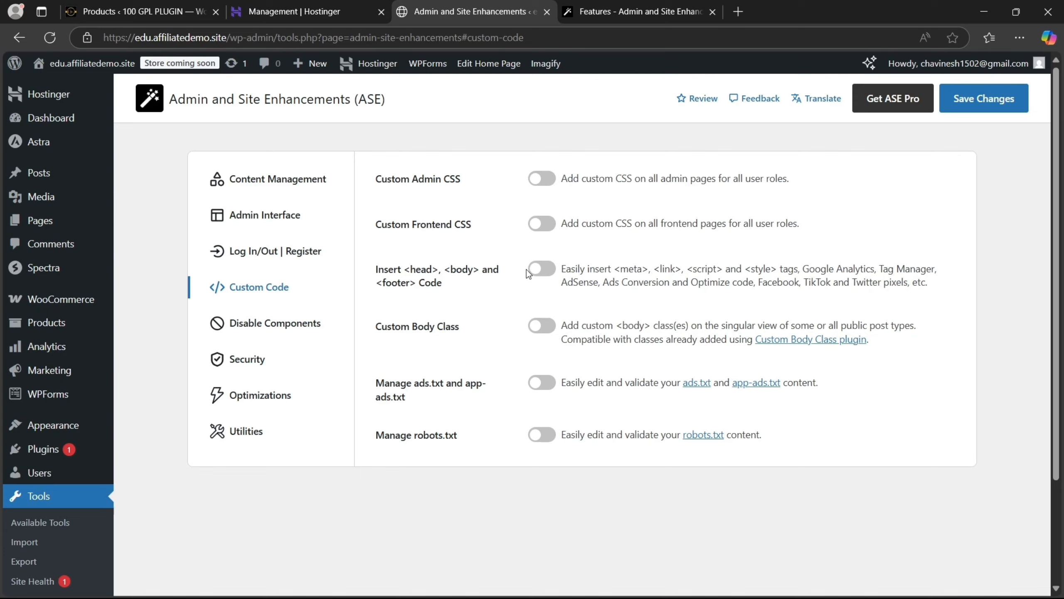
pyautogui.click(539, 270)
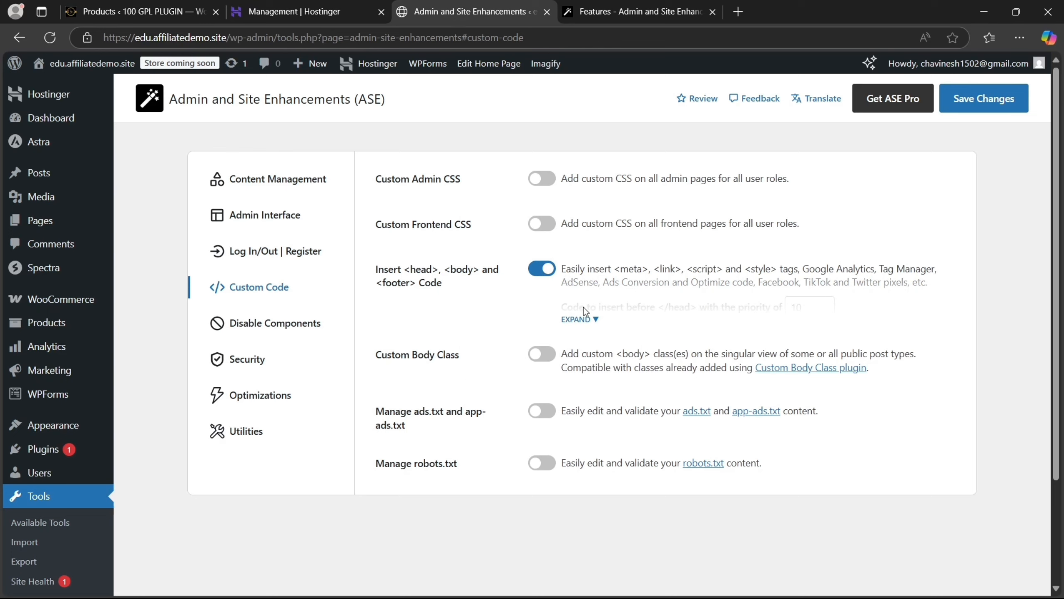
pyautogui.click(587, 317)
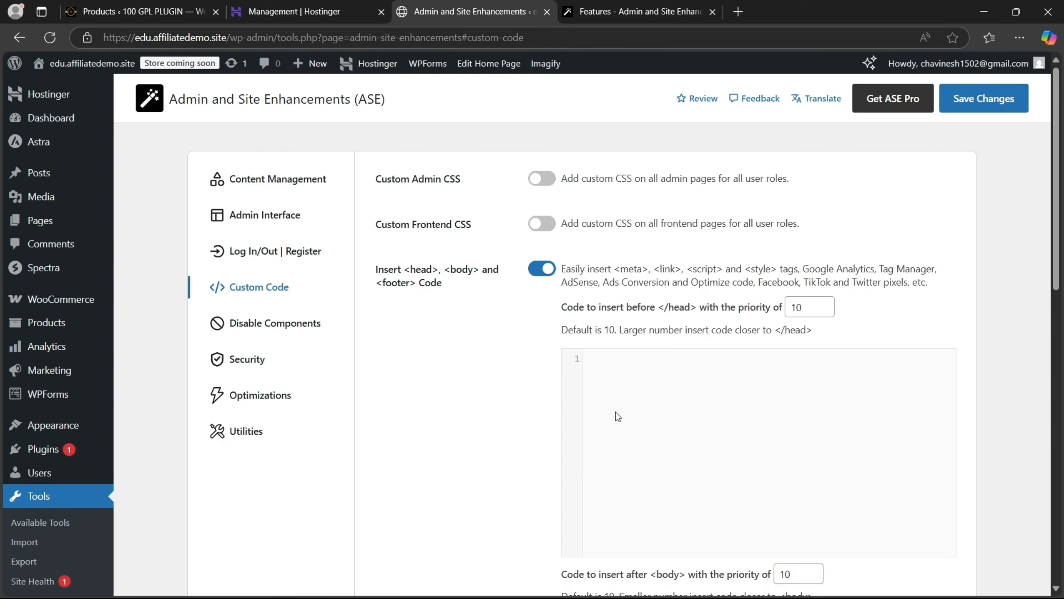
# Turn 'Insert <head>, <body> and <footer> Code' off and show the Disable Components tab
pyautogui.click(548, 273)
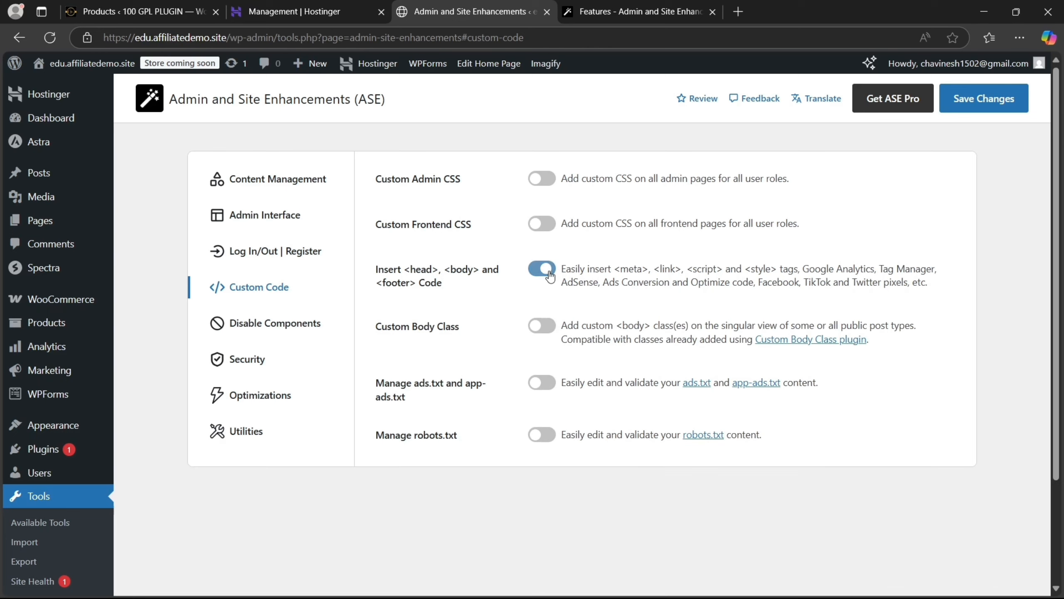
pyautogui.click(260, 341)
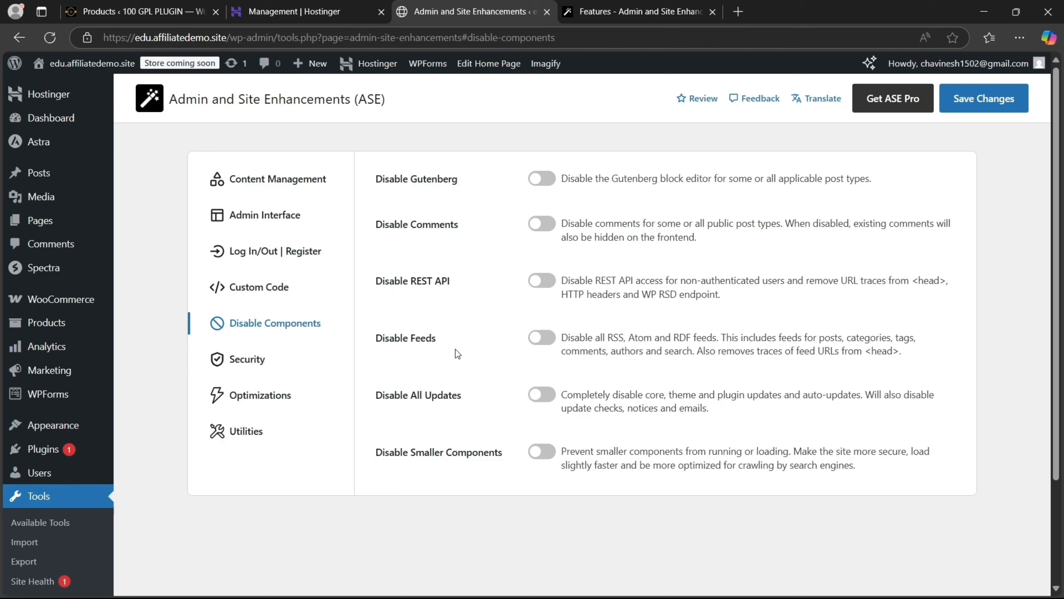
# In Security, try Limit Login Attempts with its full settings shown, then leave it off
pyautogui.click(303, 368)
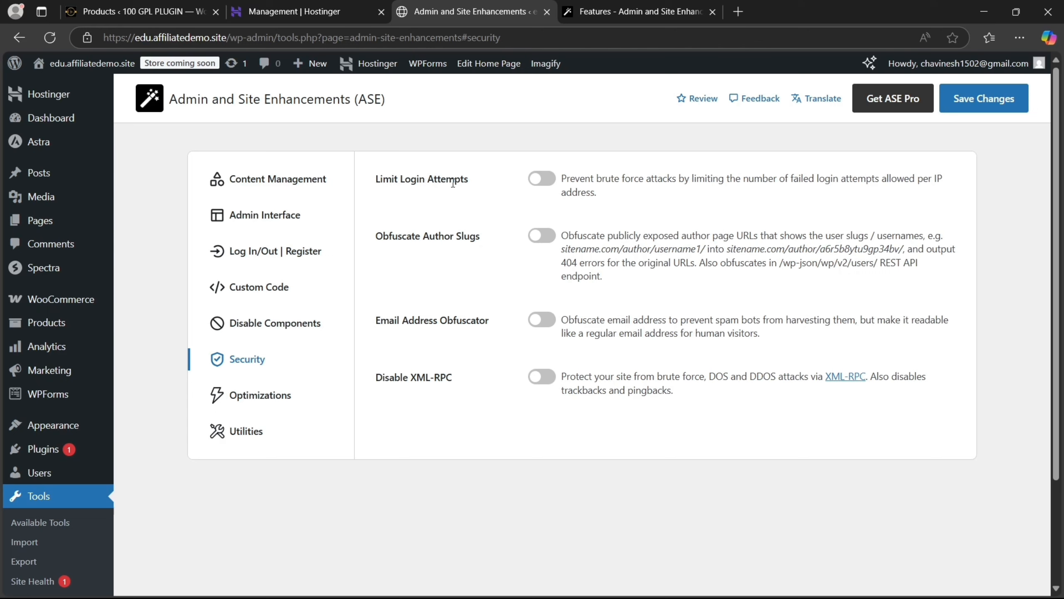
pyautogui.click(542, 180)
pyautogui.click(583, 230)
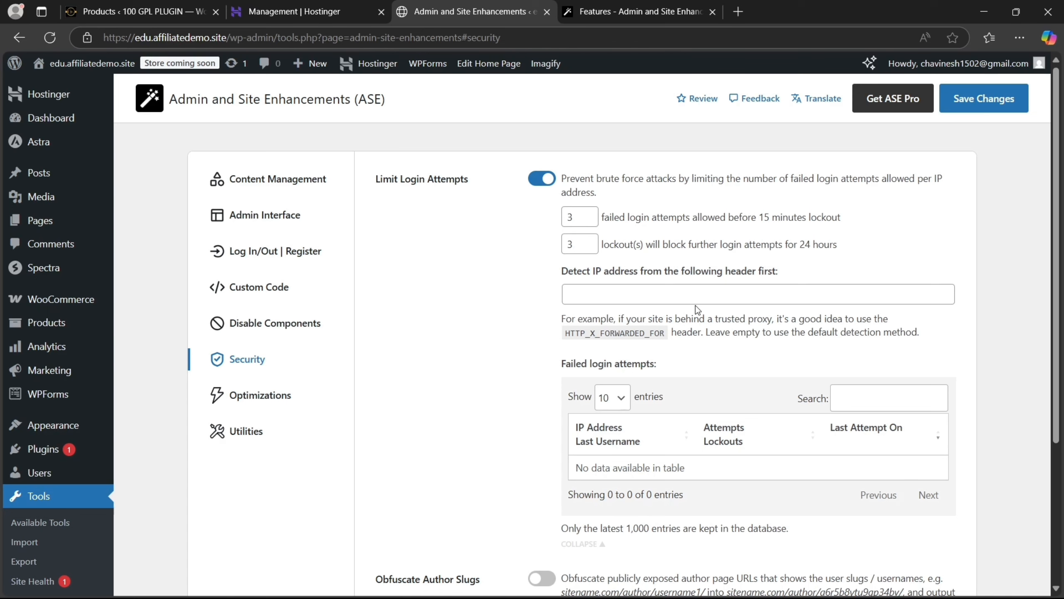
pyautogui.click(542, 180)
# Toggle Obfuscate Author Slugs on and back off, highlighting its original and obfuscated example URLs
pyautogui.click(545, 237)
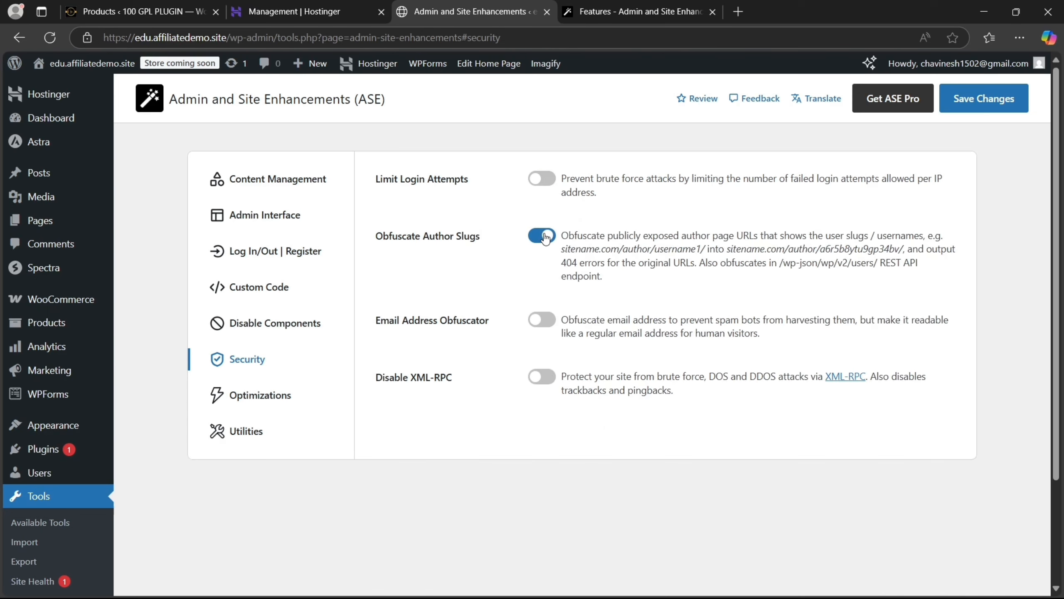
pyautogui.click(545, 238)
pyautogui.moveTo(708, 251); pyautogui.dragTo(562, 251)
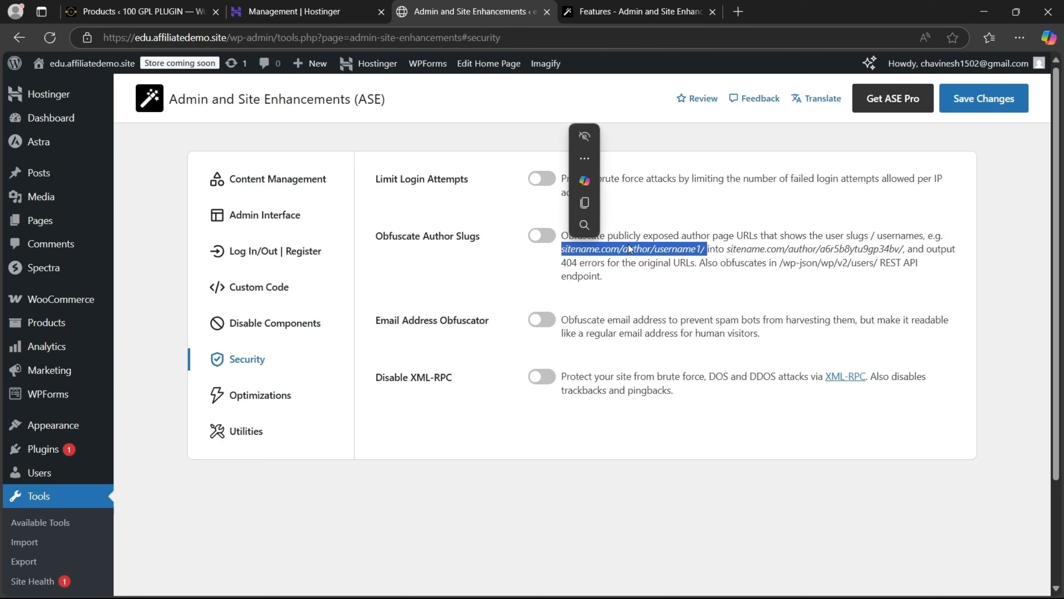
pyautogui.moveTo(727, 250); pyautogui.dragTo(906, 253)
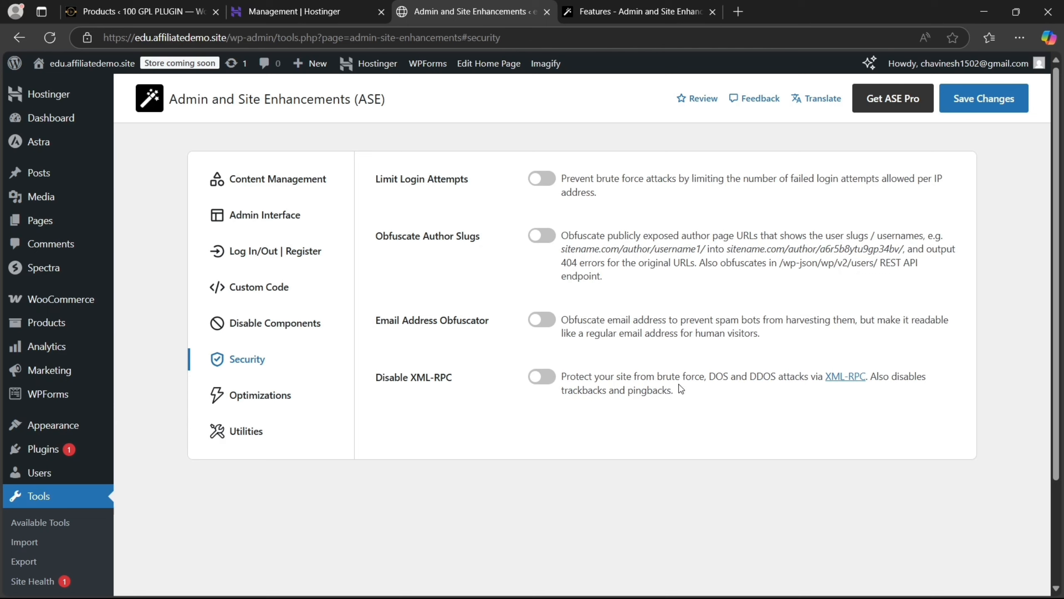
# In Optimizations, try Image Upload Control with its resize settings shown, then leave it off
pyautogui.click(291, 397)
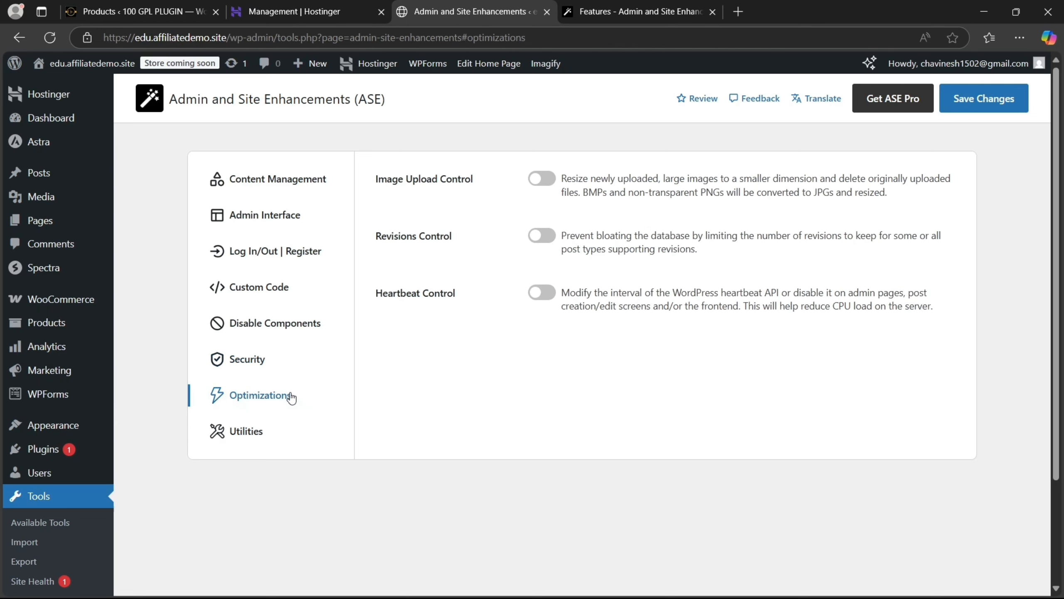
pyautogui.click(548, 181)
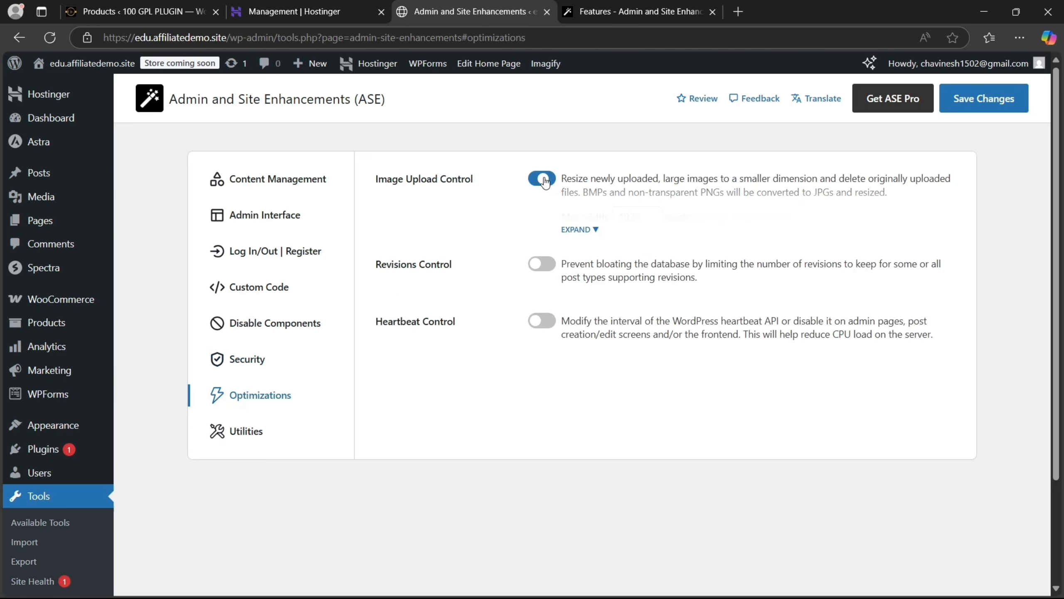
pyautogui.click(581, 230)
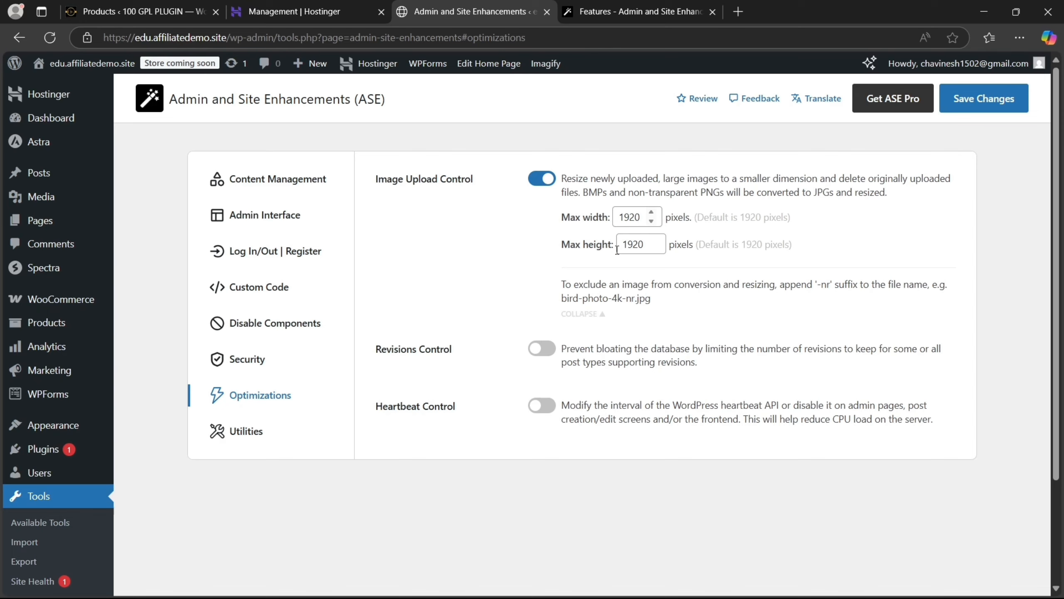
pyautogui.click(548, 181)
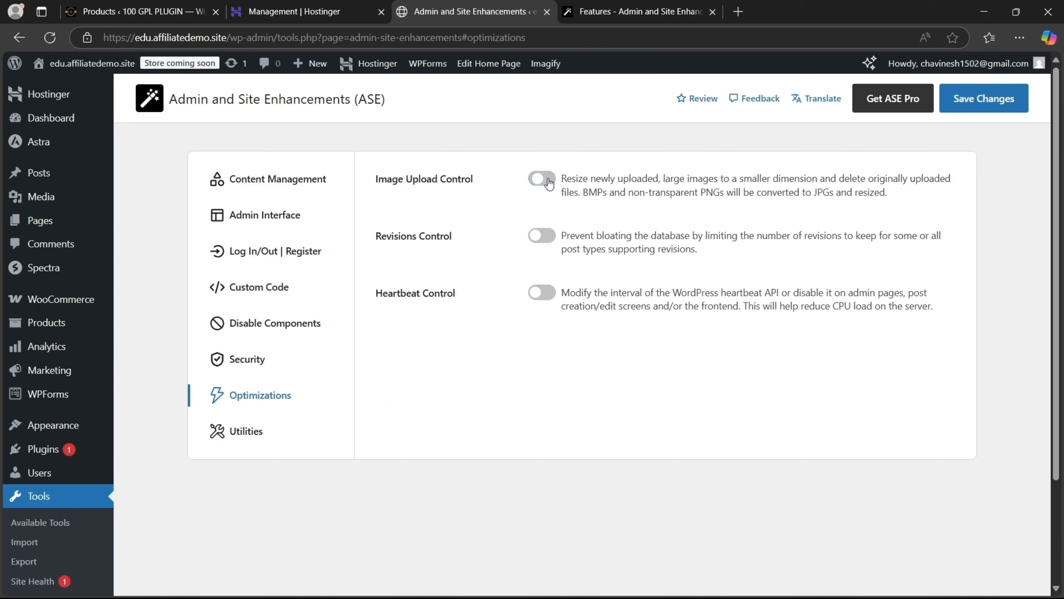
# Enable Revisions Control with its 10-revision limit, showing the post types it covers
pyautogui.click(542, 236)
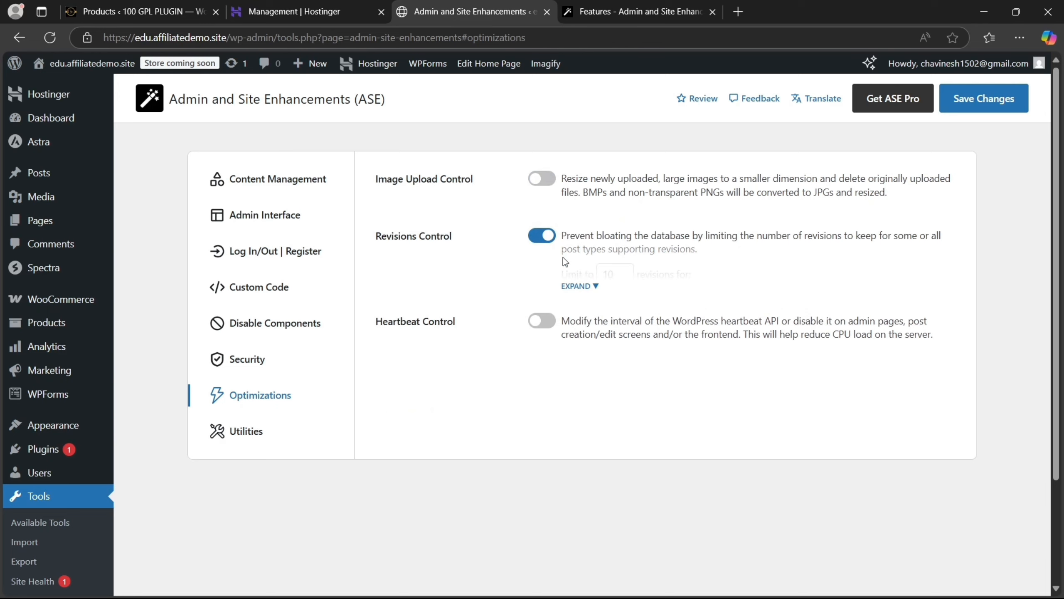
pyautogui.click(573, 294)
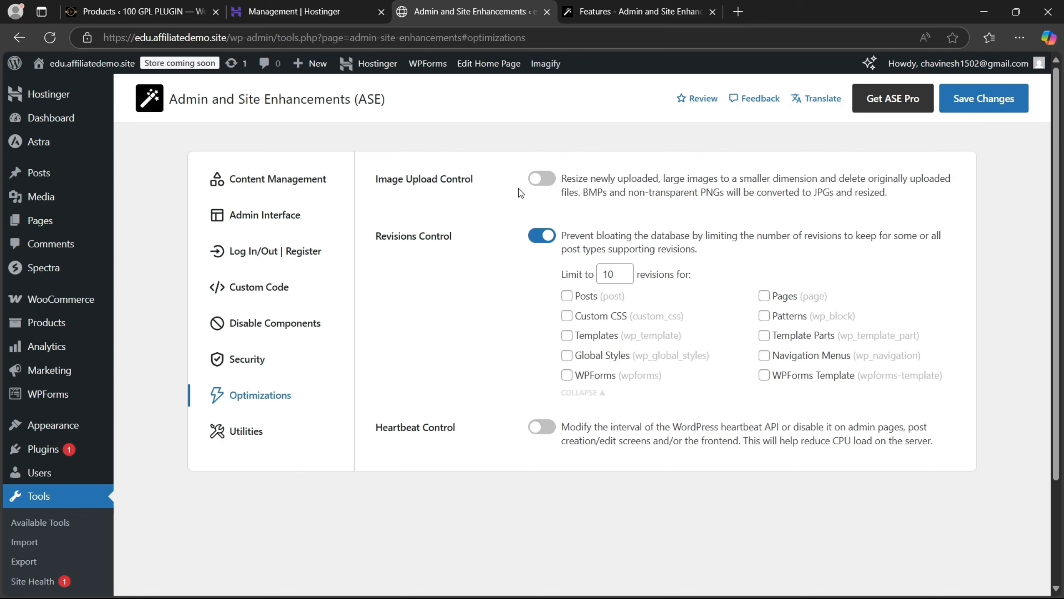
pyautogui.click(554, 240)
pyautogui.click(554, 240)
# In Utilities, turn on Email Delivery and expand its sender and SMTP fields
pyautogui.click(216, 425)
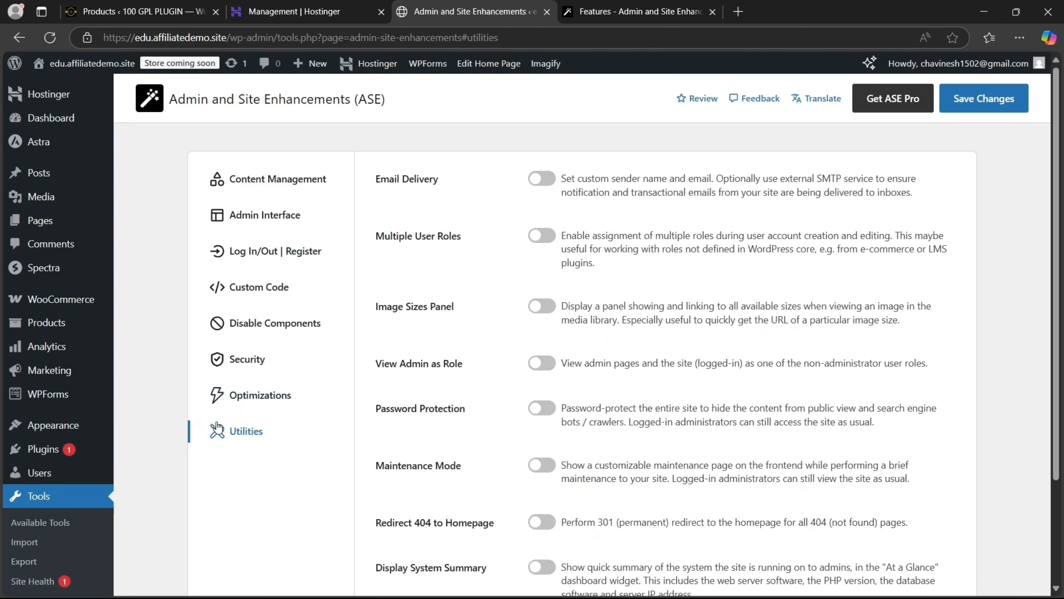
pyautogui.click(551, 181)
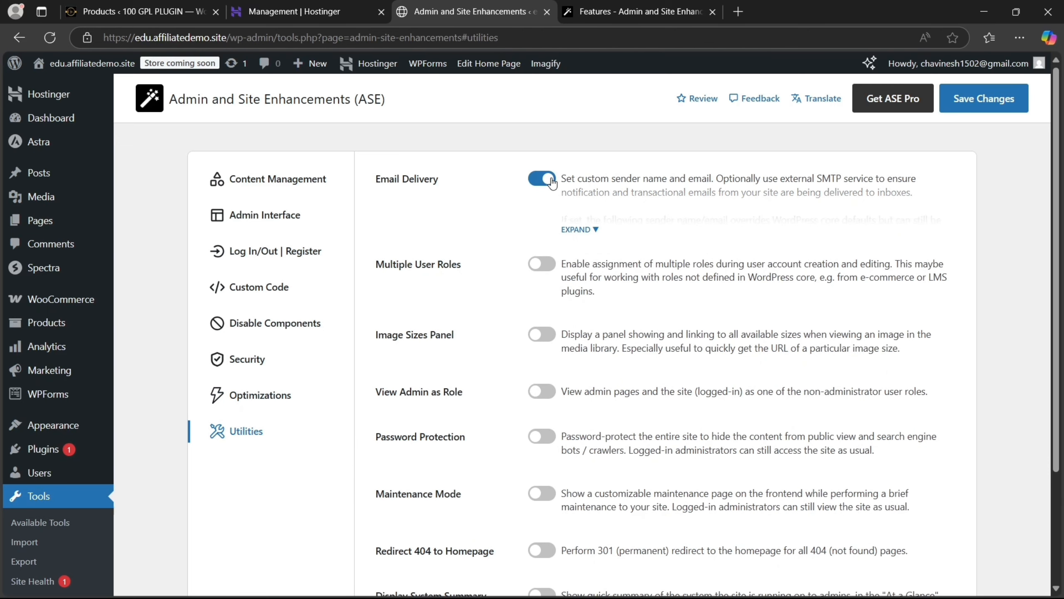
pyautogui.click(591, 230)
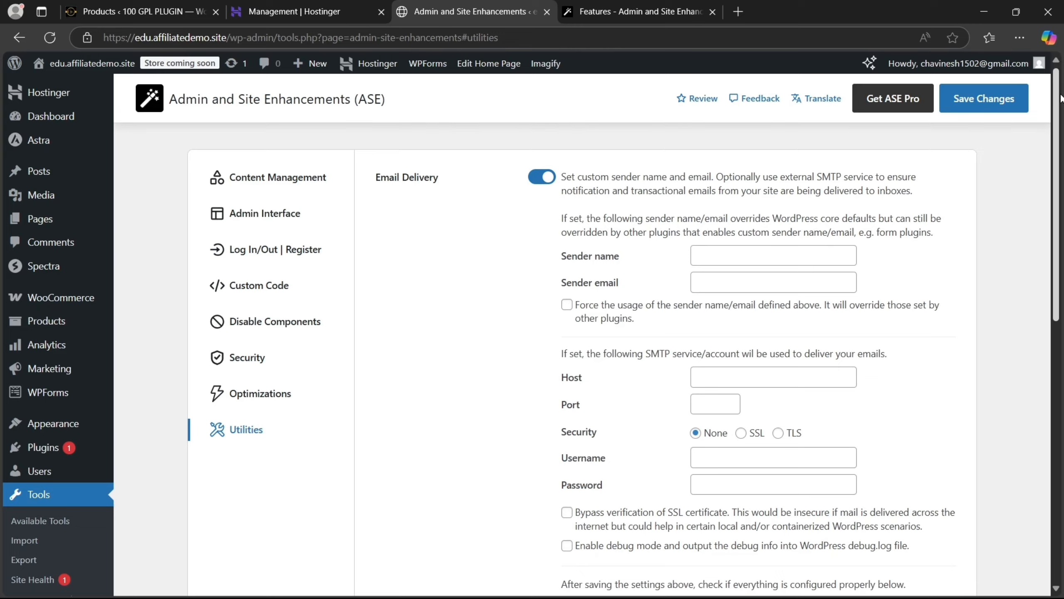
pyautogui.scroll(-3, 1060, 148)
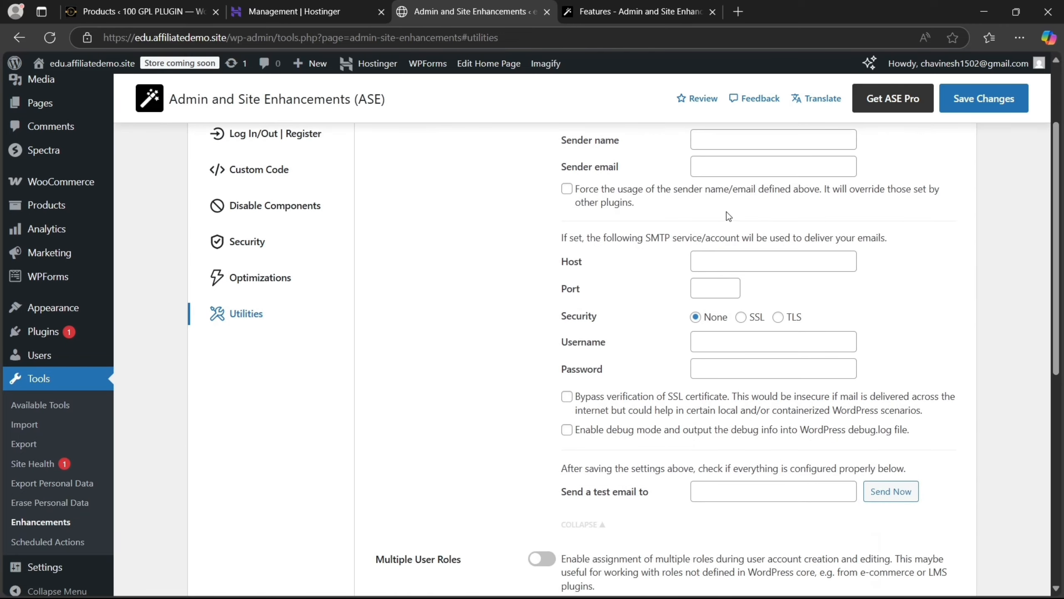
pyautogui.click(721, 264)
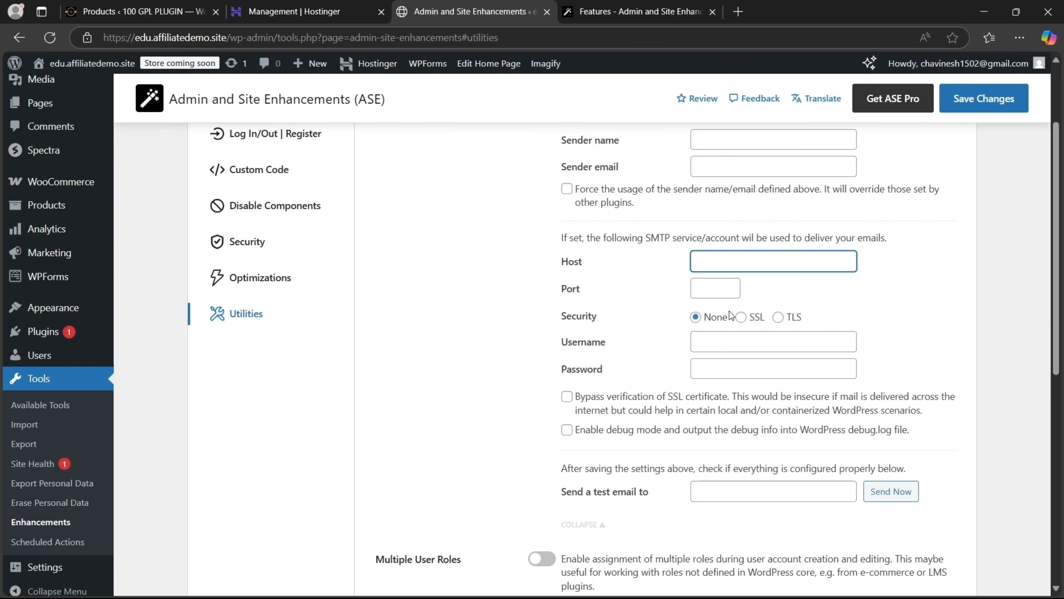
# Look over the SMTP username and remaining fields, then switch Email Delivery back off
pyautogui.click(727, 346)
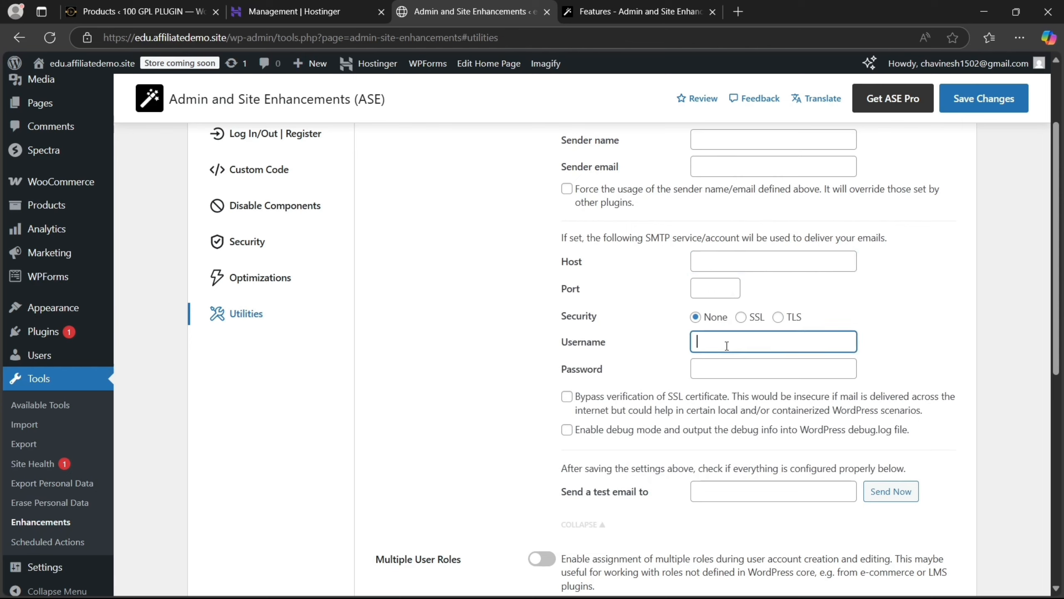
pyautogui.click(1051, 254)
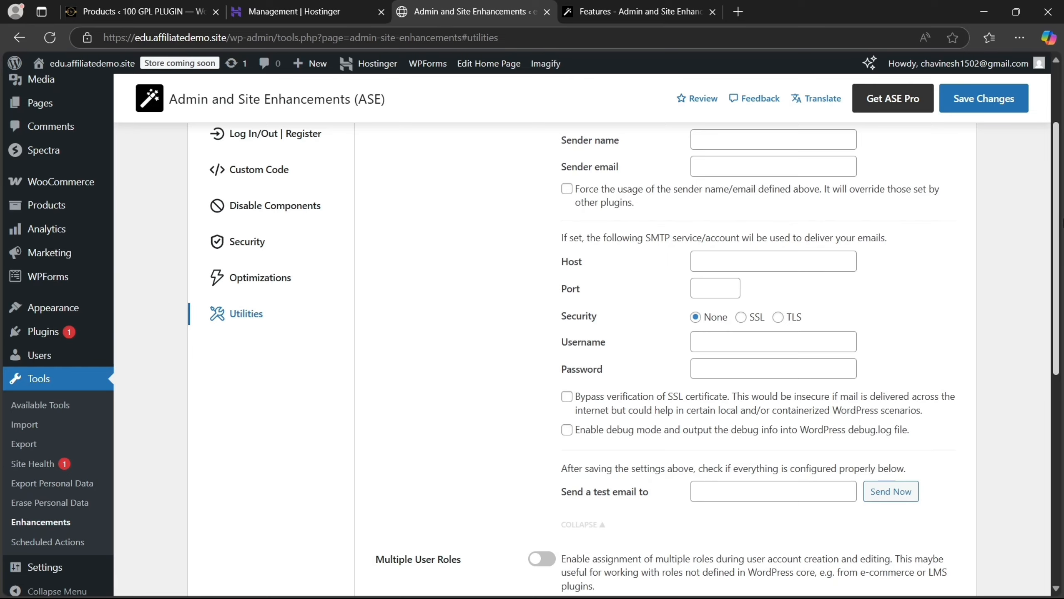
pyautogui.scroll(-4, 694, 343)
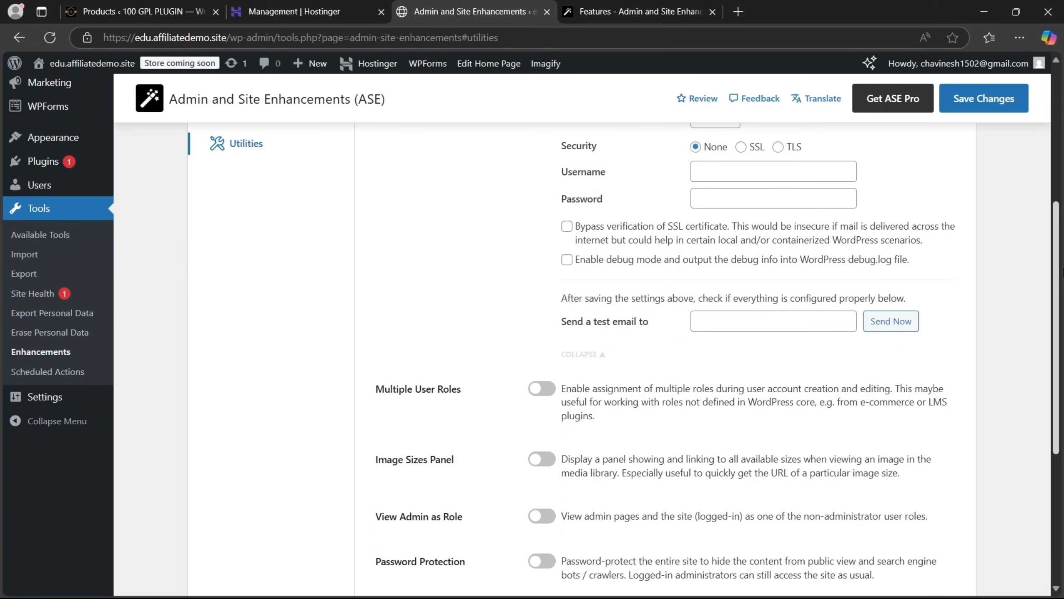
pyautogui.scroll(7, 1051, 255)
pyautogui.click(545, 180)
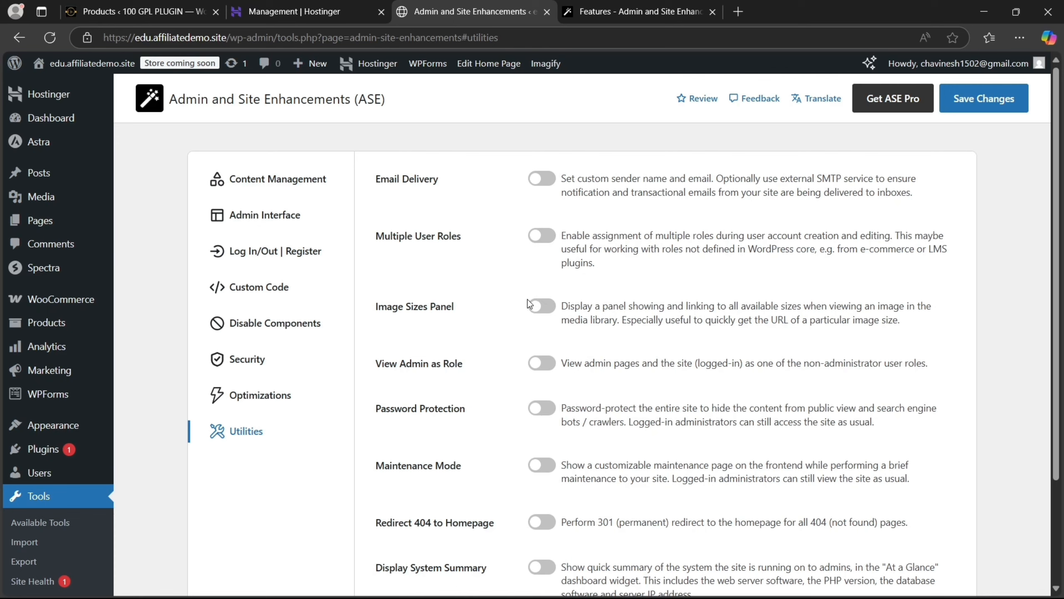
# Turn on Image Sizes Panel; try View Admin as Role, read its notice, and disable it
pyautogui.click(542, 307)
pyautogui.click(535, 368)
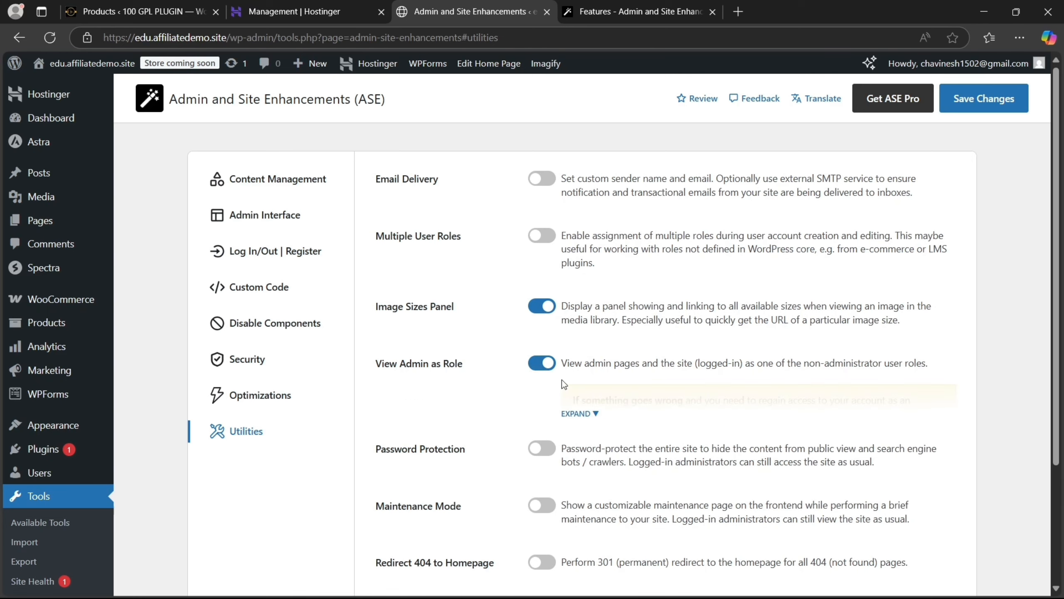
pyautogui.click(594, 414)
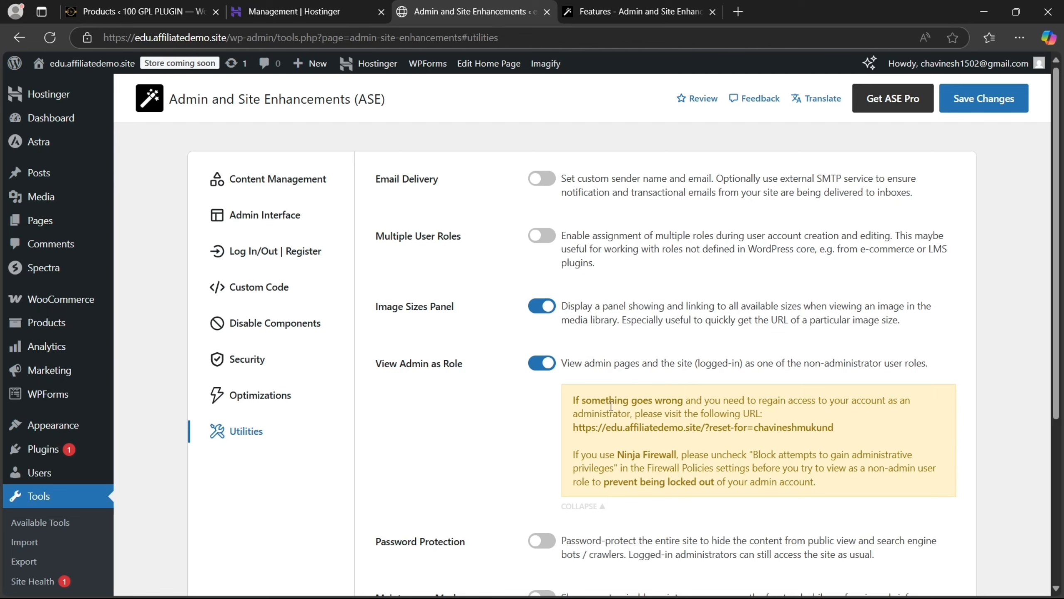
pyautogui.click(544, 362)
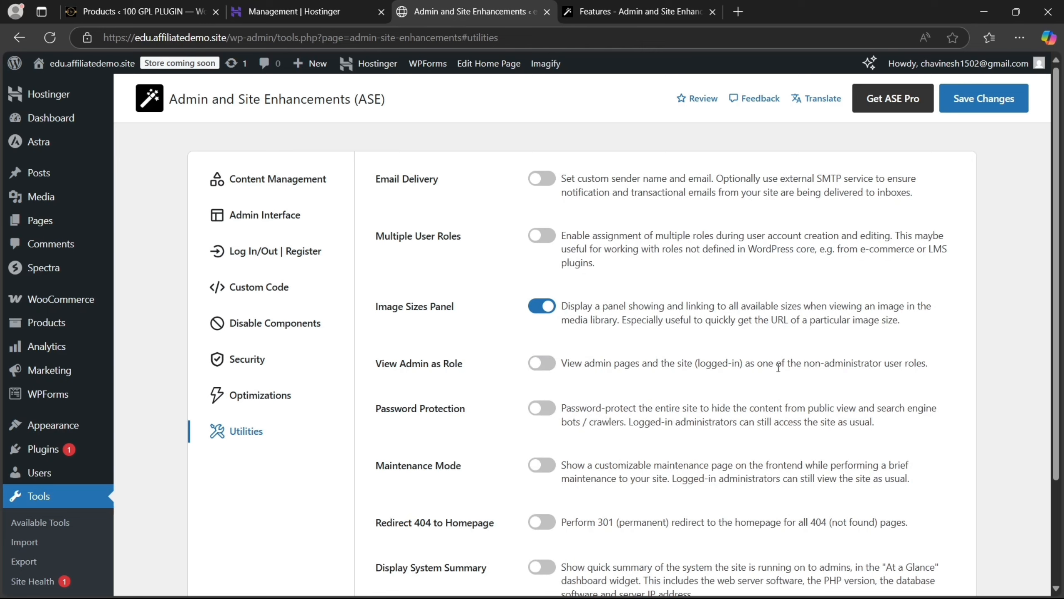
pyautogui.moveTo(1058, 247); pyautogui.dragTo(1063, 298)
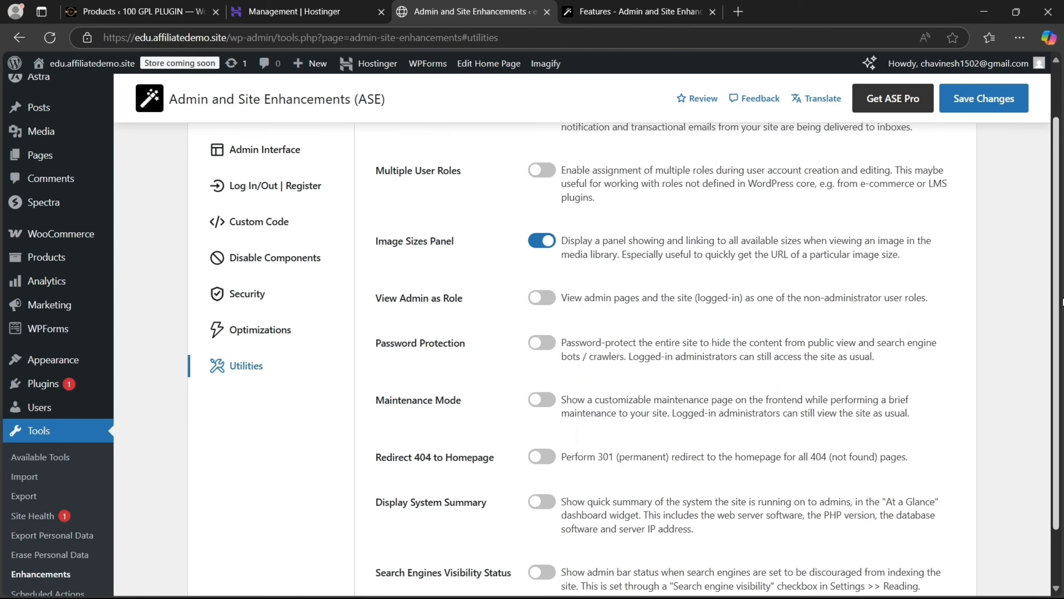
# Try site-wide Password Protection with its password field, then switch it back off
pyautogui.click(543, 343)
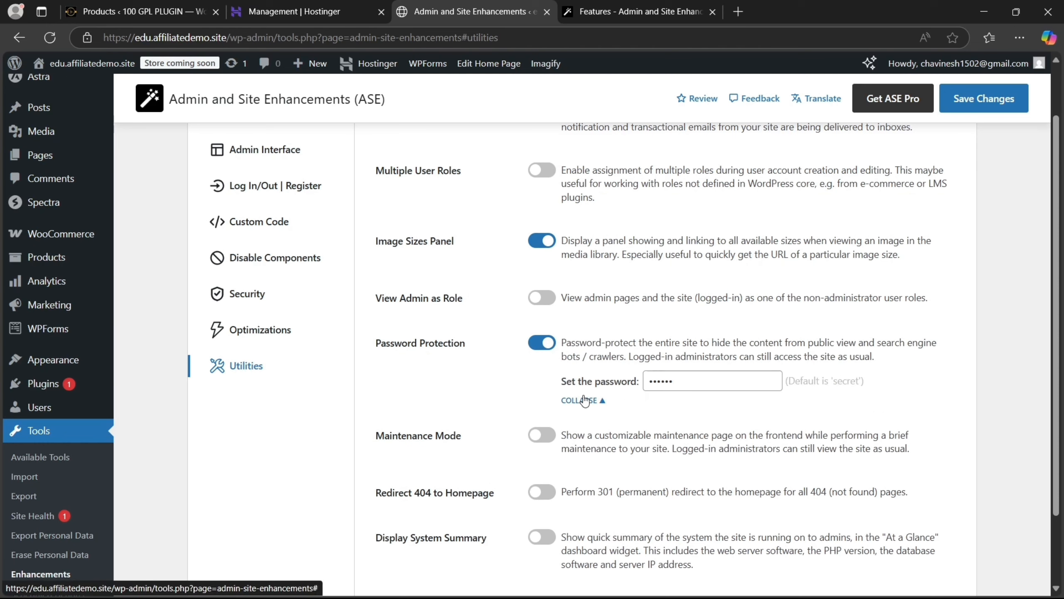
pyautogui.click(709, 379)
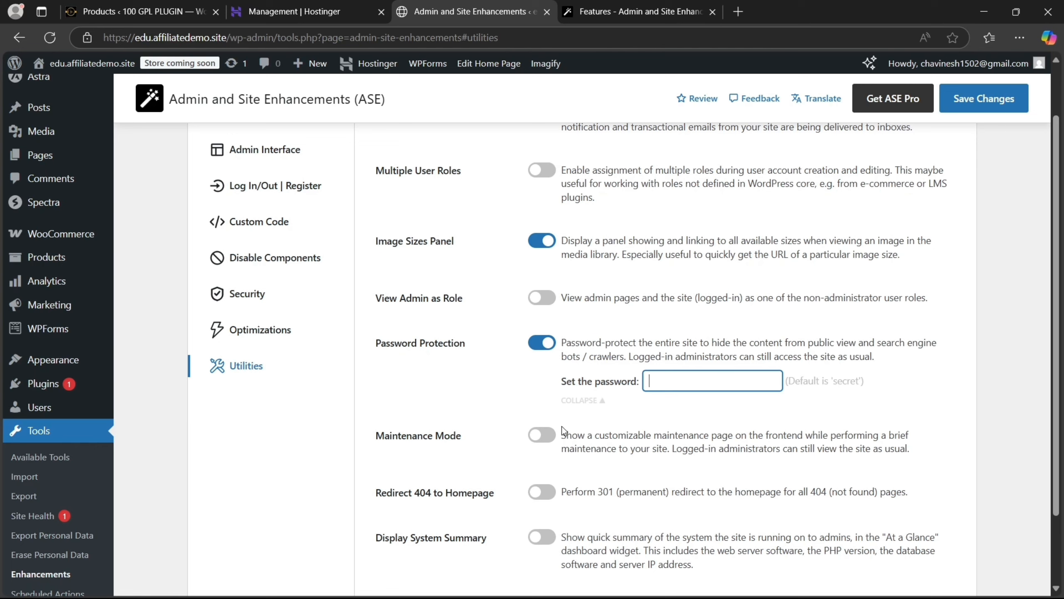
pyautogui.click(546, 348)
pyautogui.click(546, 361)
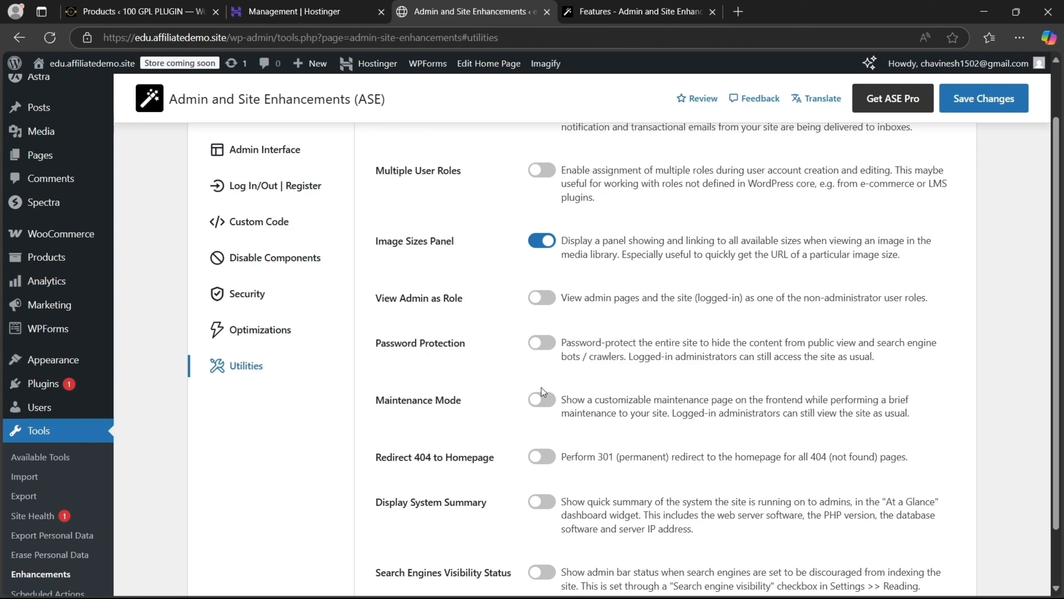
# Turn on Redirect 404 to Homepage and move to the Content Management settings
pyautogui.click(550, 456)
pyautogui.scroll(-2, 551, 451)
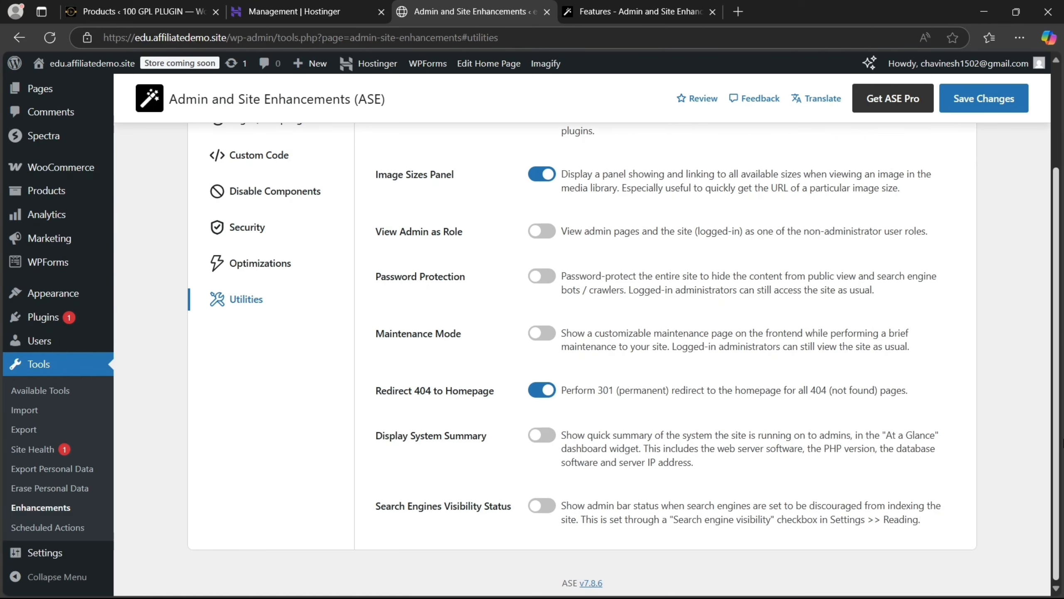
pyautogui.scroll(3, 1046, 364)
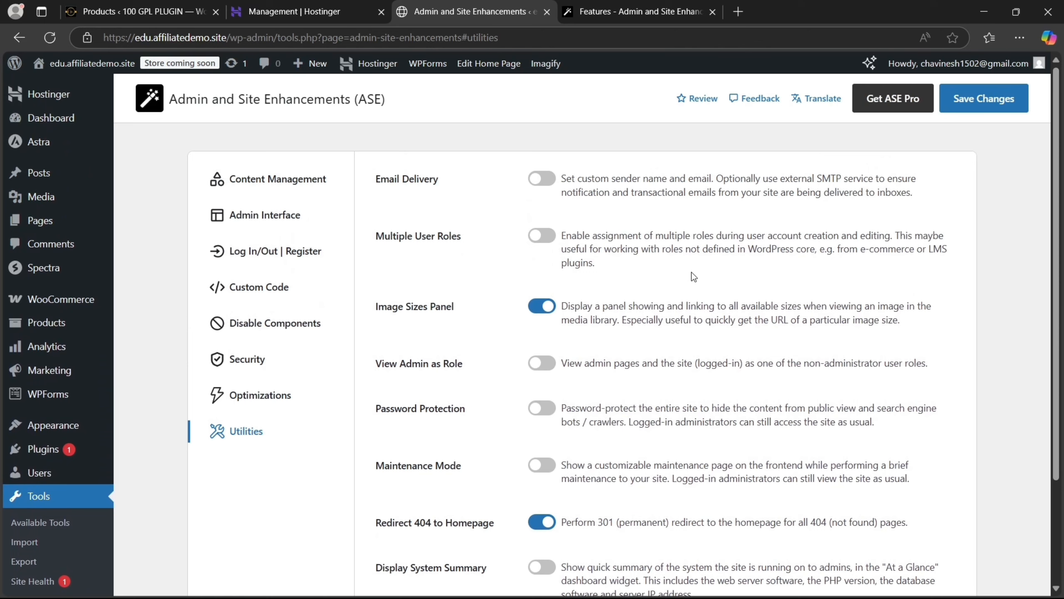
pyautogui.click(247, 171)
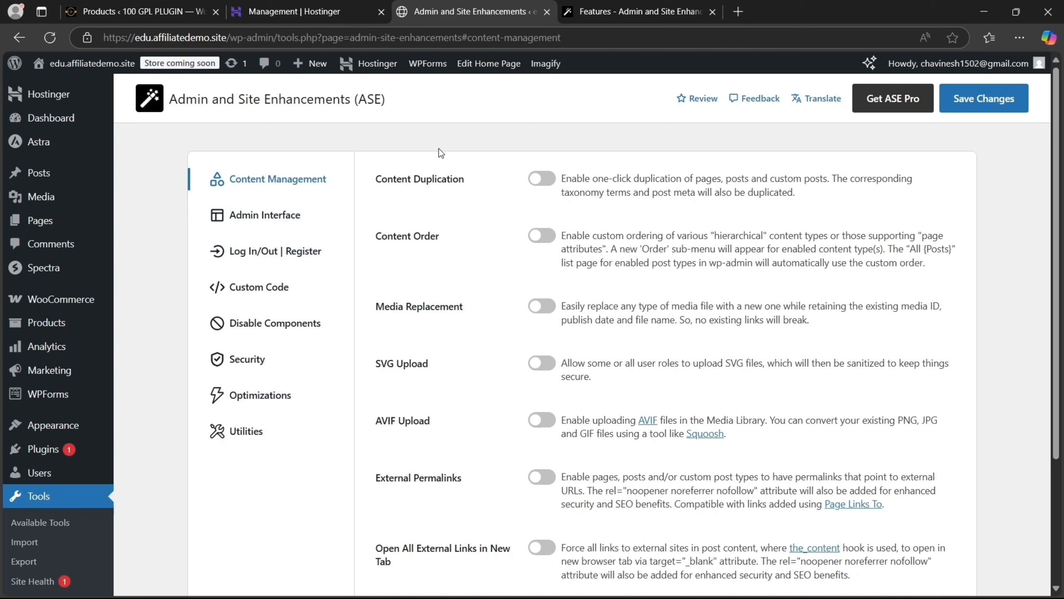
# Turn on Content Duplication, expand its redirect-after-duplication options, and save the ASE settings
pyautogui.click(545, 179)
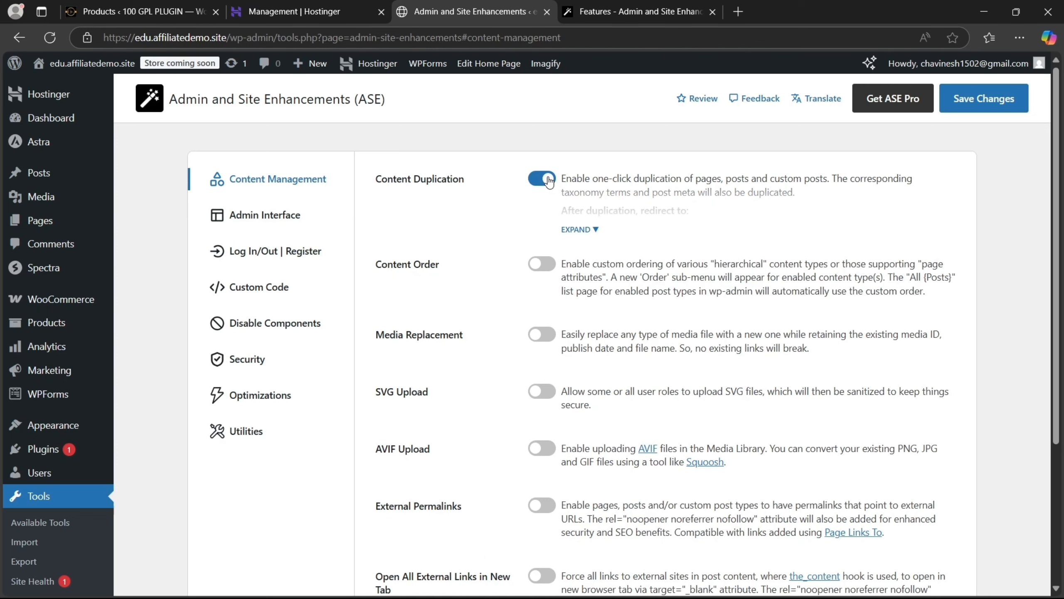
pyautogui.click(578, 230)
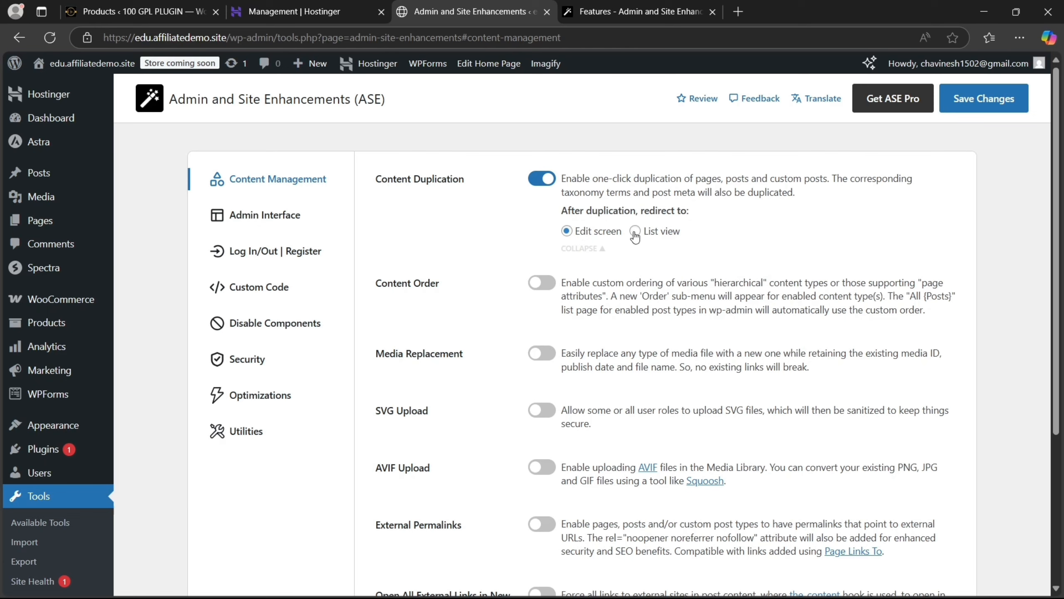
pyautogui.click(986, 98)
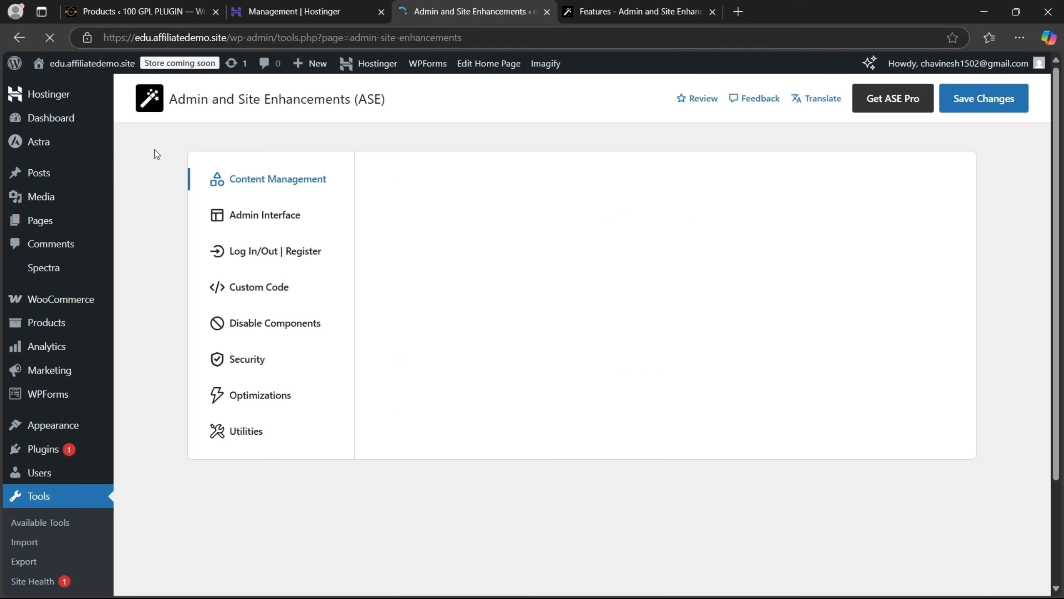
# Open Pages > All Pages in a new browser tab alongside the ASE settings
pyautogui.moveTo(43, 219)
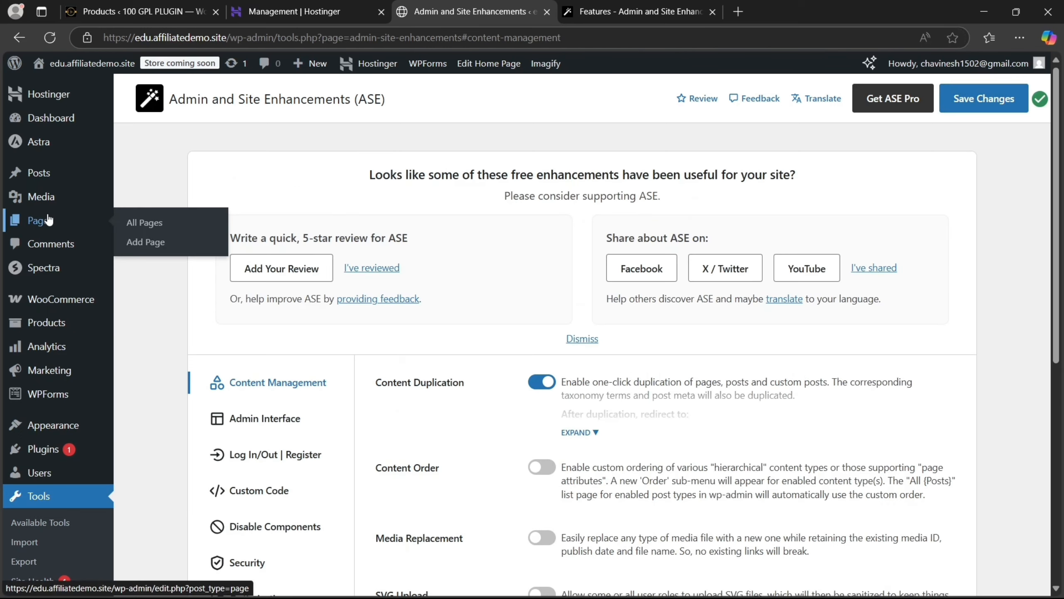
pyautogui.click(140, 225)
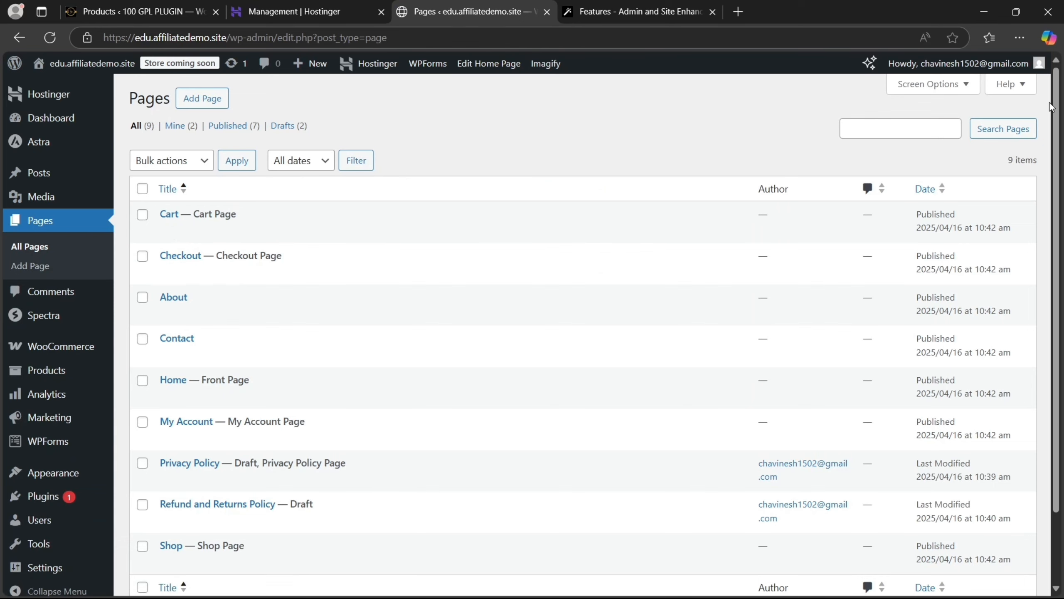
pyautogui.click(7, 38)
pyautogui.moveTo(41, 220)
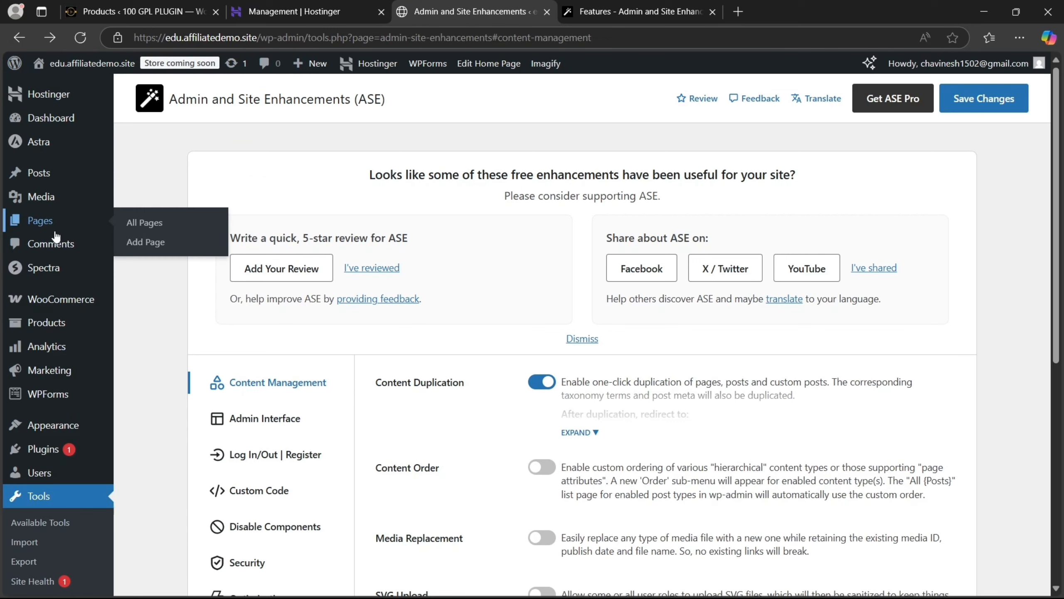
pyautogui.rightClick(148, 223)
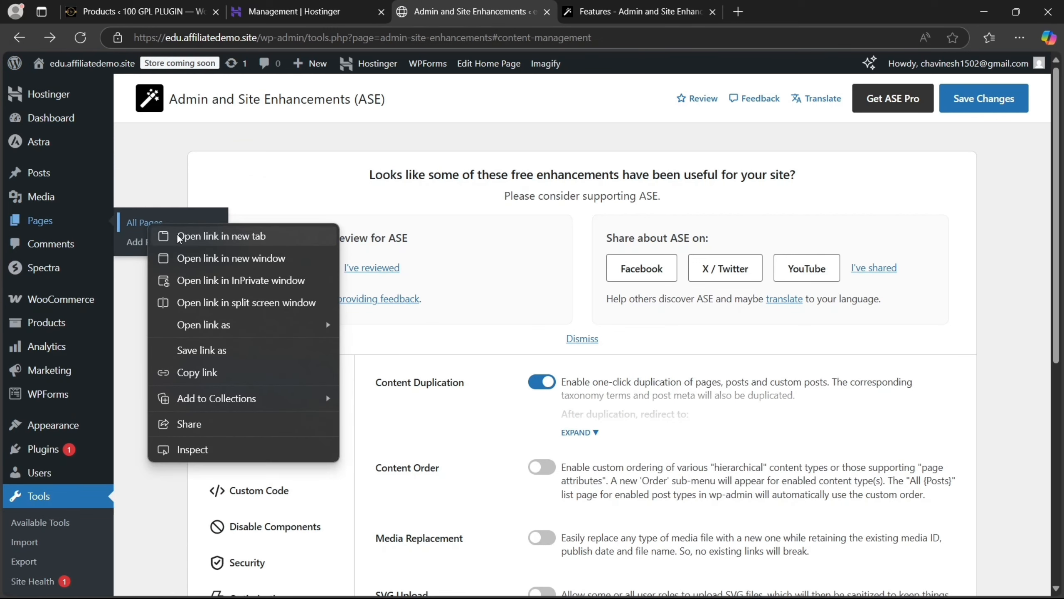
pyautogui.click(179, 235)
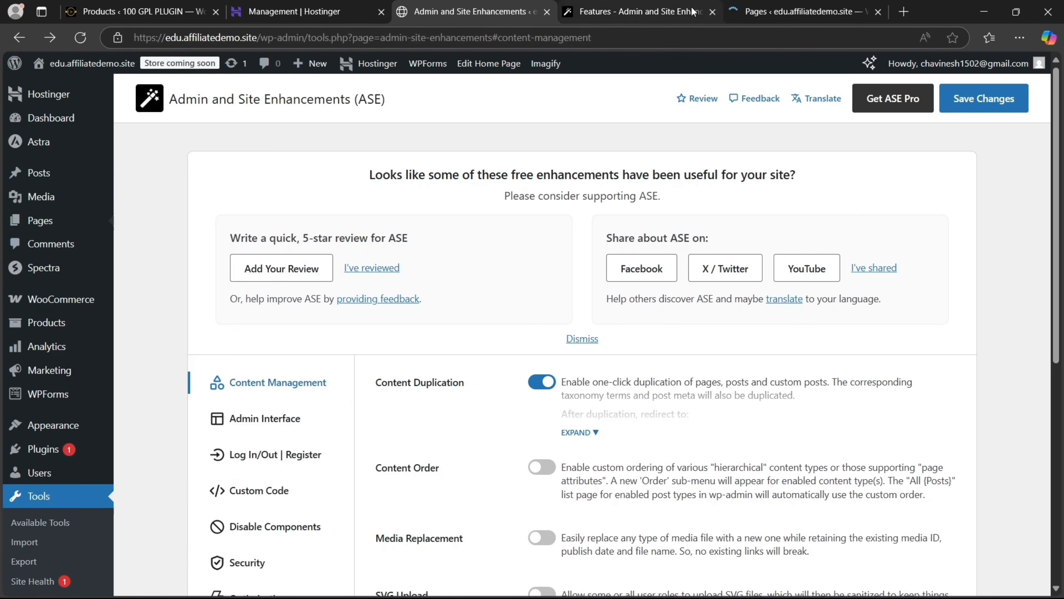
pyautogui.moveTo(641, 11); pyautogui.dragTo(821, 11)
pyautogui.click(514, 3)
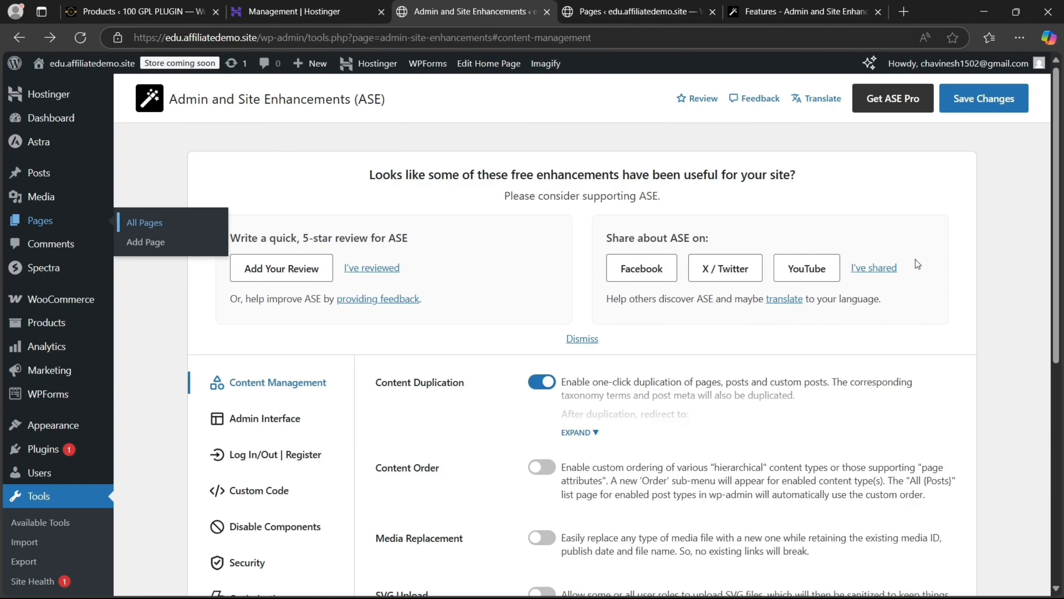
# Dismiss the ASE support panel and duplicate the Refund and Returns Policy page
pyautogui.click(874, 268)
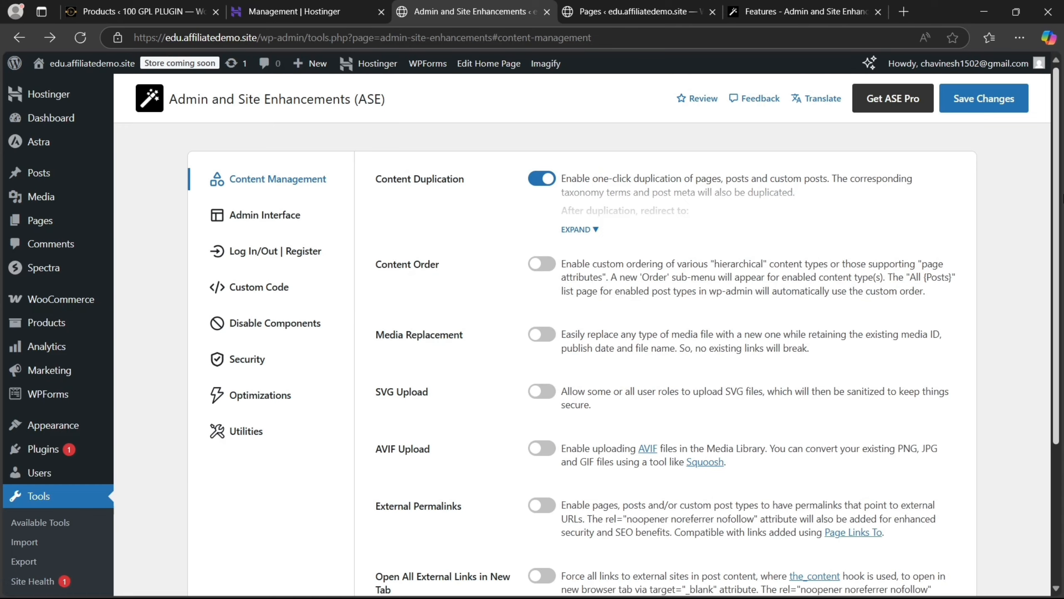
pyautogui.moveTo(1062, 197); pyautogui.dragTo(1061, 204)
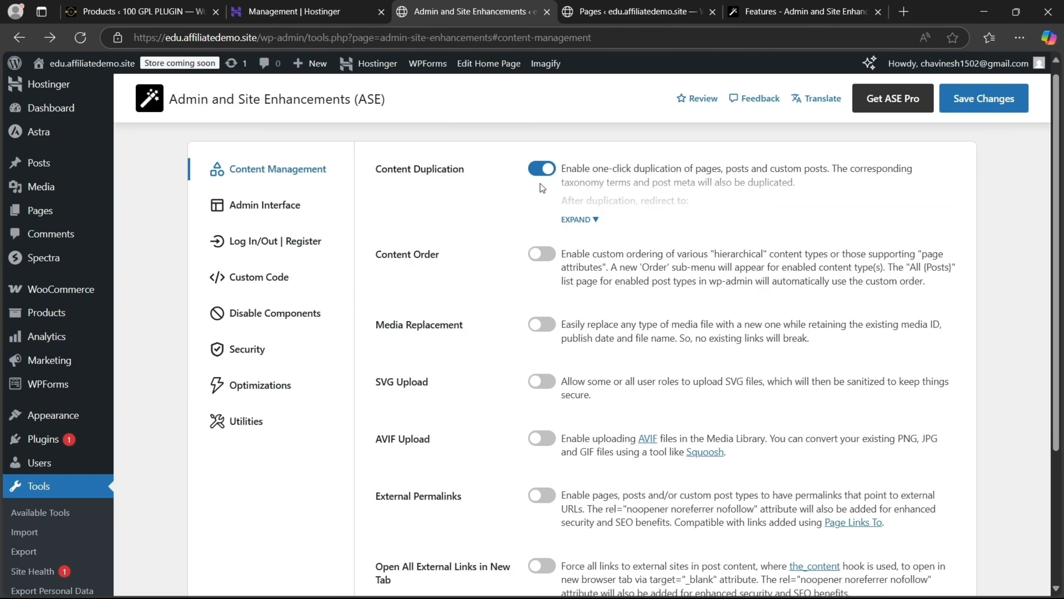
pyautogui.click(578, 218)
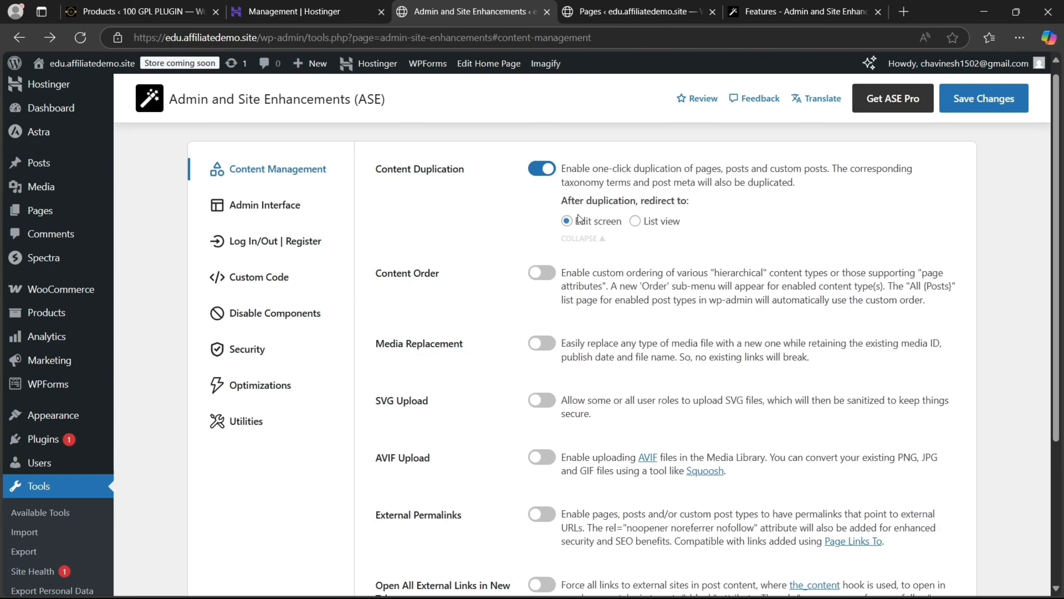
pyautogui.click(628, 4)
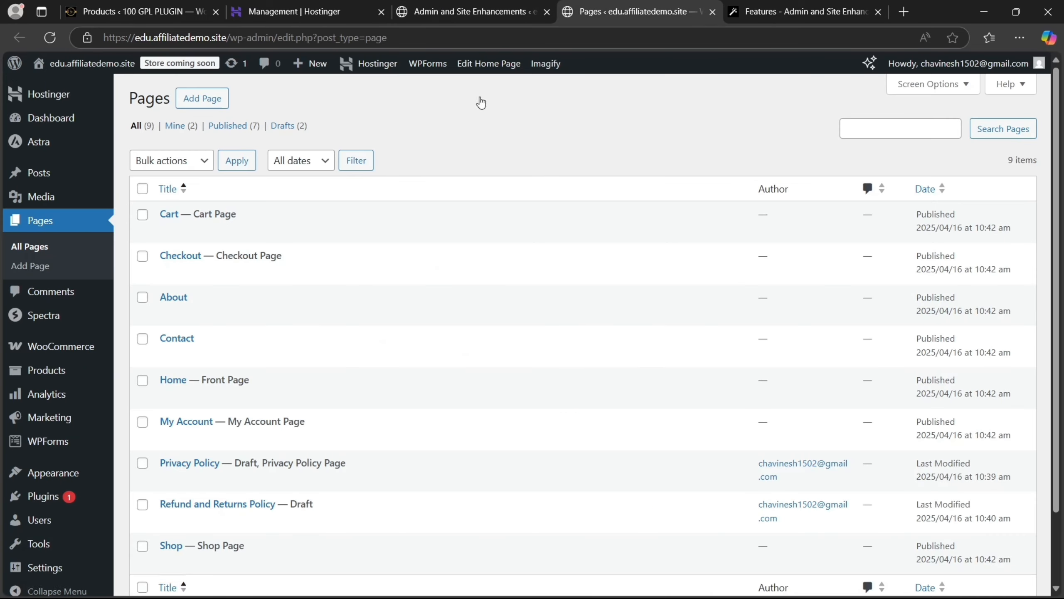
pyautogui.click(49, 39)
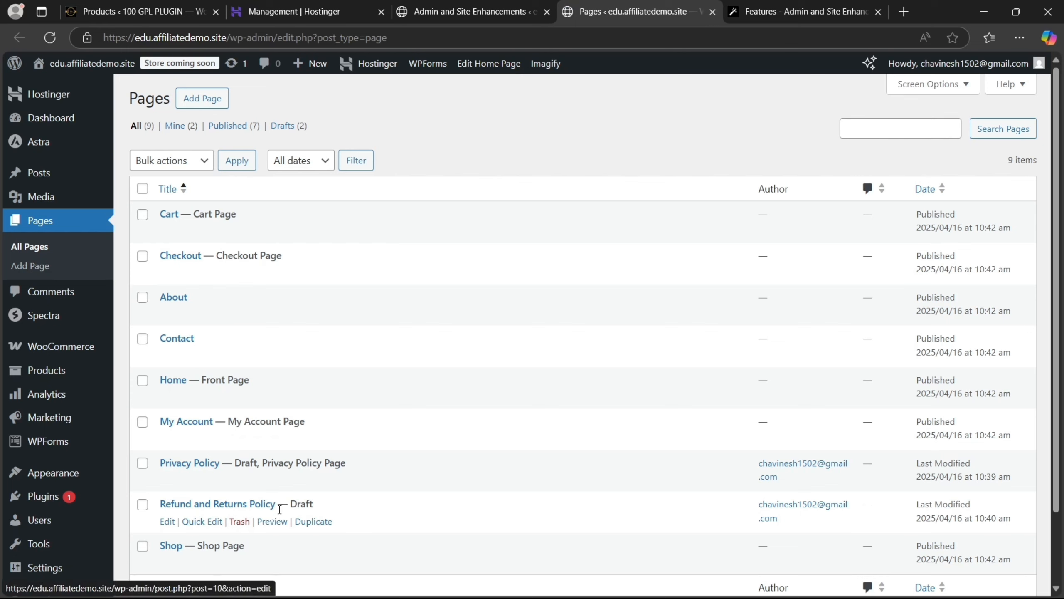
pyautogui.click(317, 522)
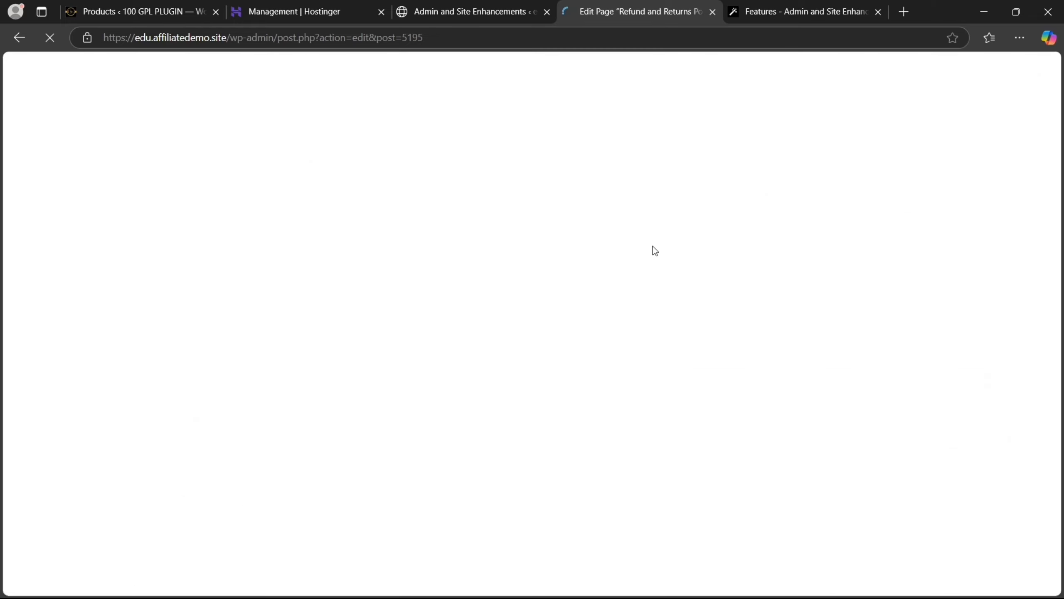
# Set Content Duplication to redirect to the list view and save the ASE settings
pyautogui.click(467, 2)
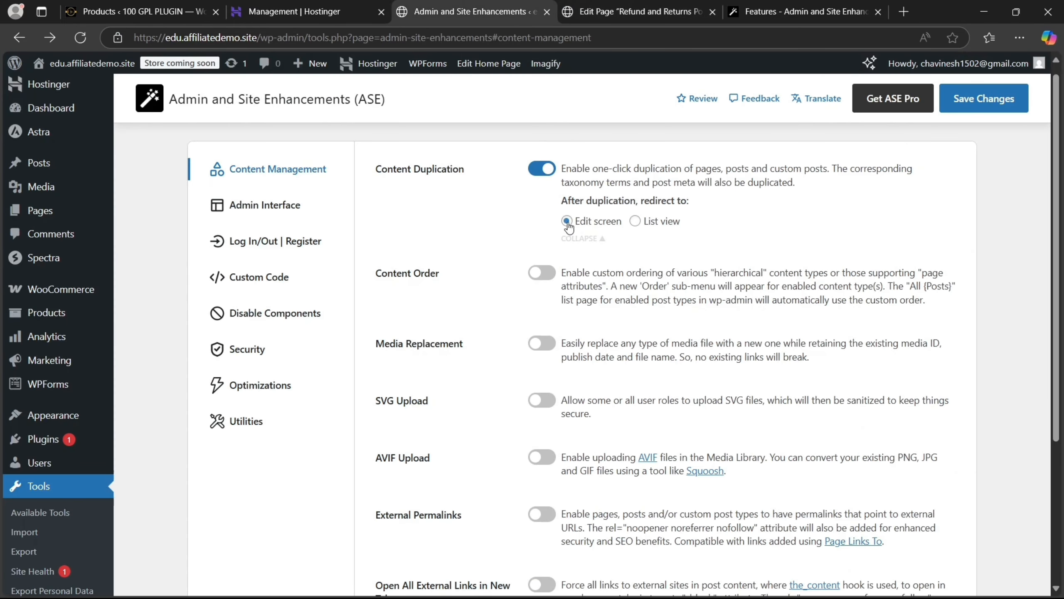
pyautogui.click(638, 223)
pyautogui.click(964, 105)
# Duplicate the Privacy Policy page as a draft from the pages list, then return to ASE
pyautogui.click(596, 9)
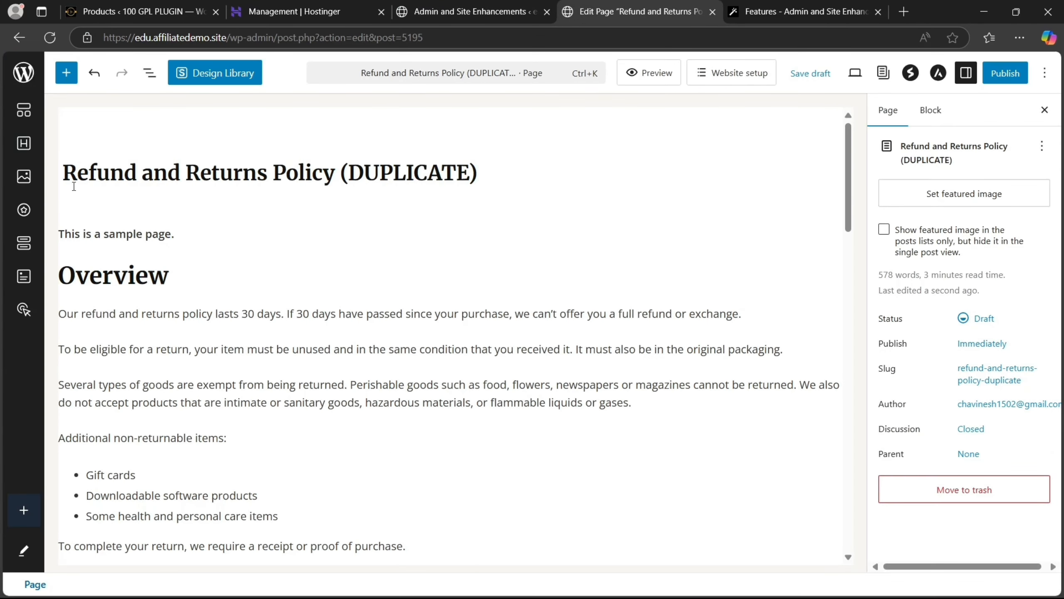
pyautogui.click(18, 40)
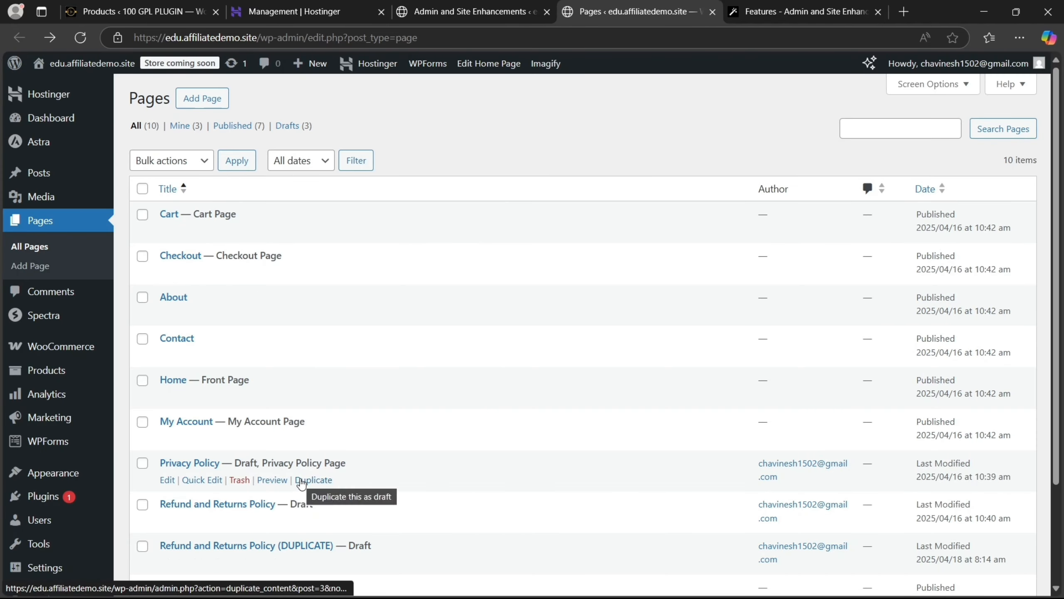
pyautogui.click(301, 484)
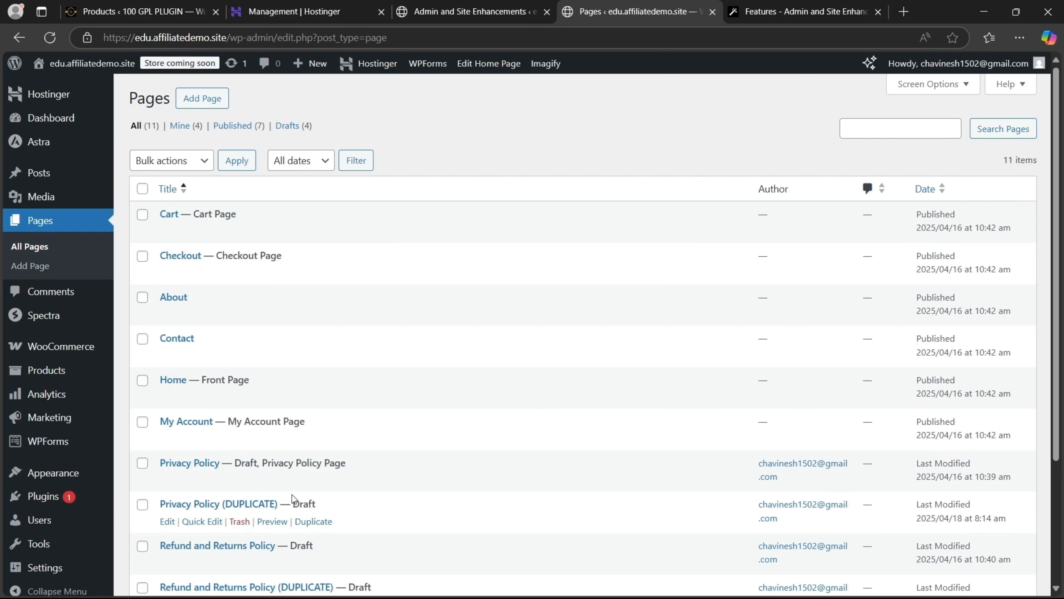
pyautogui.click(485, 11)
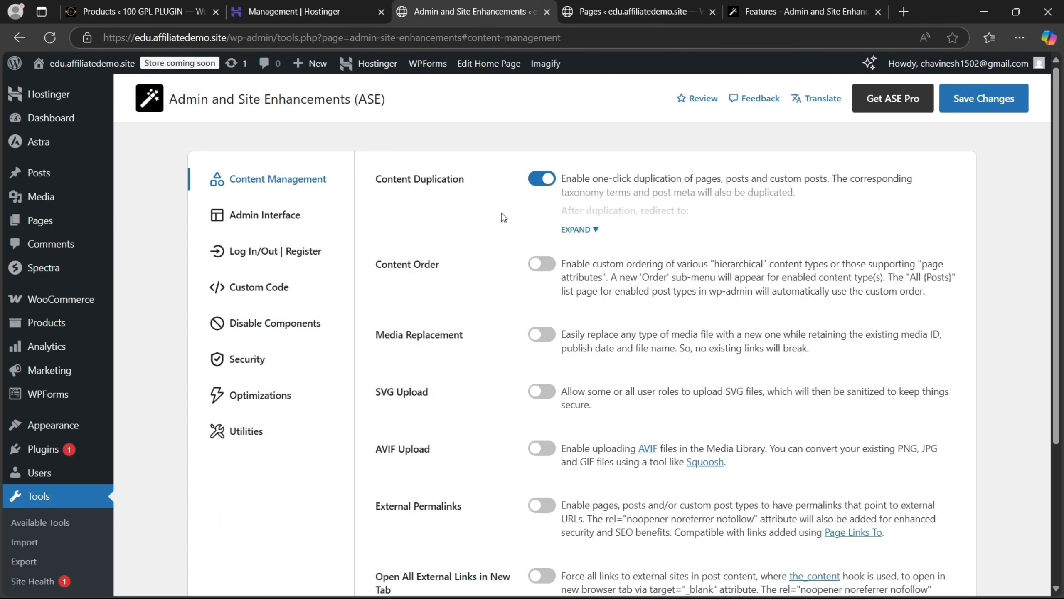
# Enable Content Order, save the ASE settings, and go back to the Pages tab
pyautogui.click(542, 268)
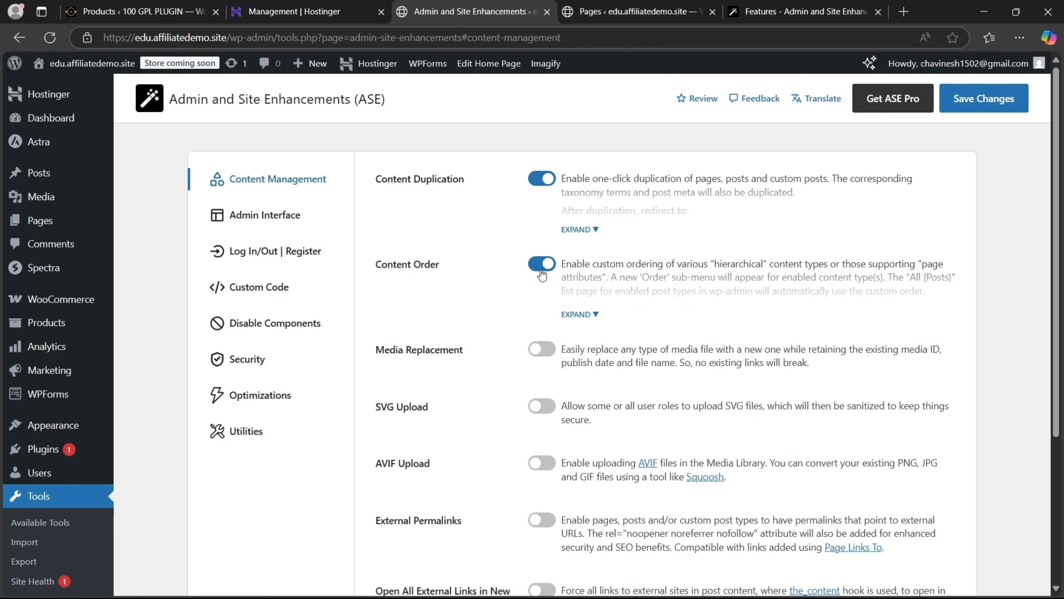
pyautogui.click(971, 112)
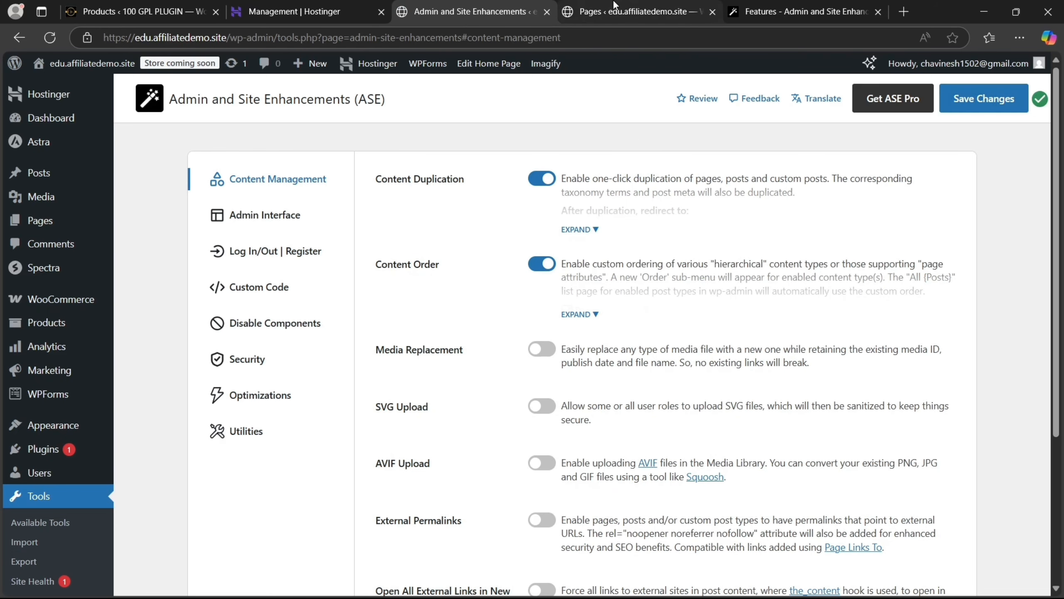
pyautogui.click(615, 10)
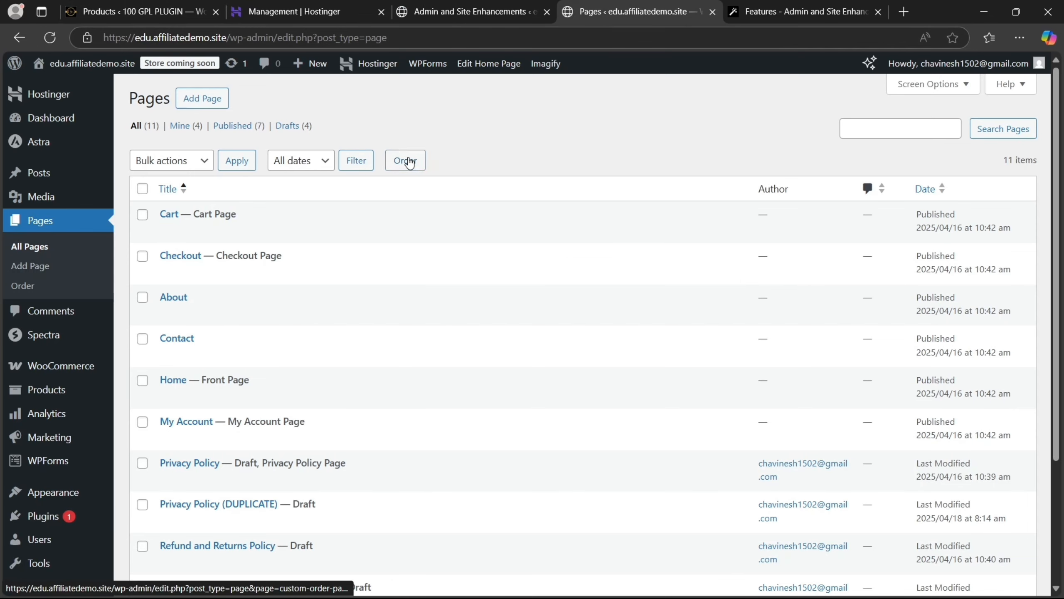
# Drag pages into the order Home, My Account, Checkout, About, Cart, Contact, and check All Pages
pyautogui.click(405, 160)
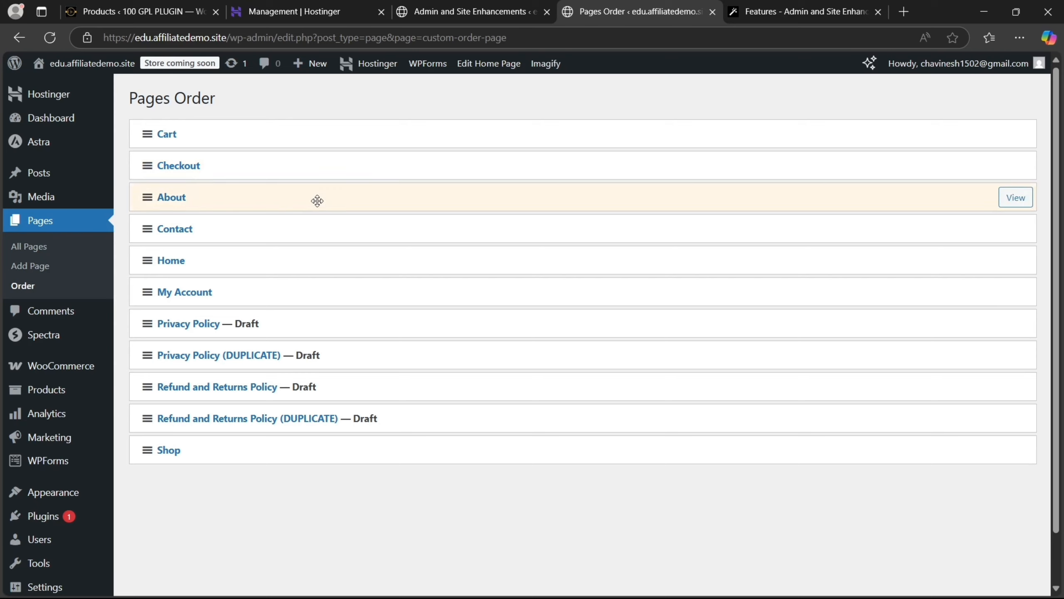
pyautogui.moveTo(318, 200); pyautogui.dragTo(316, 136)
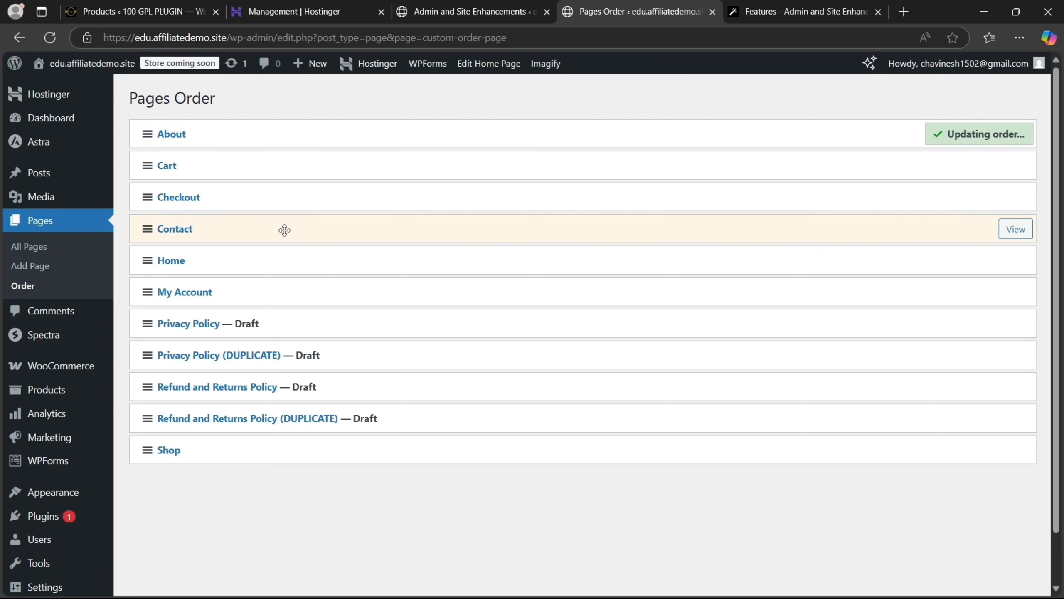
pyautogui.moveTo(261, 266); pyautogui.dragTo(271, 122)
pyautogui.moveTo(259, 285); pyautogui.dragTo(245, 165)
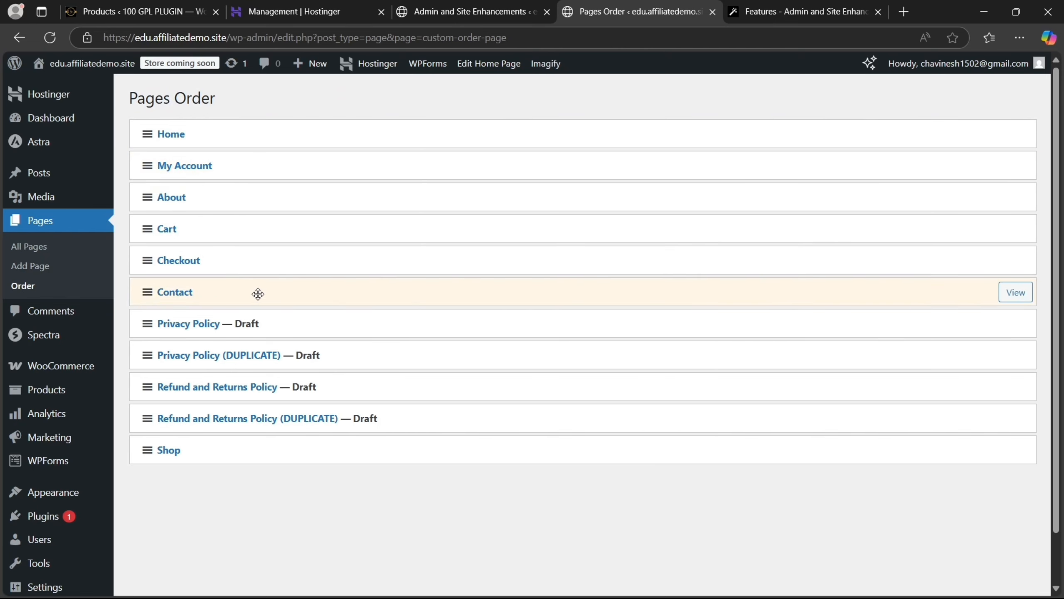
pyautogui.moveTo(257, 269); pyautogui.dragTo(256, 196)
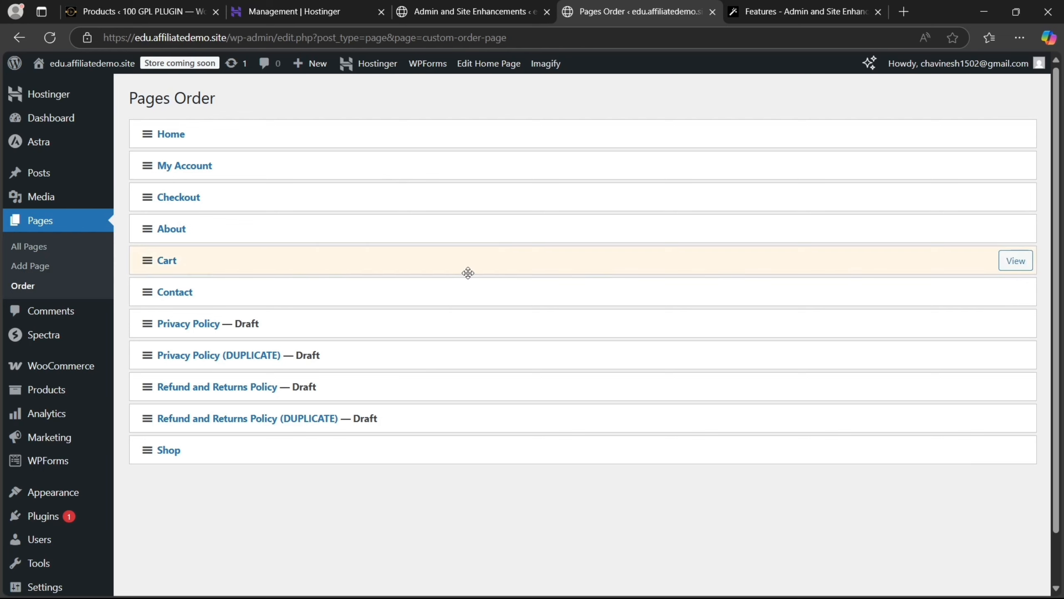
pyautogui.click(59, 248)
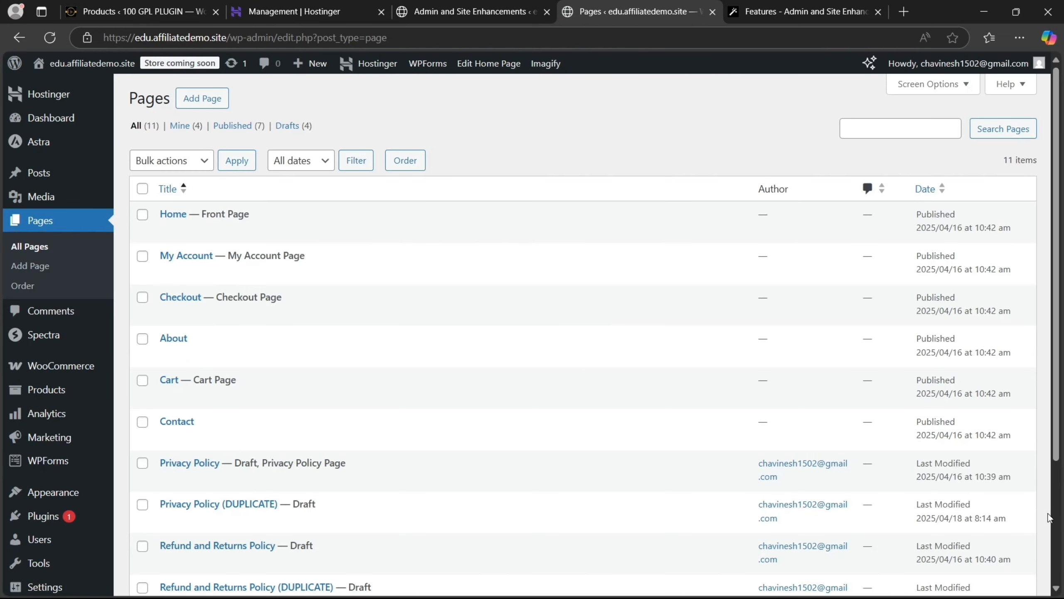
pyautogui.moveTo(1057, 437); pyautogui.dragTo(1058, 595)
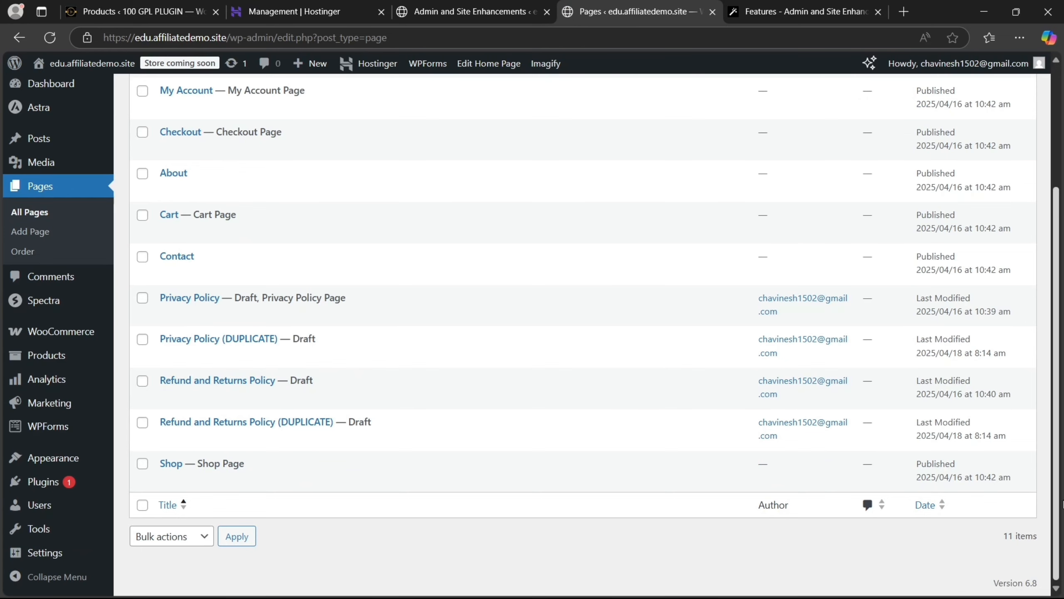
pyautogui.moveTo(1062, 502); pyautogui.dragTo(1016, 283)
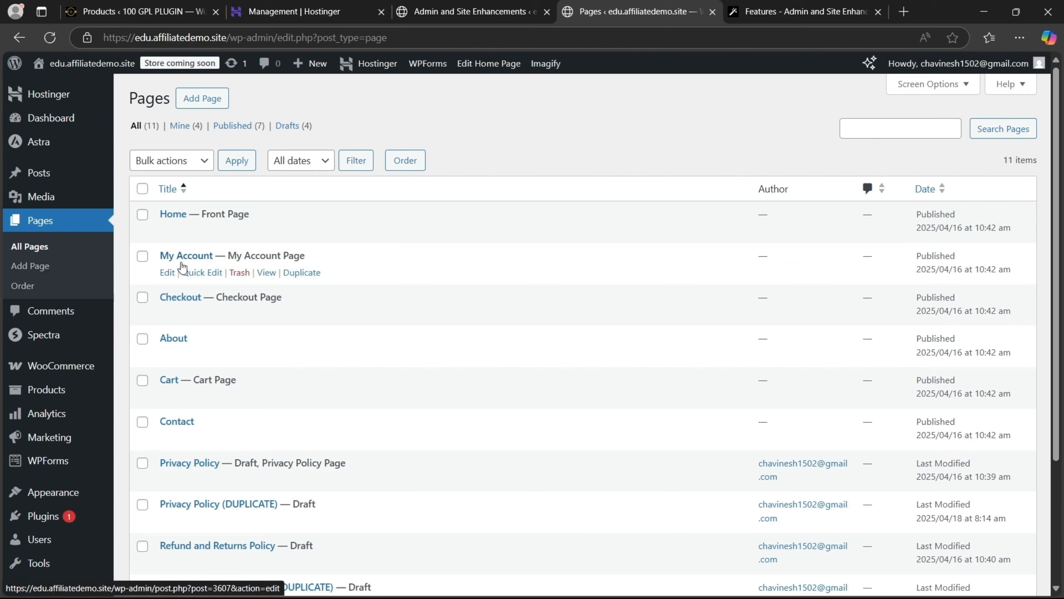
pyautogui.click(485, 5)
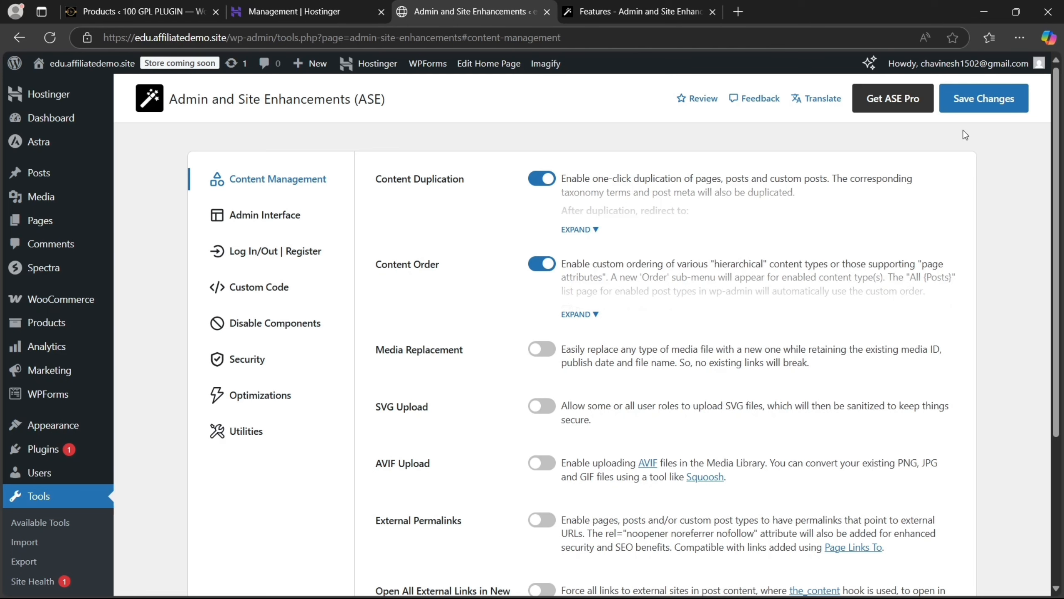
# Save the ASE settings and open the Home page in the editor from a new Pages tab
pyautogui.click(983, 99)
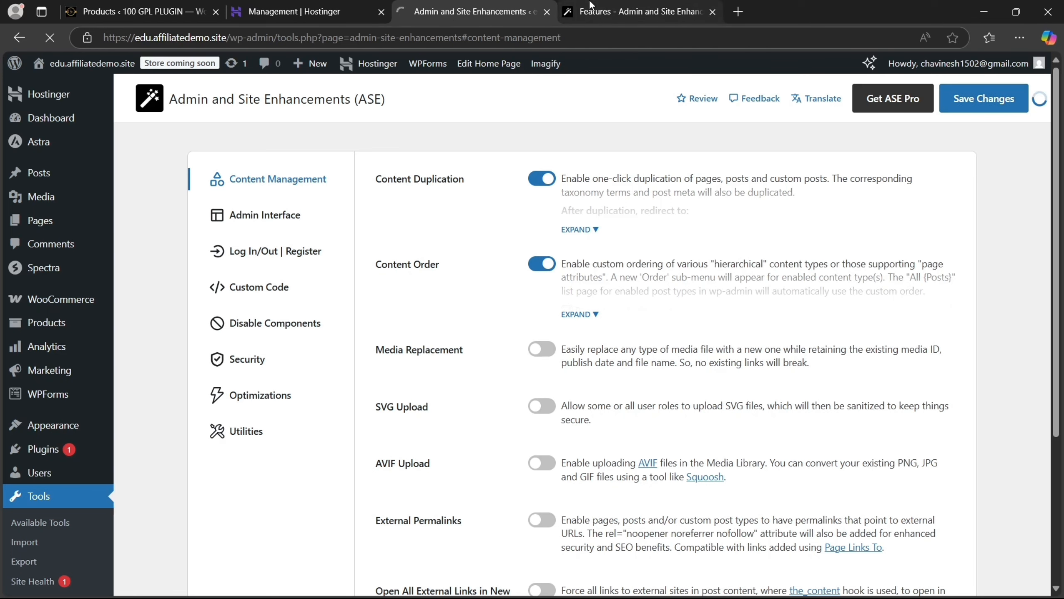
pyautogui.moveTo(54, 220)
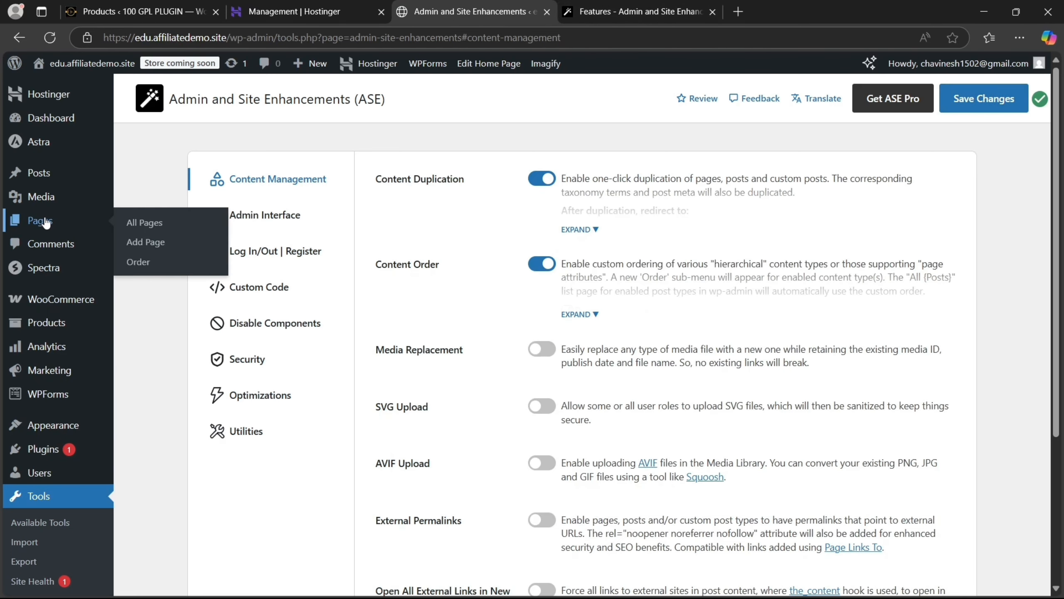
pyautogui.rightClick(120, 215)
pyautogui.click(169, 225)
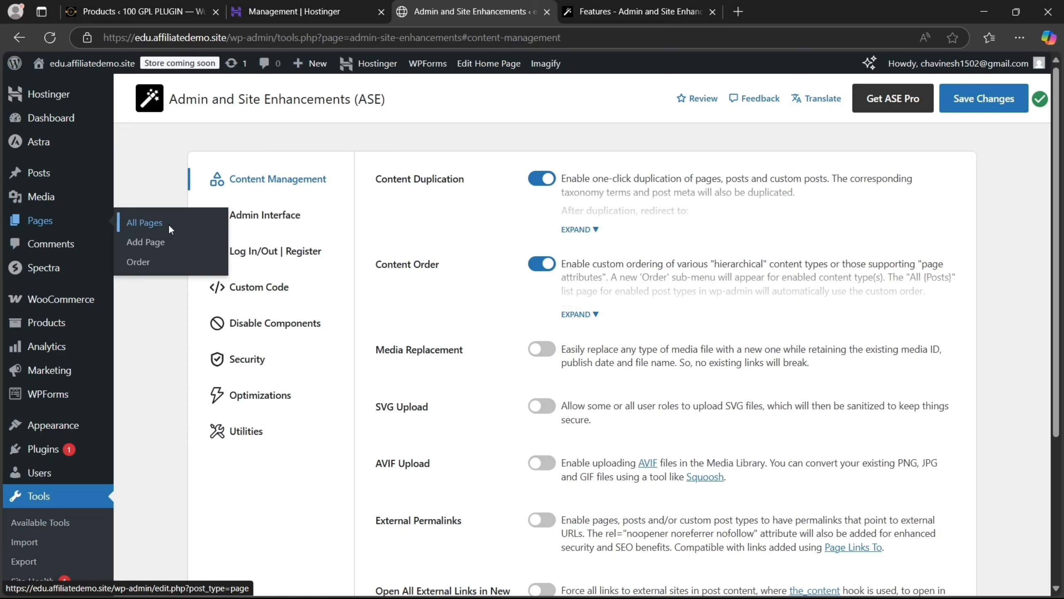
pyautogui.click(616, 4)
pyautogui.moveTo(301, 231)
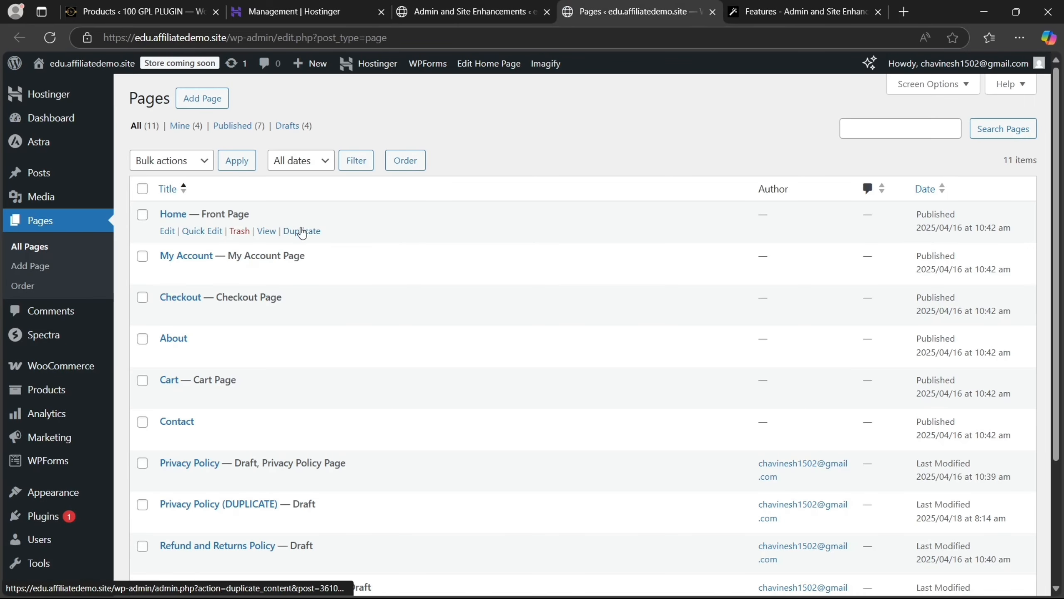
pyautogui.click(167, 231)
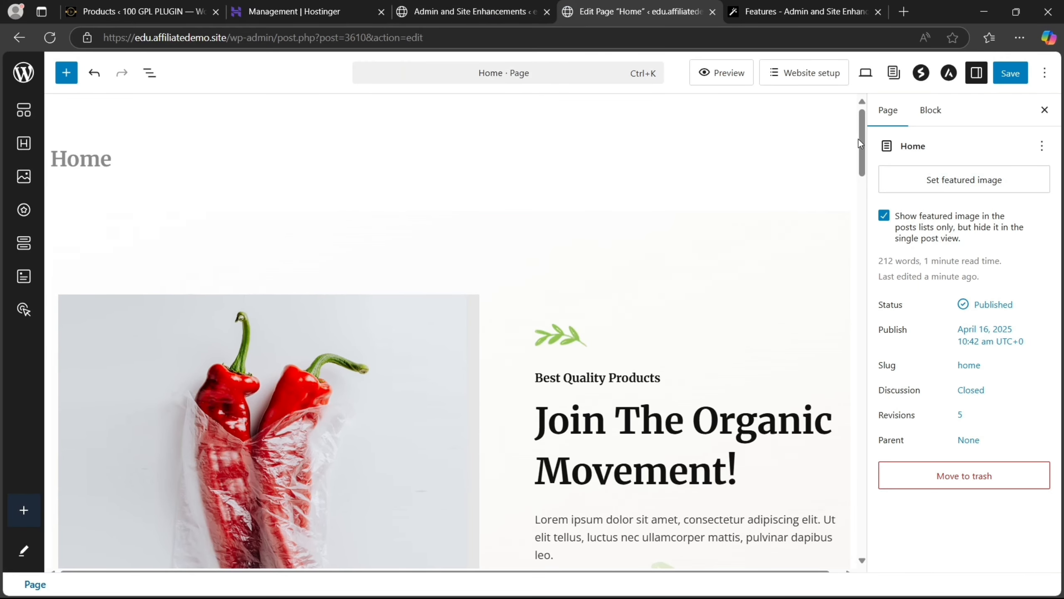
# Select the leaf image, browse replacements without changing it, and save the Home page
pyautogui.scroll(-10, 858, 140)
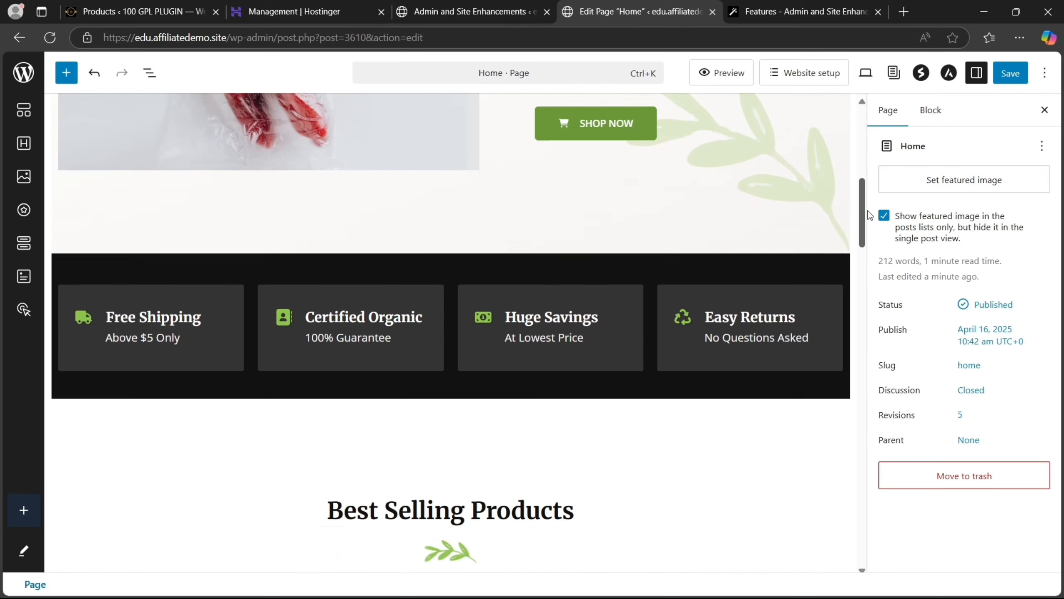
pyautogui.scroll(-5, 870, 234)
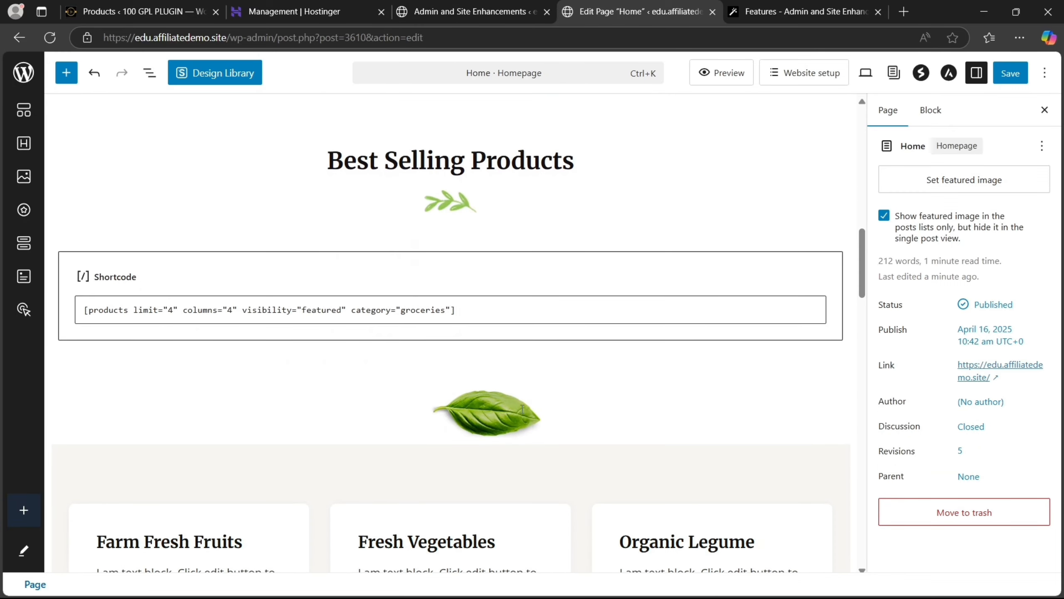
pyautogui.click(499, 417)
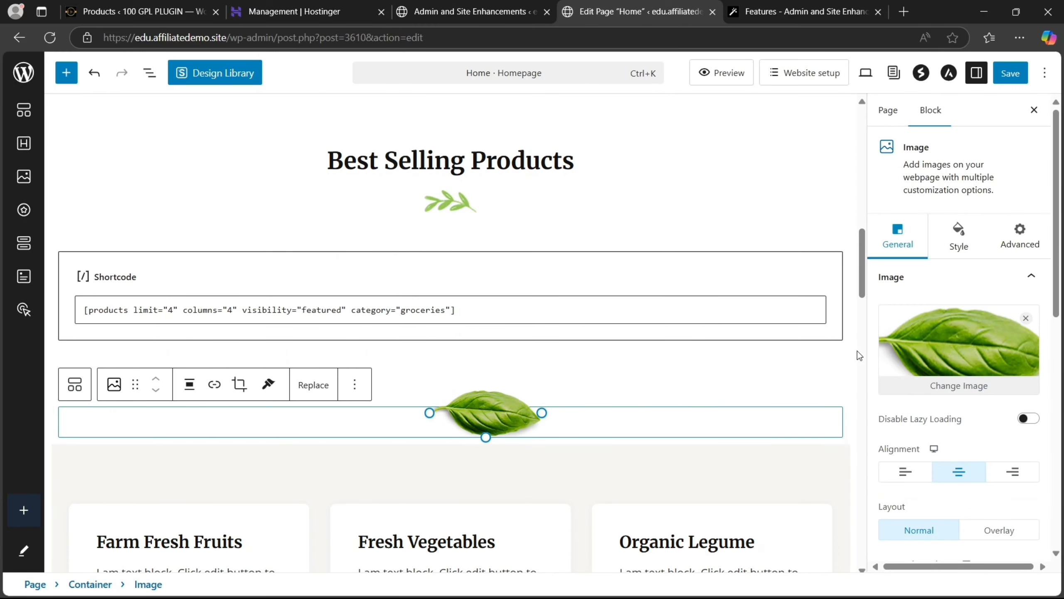
pyautogui.click(955, 382)
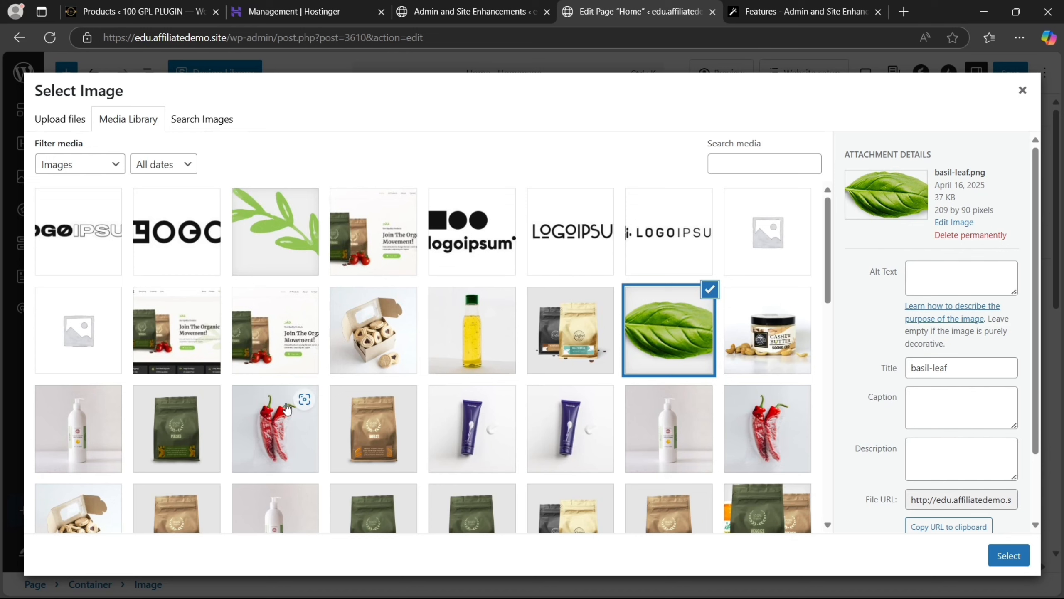
pyautogui.click(289, 246)
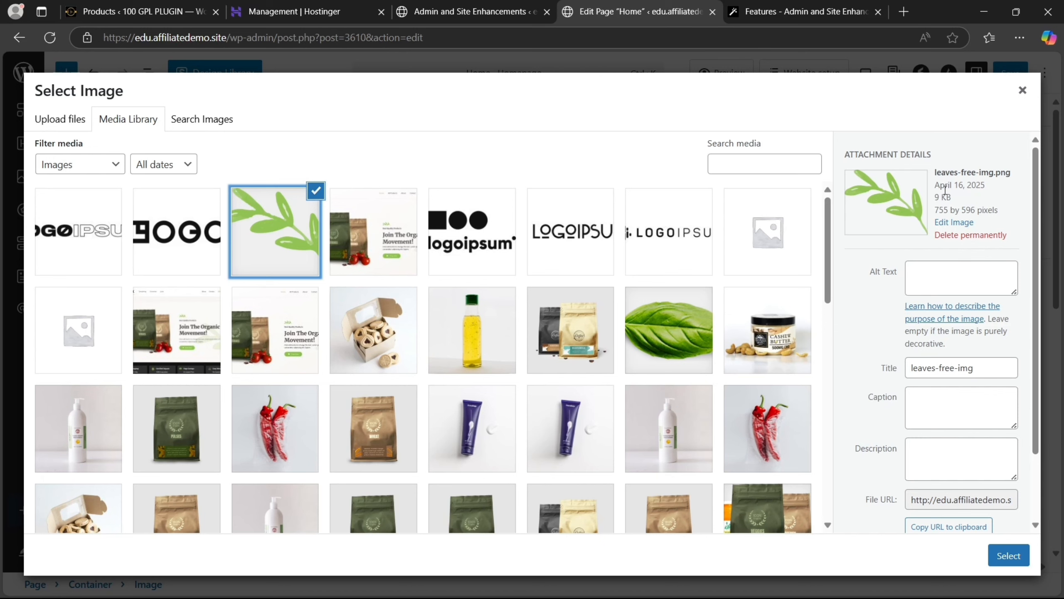
pyautogui.click(1023, 90)
pyautogui.click(1012, 74)
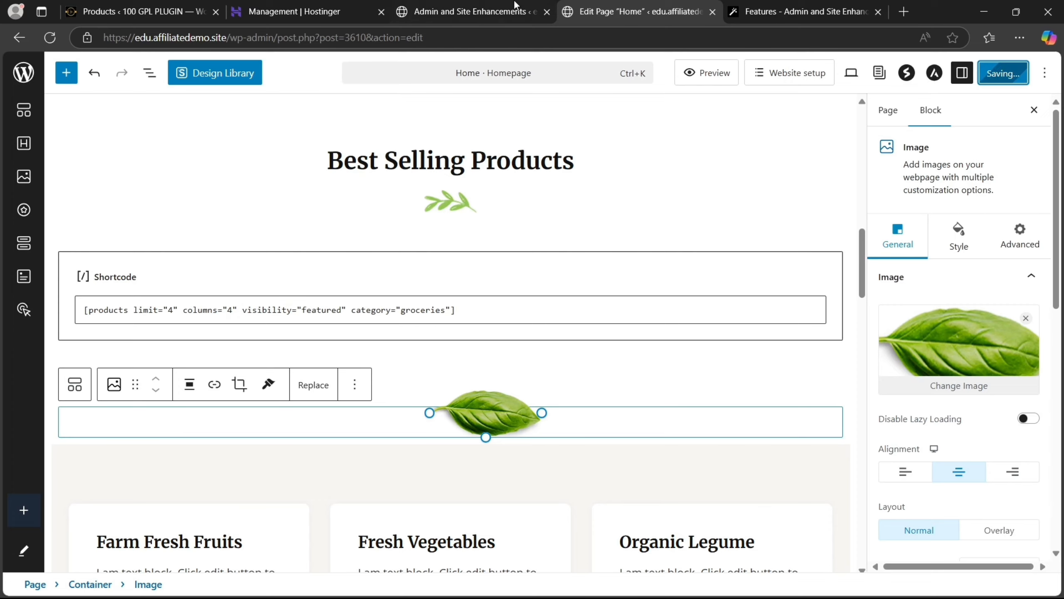
pyautogui.click(453, 3)
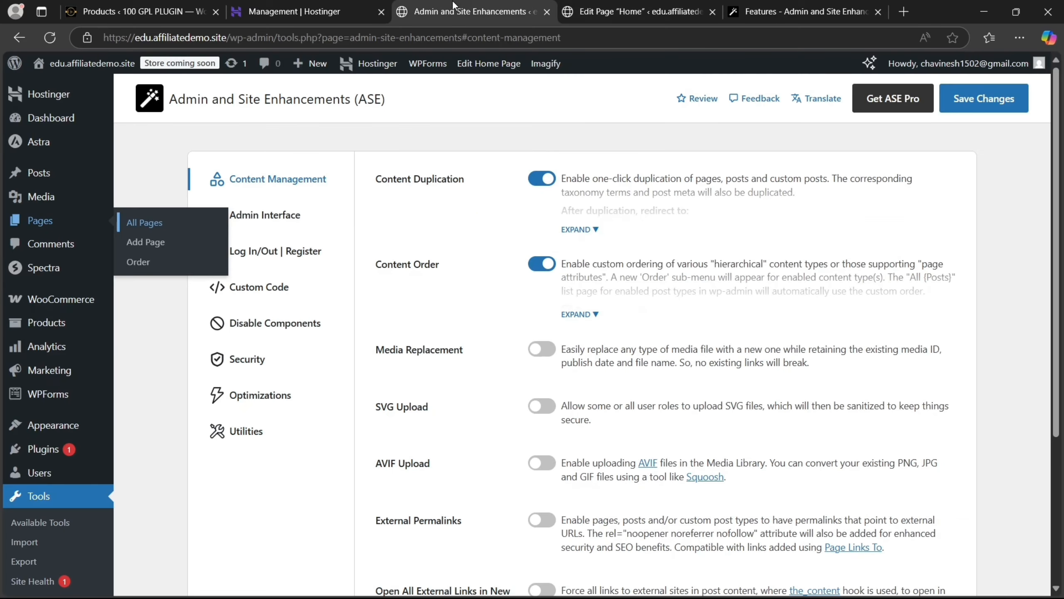
# Turn on Media Replacement, SVG uploads with all user roles shown, and AVIF uploads
pyautogui.click(542, 348)
pyautogui.scroll(-2, 592, 328)
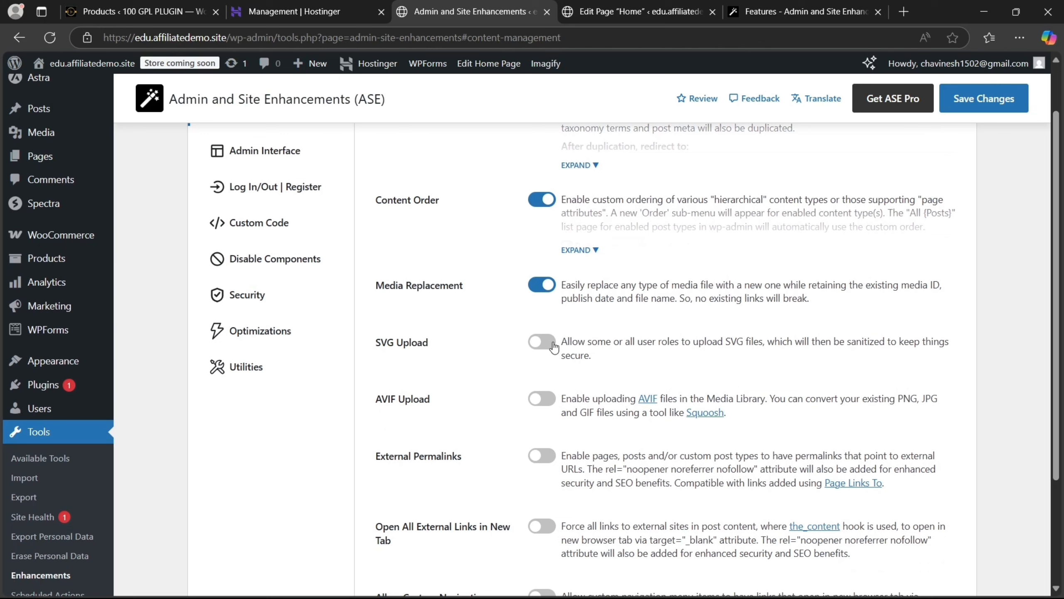
pyautogui.click(542, 342)
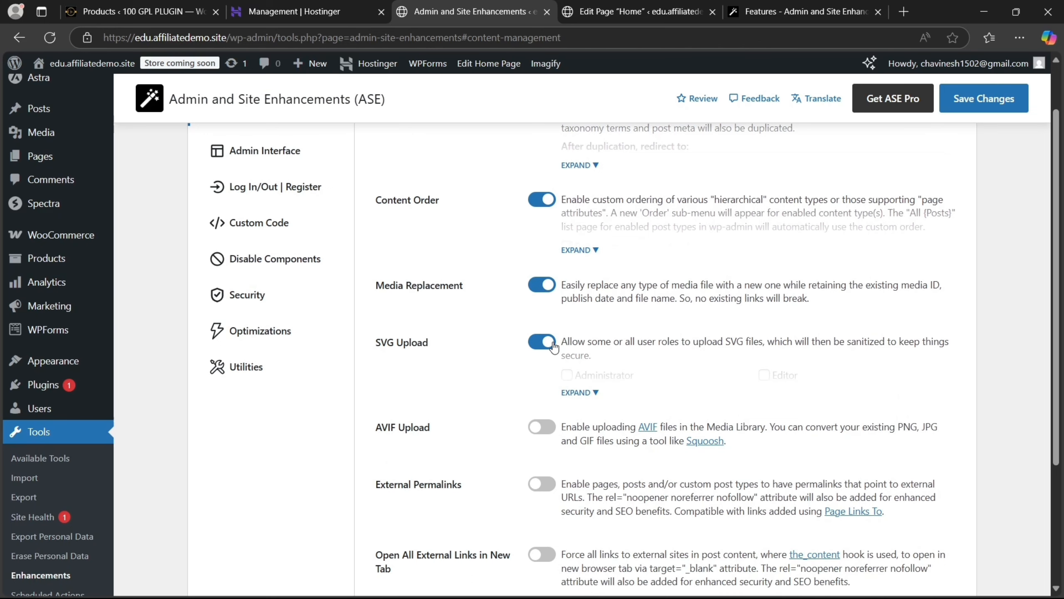
pyautogui.click(577, 384)
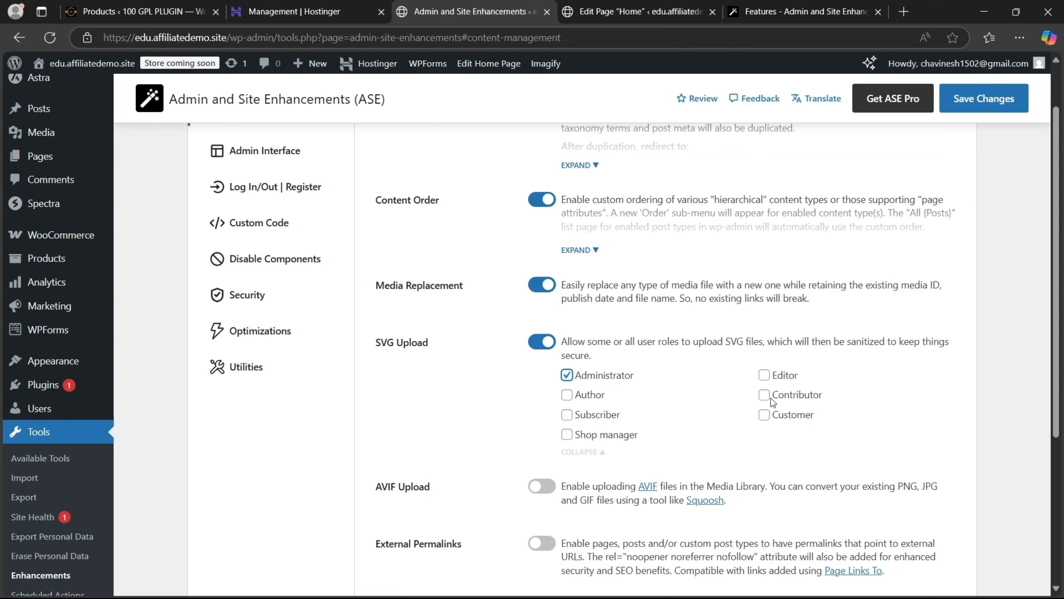
pyautogui.click(545, 486)
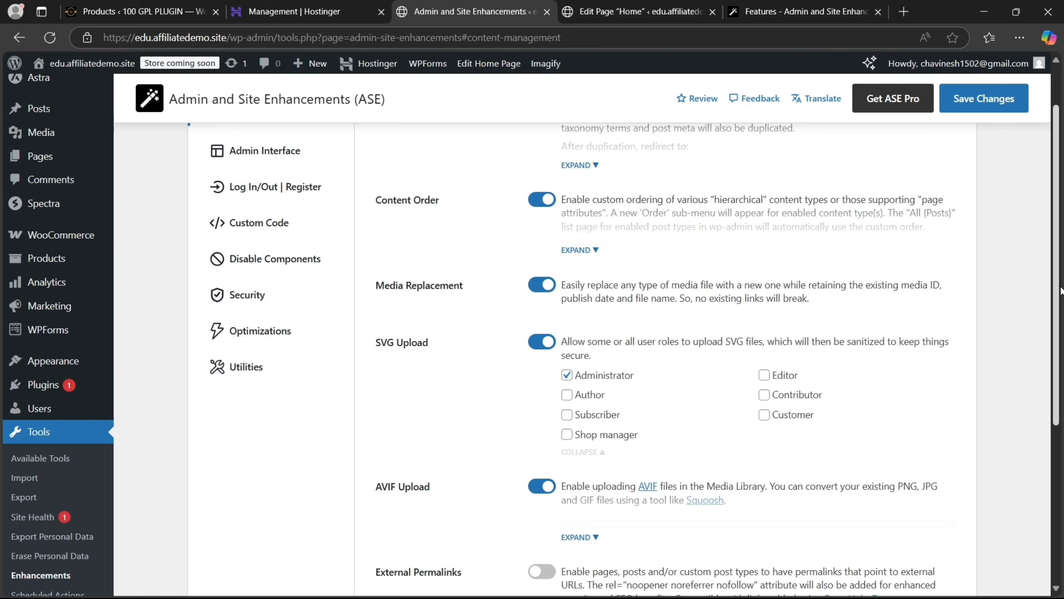
pyautogui.scroll(-5, 1007, 318)
pyautogui.scroll(-2, 629, 356)
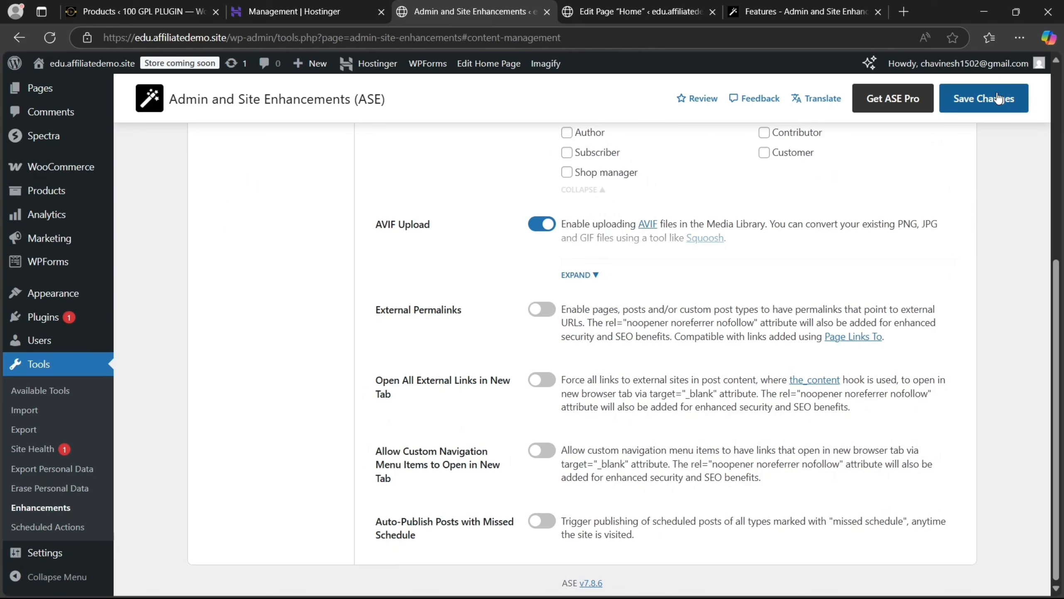
# Enable External Permalinks for Pages, Products and Posts
pyautogui.click(543, 342)
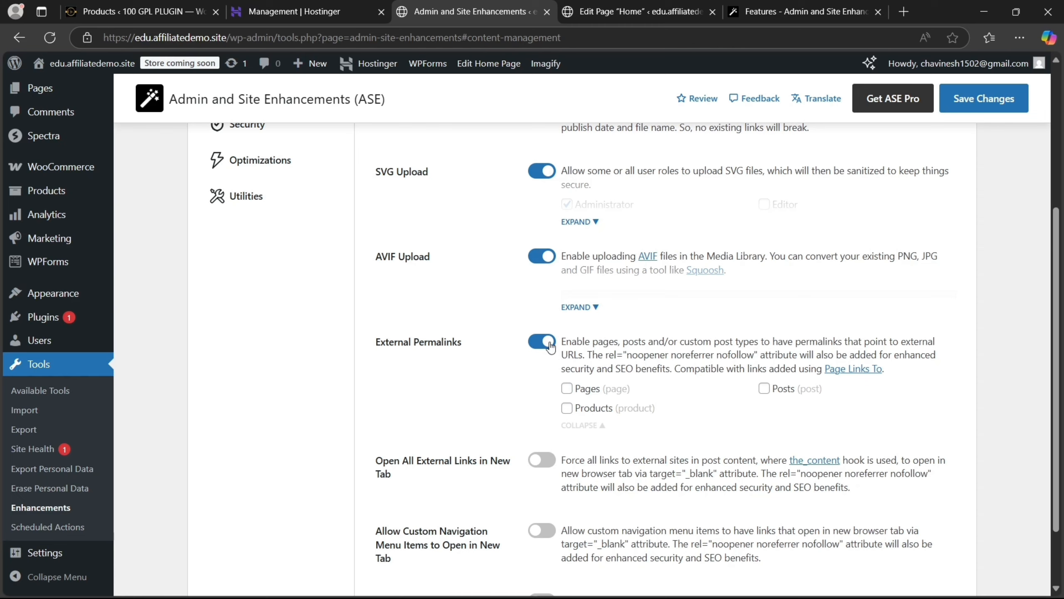
pyautogui.click(567, 388)
pyautogui.click(567, 407)
pyautogui.click(764, 389)
pyautogui.moveTo(1055, 294); pyautogui.dragTo(1057, 361)
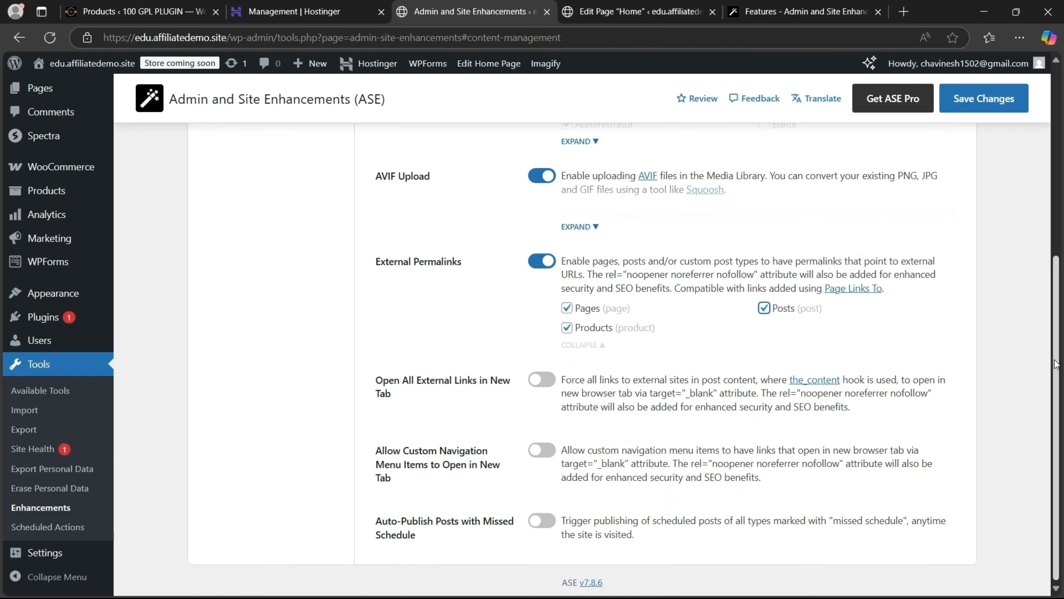
# Turn on new-tab external links, custom menu items and missed-schedule auto-publishing, then save
pyautogui.click(539, 385)
pyautogui.click(541, 449)
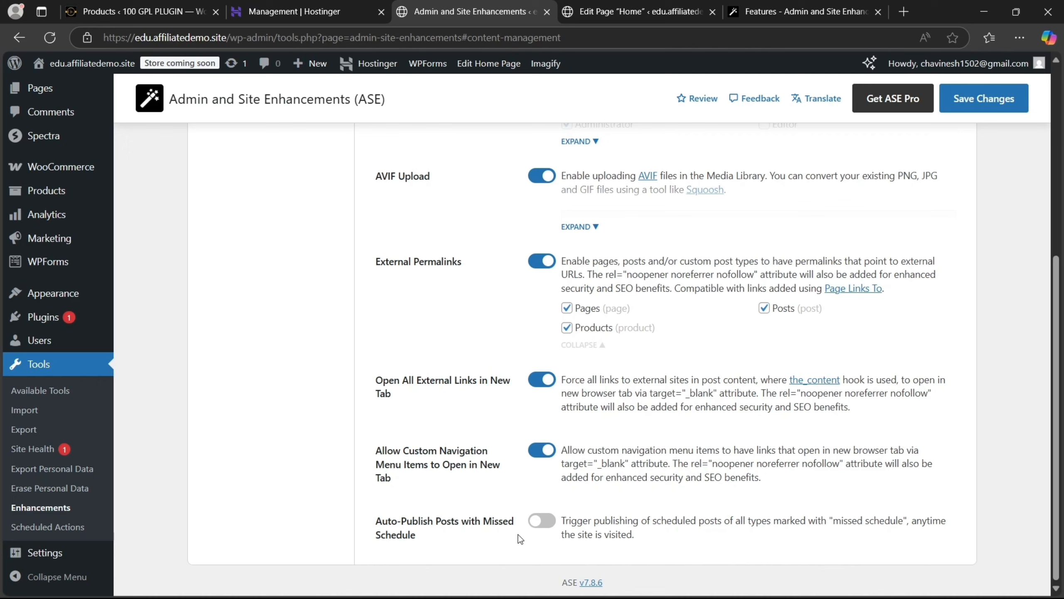
pyautogui.click(542, 521)
pyautogui.click(988, 109)
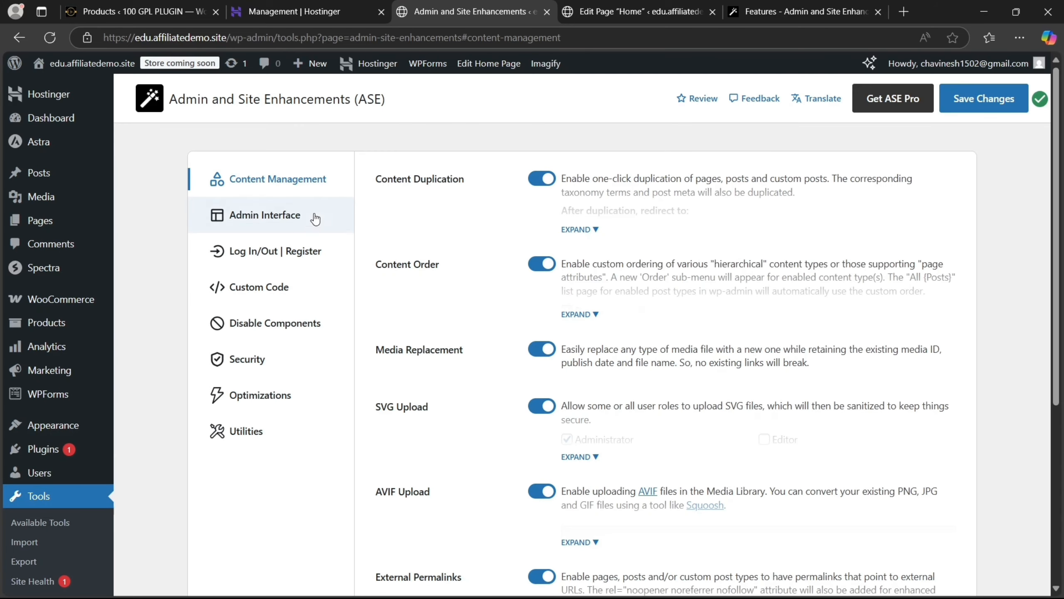
# In Admin Interface, enable Clean Up Admin Bar and remove the WordPress logo, site name and Customize menu
pyautogui.click(299, 218)
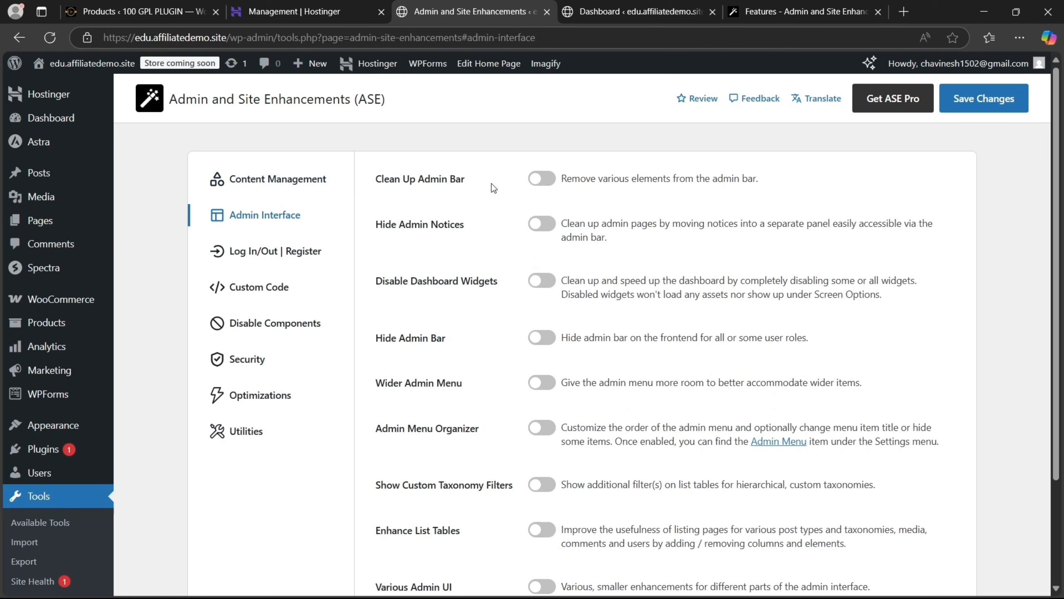
pyautogui.click(542, 178)
pyautogui.moveTo(23, 65)
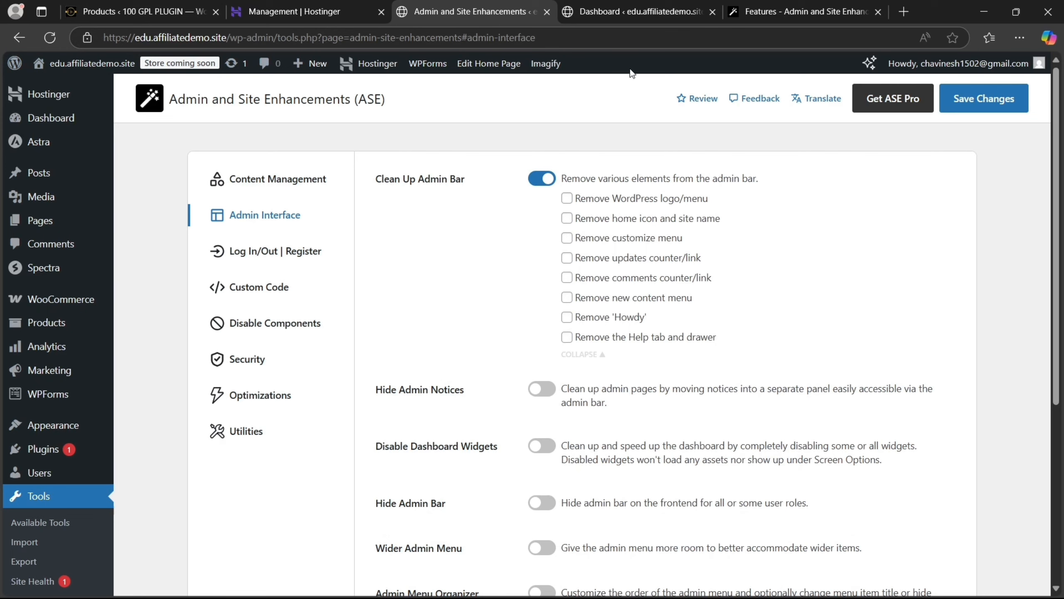
pyautogui.click(569, 200)
pyautogui.moveTo(9, 67)
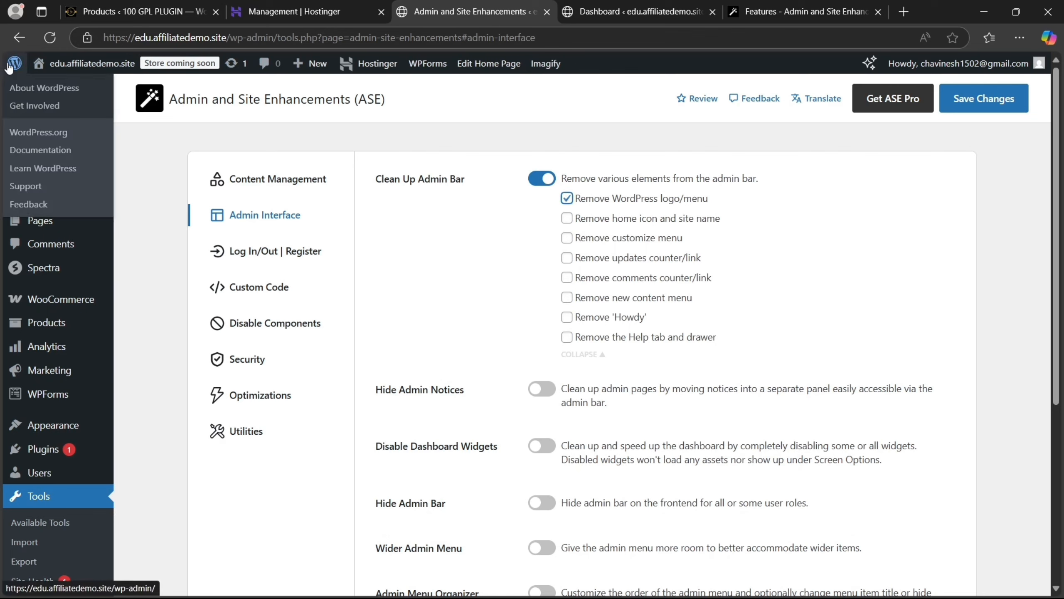
pyautogui.click(567, 219)
pyautogui.moveTo(38, 66)
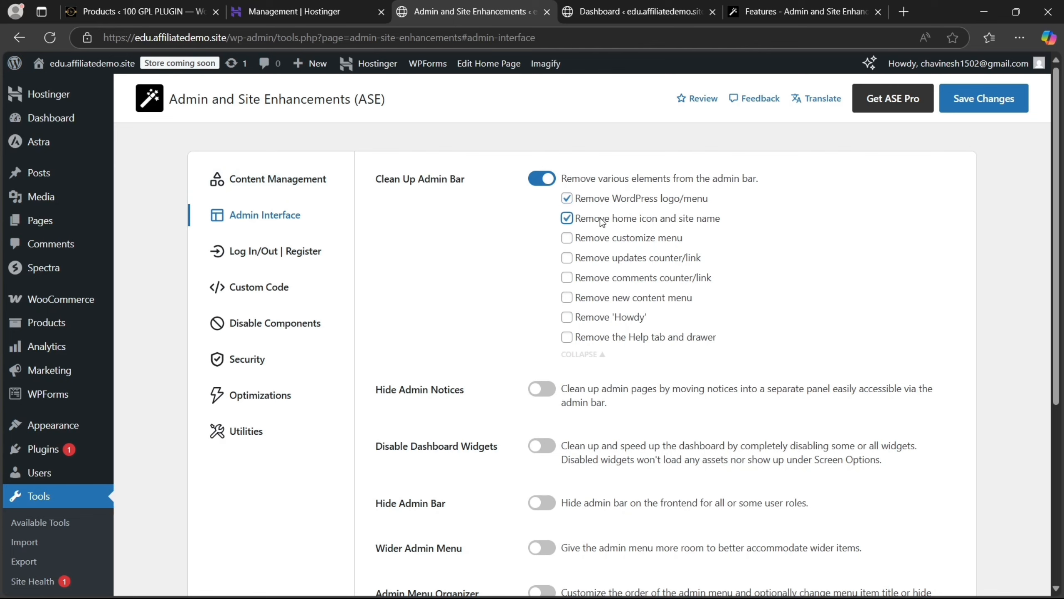
pyautogui.click(568, 238)
# Also remove the updates and comments counters, New menu, Howdy and Help, then save
pyautogui.click(565, 262)
pyautogui.click(568, 281)
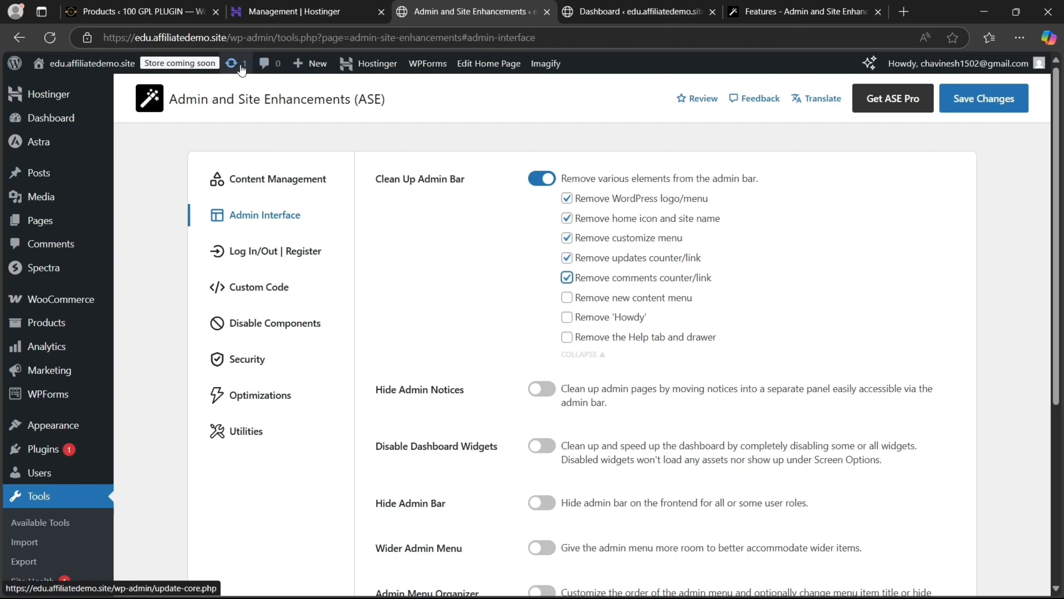
pyautogui.click(571, 301)
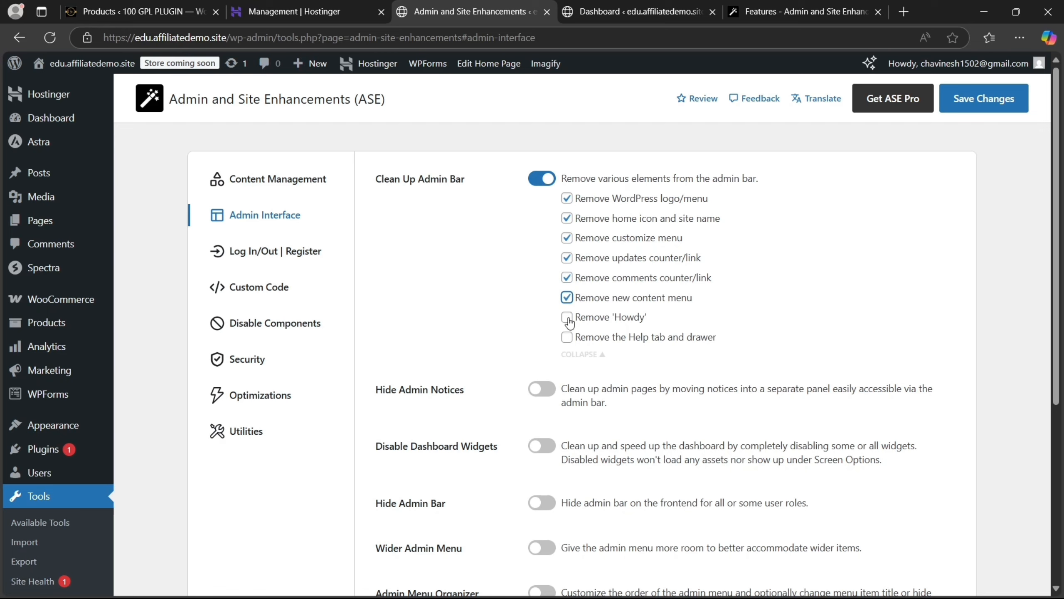
pyautogui.click(568, 321)
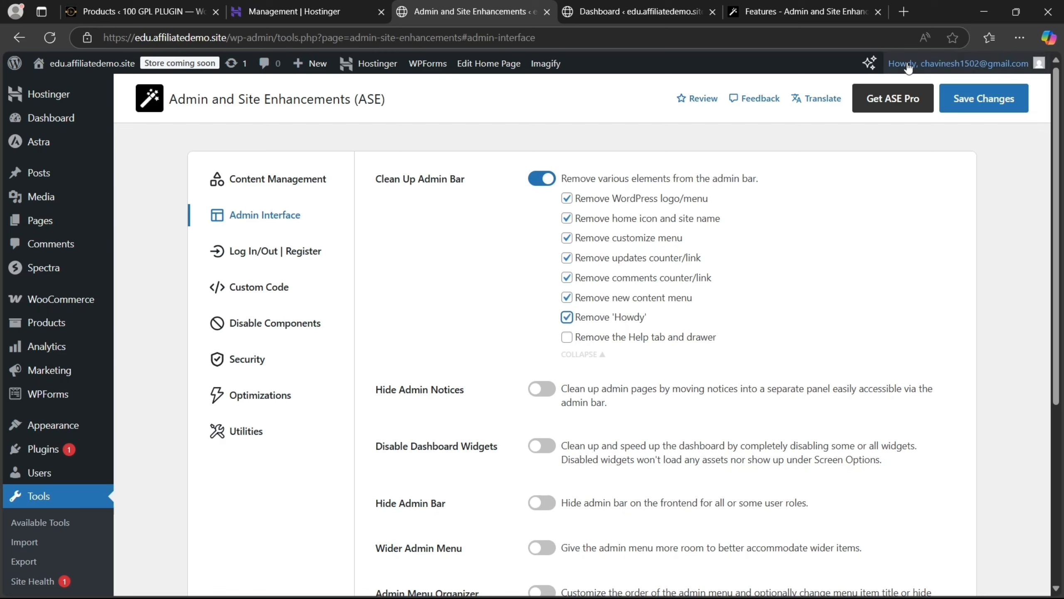
pyautogui.moveTo(909, 65)
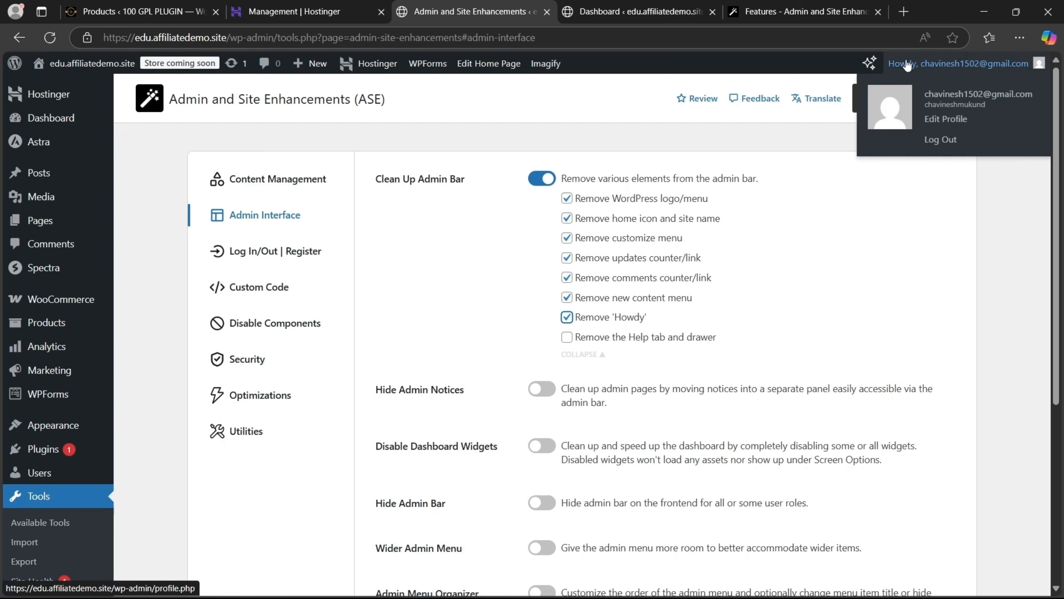
pyautogui.click(569, 344)
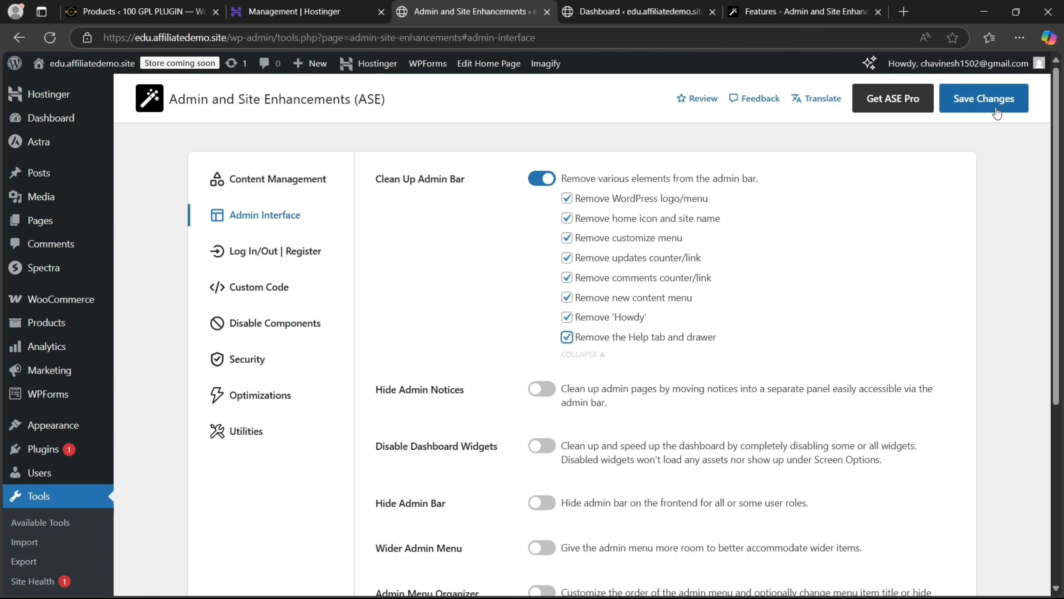
pyautogui.click(989, 98)
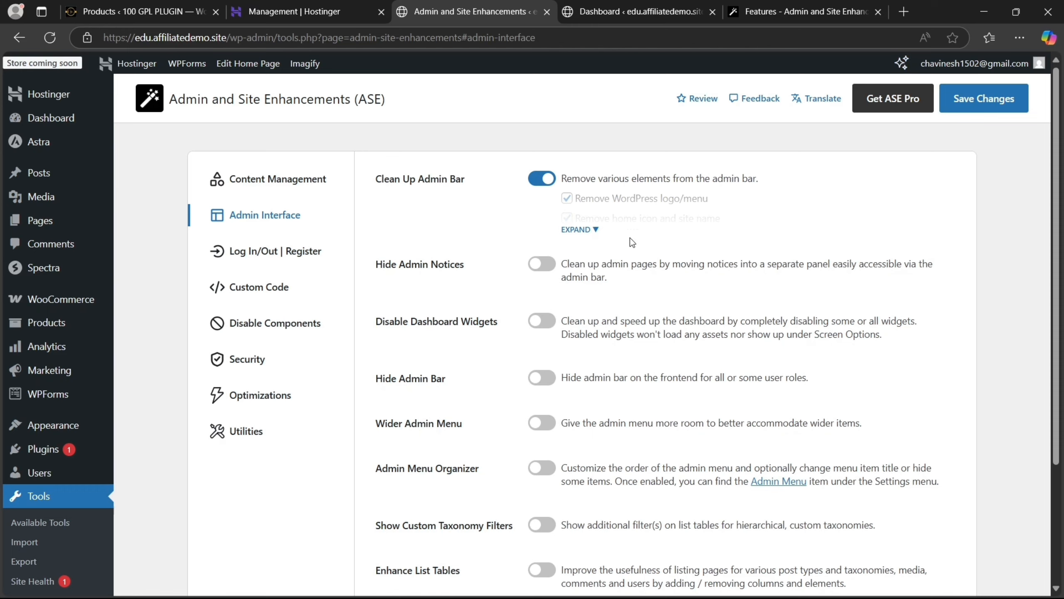
# Turn on Hide Admin Notices and compare against the current Dashboard widgets before returning to ASE
pyautogui.click(550, 272)
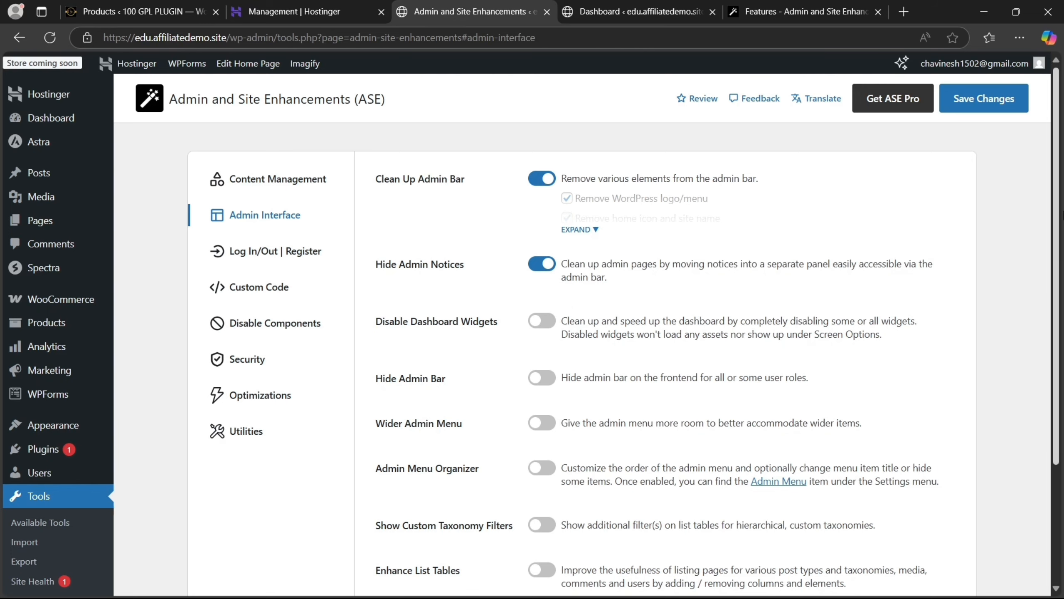
pyautogui.click(653, 9)
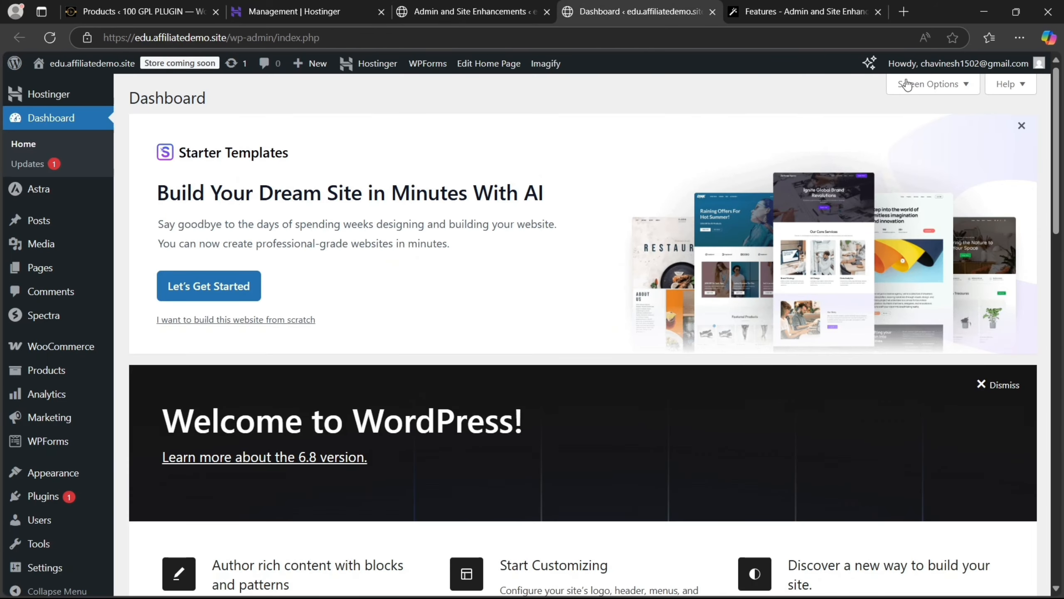
pyautogui.moveTo(1055, 124); pyautogui.dragTo(1042, 348)
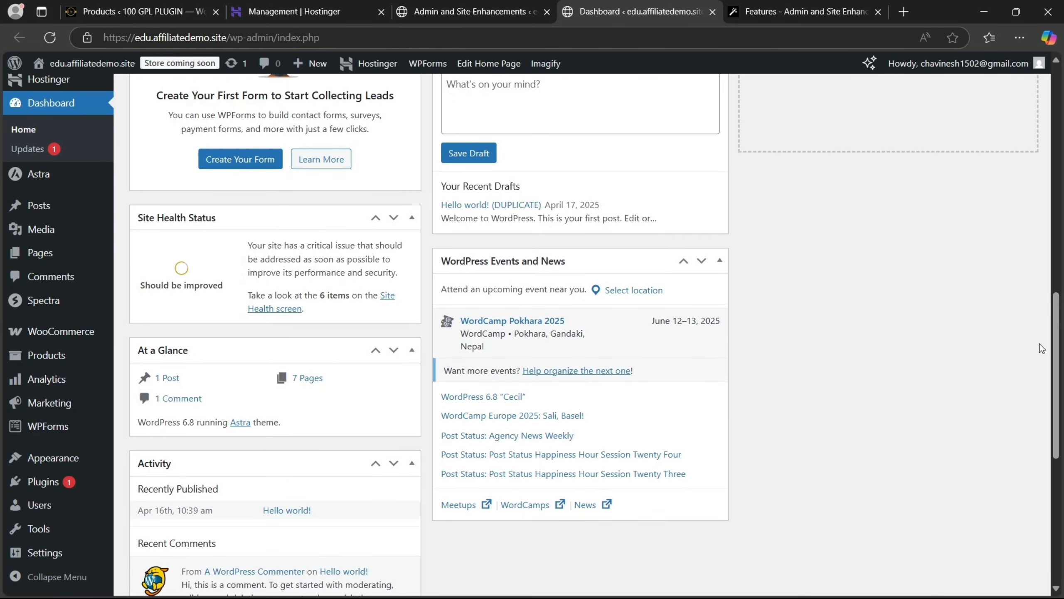
pyautogui.click(415, 8)
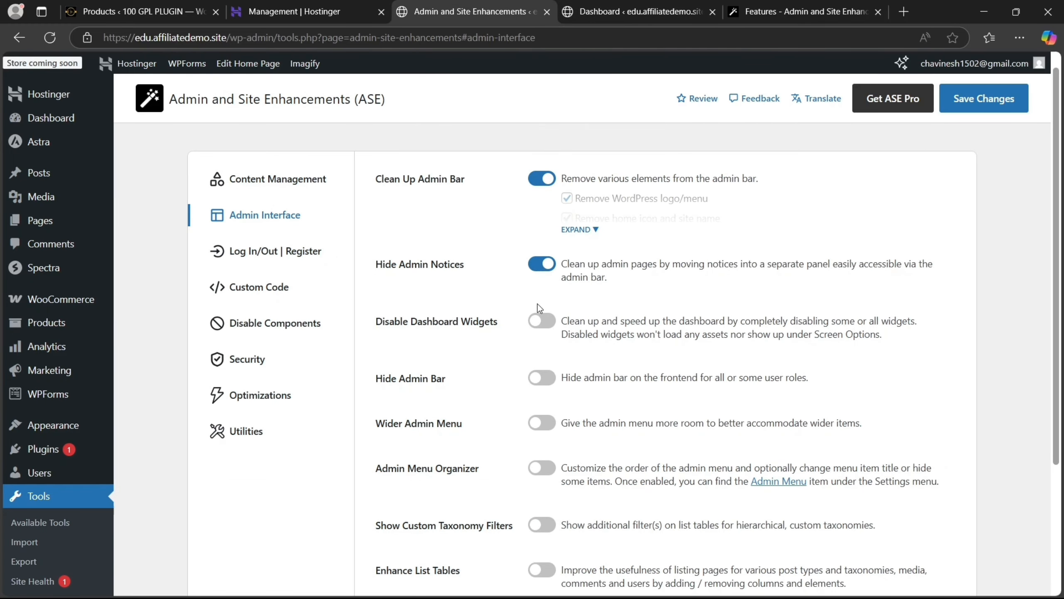
# Enable Disable Dashboard Widgets for Activity, At a Glance, Quick Draft, WooCommerce and Events widgets, then save
pyautogui.click(544, 321)
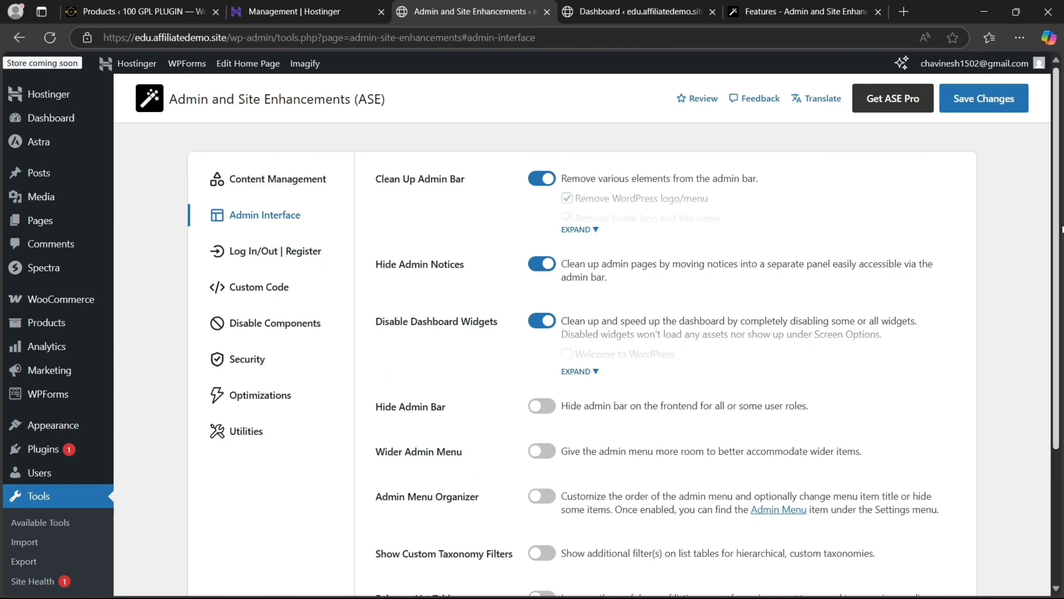
pyautogui.scroll(-3, 552, 283)
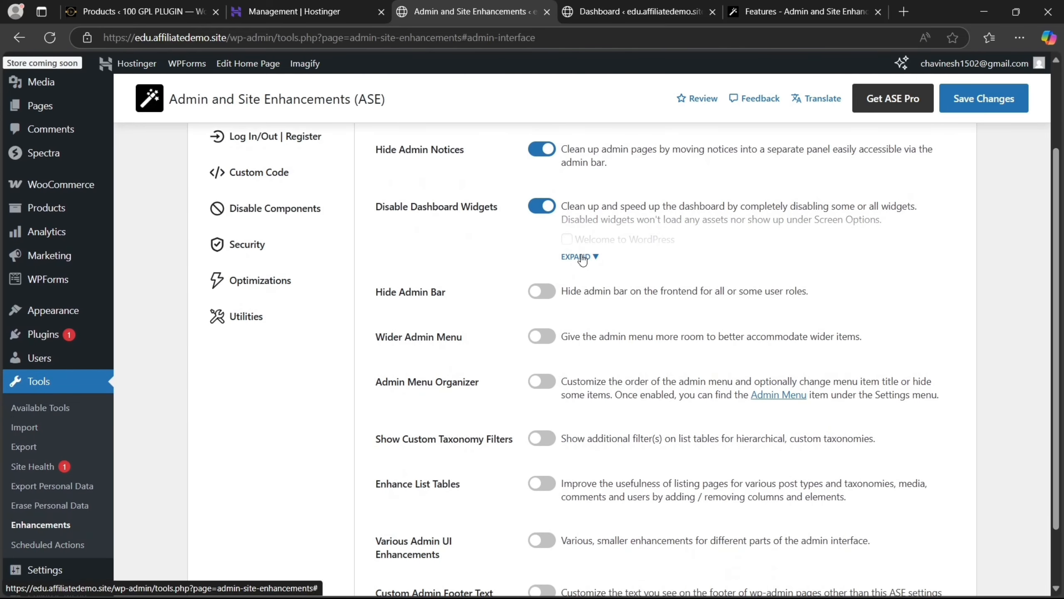
pyautogui.click(582, 256)
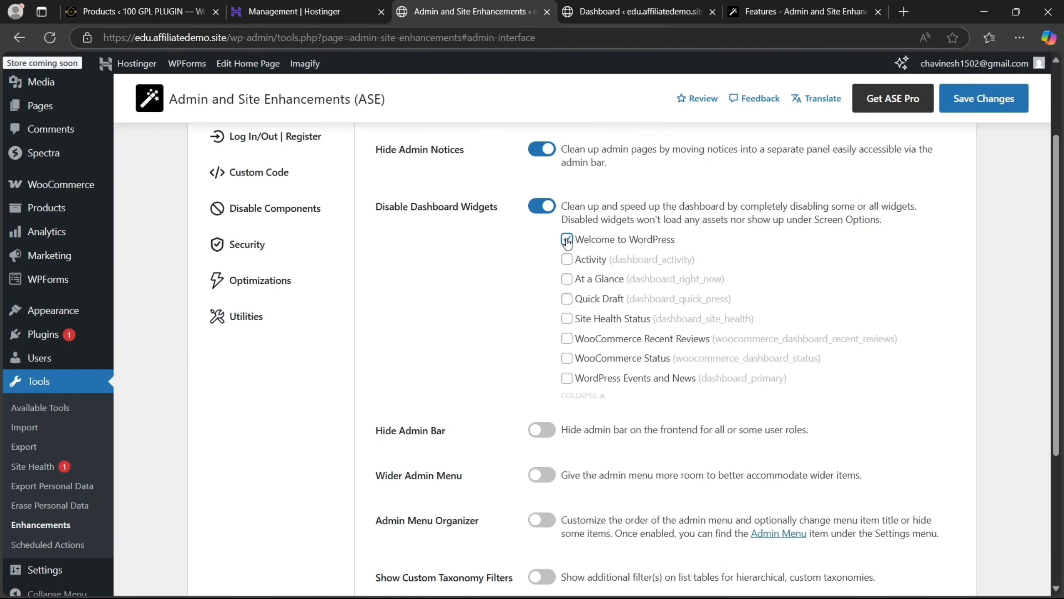
pyautogui.click(567, 260)
pyautogui.click(568, 280)
pyautogui.click(567, 299)
pyautogui.click(567, 339)
pyautogui.click(566, 359)
pyautogui.click(567, 379)
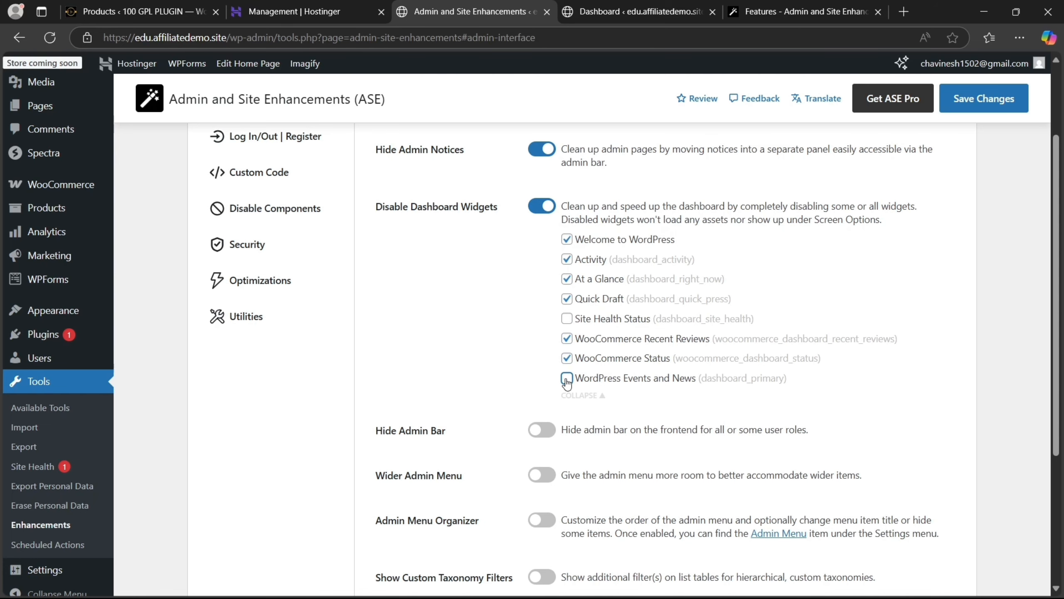
pyautogui.click(978, 110)
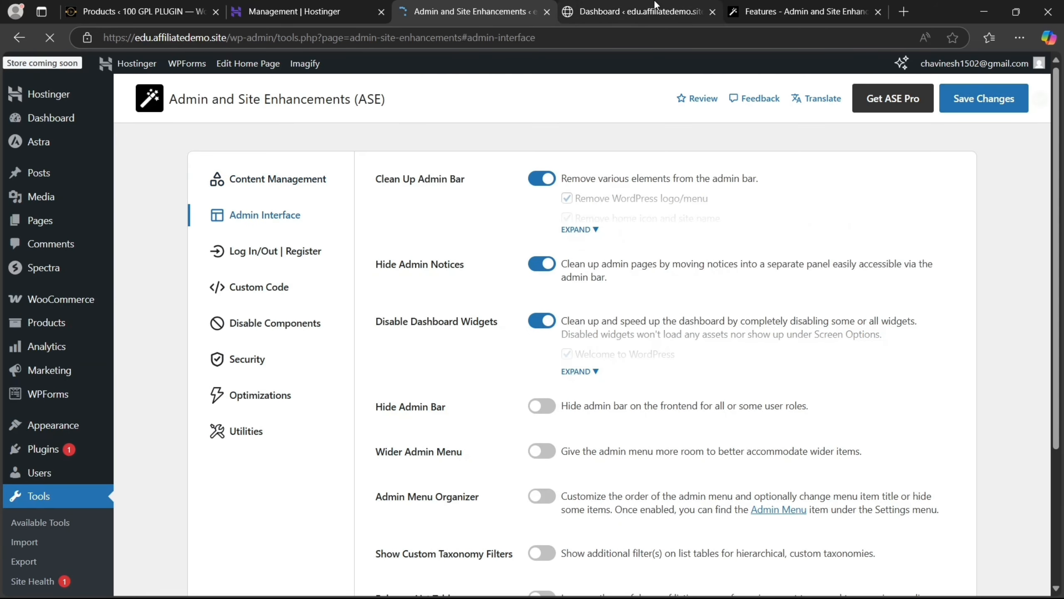
# On the reloaded Dashboard, hide the WPForms and Site Health Status boxes via Screen Options
pyautogui.click(588, 11)
pyautogui.click(44, 36)
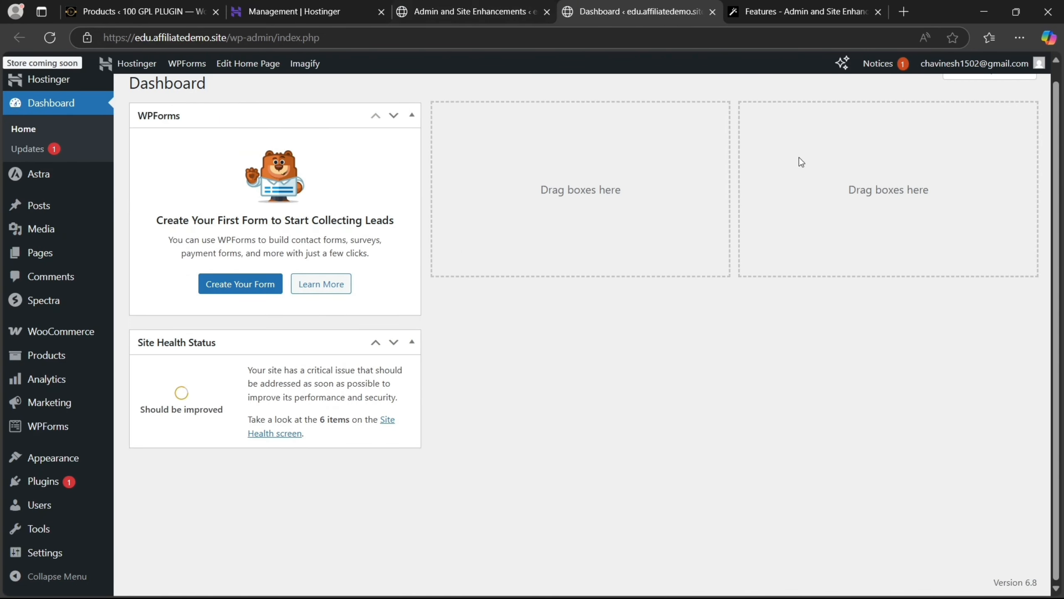
pyautogui.scroll(1, 1058, 155)
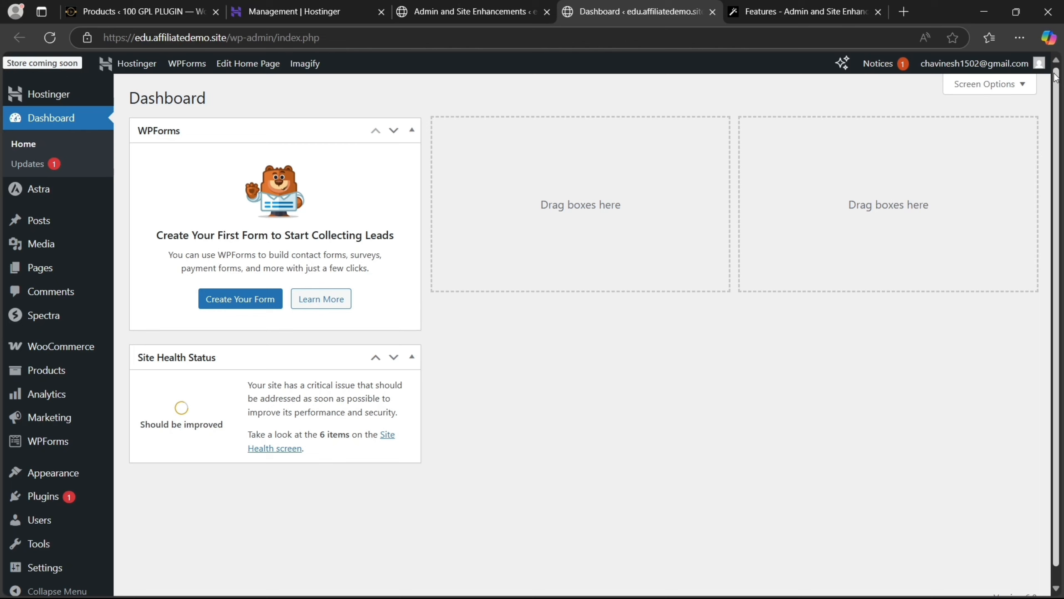
pyautogui.click(981, 87)
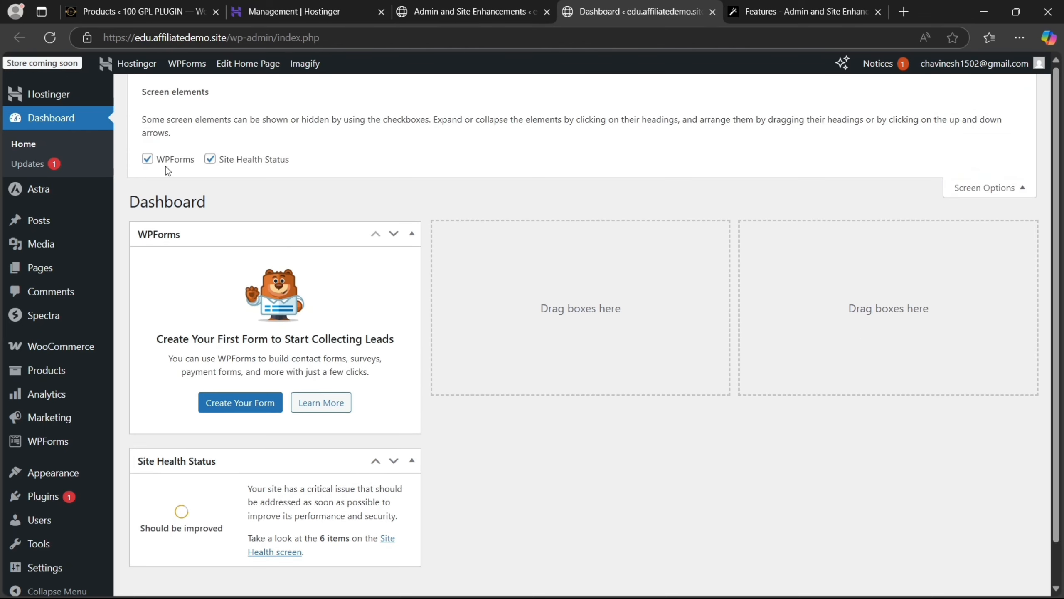
pyautogui.click(148, 159)
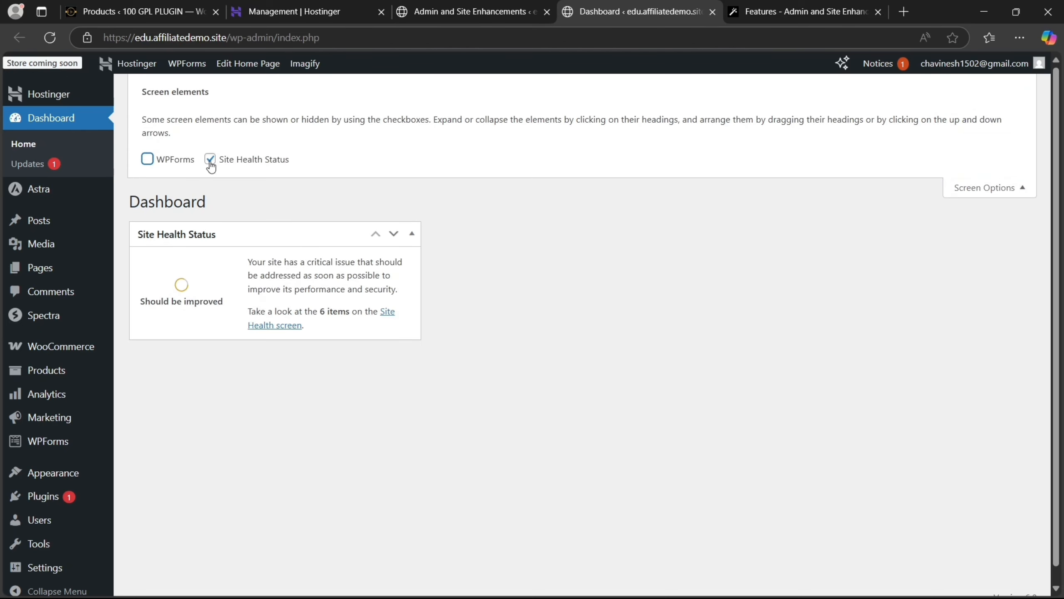
pyautogui.click(210, 159)
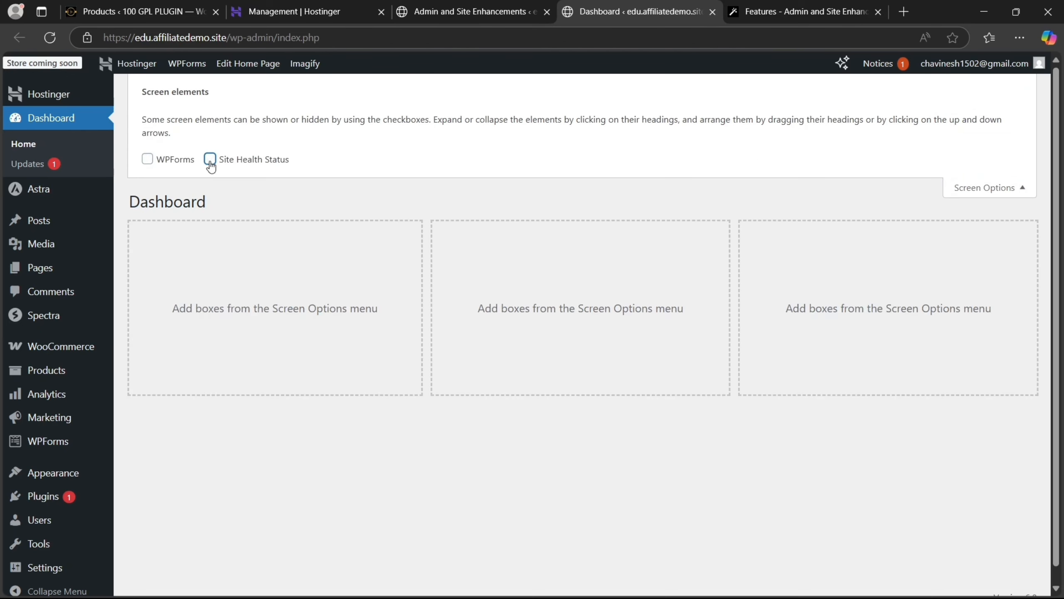
pyautogui.click(1004, 192)
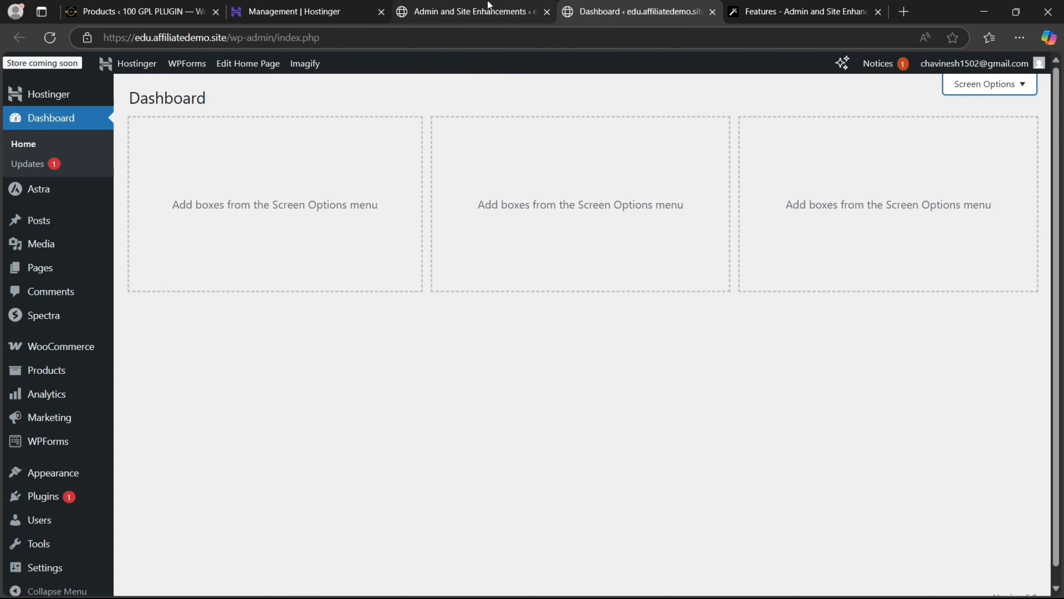
pyautogui.click(487, 4)
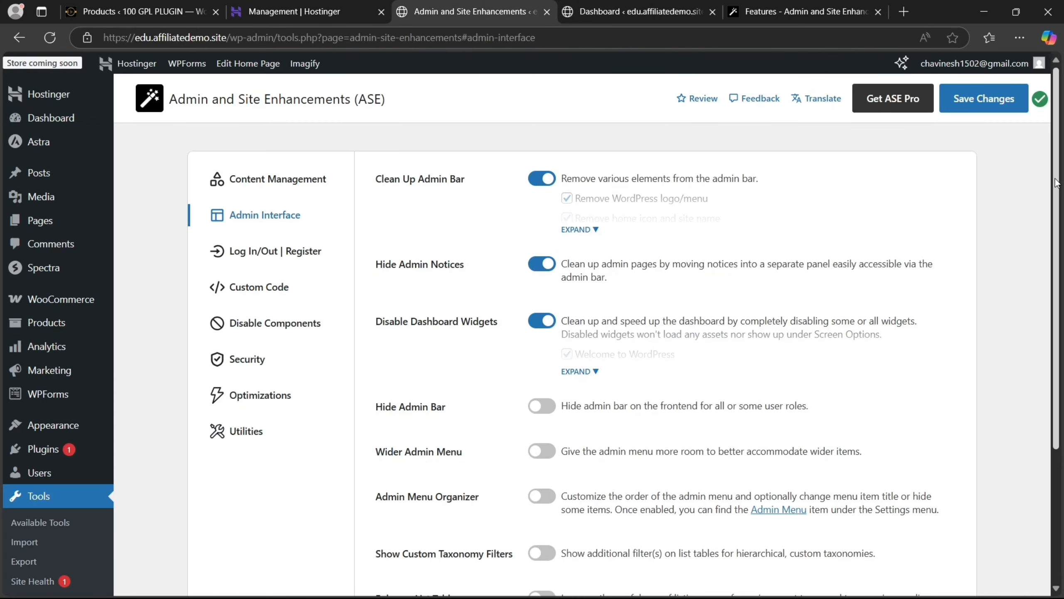
pyautogui.moveTo(1058, 184); pyautogui.dragTo(1060, 262)
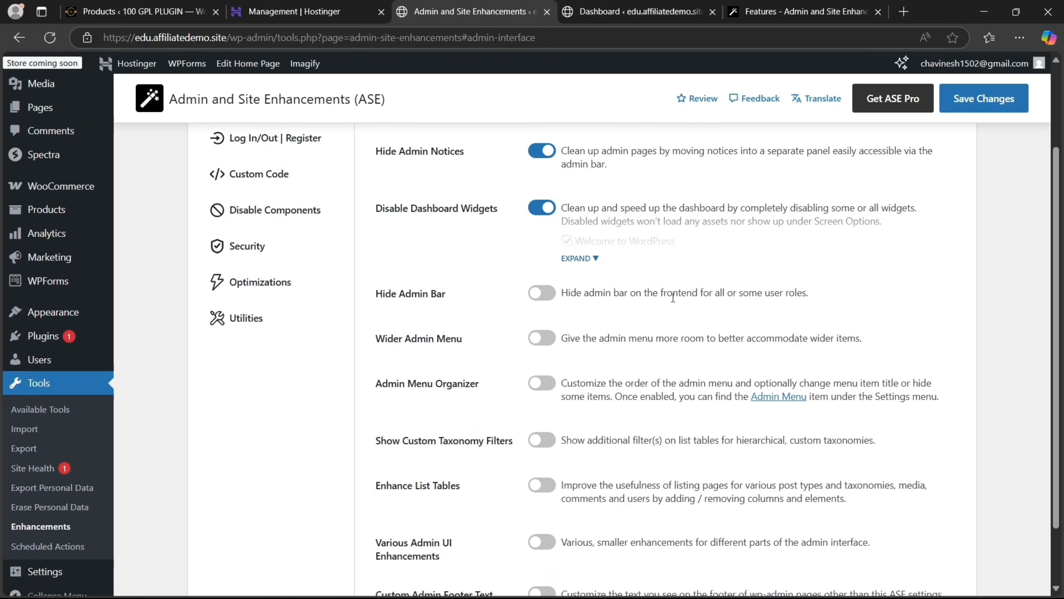
# Leave Hide Admin Bar off after briefly enabling it for the frontend and shop managers
pyautogui.scroll(-1, 672, 297)
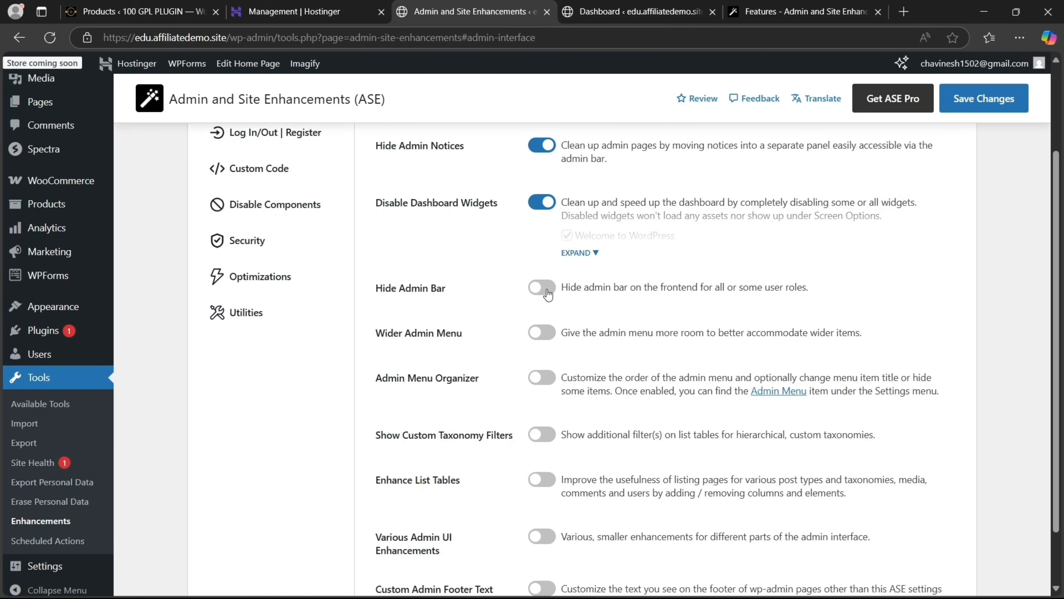
pyautogui.click(546, 293)
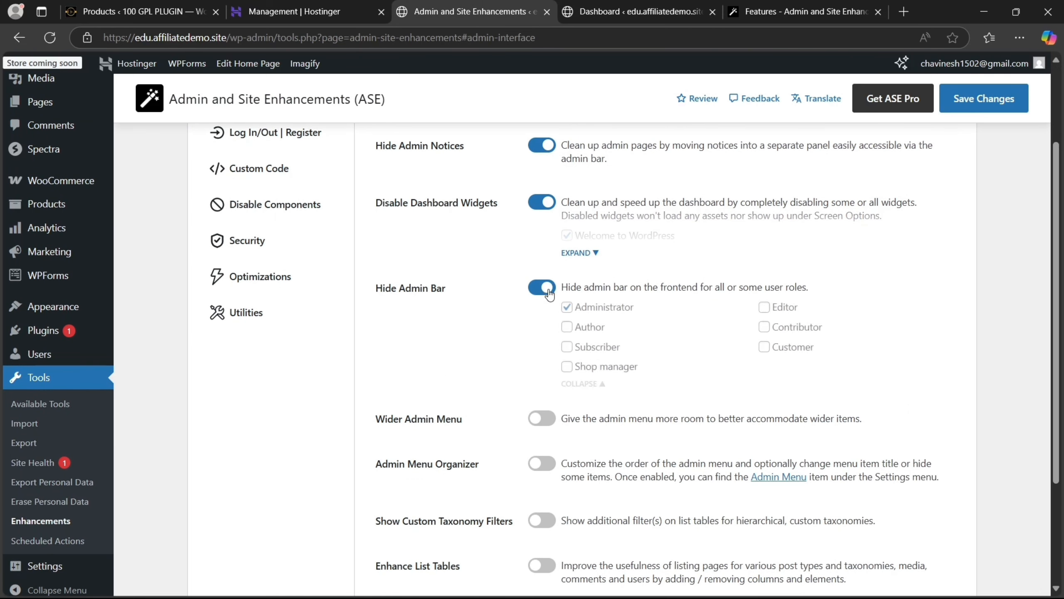
pyautogui.click(568, 367)
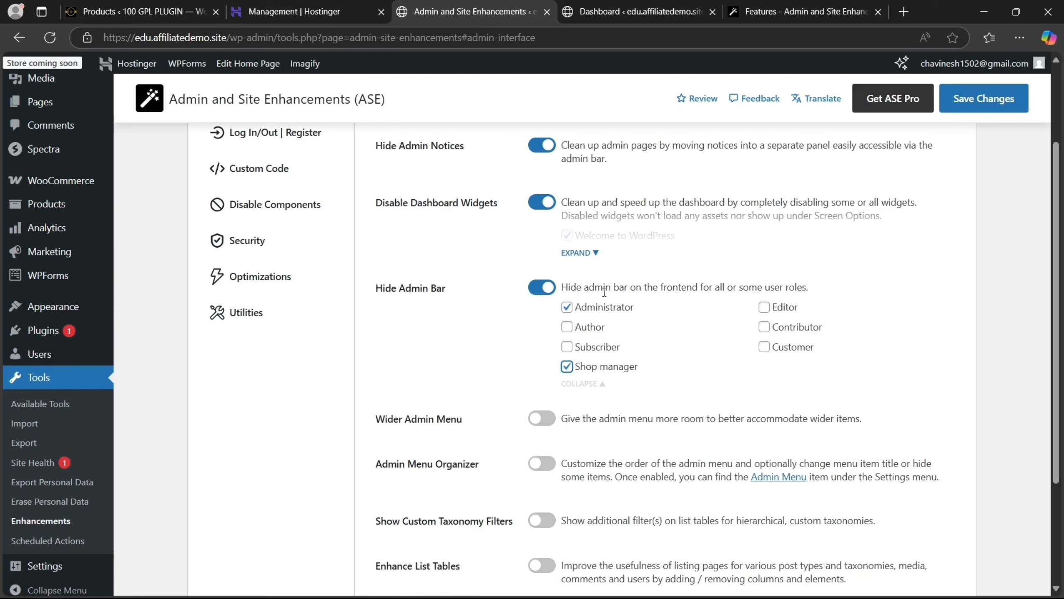
pyautogui.click(537, 294)
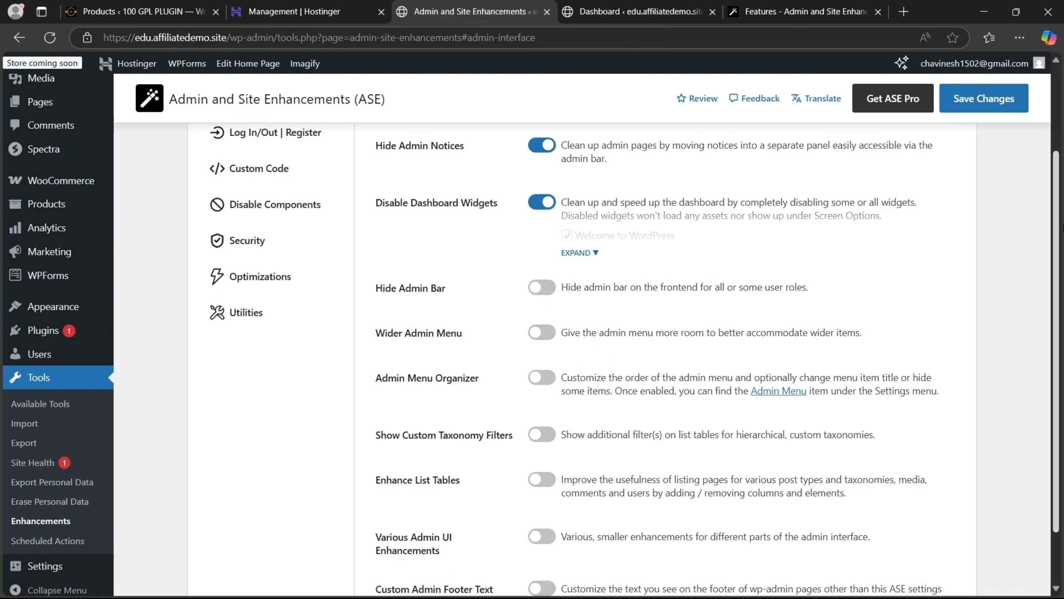
# Turn on Wider Admin Menu with a 200px width and save
pyautogui.scroll(-2, 525, 263)
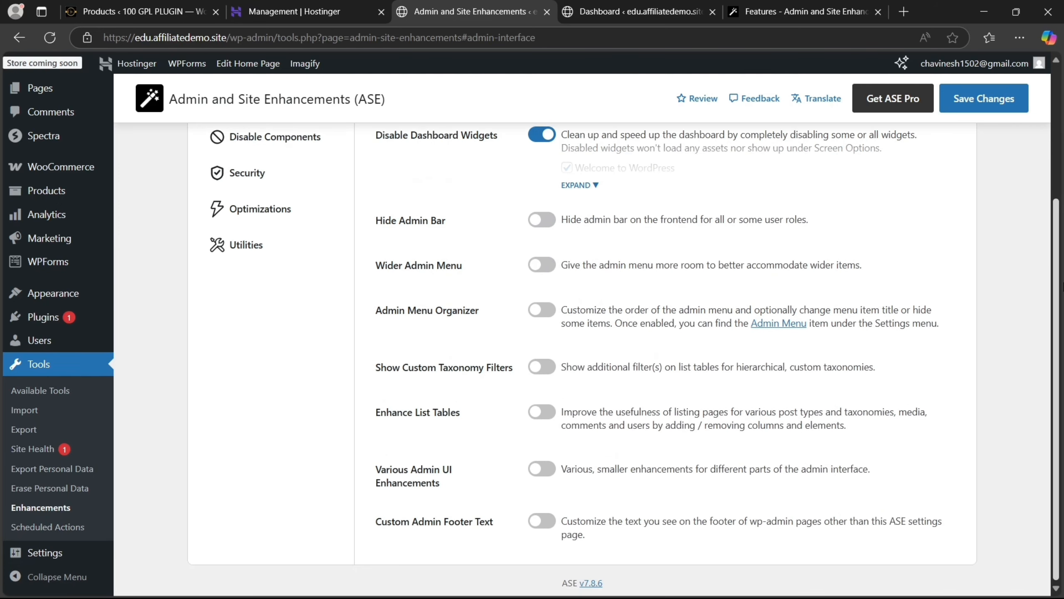
pyautogui.click(538, 273)
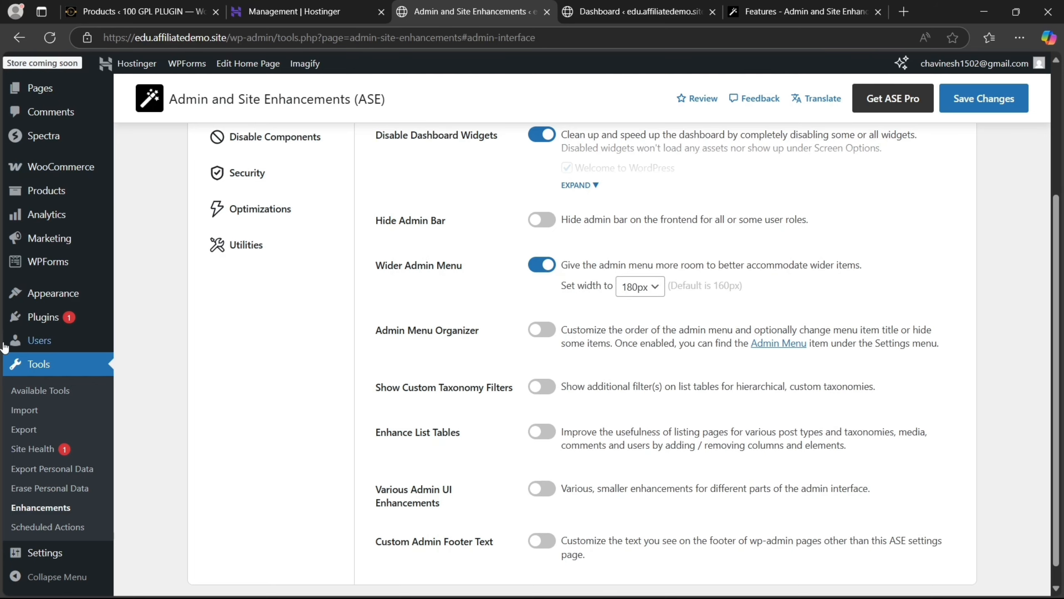
pyautogui.moveTo(2, 168)
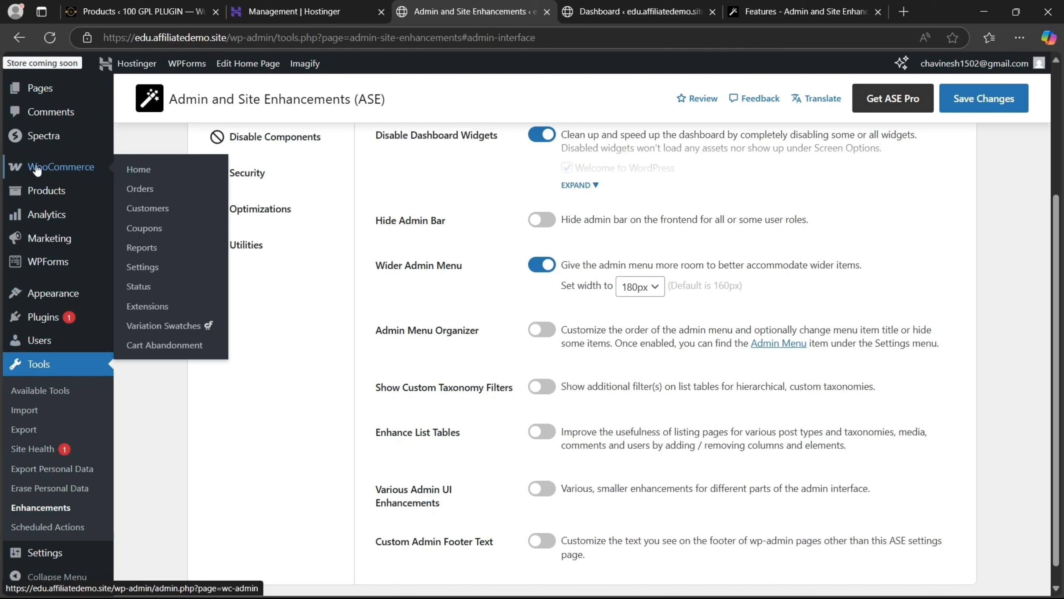
pyautogui.click(661, 288)
pyautogui.click(654, 328)
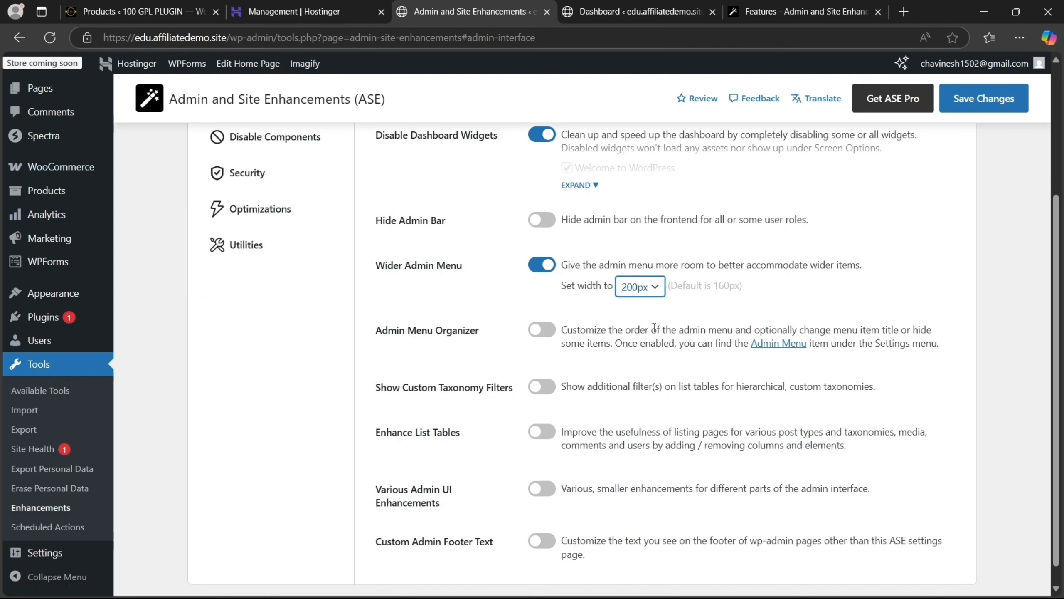
pyautogui.click(964, 103)
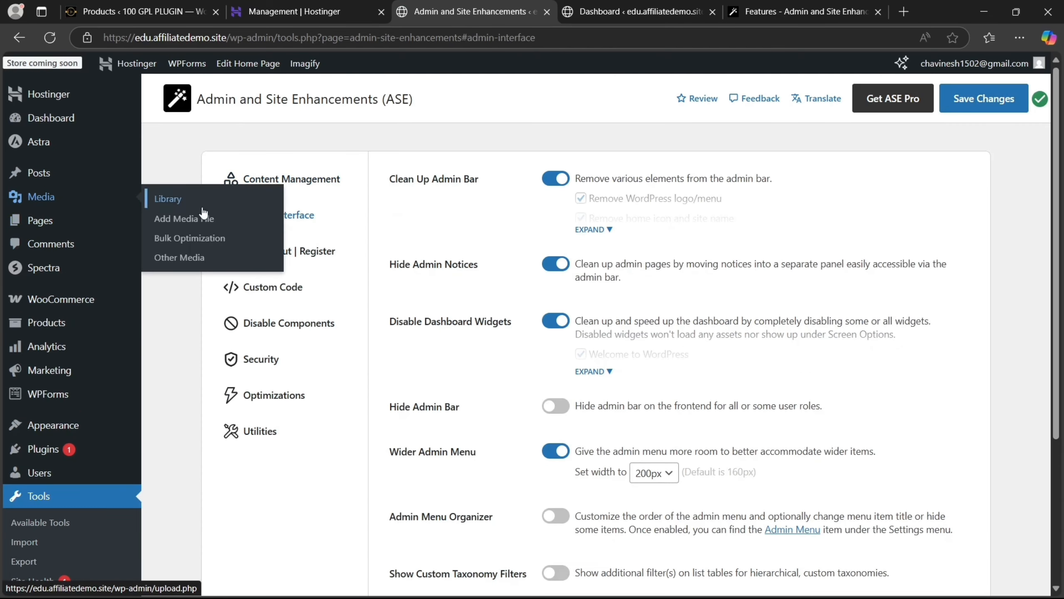
# Try a 280px admin menu width, then settle on 180px and save
pyautogui.click(669, 473)
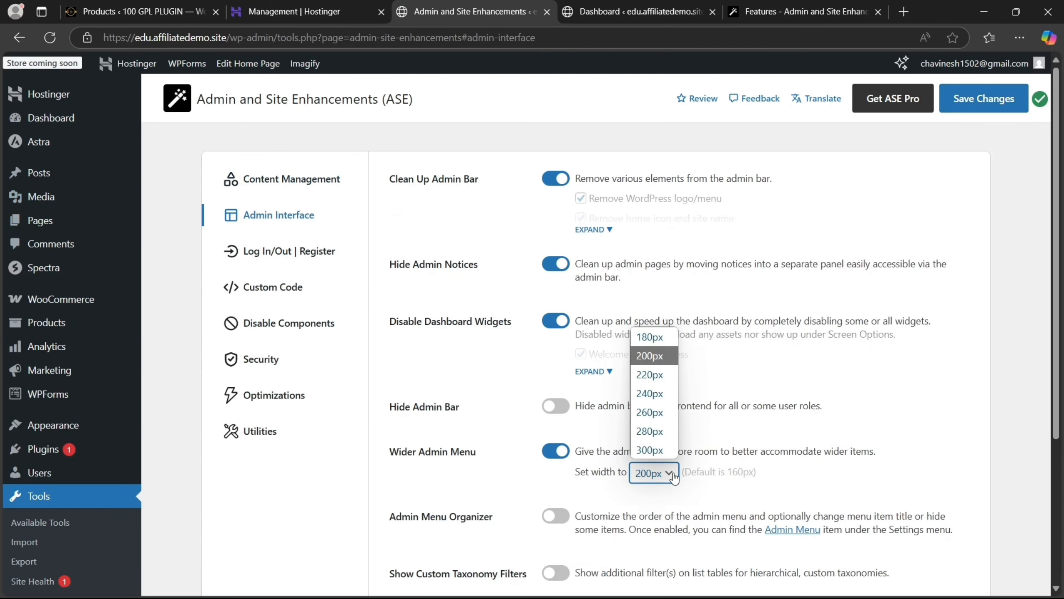
pyautogui.click(650, 431)
pyautogui.click(975, 103)
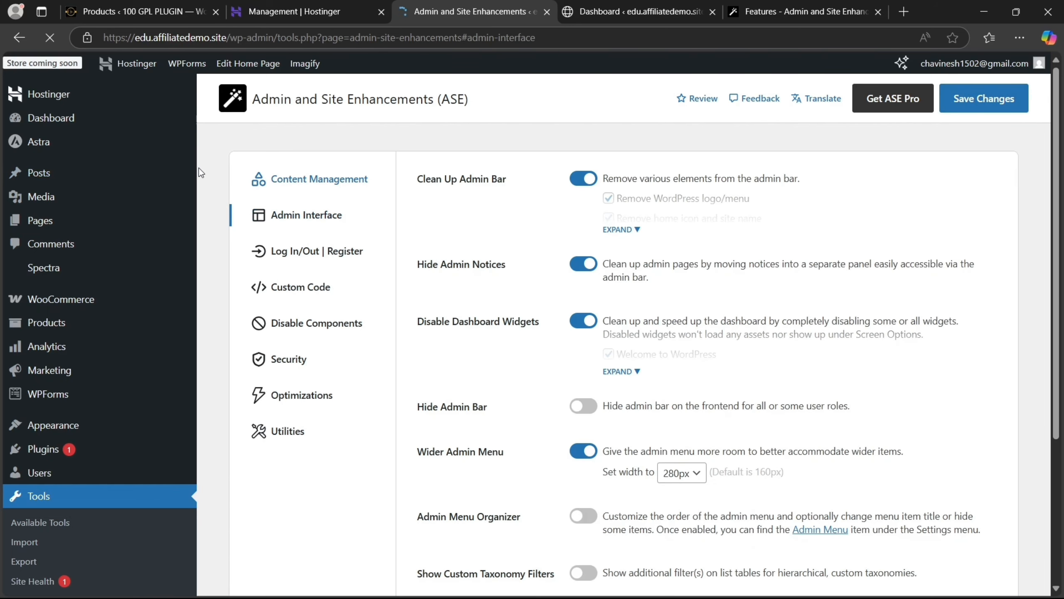
pyautogui.click(675, 472)
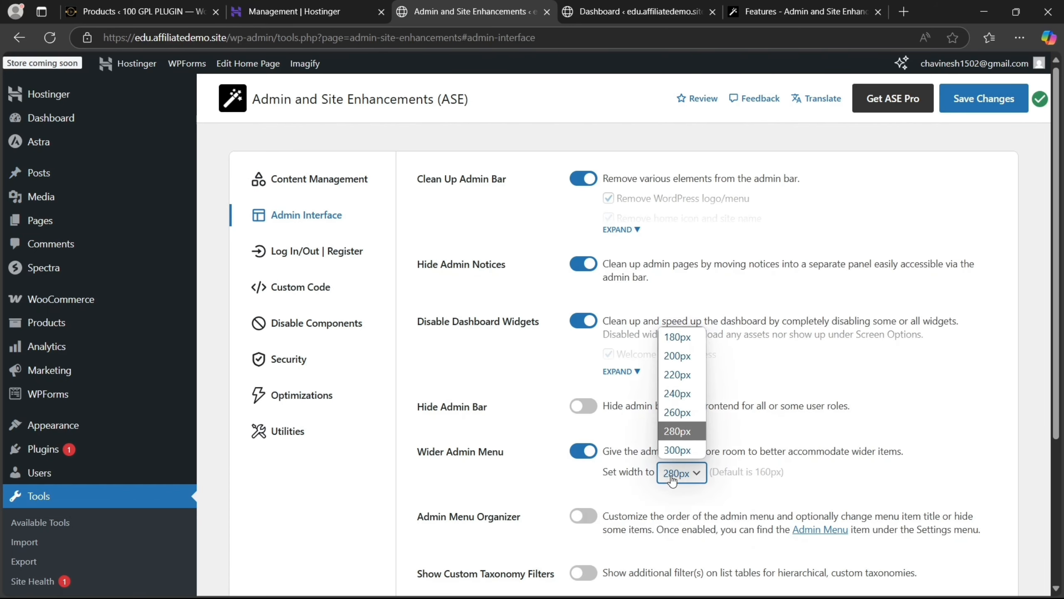
pyautogui.click(678, 337)
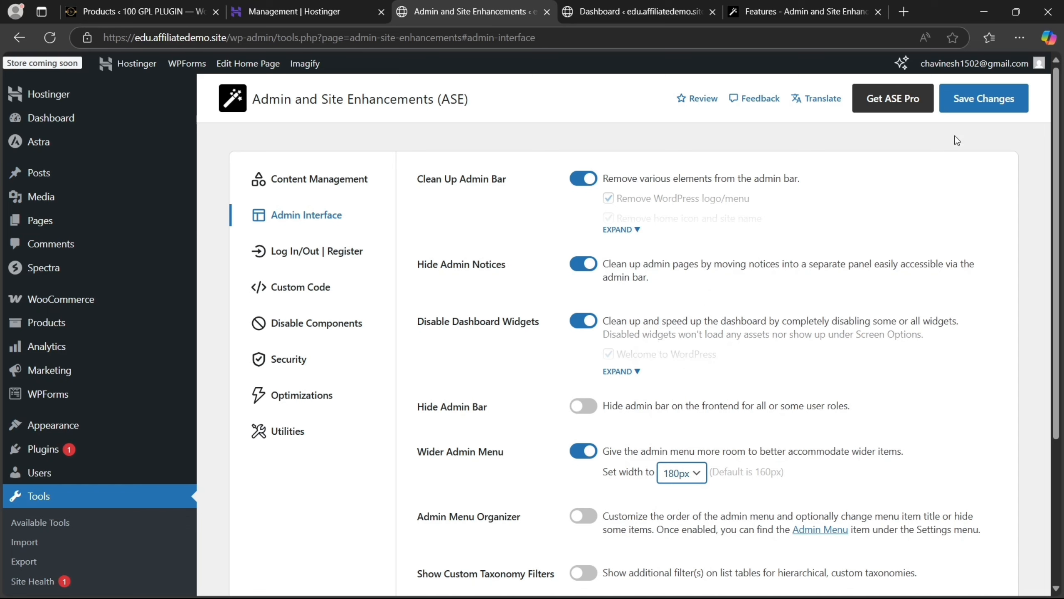
pyautogui.click(982, 103)
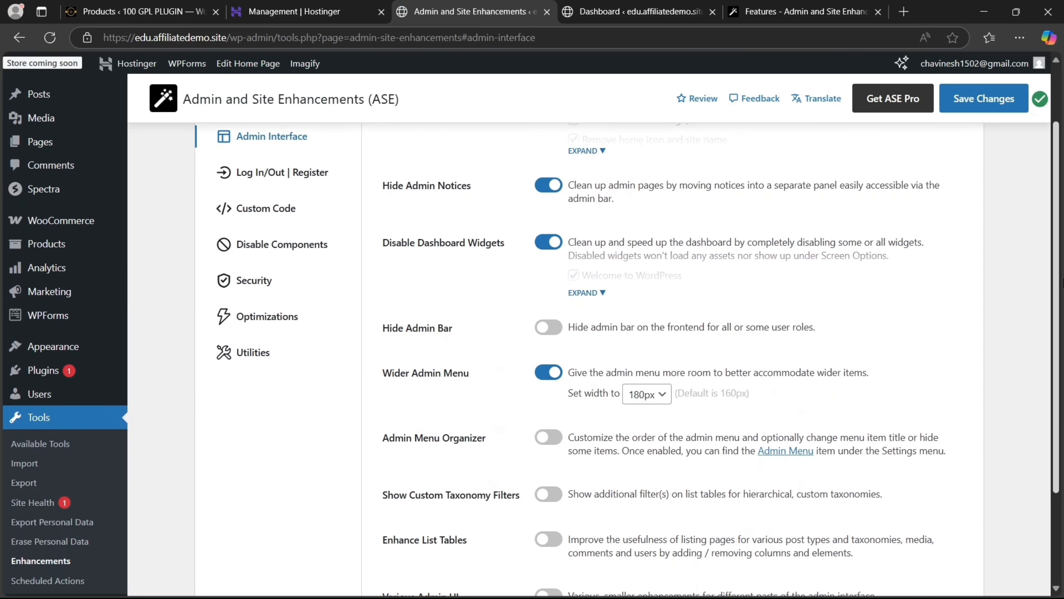
# Switch on the Admin Menu Organizer toggle and save the ASE settings
pyautogui.moveTo(1063, 272); pyautogui.dragTo(1063, 372)
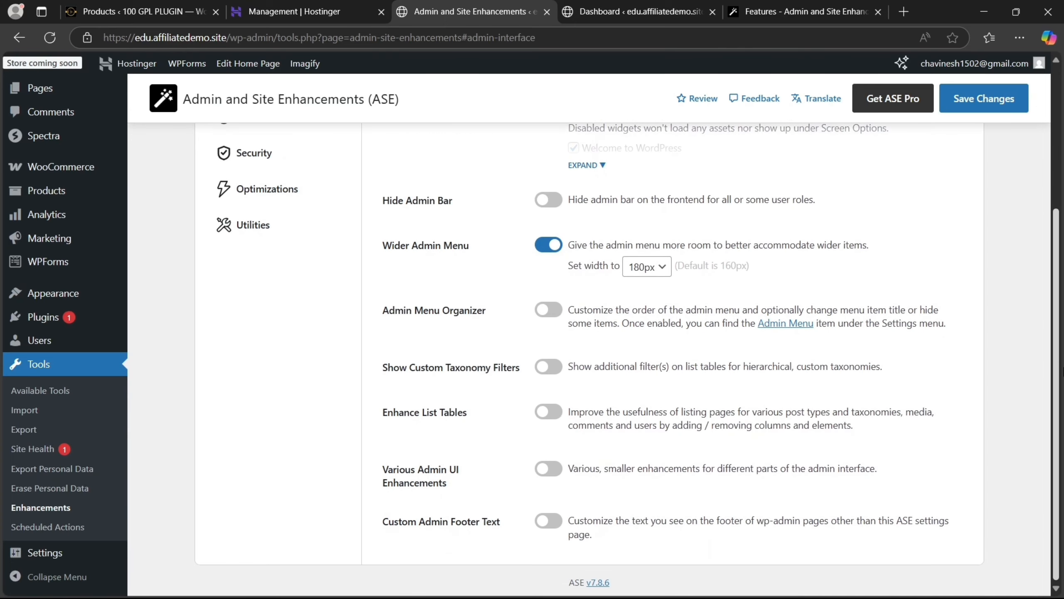
pyautogui.click(552, 313)
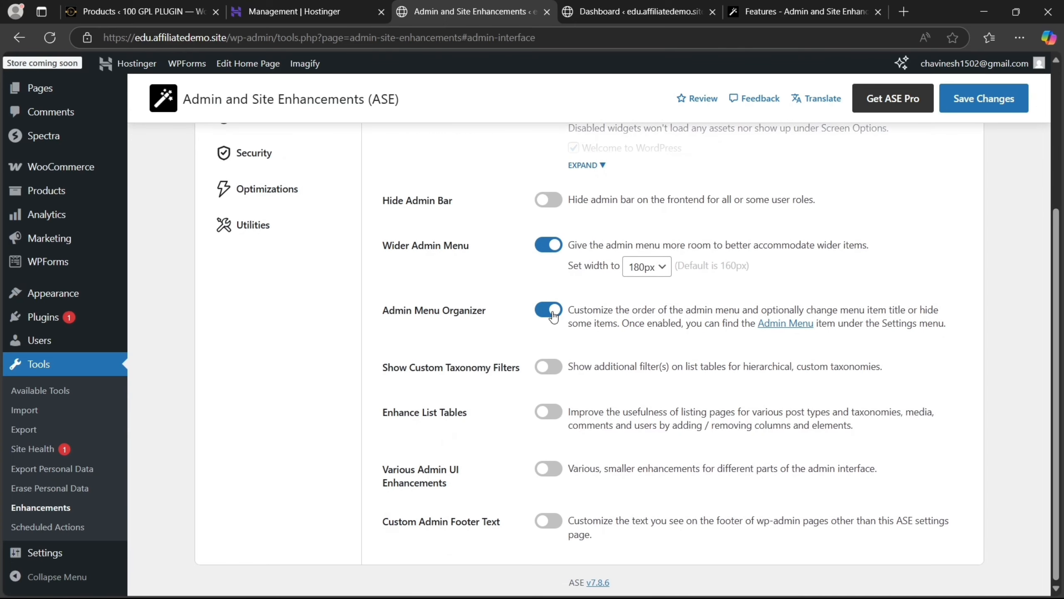
pyautogui.click(1009, 105)
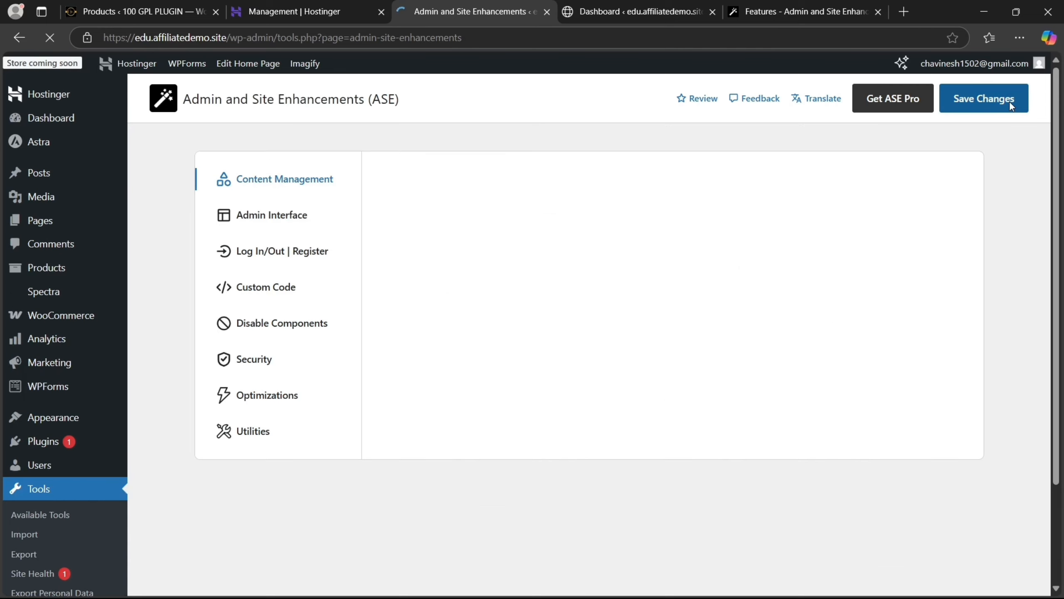
pyautogui.scroll(-5, 1058, 194)
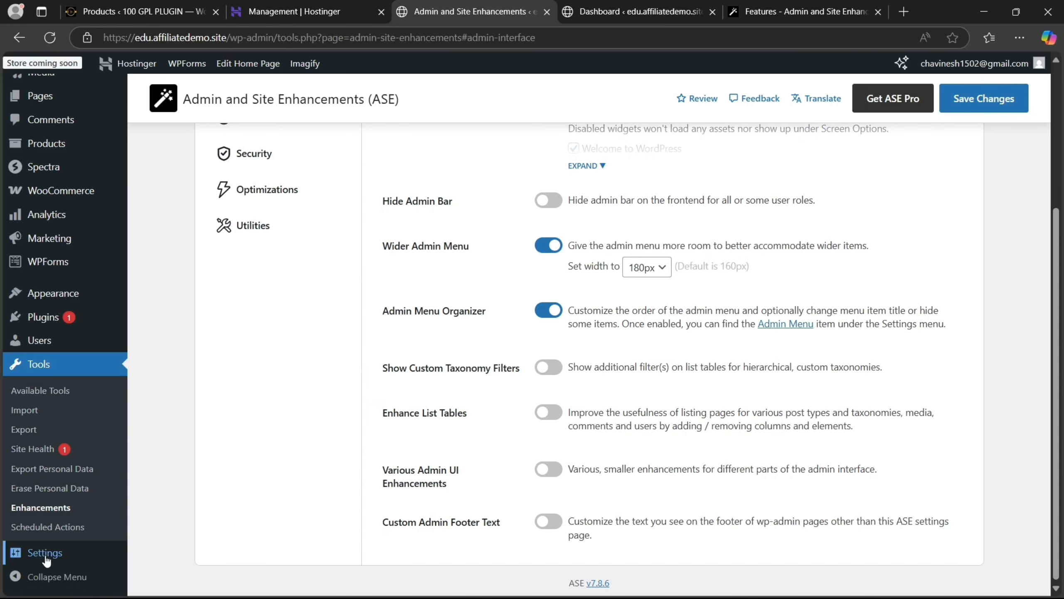
# In Settings > Admin Menu, drag Posts then Products above Astra, save, and reload
pyautogui.moveTo(89, 541)
pyautogui.click(166, 508)
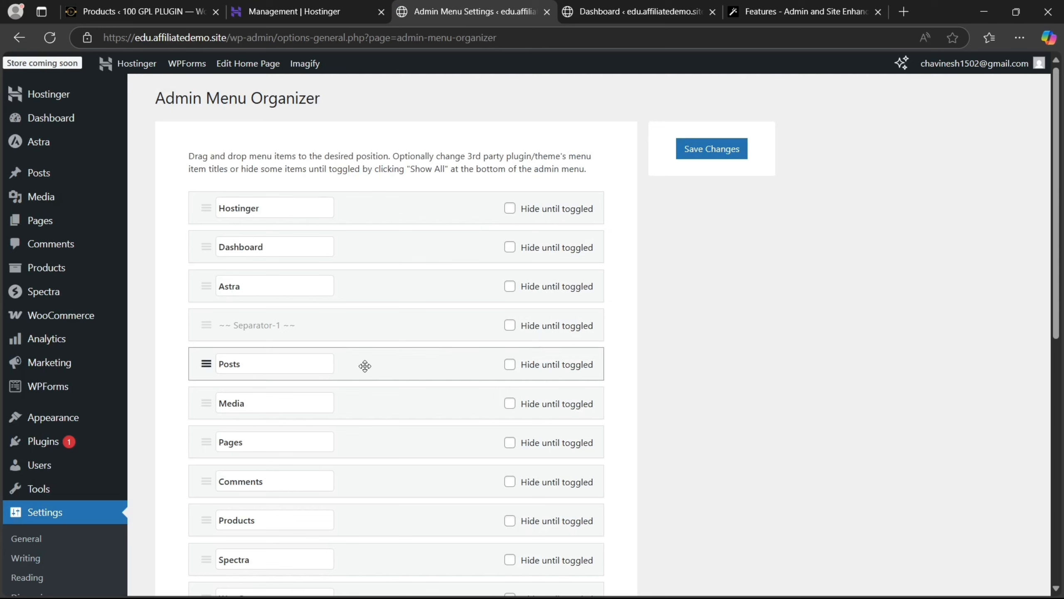
pyautogui.moveTo(364, 364); pyautogui.dragTo(372, 275)
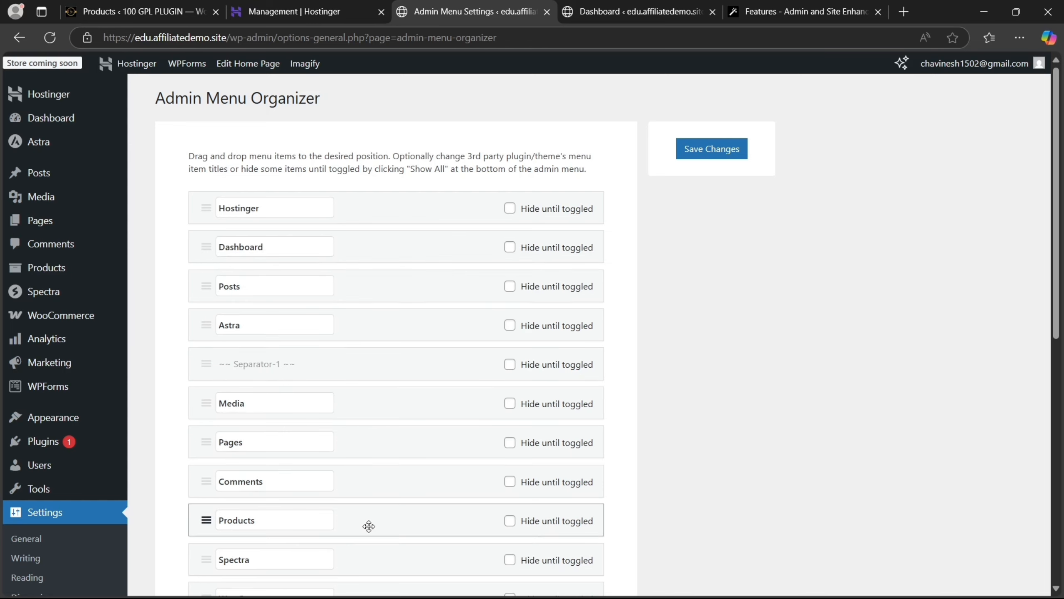
pyautogui.moveTo(353, 416); pyautogui.dragTo(361, 328)
pyautogui.click(725, 151)
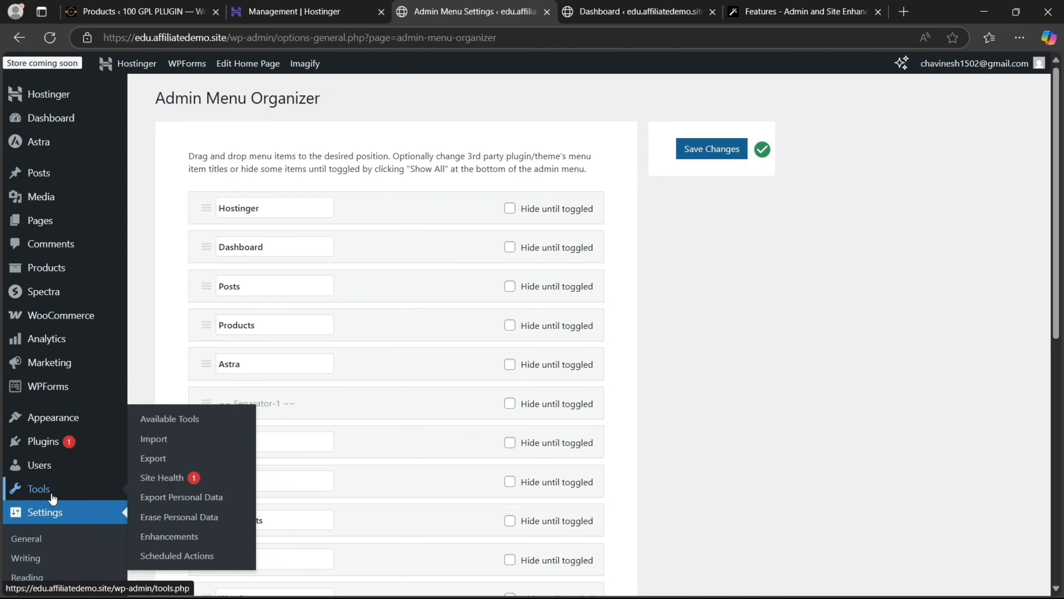
pyautogui.click(50, 38)
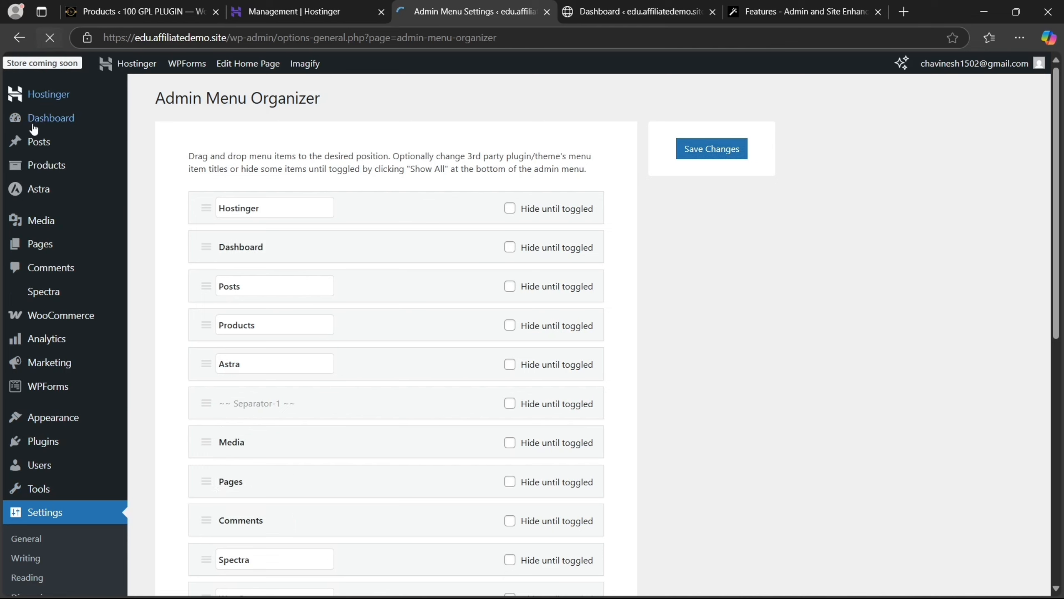
pyautogui.moveTo(69, 142)
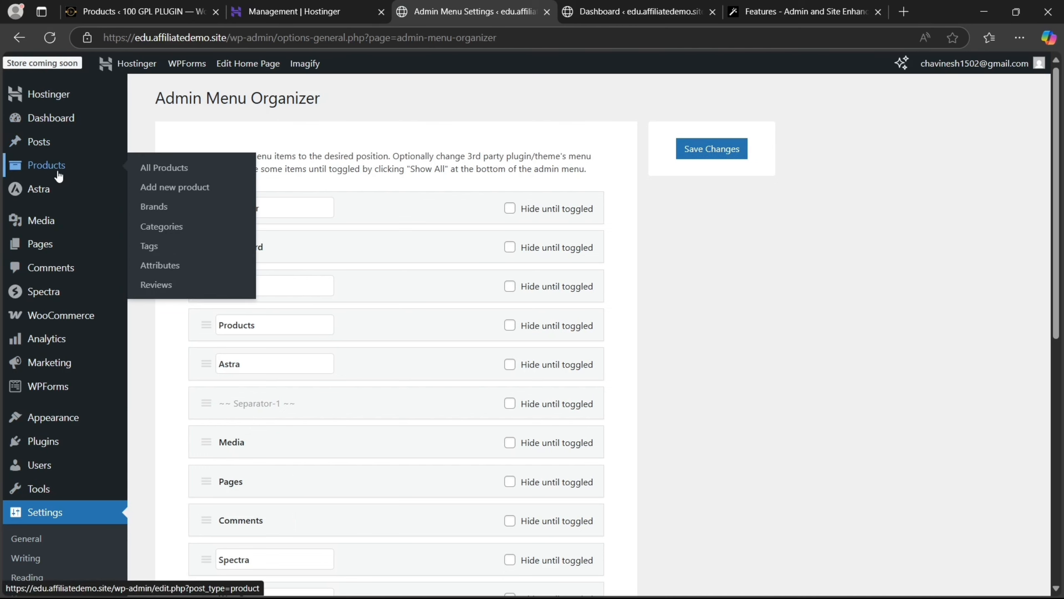
# Back in ASE settings, enable Show Custom Taxonomy Filters and Enhance List Tables, then save
pyautogui.moveTo(50, 488)
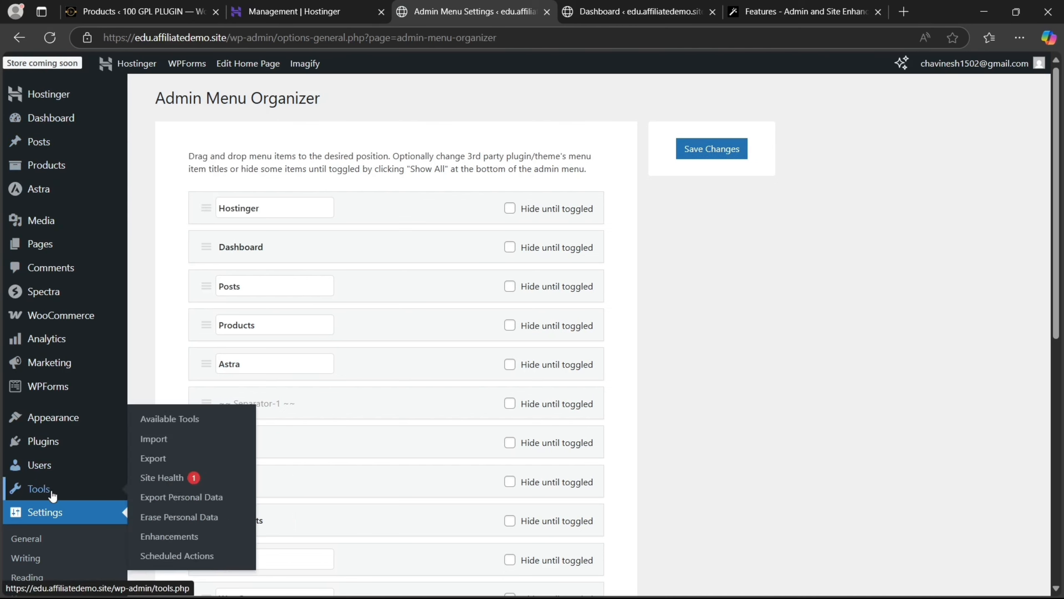
pyautogui.click(170, 535)
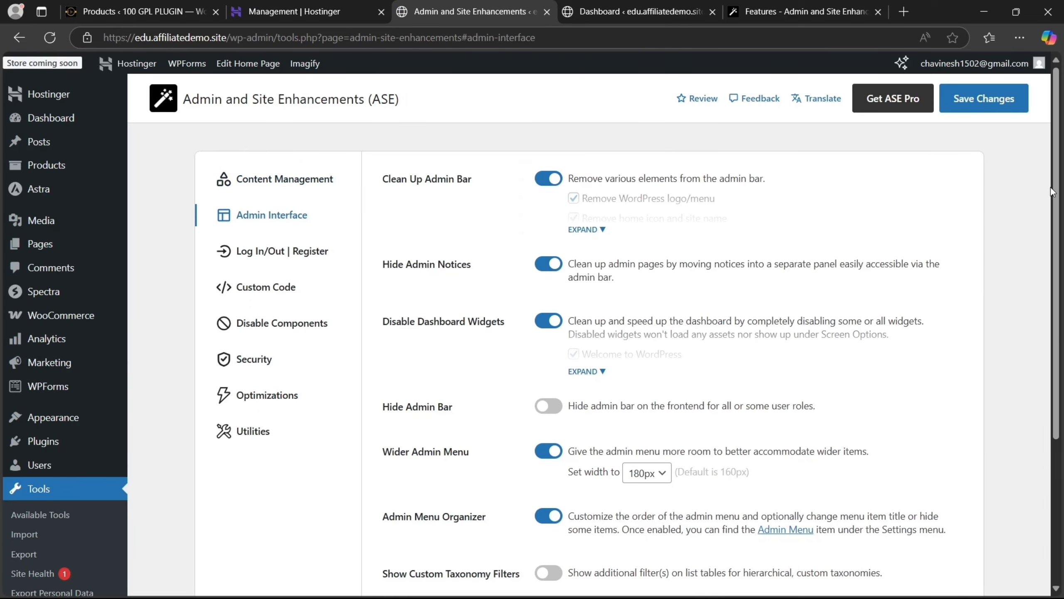
pyautogui.moveTo(1051, 192); pyautogui.dragTo(1063, 342)
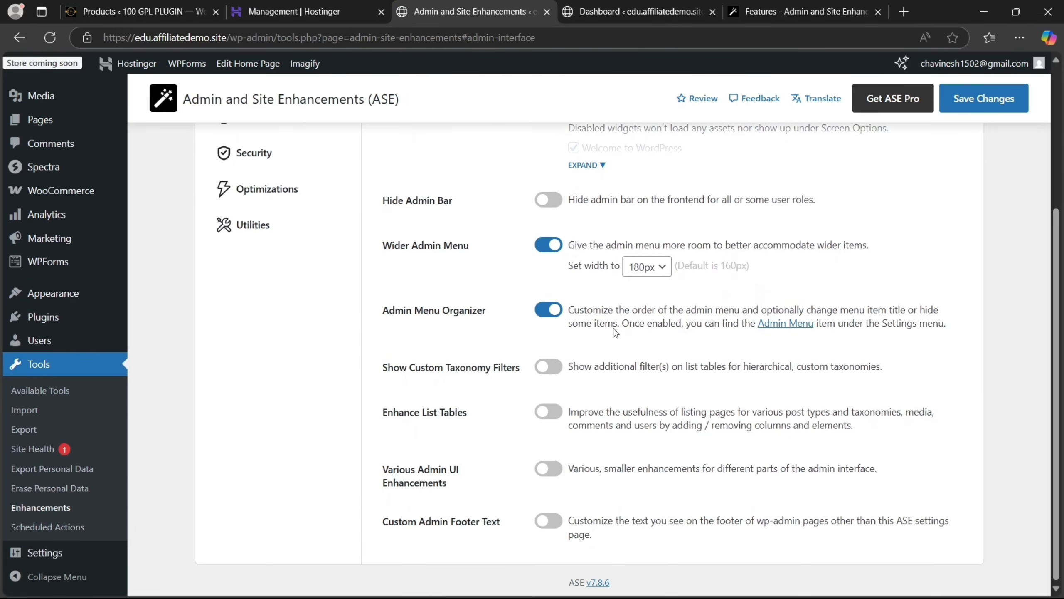
pyautogui.click(552, 370)
pyautogui.click(552, 415)
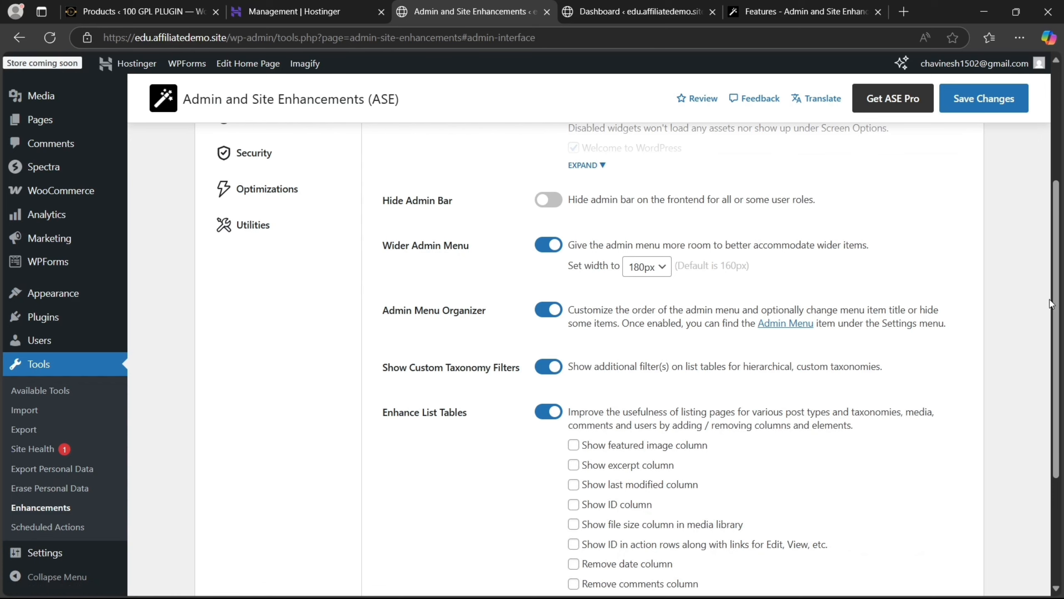
pyautogui.scroll(-3, 599, 468)
pyautogui.moveTo(1063, 307); pyautogui.dragTo(1060, 306)
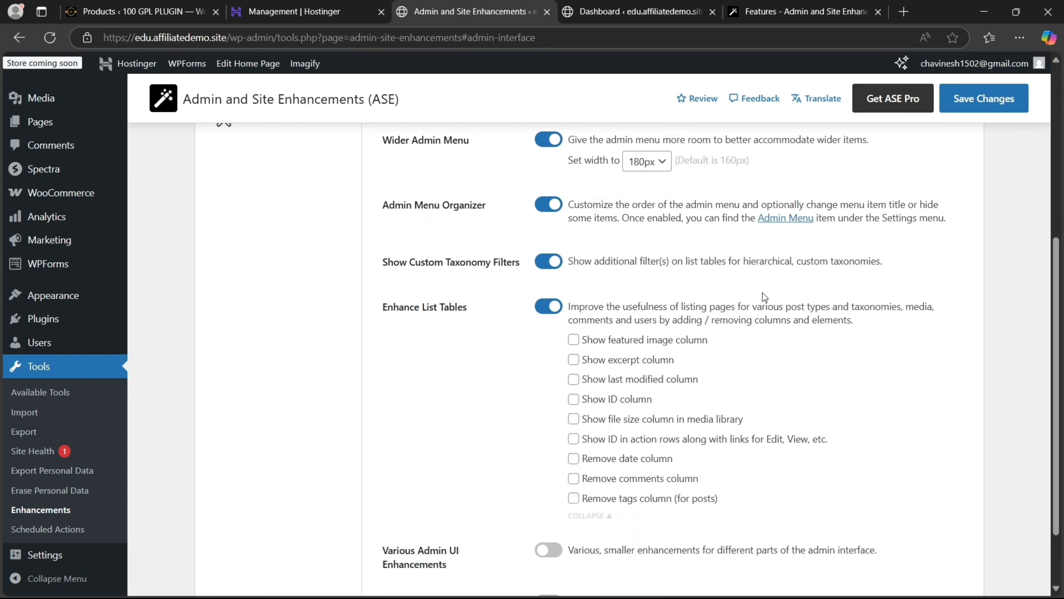
pyautogui.click(998, 105)
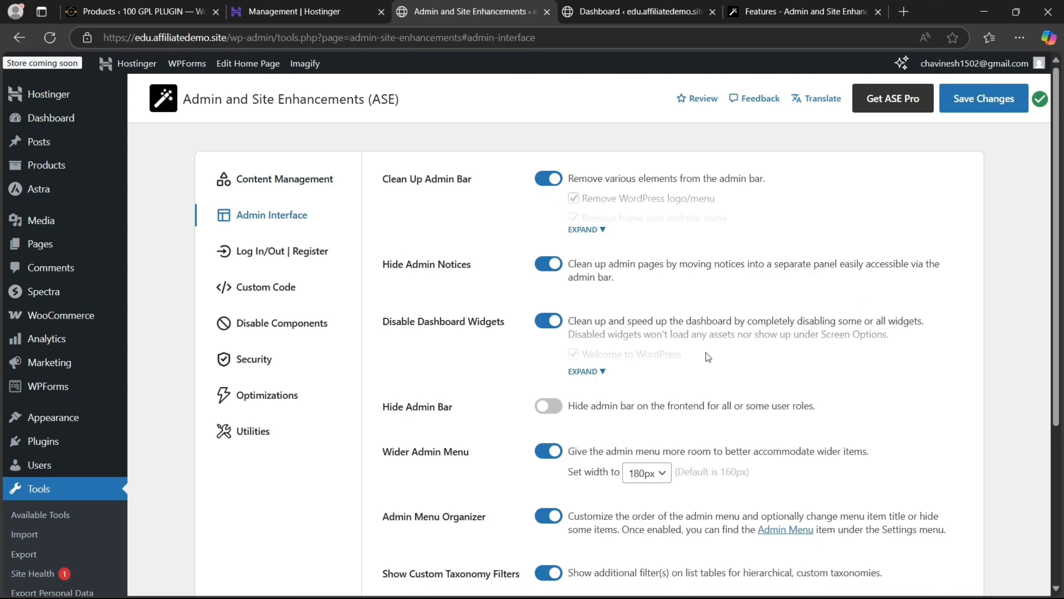
# Tick the featured image, last modified and other list-table columns, then save
pyautogui.moveTo(1061, 314); pyautogui.dragTo(1062, 469)
pyautogui.click(604, 435)
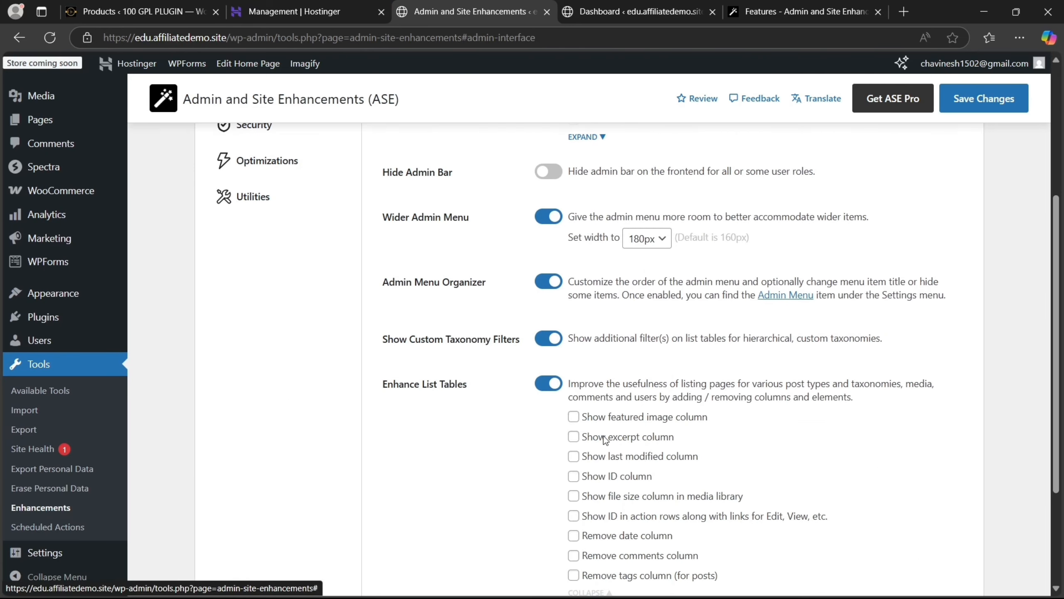
pyautogui.click(574, 417)
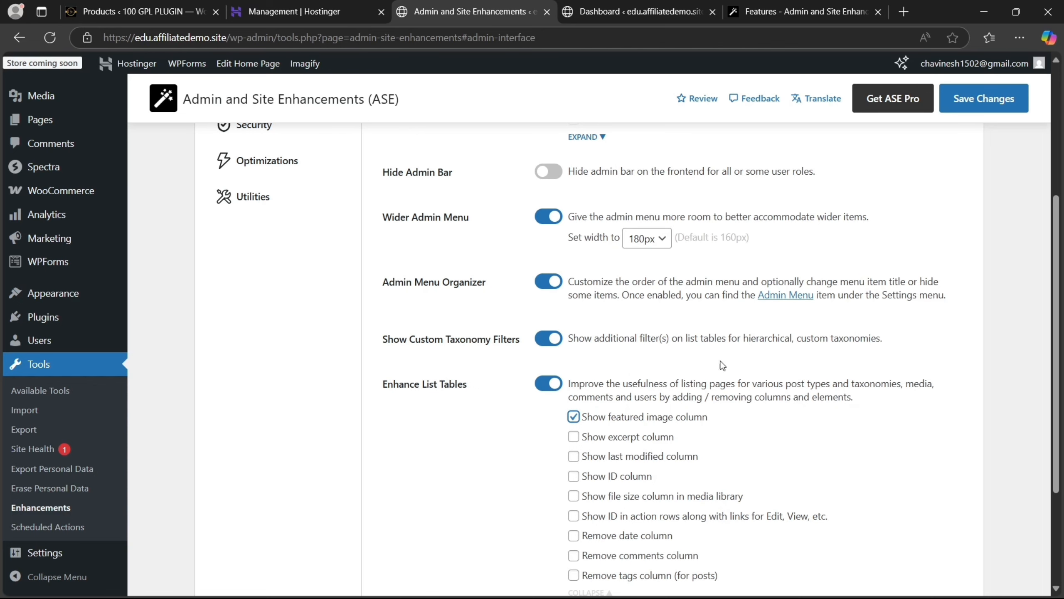
pyautogui.scroll(-3, 1062, 260)
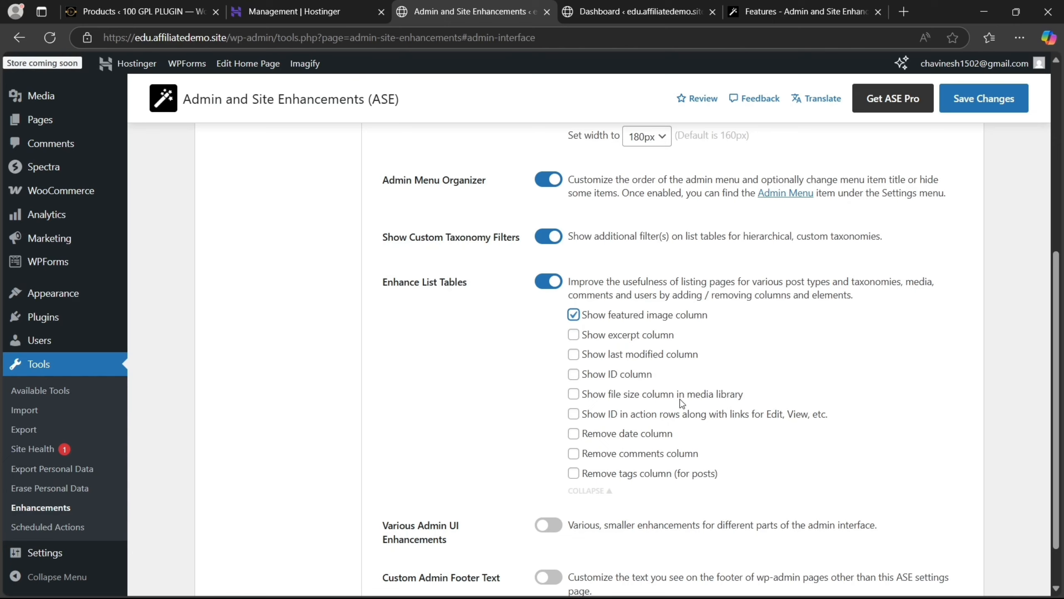
pyautogui.click(575, 339)
pyautogui.click(574, 358)
pyautogui.click(575, 377)
pyautogui.click(1000, 101)
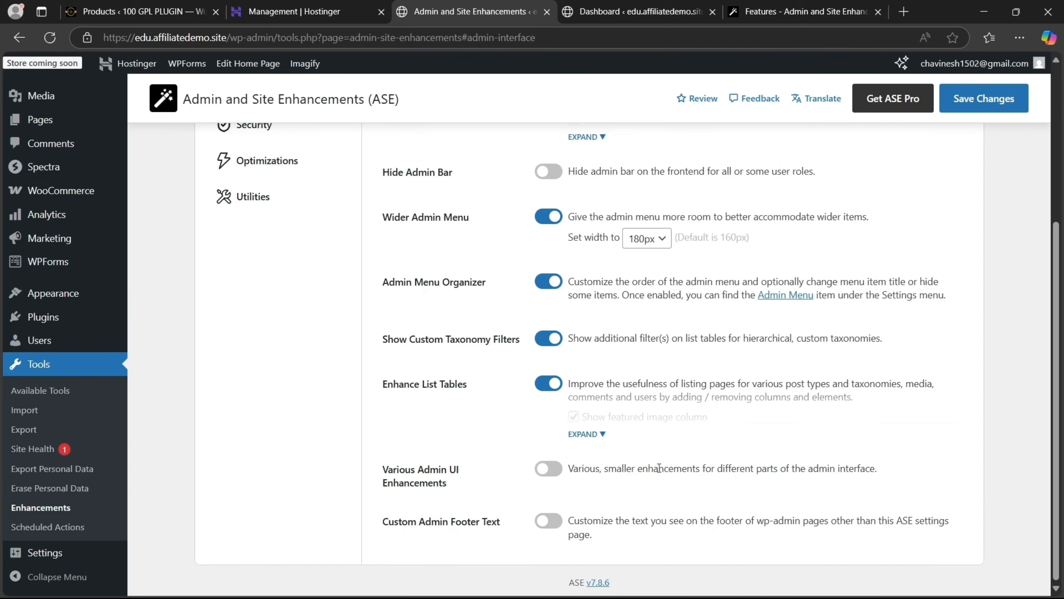
# Turn on Various Admin UI Enhancements and expand its options
pyautogui.click(550, 471)
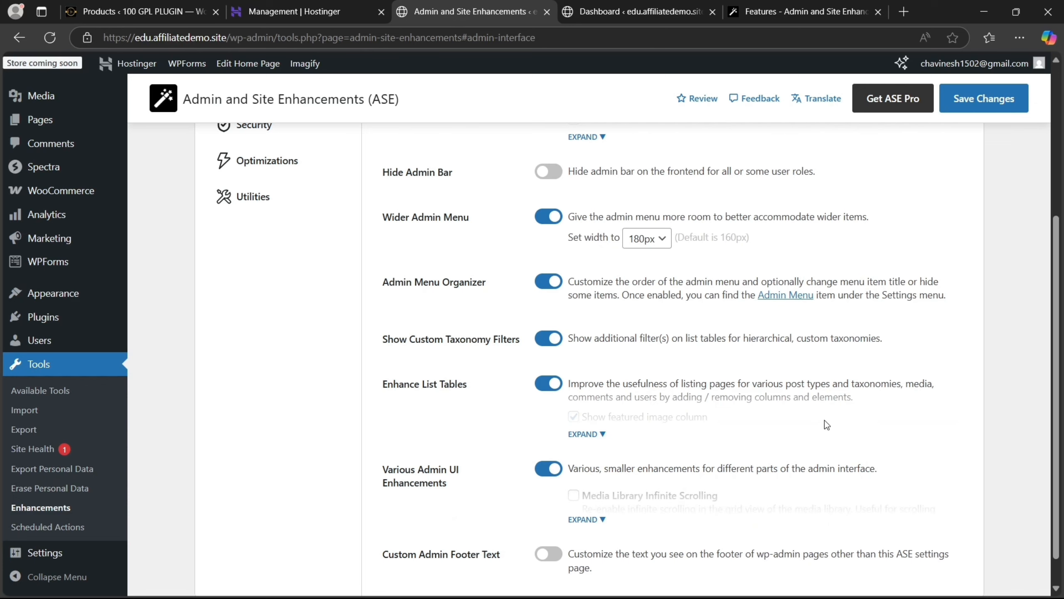
pyautogui.click(590, 520)
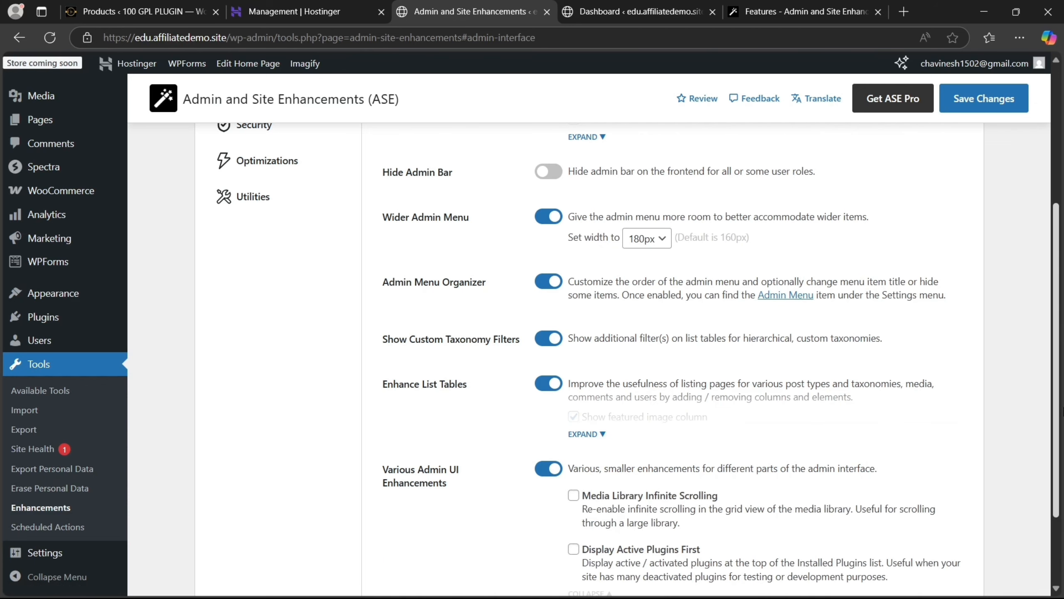
pyautogui.scroll(-3, 1057, 346)
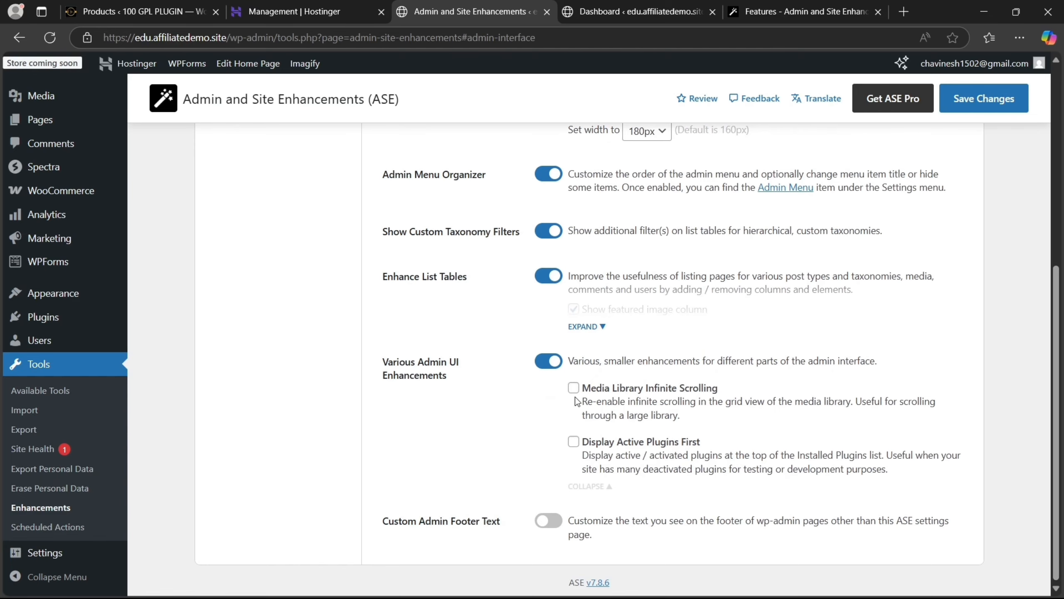
# Check the Media Library grid, which needs Load more to show 117 of 120 items
pyautogui.click(582, 6)
pyautogui.moveTo(83, 448)
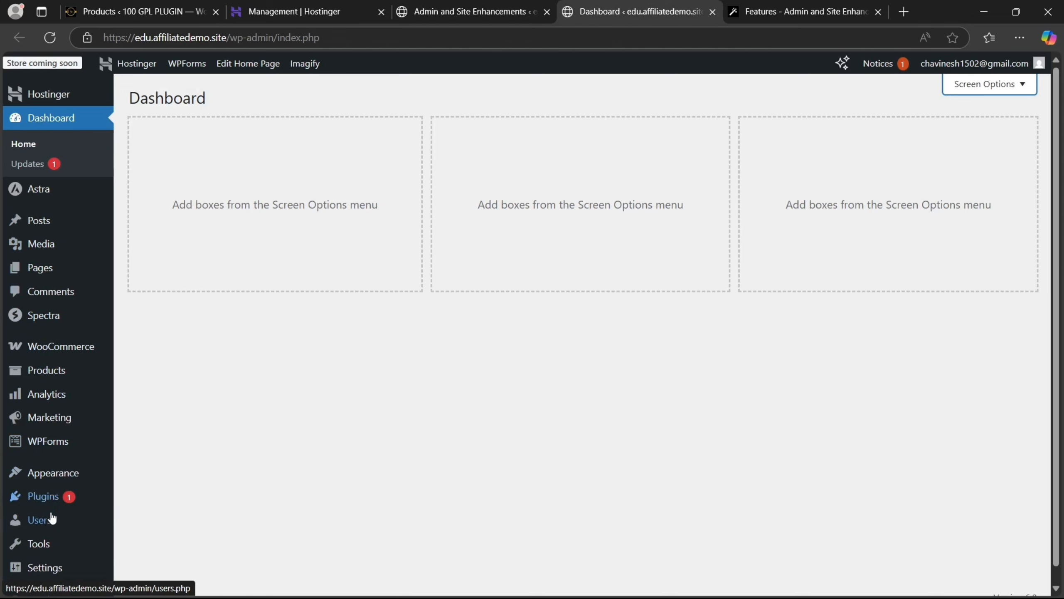
pyautogui.moveTo(56, 254)
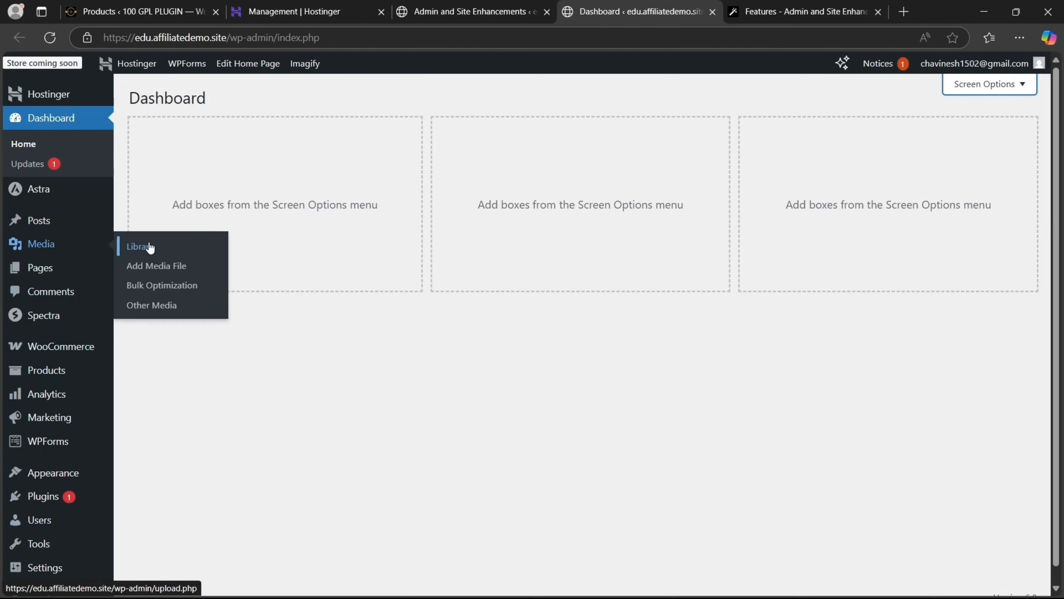
pyautogui.click(145, 245)
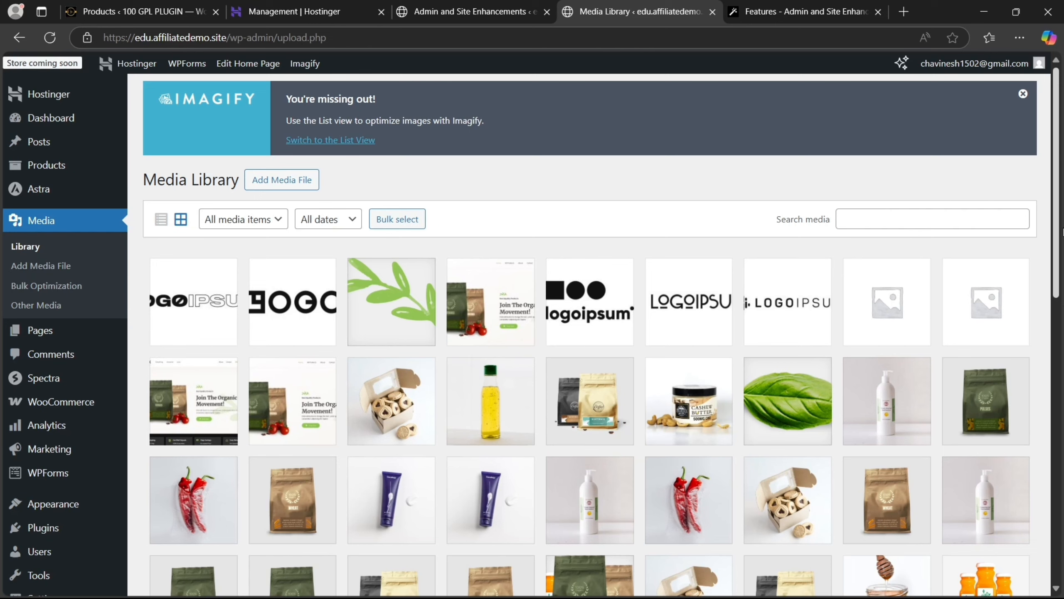
pyautogui.moveTo(1056, 216); pyautogui.dragTo(1063, 501)
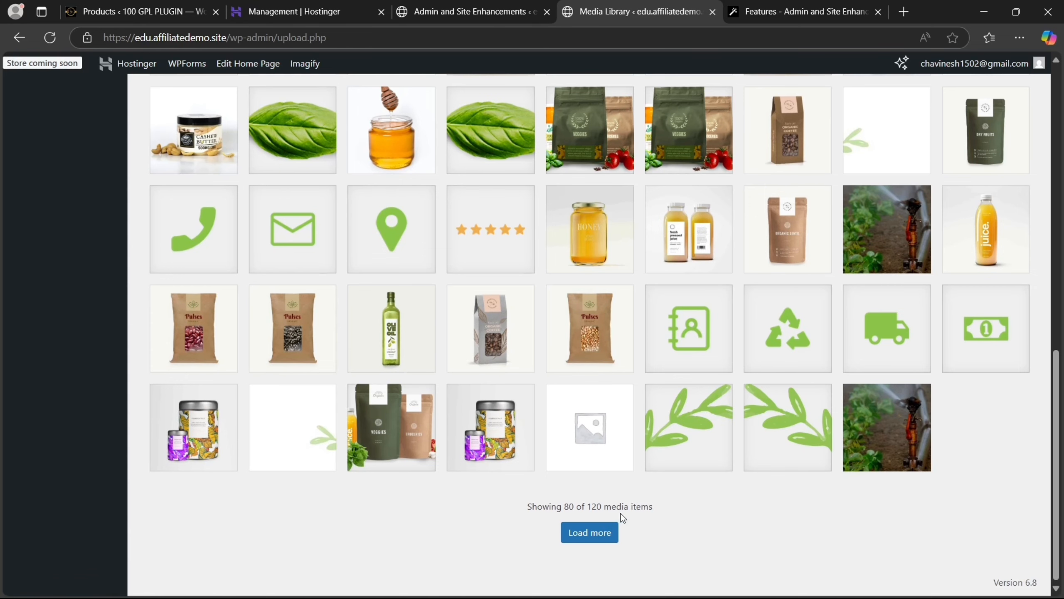
pyautogui.click(603, 534)
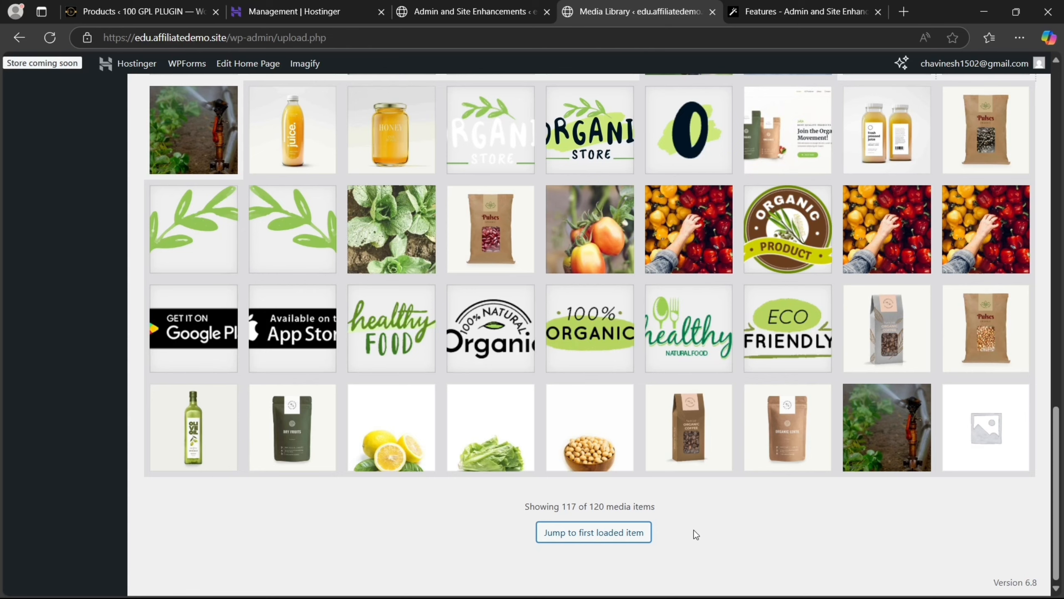
pyautogui.click(445, 6)
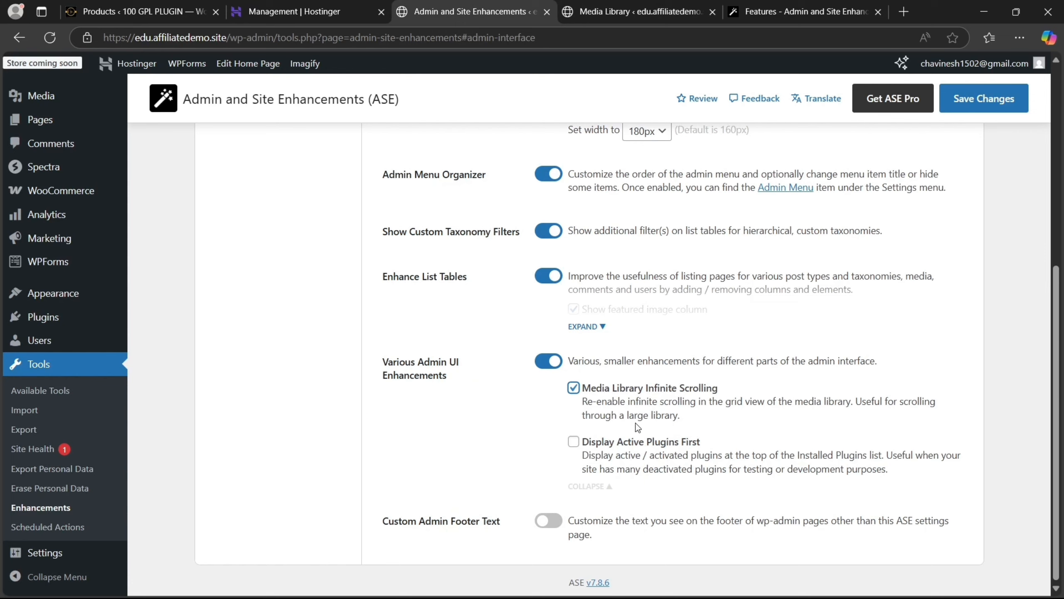
# Check Display Active Plugins First, leave Custom Admin Footer Text off, and save ASE settings
pyautogui.click(575, 447)
pyautogui.click(553, 520)
pyautogui.click(553, 520)
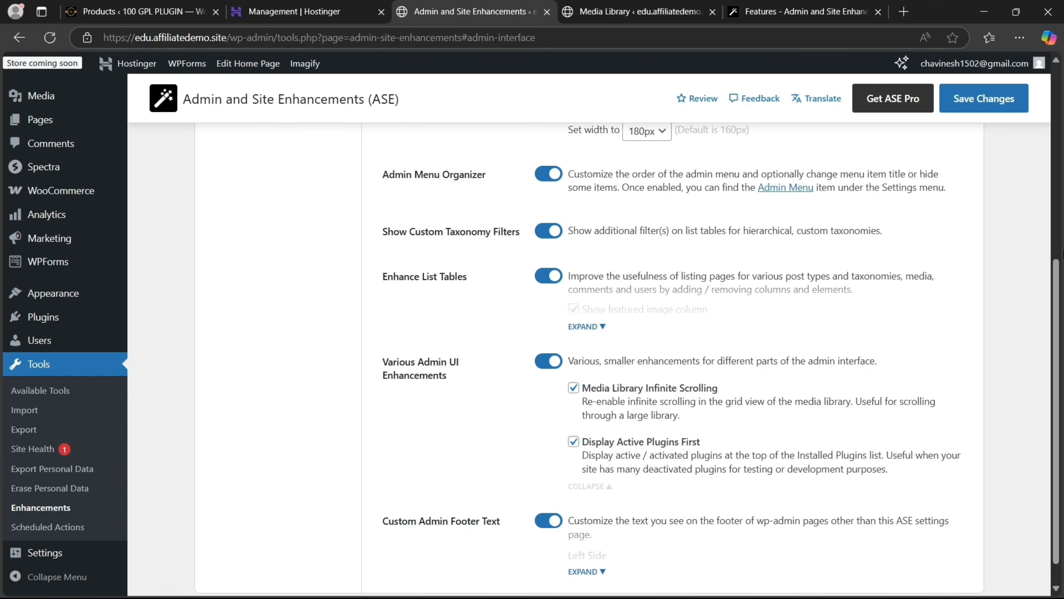
pyautogui.scroll(5, 586, 356)
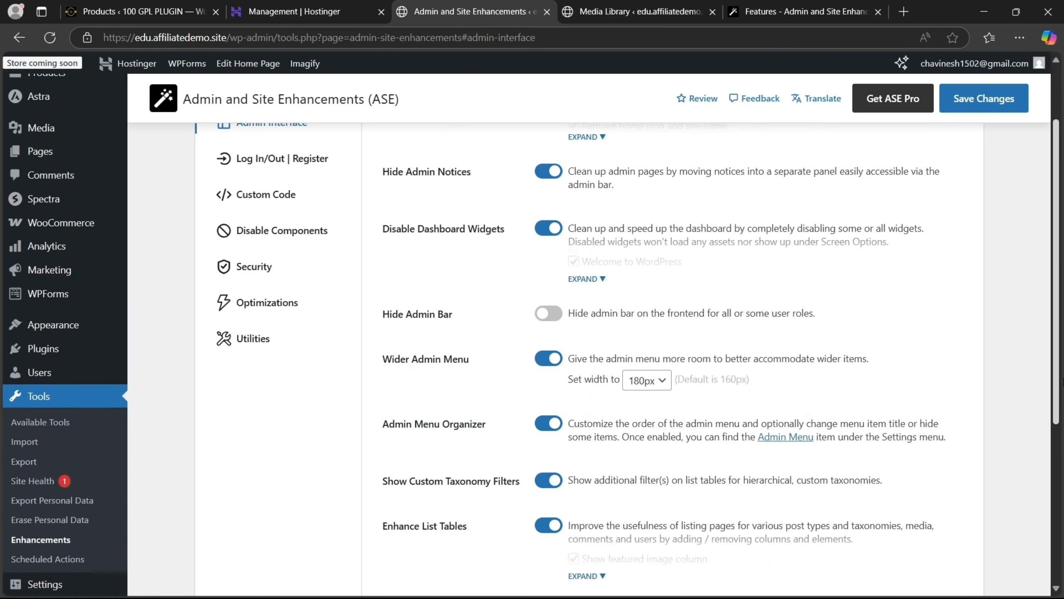
pyautogui.scroll(-5, 586, 356)
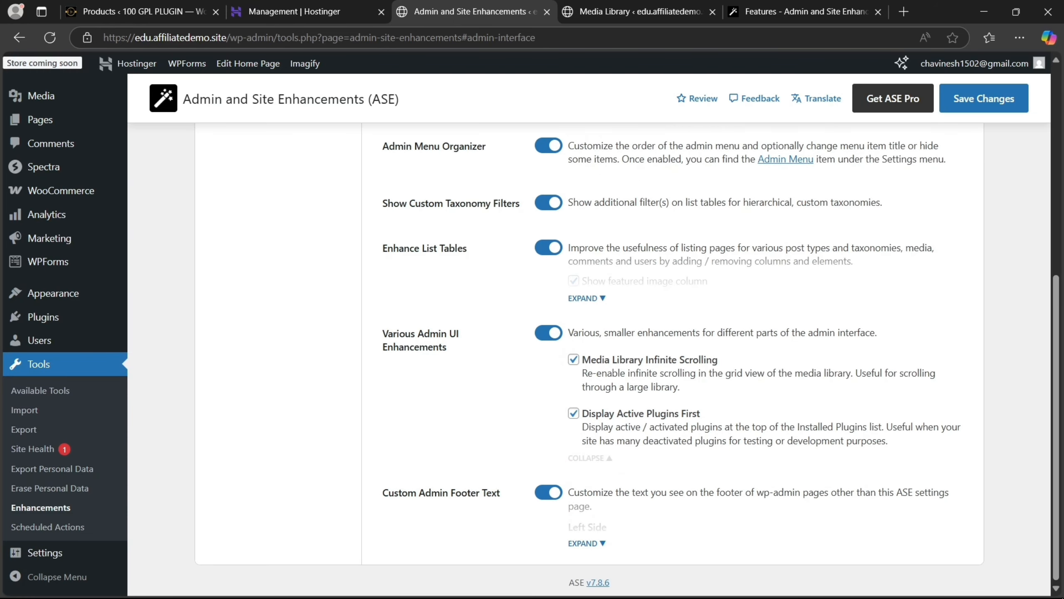
pyautogui.click(585, 543)
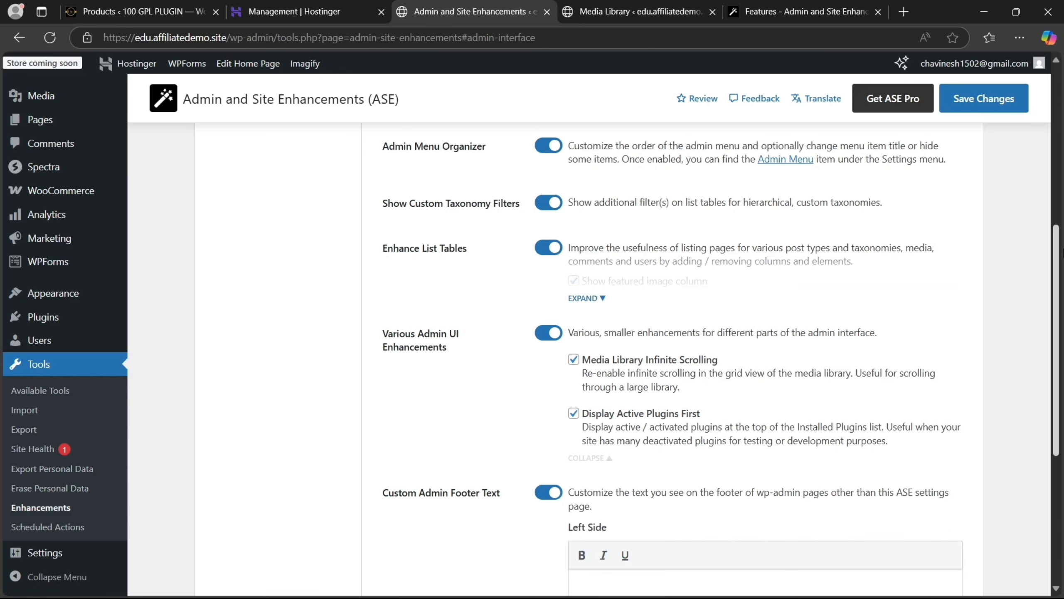
pyautogui.click(547, 492)
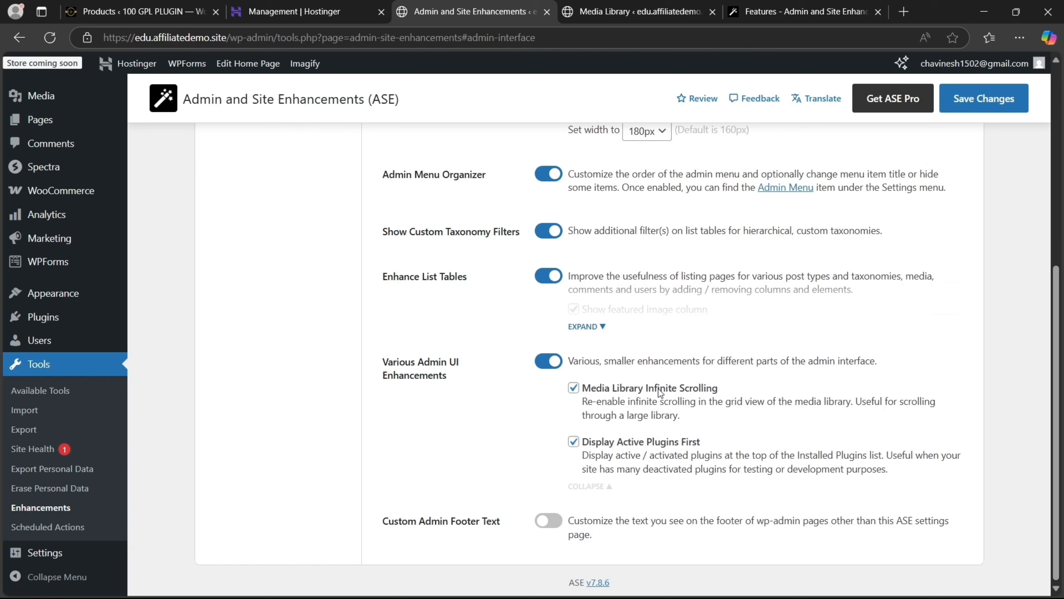
pyautogui.moveTo(1063, 379); pyautogui.dragTo(1059, 168)
pyautogui.click(989, 97)
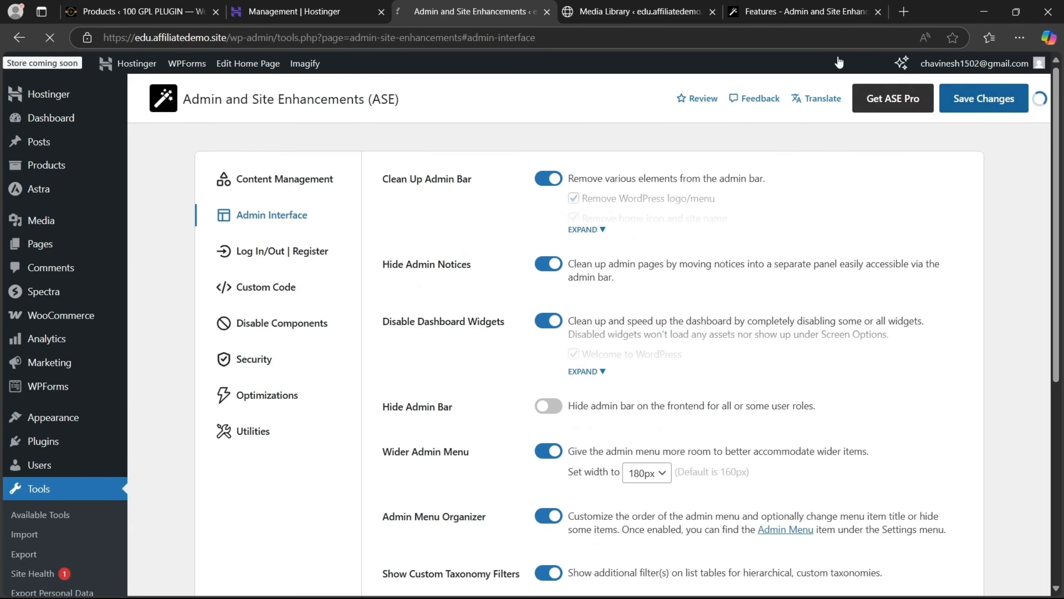
pyautogui.click(672, 2)
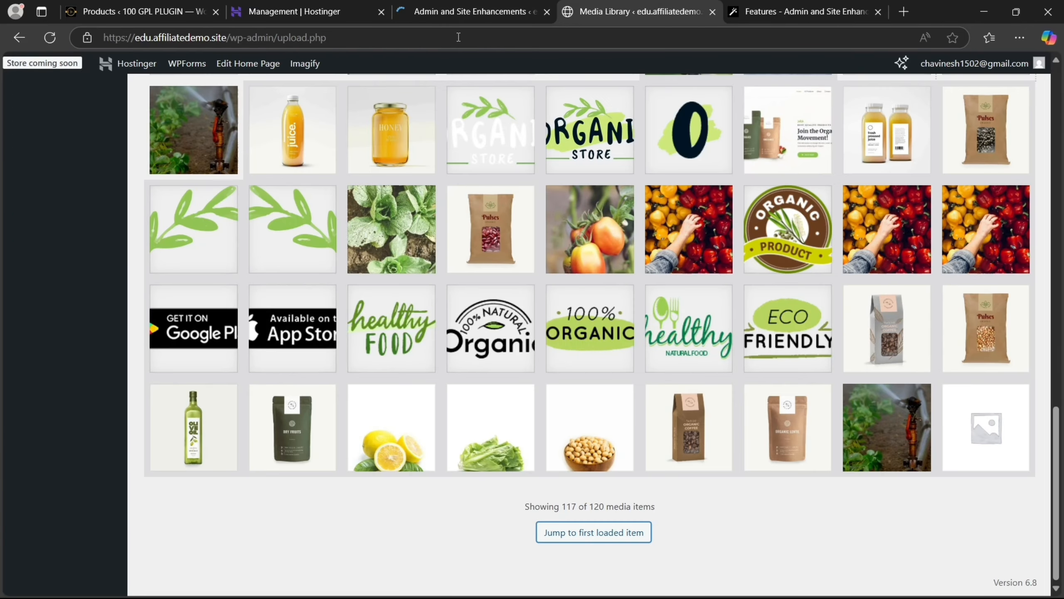
# Reopen the Media Library and scroll to the end, then open ASE's Log In/Out | Register section
pyautogui.click(17, 38)
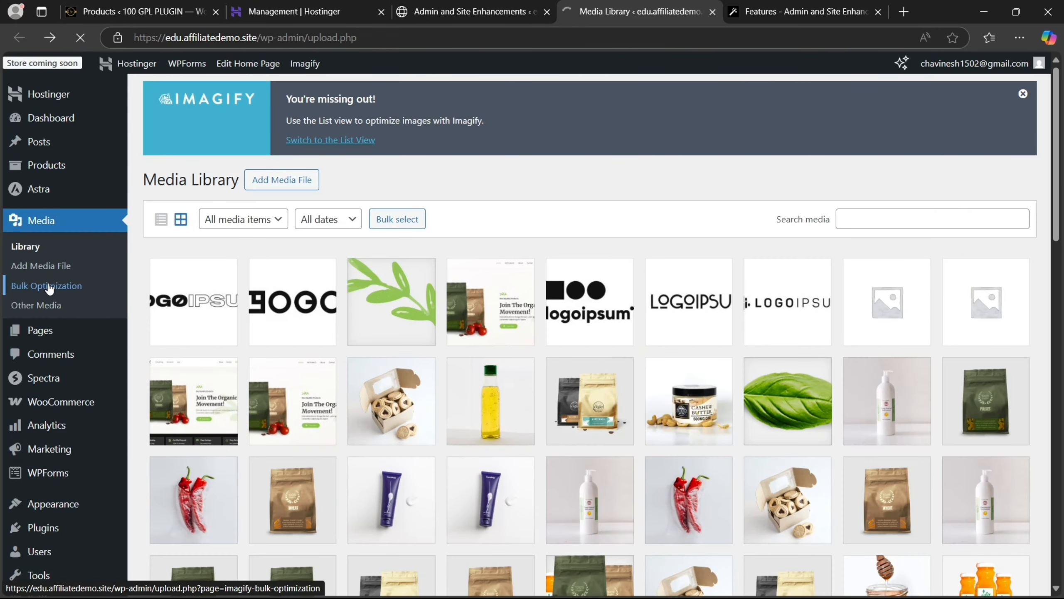
pyautogui.click(22, 246)
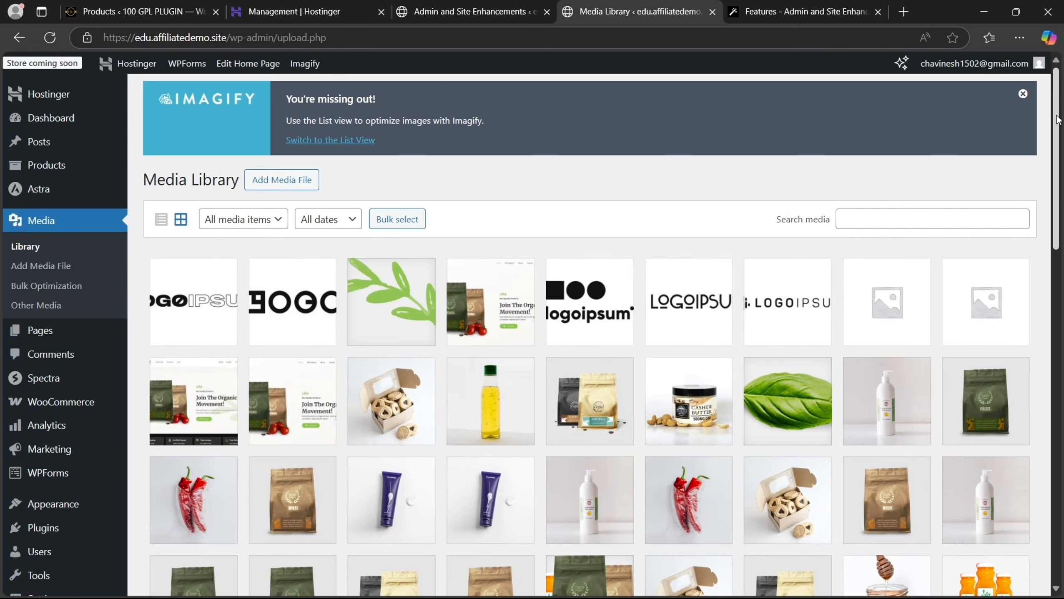
pyautogui.moveTo(1057, 119); pyautogui.dragTo(1063, 505)
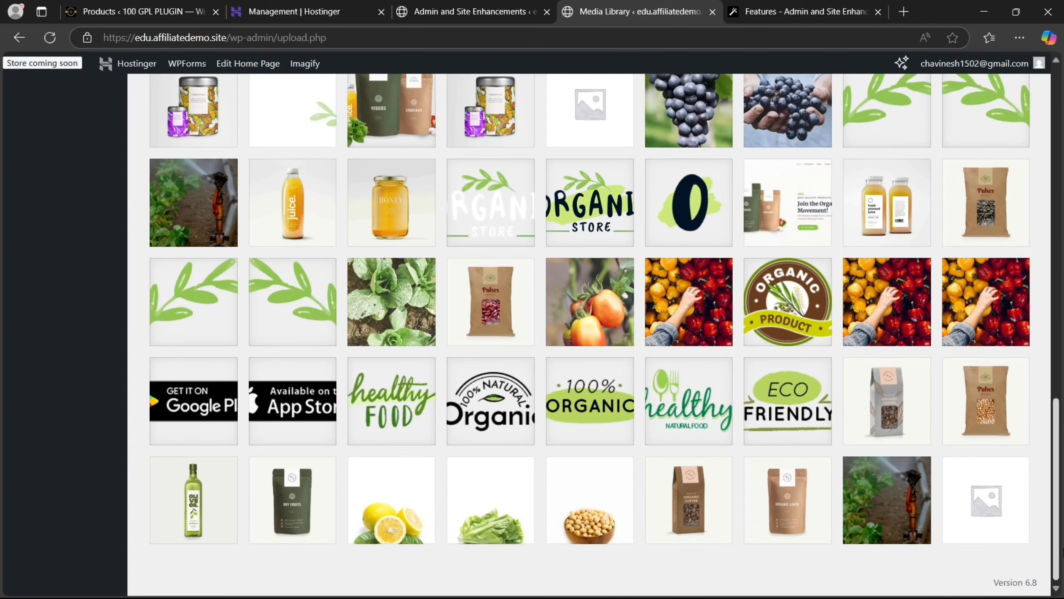
pyautogui.moveTo(1063, 555)
pyautogui.mouseDown()
pyautogui.moveTo(1059, 147)
pyautogui.moveTo(1063, 545)
pyautogui.mouseUp()
pyautogui.moveTo(1059, 597); pyautogui.dragTo(975, 2)
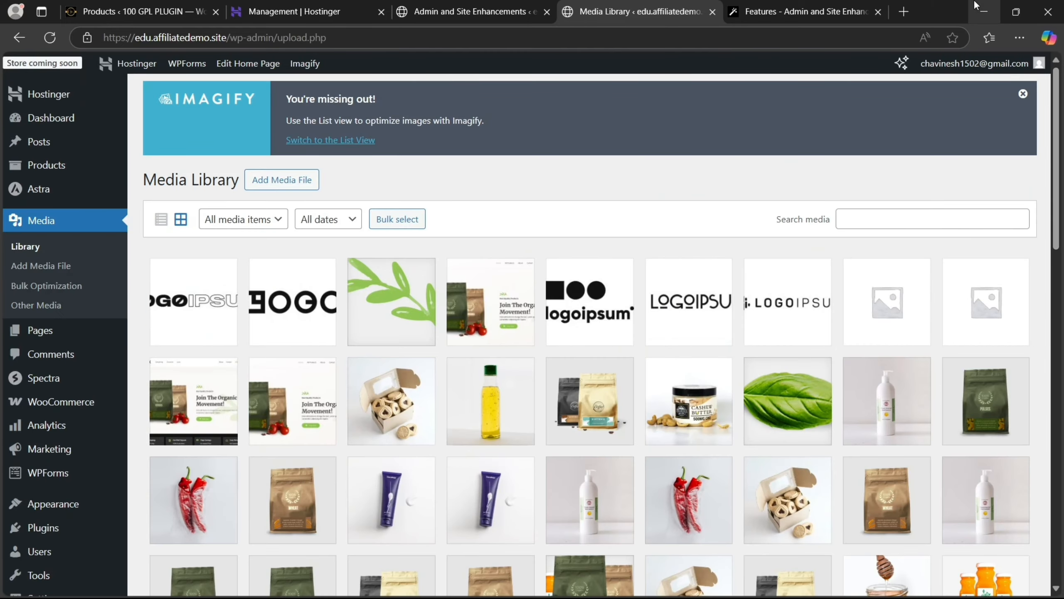
pyautogui.click(447, 3)
pyautogui.click(286, 261)
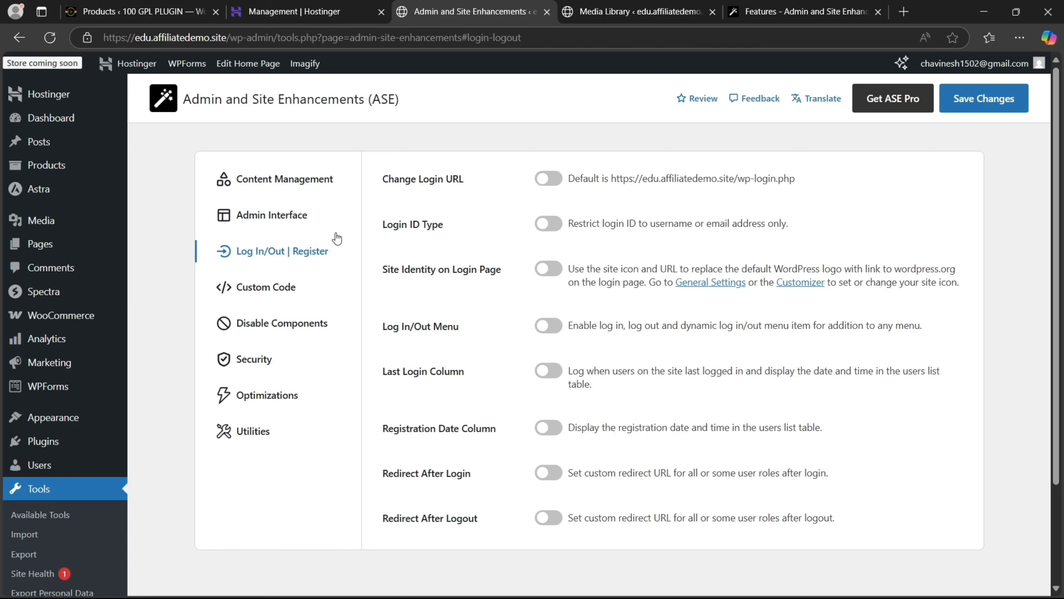
# Enable Change Login URL, replace the 'backend' slug with 'private', and save
pyautogui.click(548, 179)
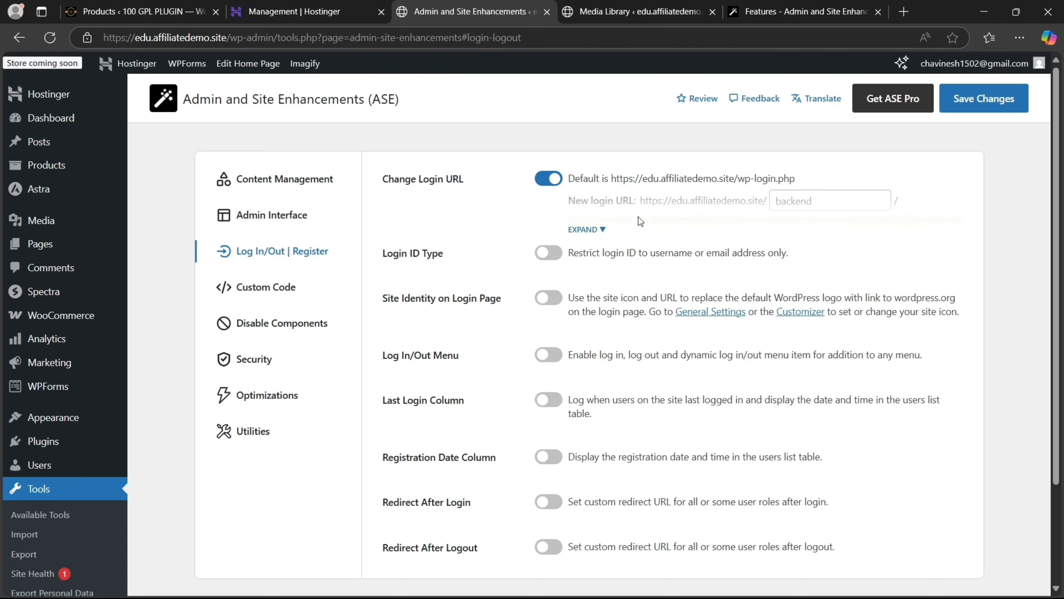
pyautogui.click(587, 230)
pyautogui.click(840, 201)
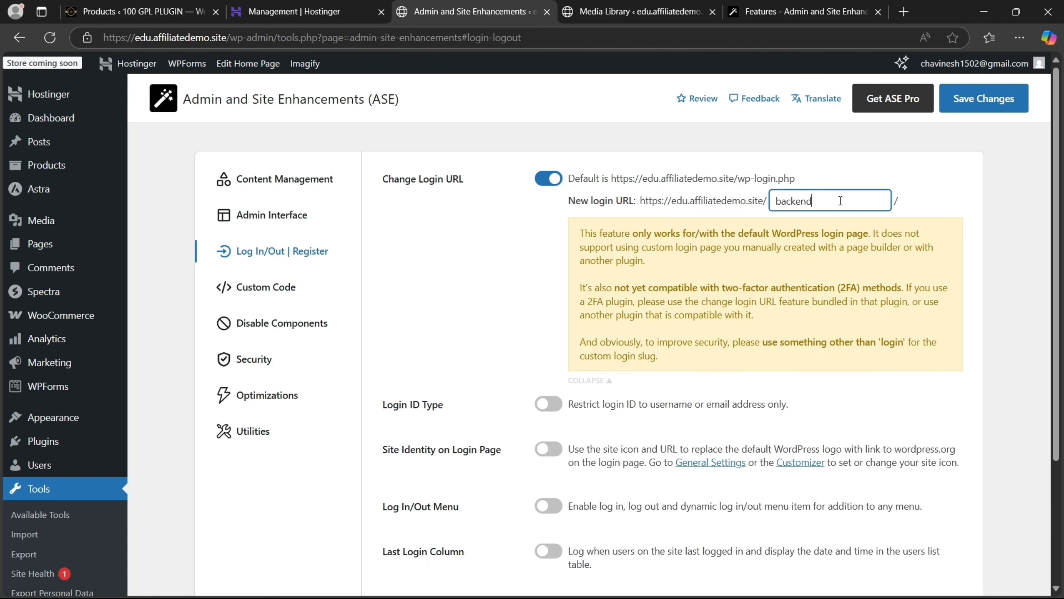
pyautogui.moveTo(840, 200); pyautogui.dragTo(739, 207)
pyautogui.write('private')
pyautogui.click(985, 101)
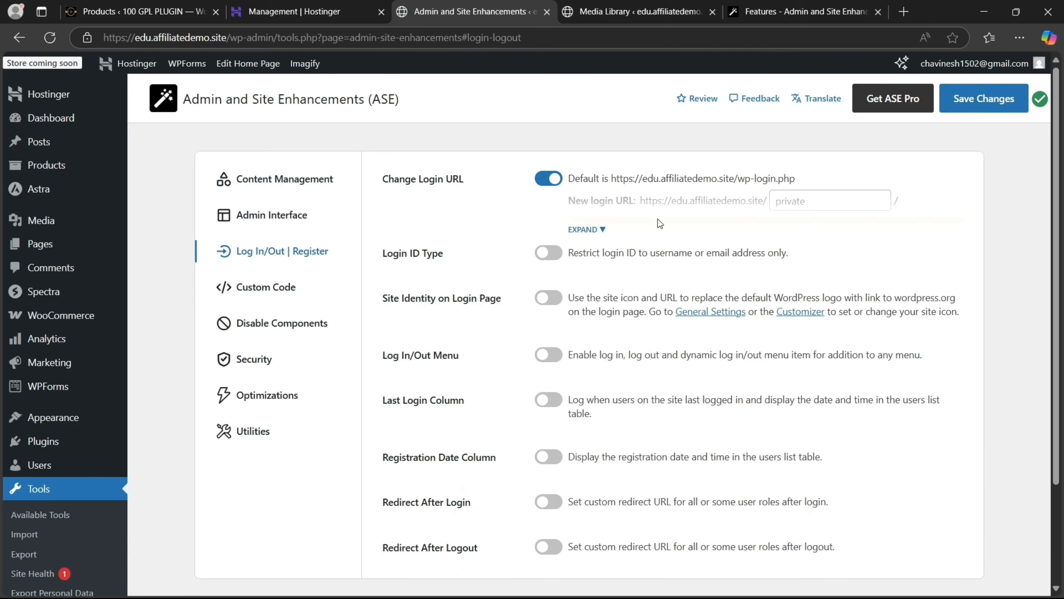
# Select the site address shown in the custom login URL notes to copy it
pyautogui.click(591, 230)
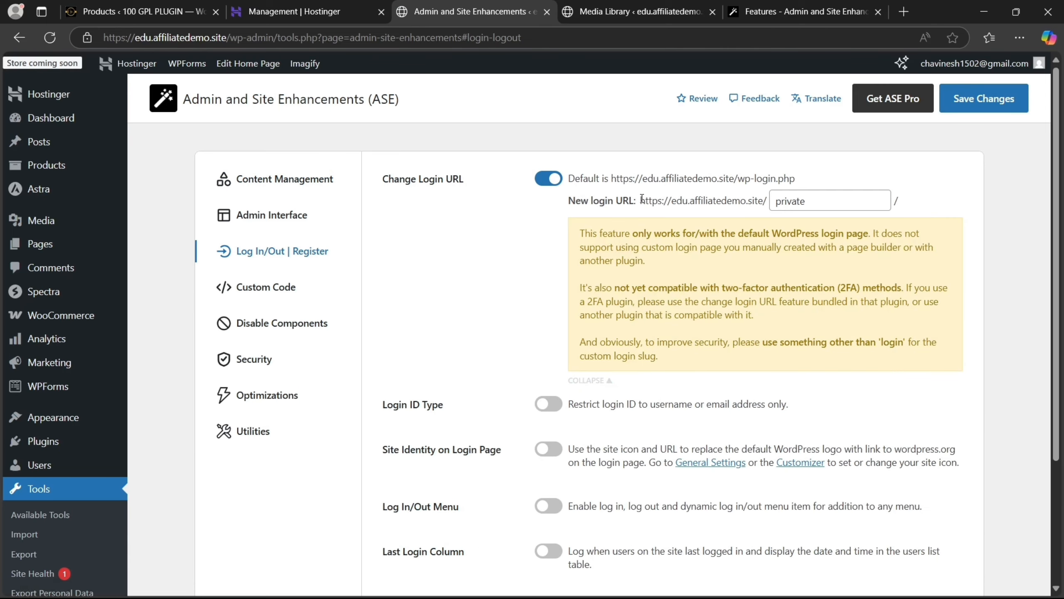
pyautogui.moveTo(642, 198); pyautogui.dragTo(800, 193)
pyautogui.hotkey('ctrl', 'c')
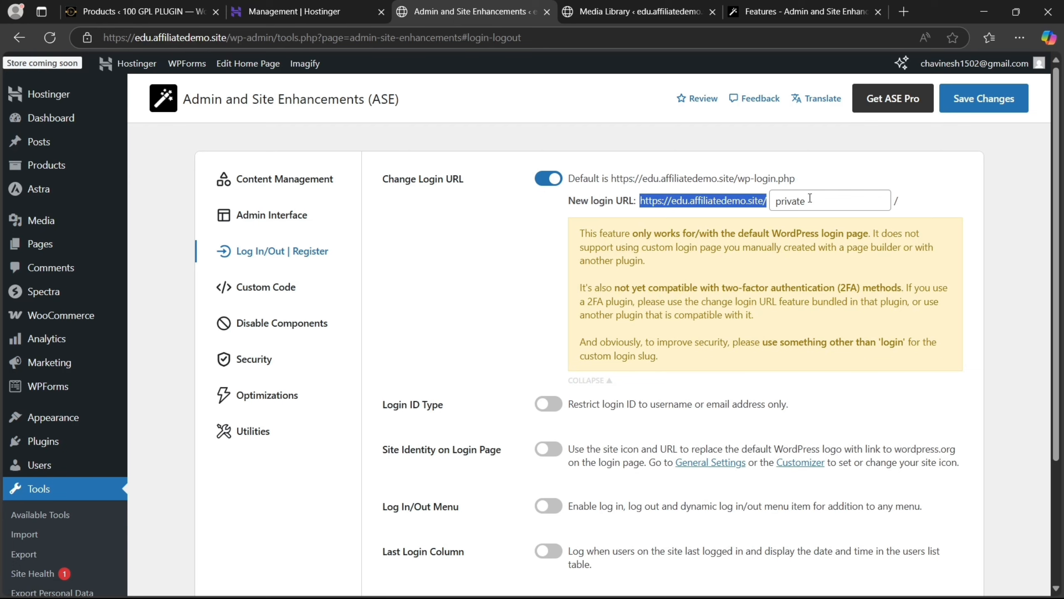
pyautogui.click(1017, 43)
# Visit edu.affiliatedemo.site/wp-login.php in a new InPrivate window
pyautogui.click(871, 107)
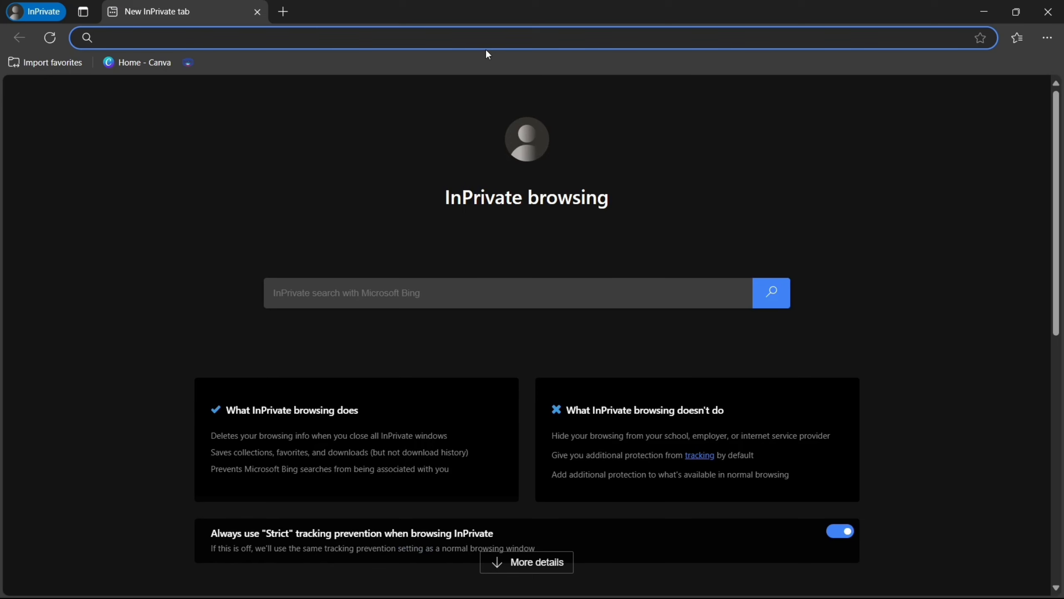
pyautogui.hotkey('ctrl', 'v')
pyautogui.write('wp-')
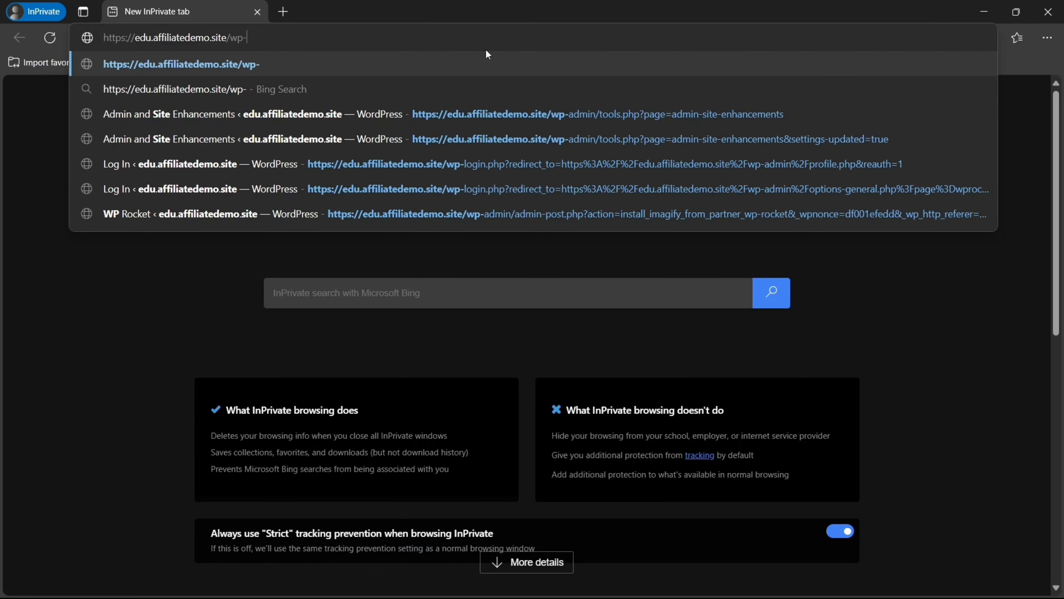
pyautogui.write('login')
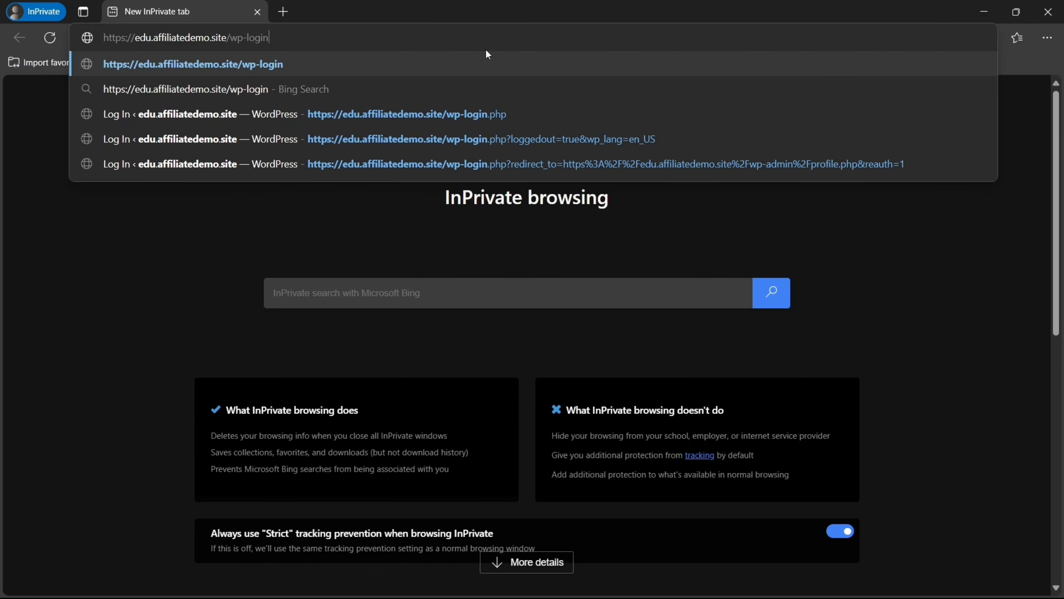
pyautogui.write('.php')
pyautogui.press('Return')
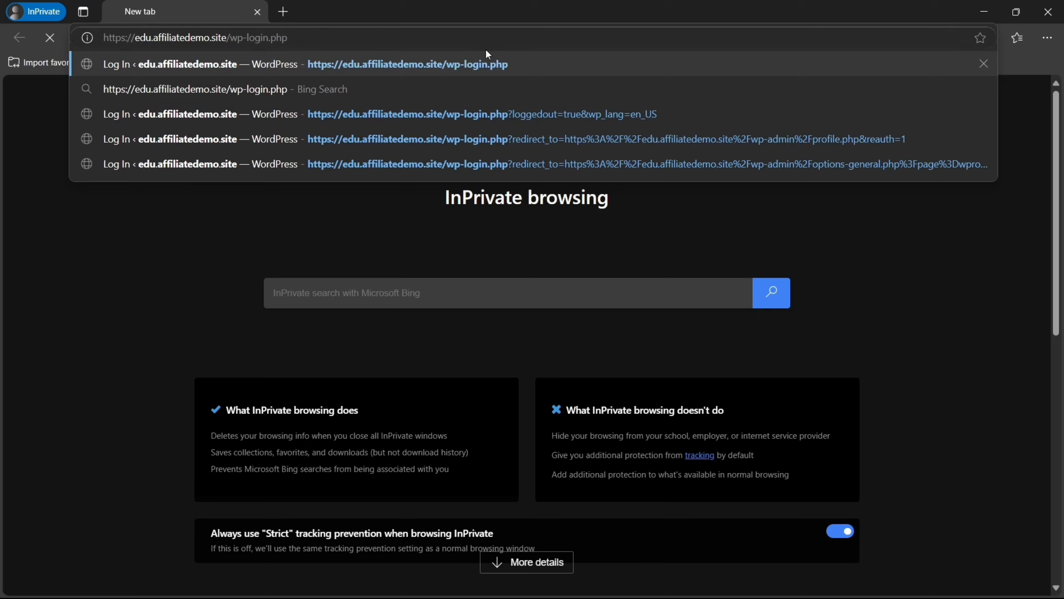
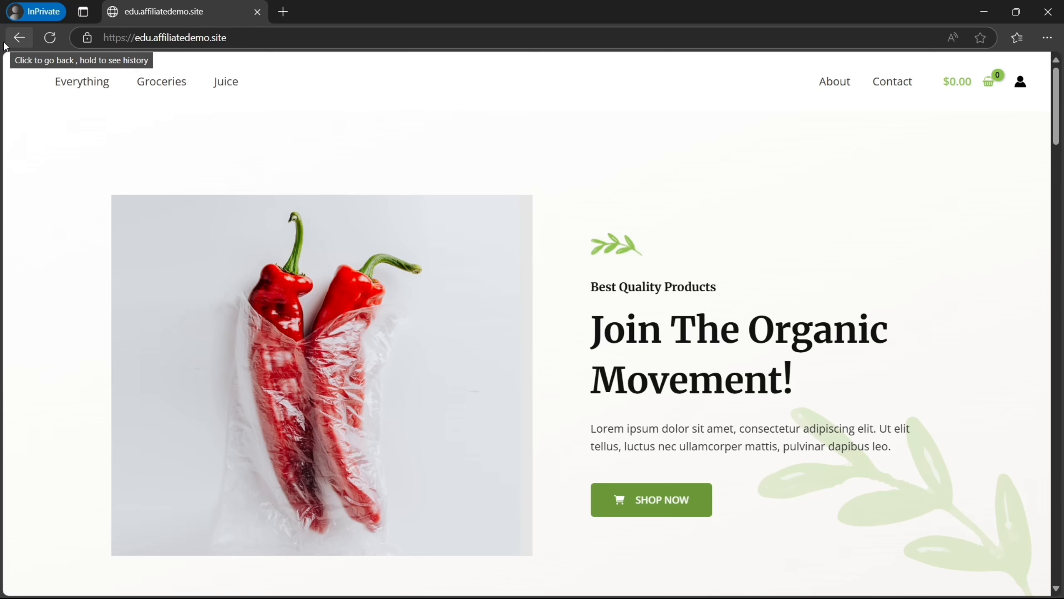
# Load the site address with /private appended in the InPrivate window to reach the login page
pyautogui.click(246, 42)
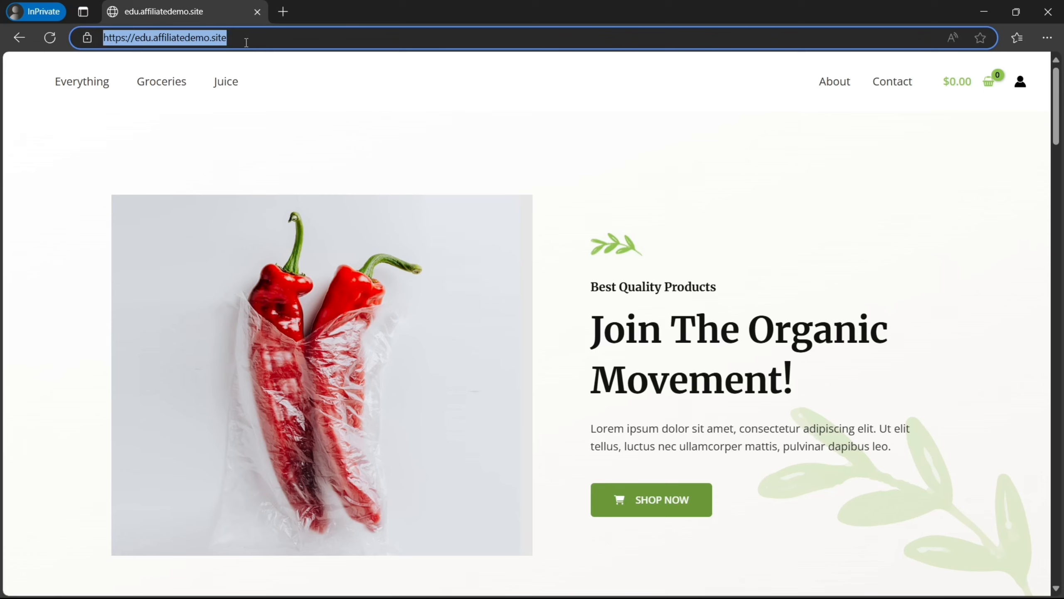
pyautogui.click(247, 42)
pyautogui.write('/pr')
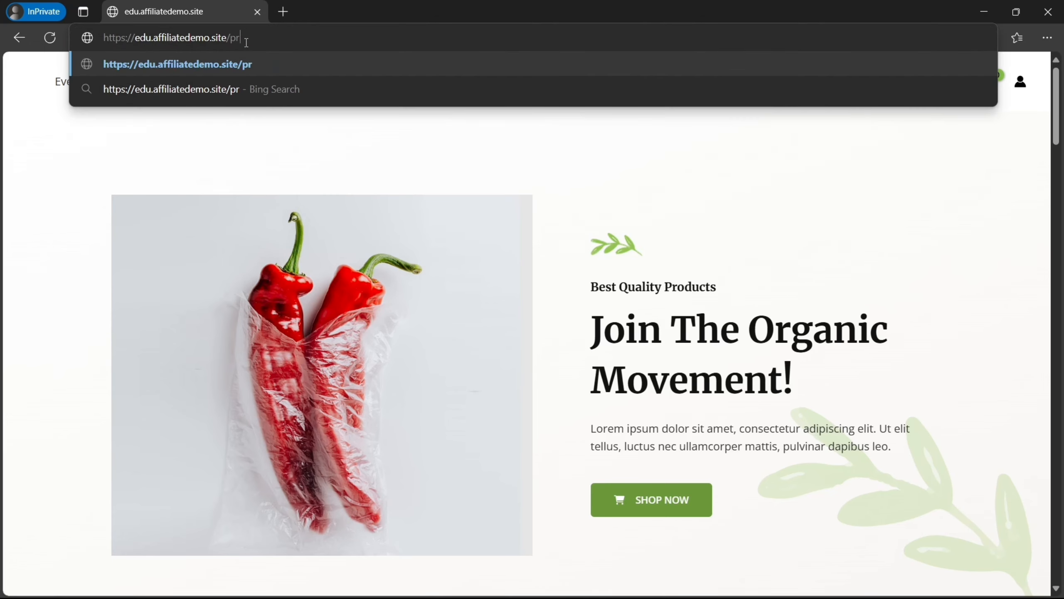
pyautogui.write('ivate')
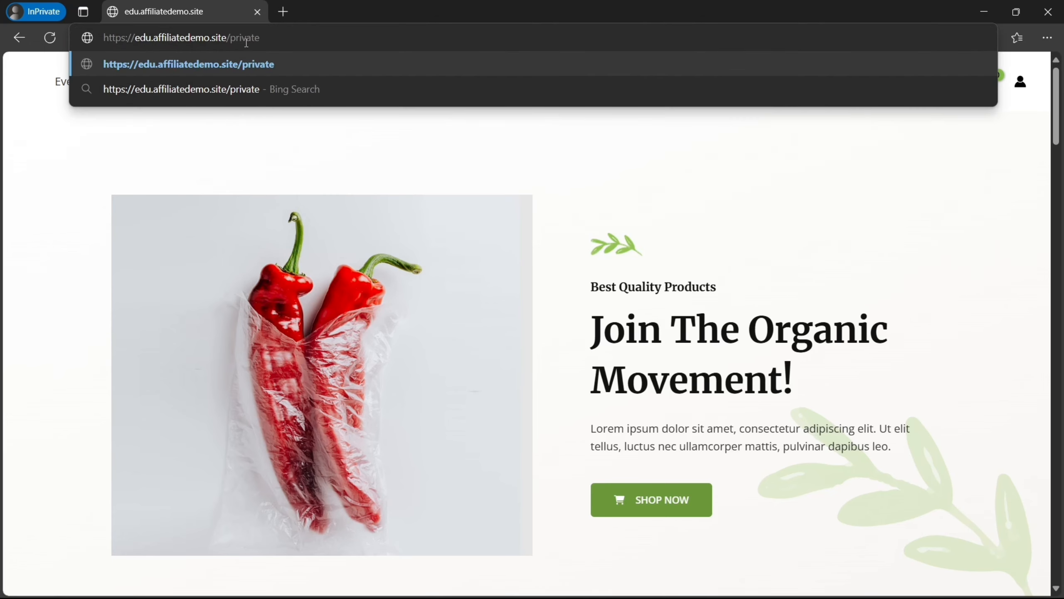
pyautogui.press('Return')
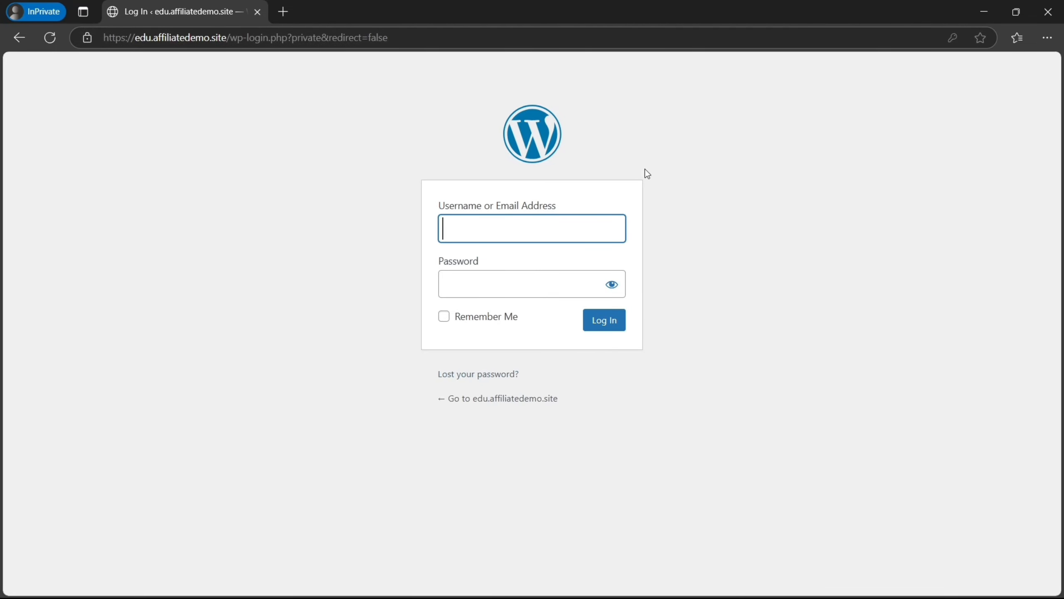
pyautogui.moveTo(595, 582)
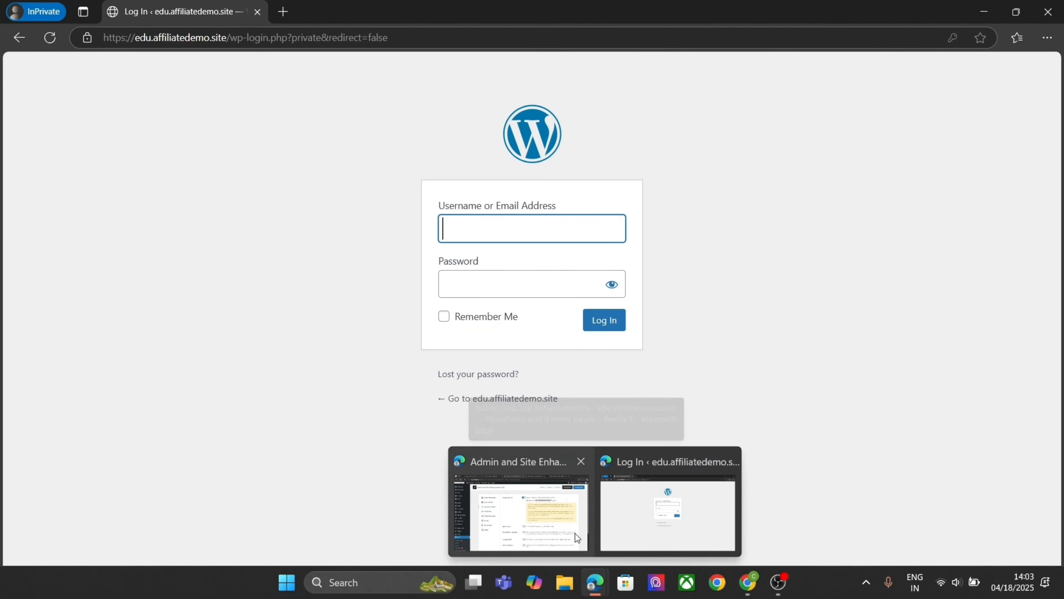
pyautogui.click(576, 534)
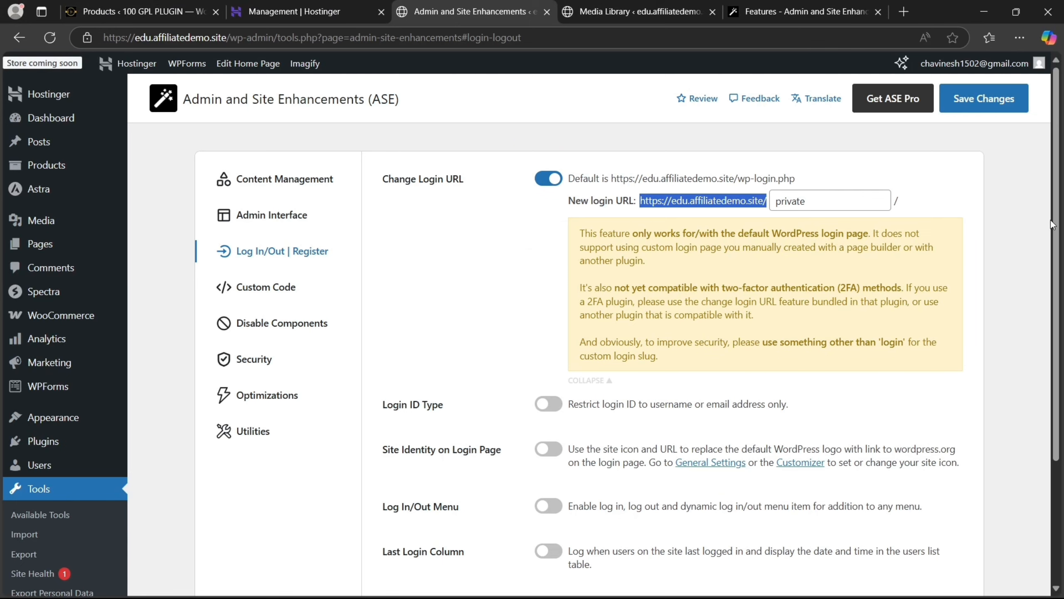
# Switch on Login ID Type restricted to Username only and save it
pyautogui.scroll(-5, 1060, 230)
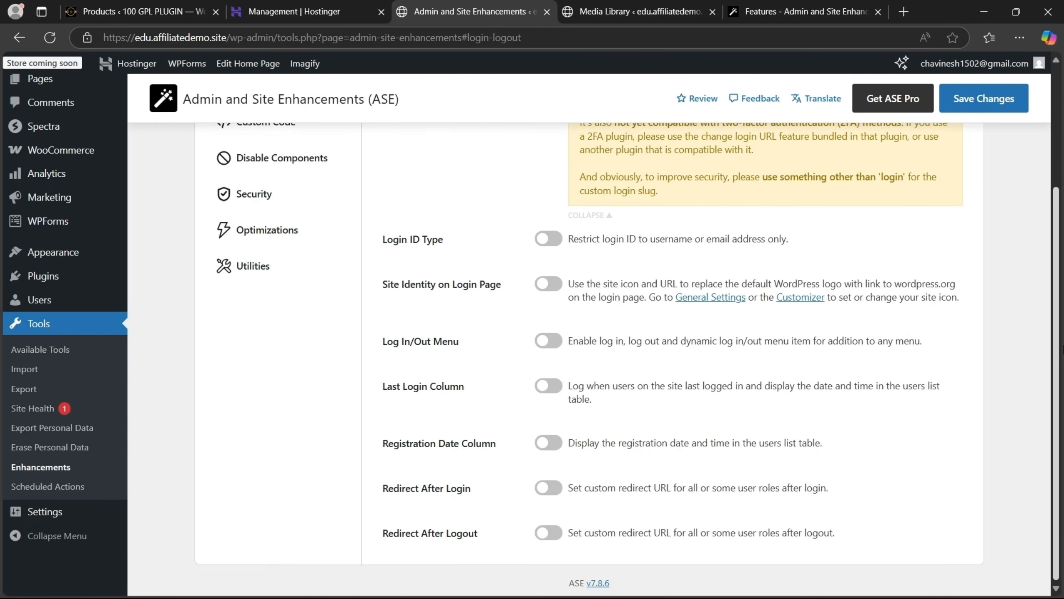
pyautogui.click(549, 247)
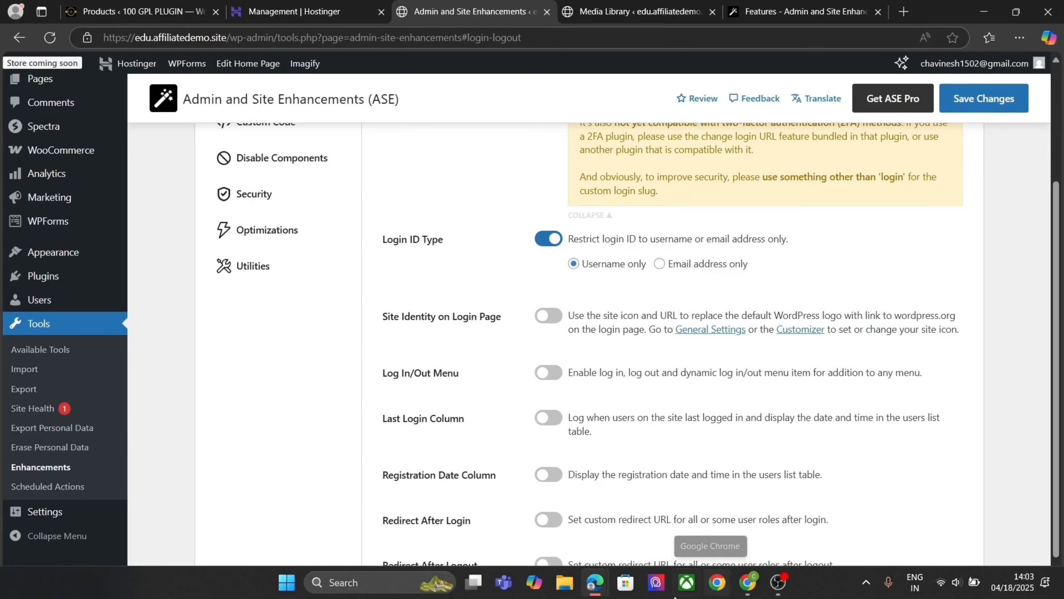
pyautogui.moveTo(594, 582)
pyautogui.click(694, 488)
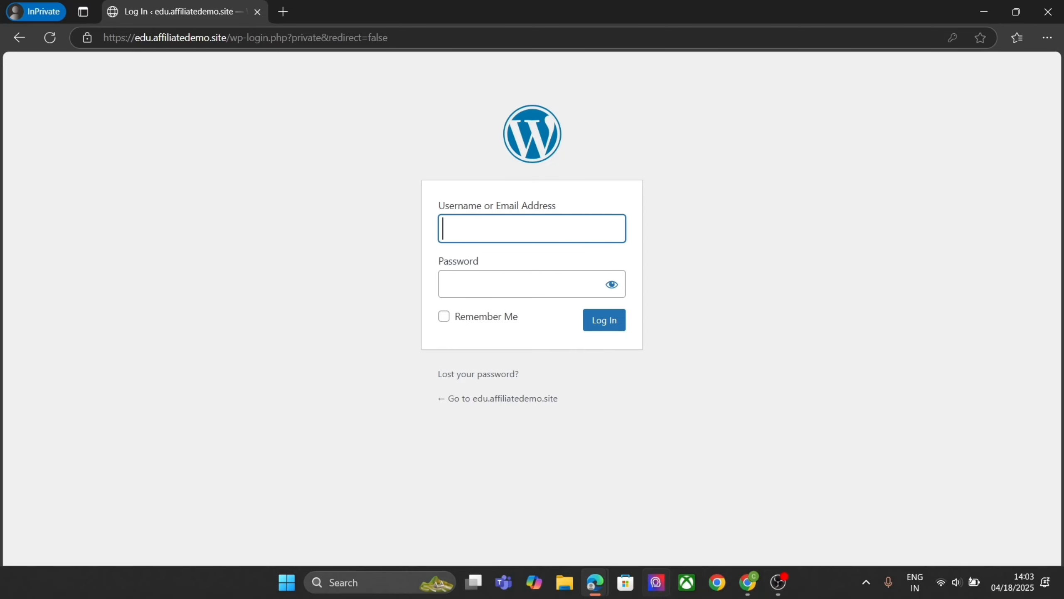
pyautogui.moveTo(595, 583)
pyautogui.click(544, 524)
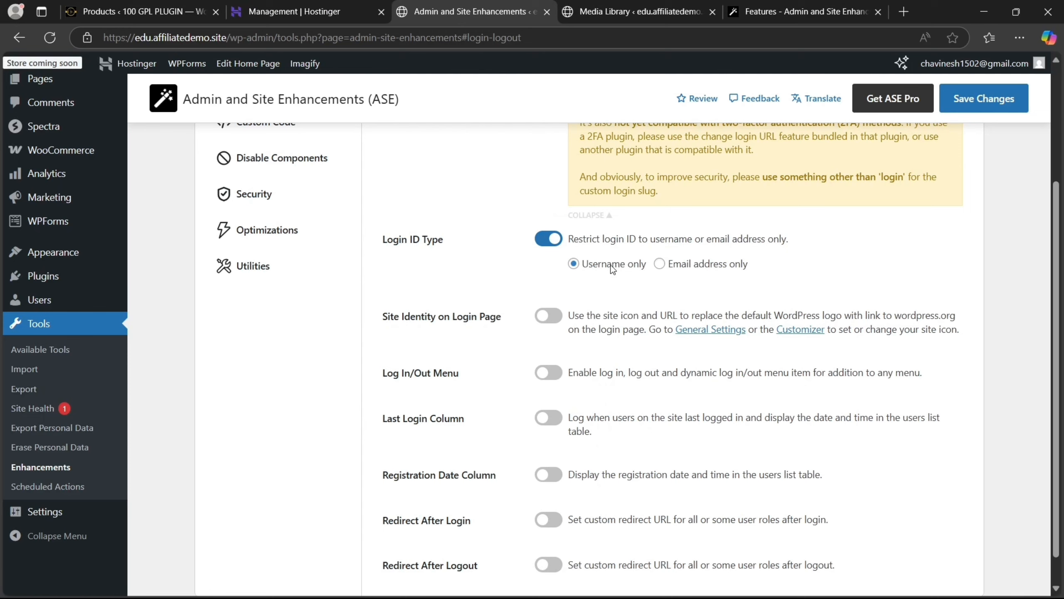
pyautogui.click(966, 110)
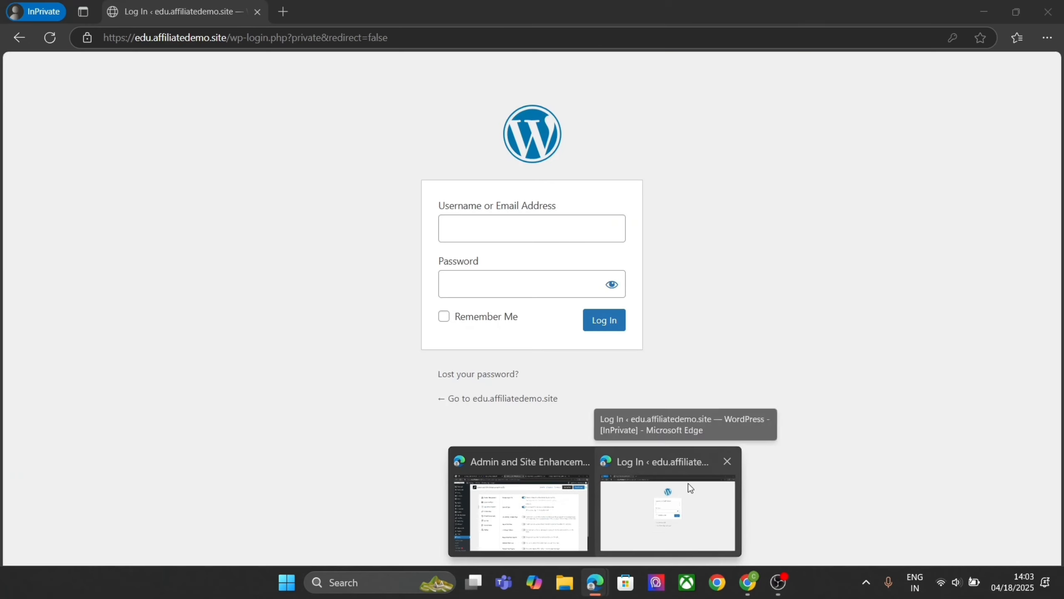
# Reload the private login page and try signing in with the email address and password
pyautogui.click(688, 483)
pyautogui.click(570, 226)
pyautogui.write('c')
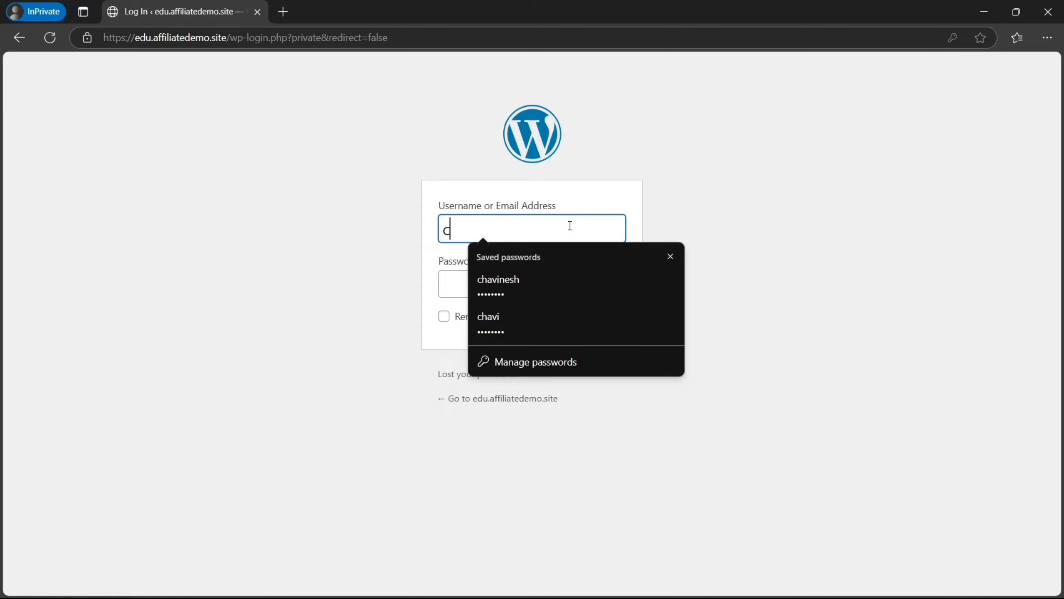
pyautogui.click(50, 37)
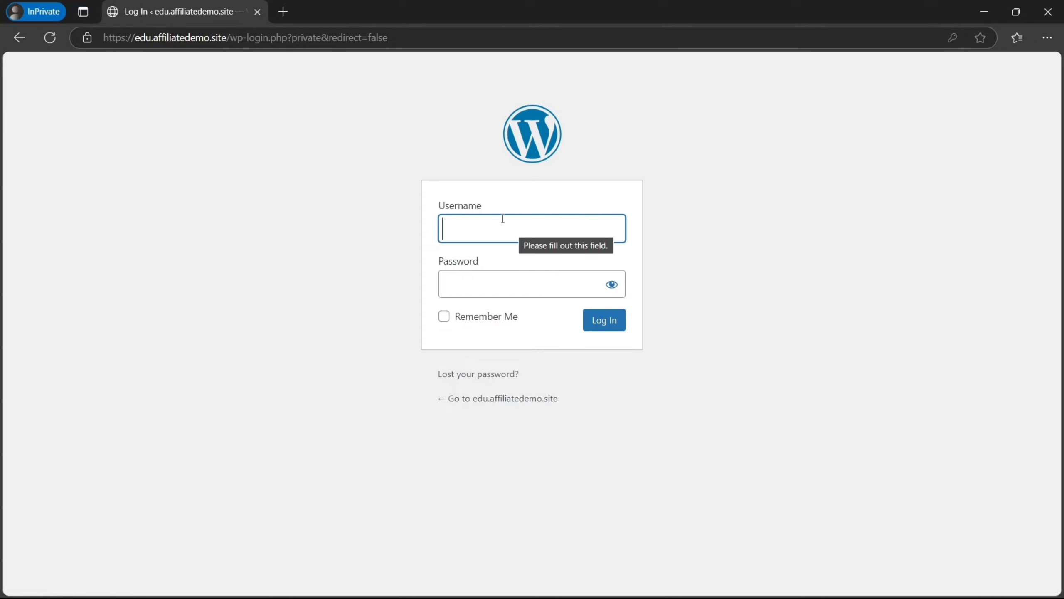
pyautogui.moveTo(485, 205); pyautogui.dragTo(434, 205)
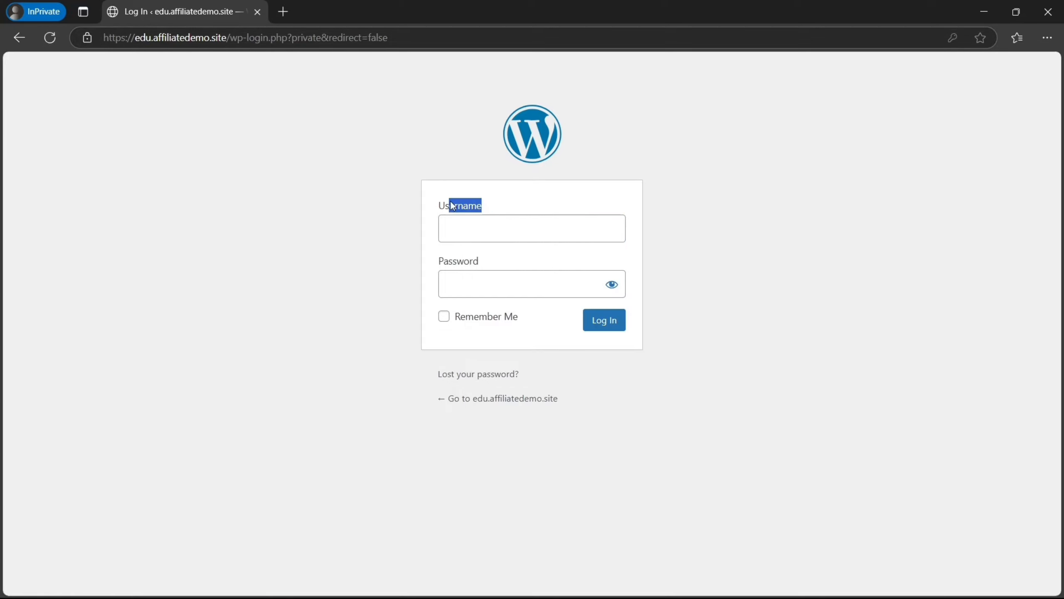
pyautogui.click(472, 237)
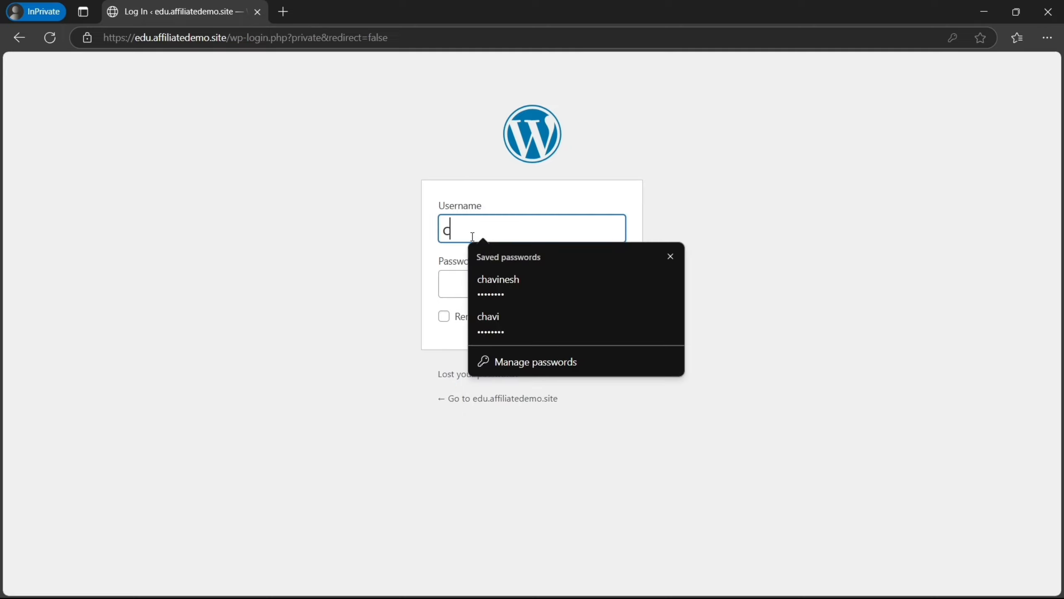
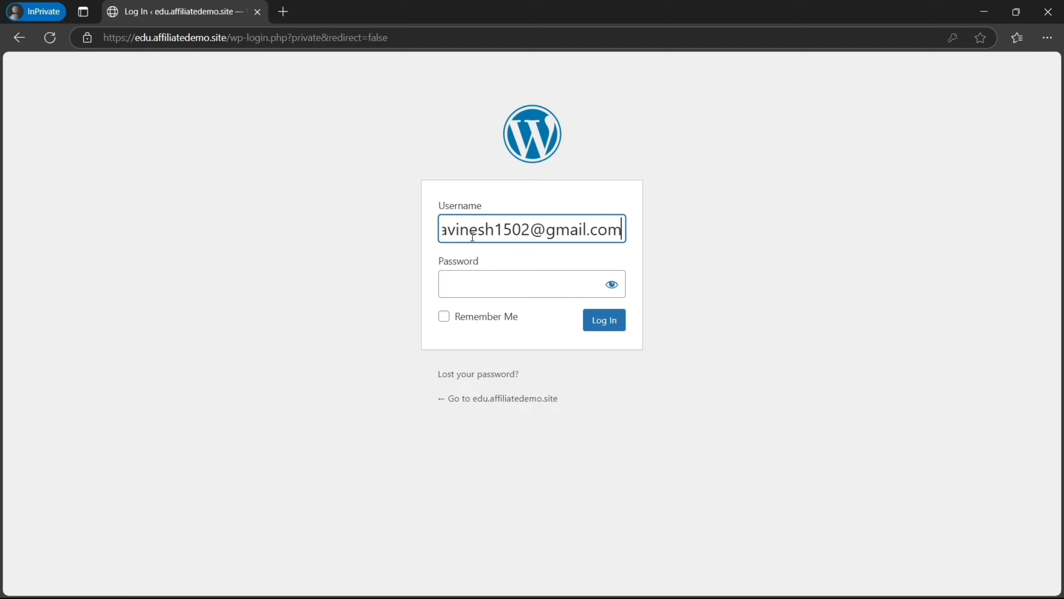
pyautogui.press('Tab')
pyautogui.write('•••••••')
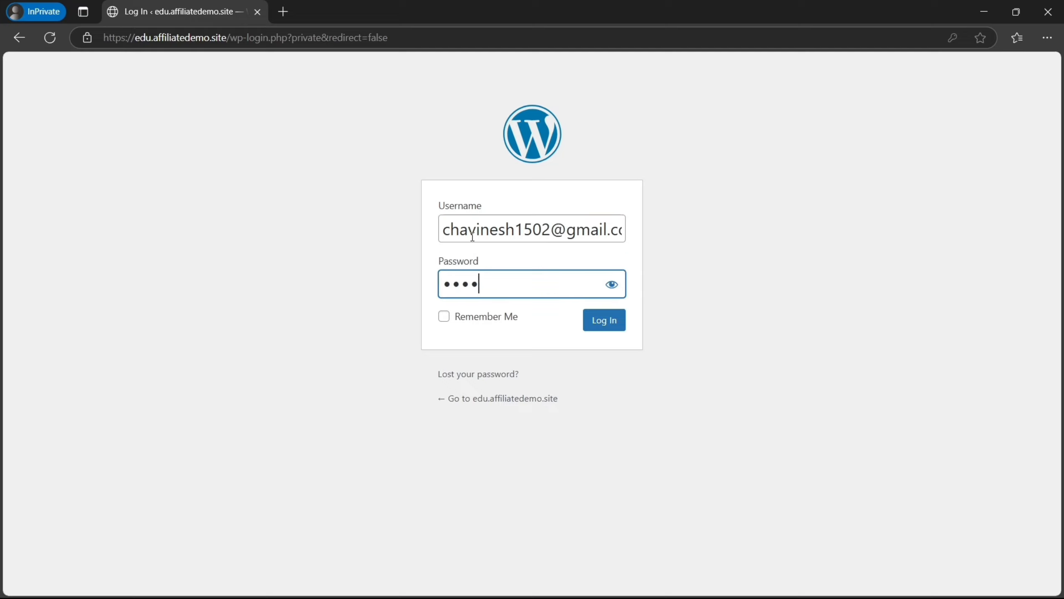
pyautogui.write('•••')
pyautogui.click(615, 329)
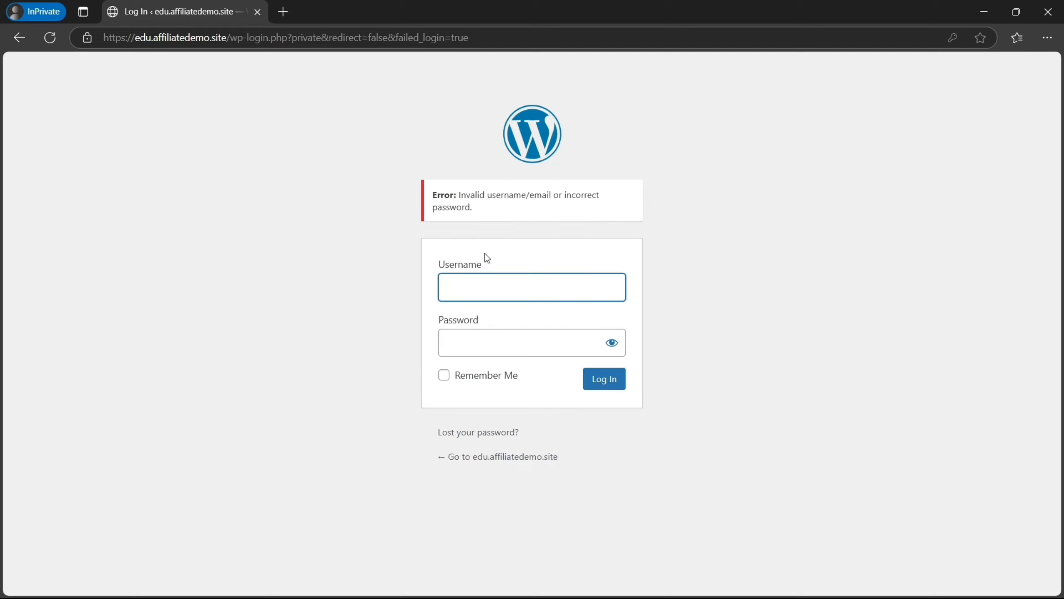
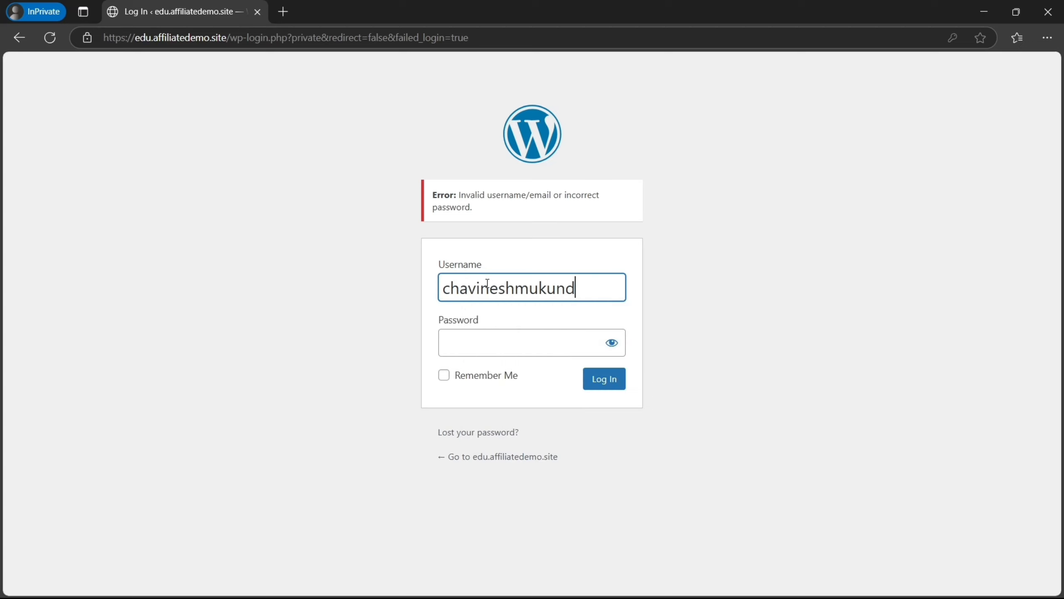
# Sign in with the username and the account password instead
pyautogui.press('Tab')
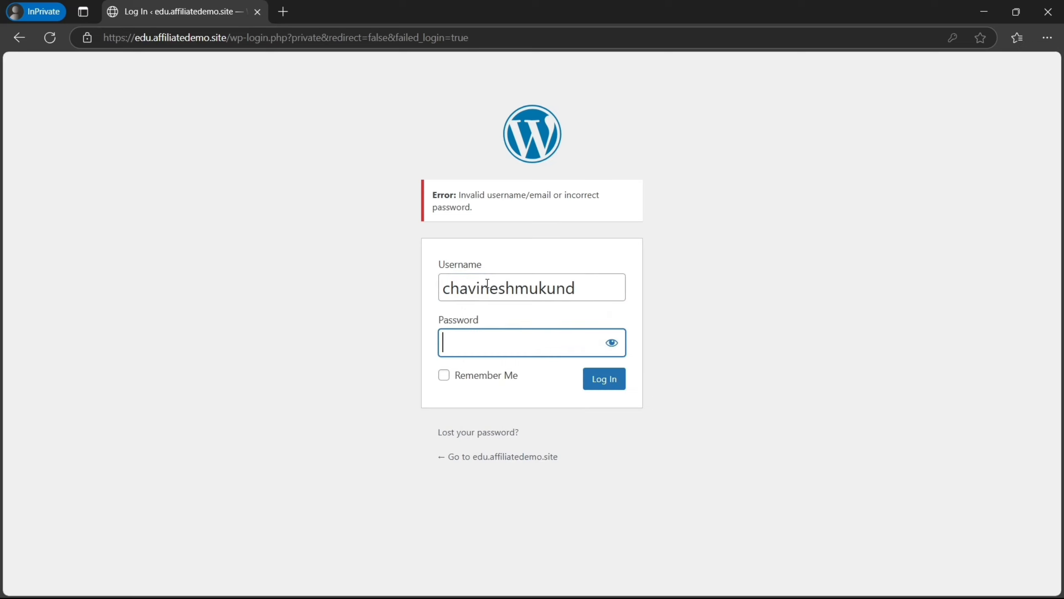
pyautogui.write('*****')
pyautogui.press('BackSpace')
pyautogui.press('BackSpace')
pyautogui.press('BackSpace')
pyautogui.press('BackSpace')
pyautogui.write('**********')
pyautogui.press('Return')
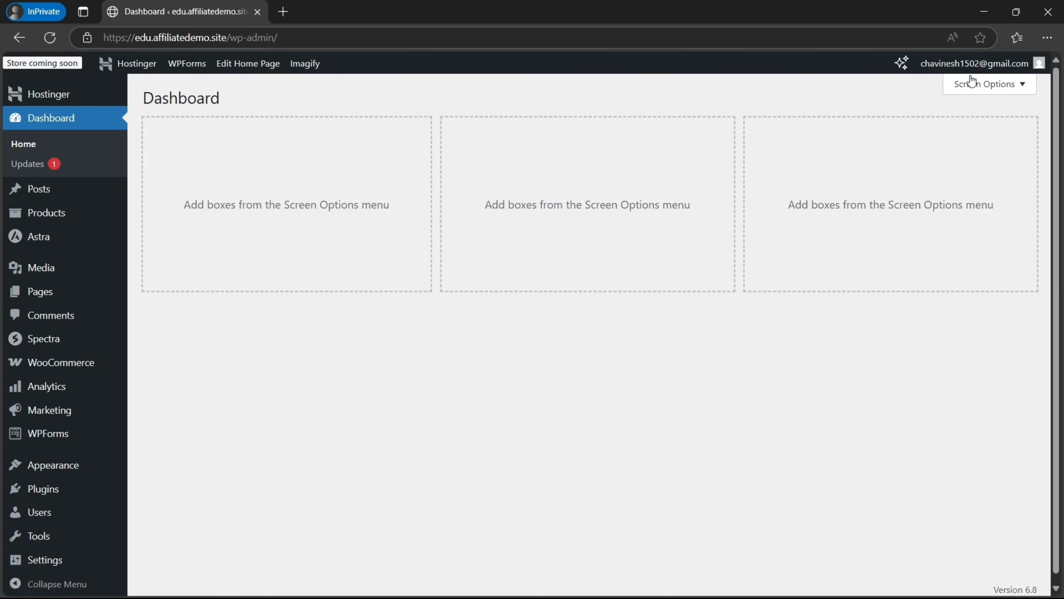
# Turn on Site Identity on Login Page in ASE and save it
pyautogui.moveTo(966, 73)
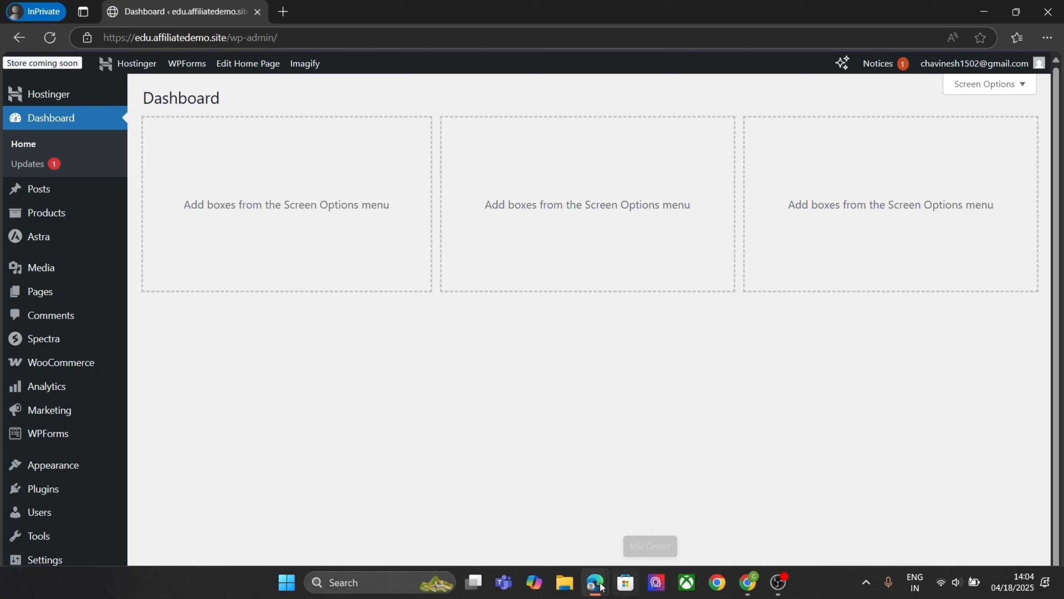
pyautogui.moveTo(595, 582)
pyautogui.click(561, 515)
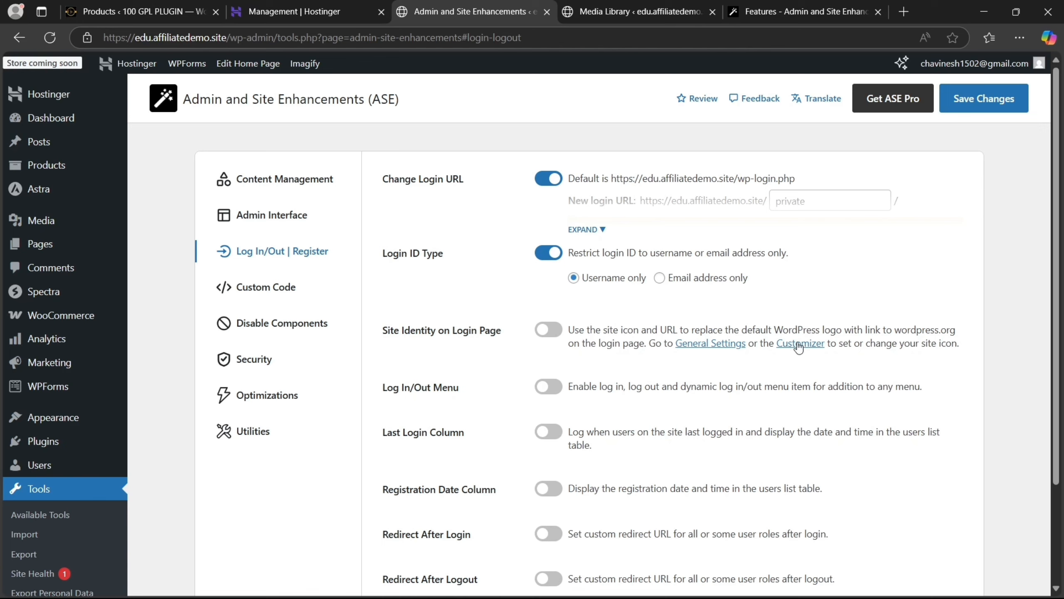
pyautogui.click(551, 334)
pyautogui.click(983, 97)
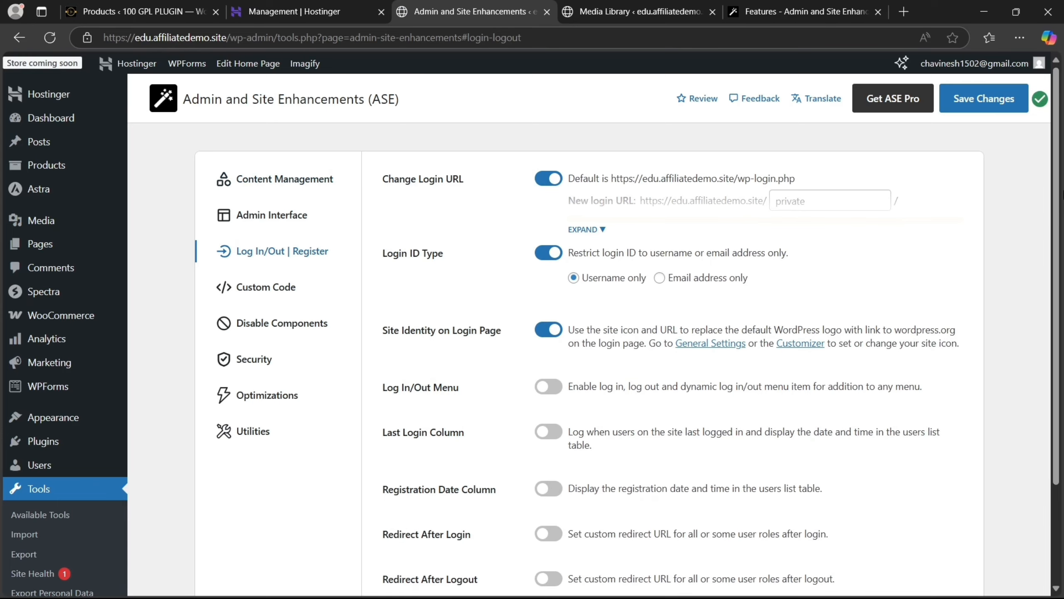
# Open the Customizer from Appearance > Customize
pyautogui.scroll(-1, 586, 335)
pyautogui.moveTo(48, 367)
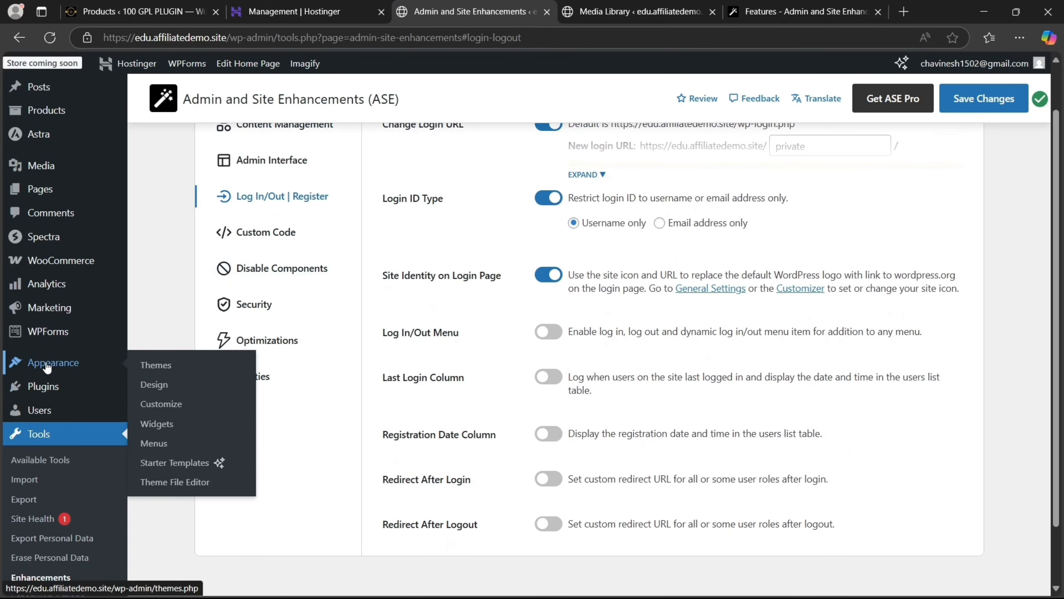
pyautogui.click(164, 407)
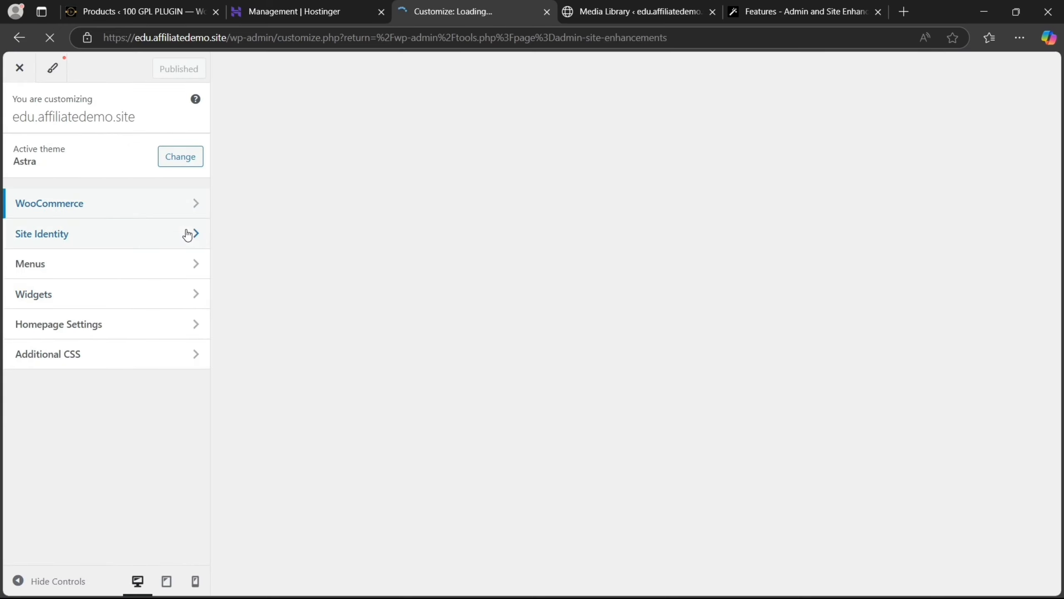
# Choose basil-leaf.png from the Media Library as the site icon and skip cropping
pyautogui.click(188, 235)
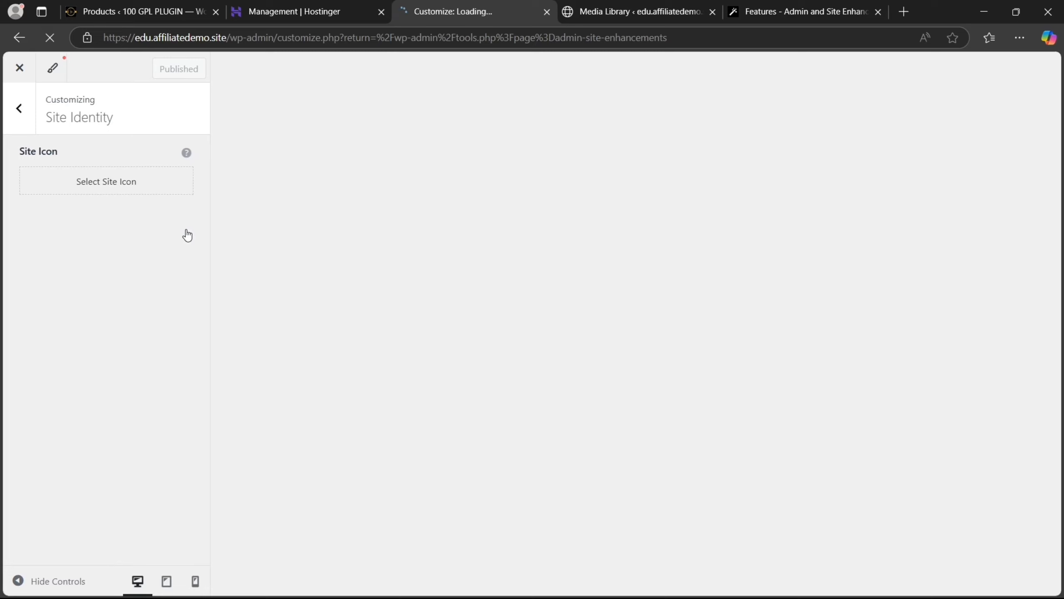
pyautogui.click(106, 188)
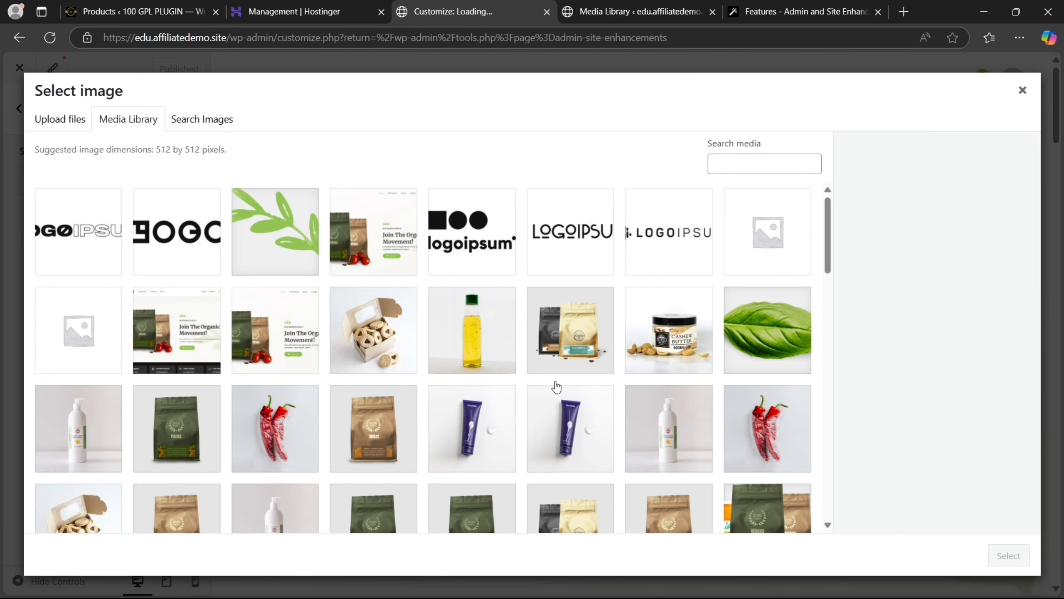
pyautogui.click(769, 321)
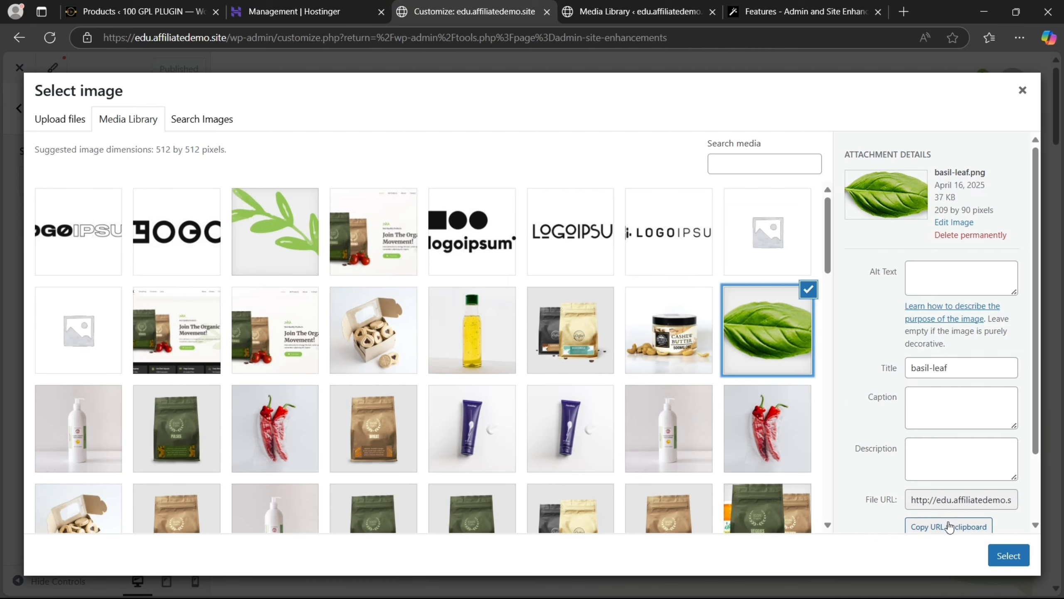
pyautogui.click(1000, 554)
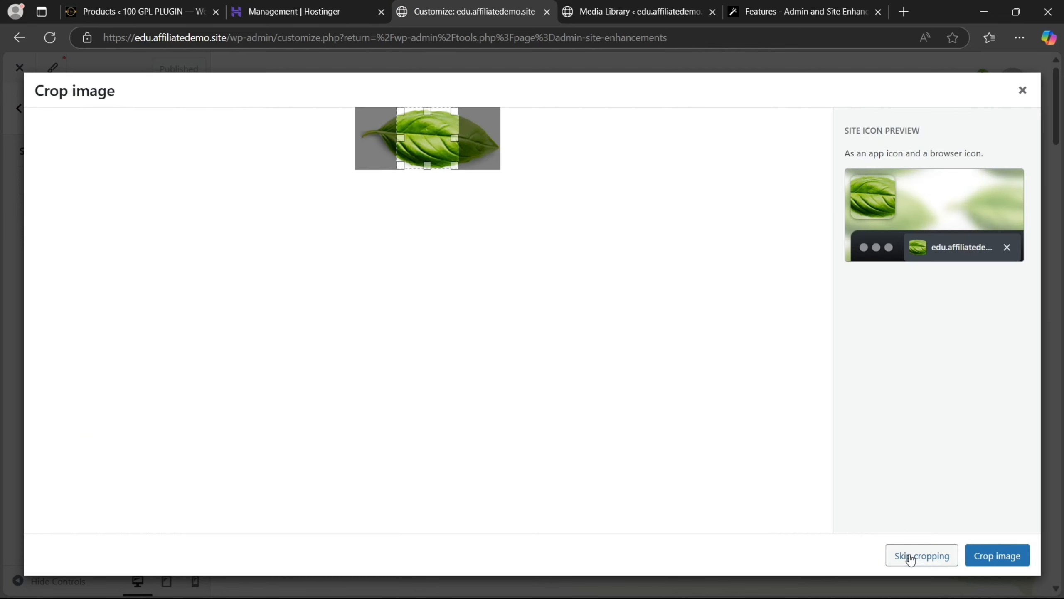
pyautogui.click(909, 556)
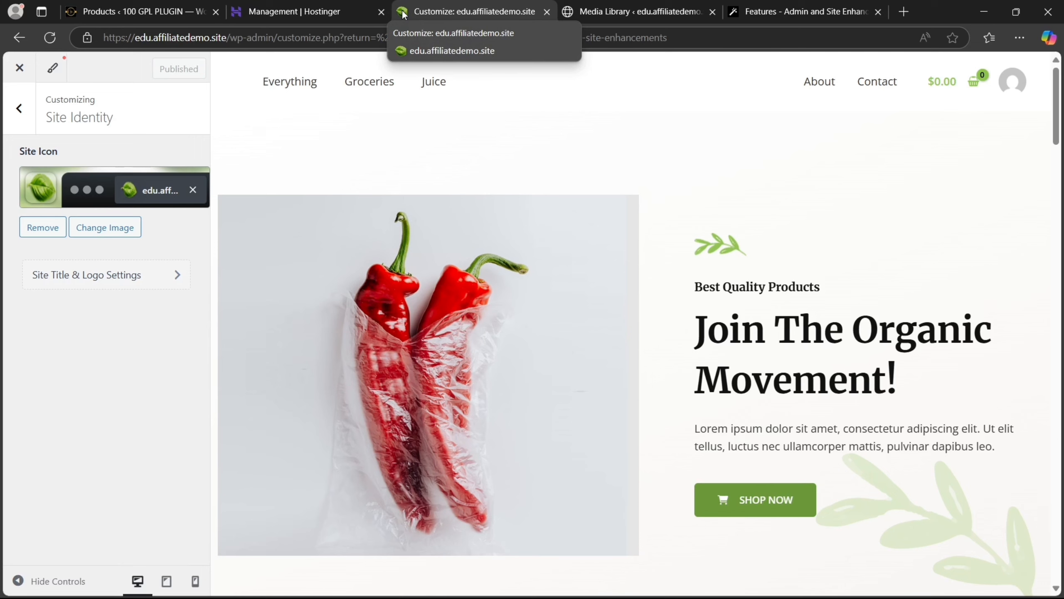
# Log out of the private window's Dashboard session to show the login page
pyautogui.moveTo(595, 582)
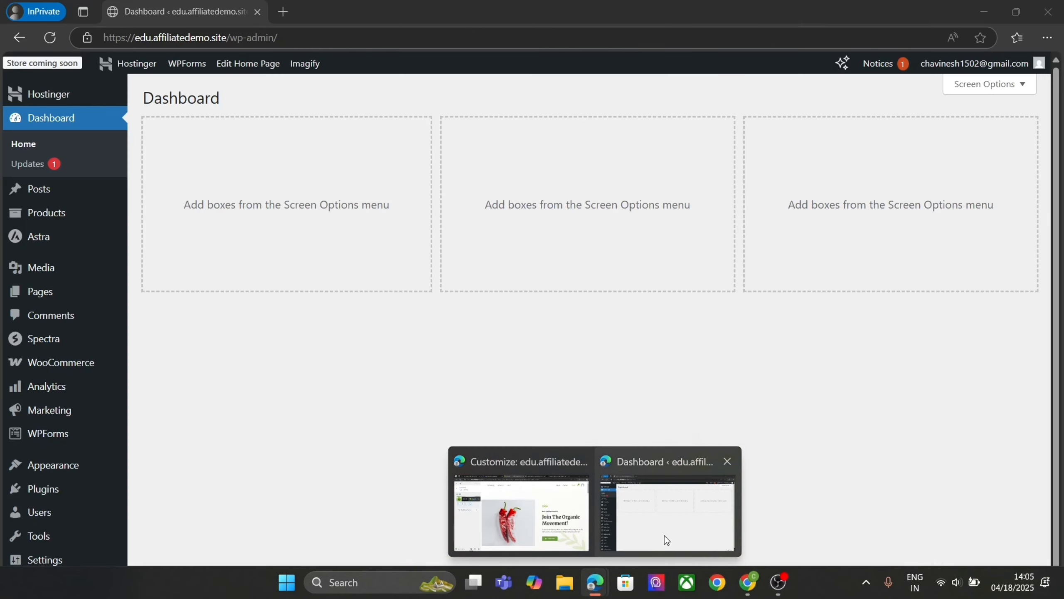
pyautogui.click(666, 540)
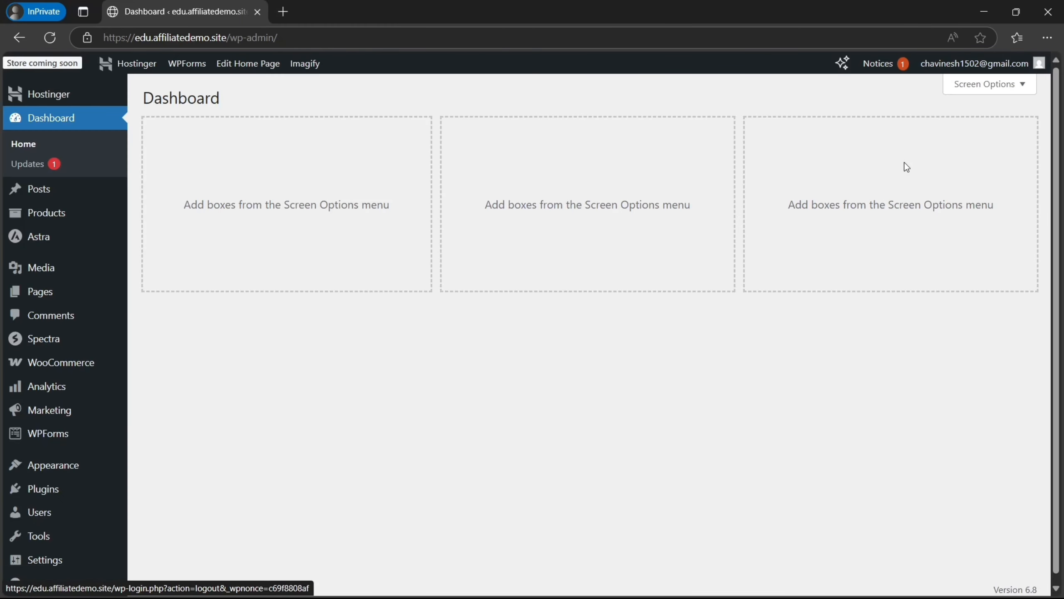
pyautogui.moveTo(928, 63)
pyautogui.click(935, 139)
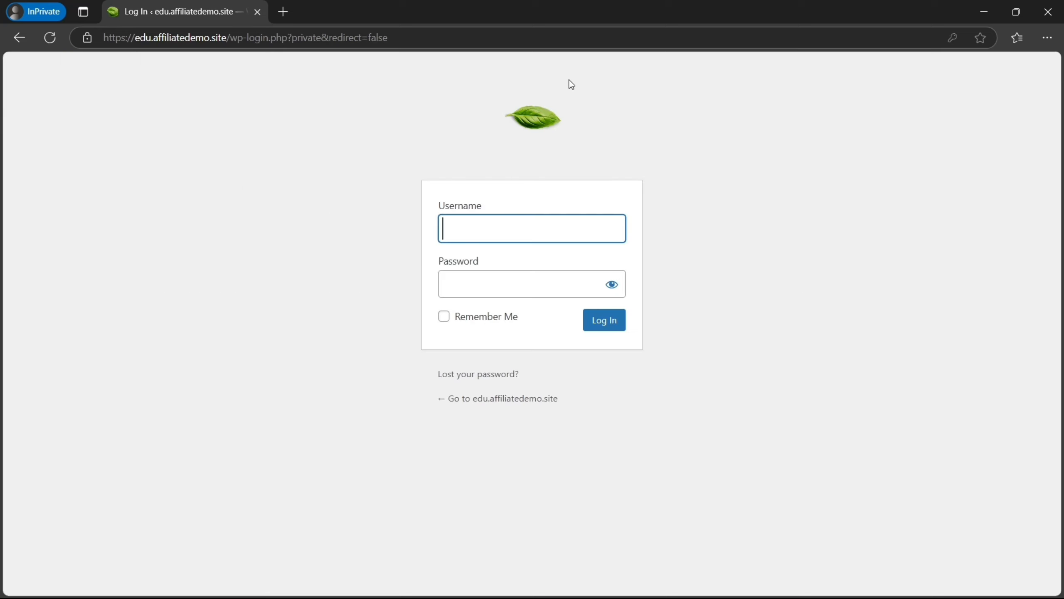
# Close the Customizer to return to the ASE settings
pyautogui.moveTo(595, 582)
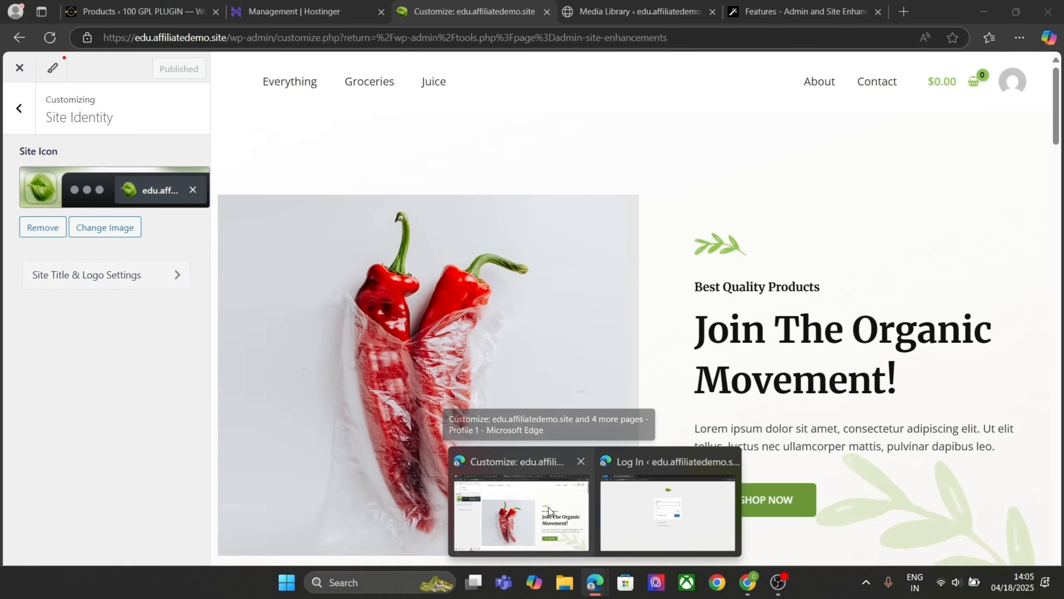
pyautogui.click(548, 509)
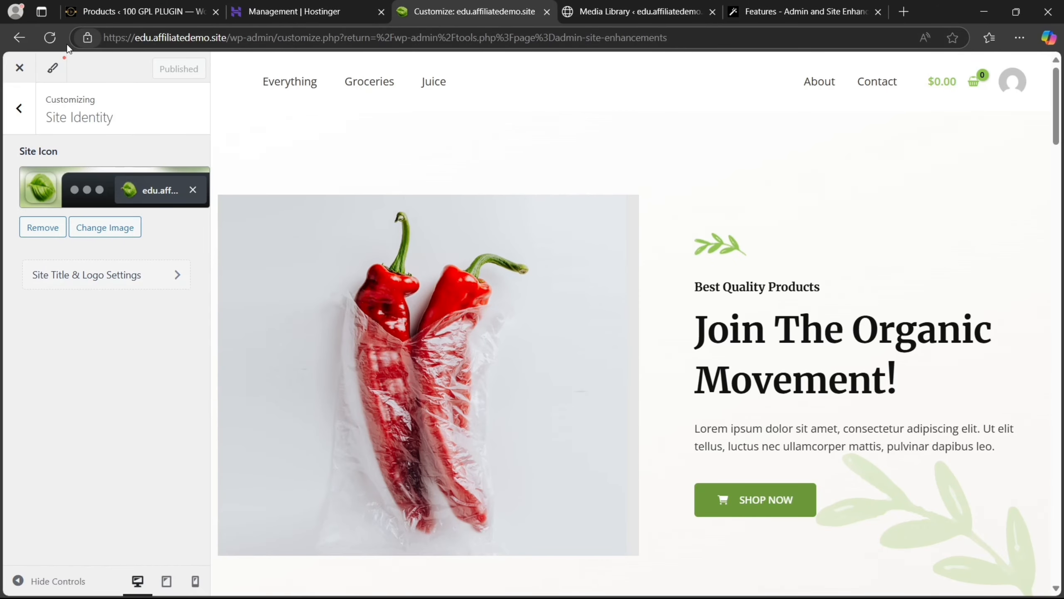
pyautogui.click(20, 67)
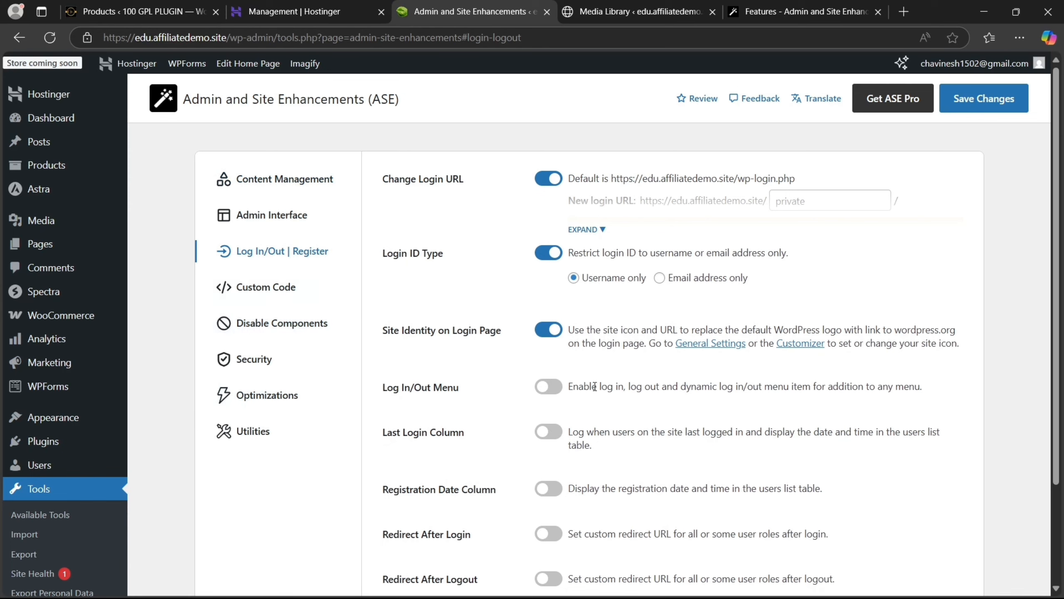
# Switch on the Log In/Out Menu feature and save the login settings
pyautogui.click(538, 390)
pyautogui.scroll(-1, 1005, 275)
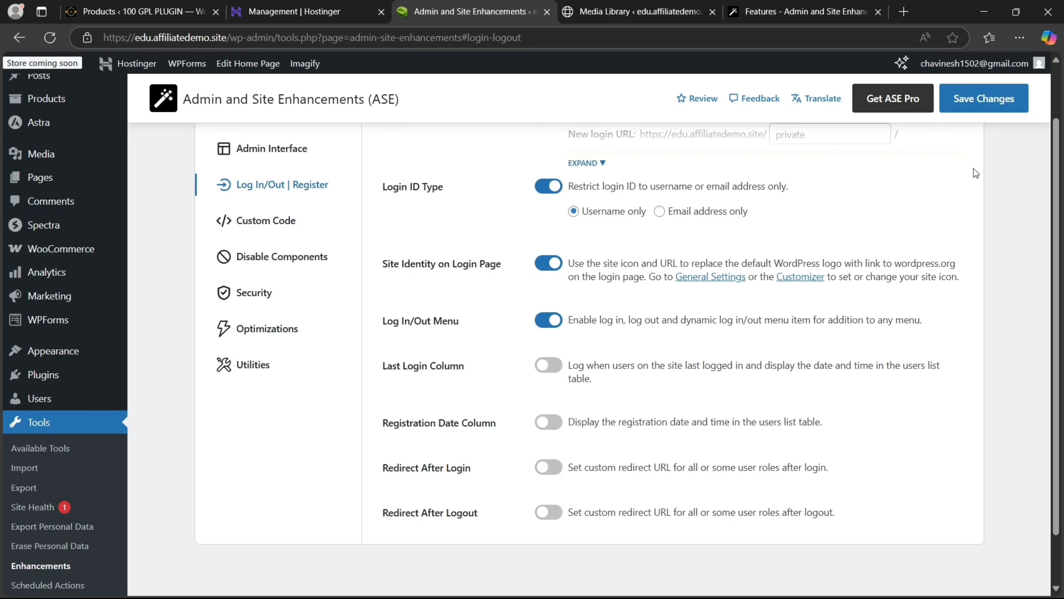
pyautogui.click(967, 110)
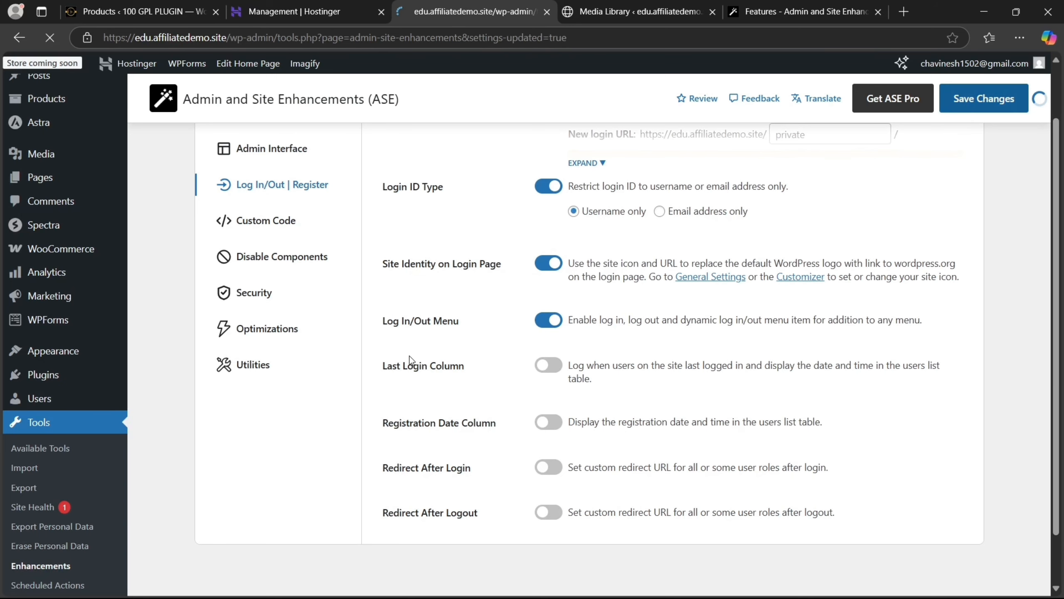
pyautogui.moveTo(46, 417)
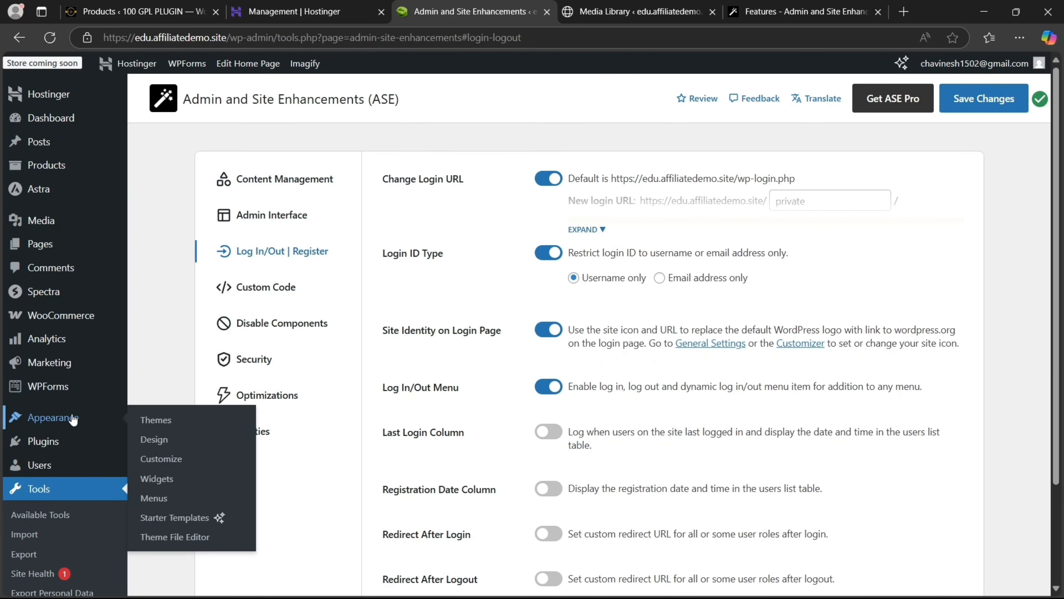
pyautogui.rightClick(151, 499)
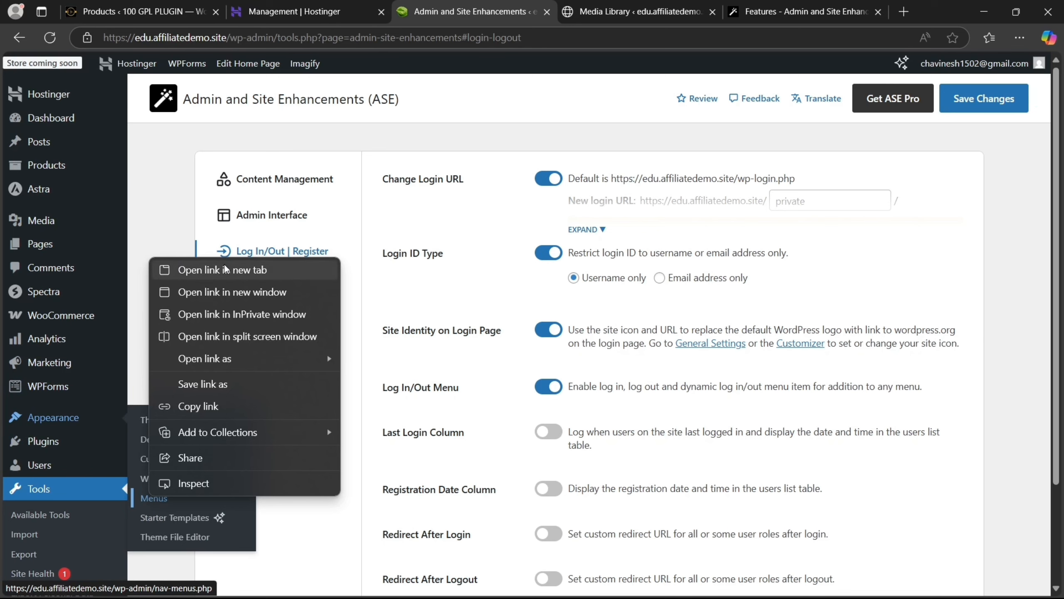
# Add the Log In / Log Out item to the Primary Menu and save the menu
pyautogui.click(201, 268)
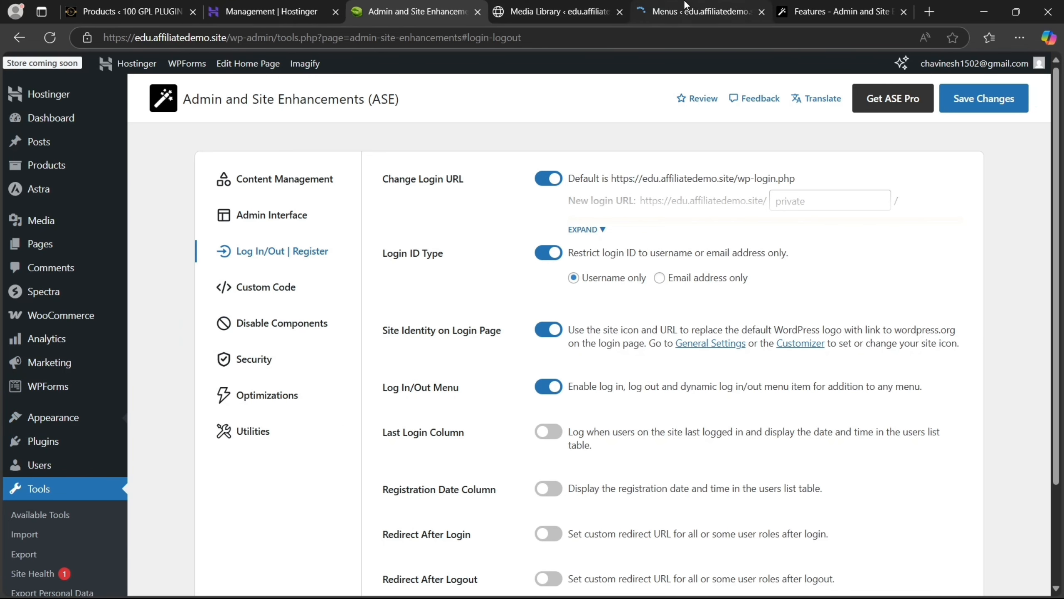
pyautogui.click(695, 11)
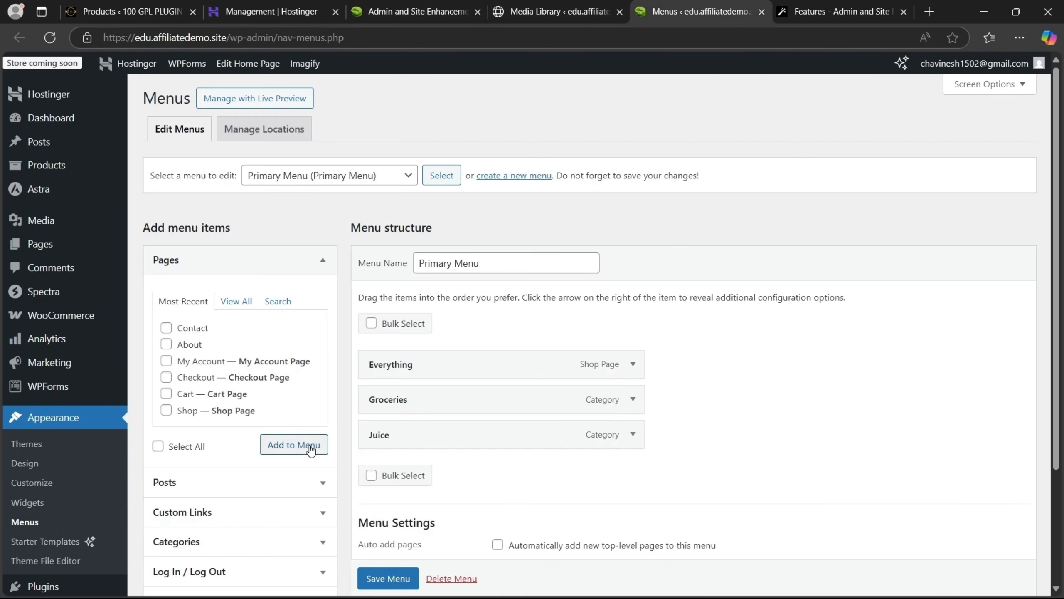
pyautogui.click(300, 580)
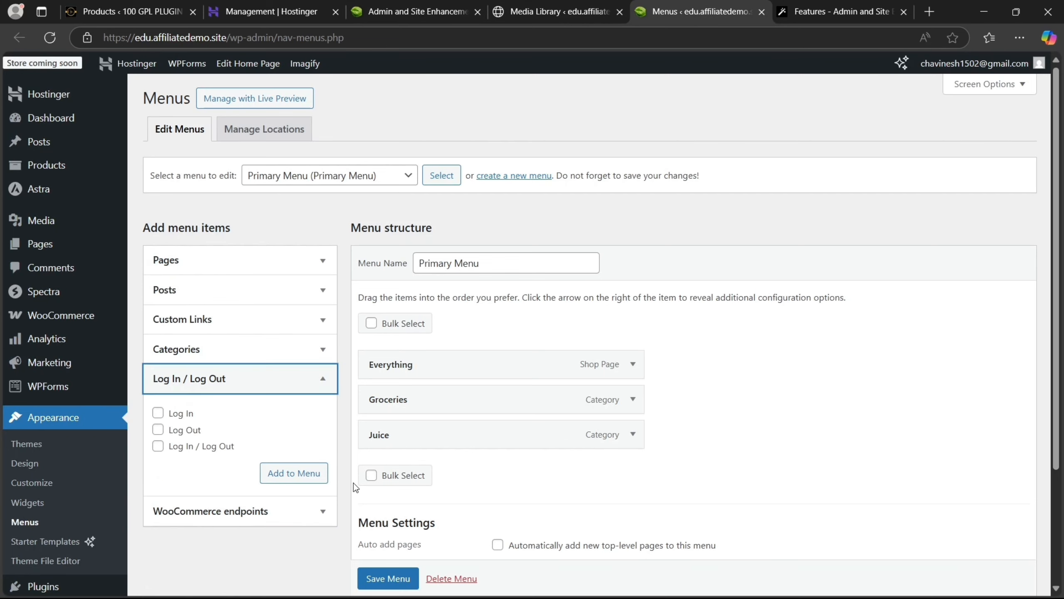
pyautogui.click(158, 446)
pyautogui.click(286, 476)
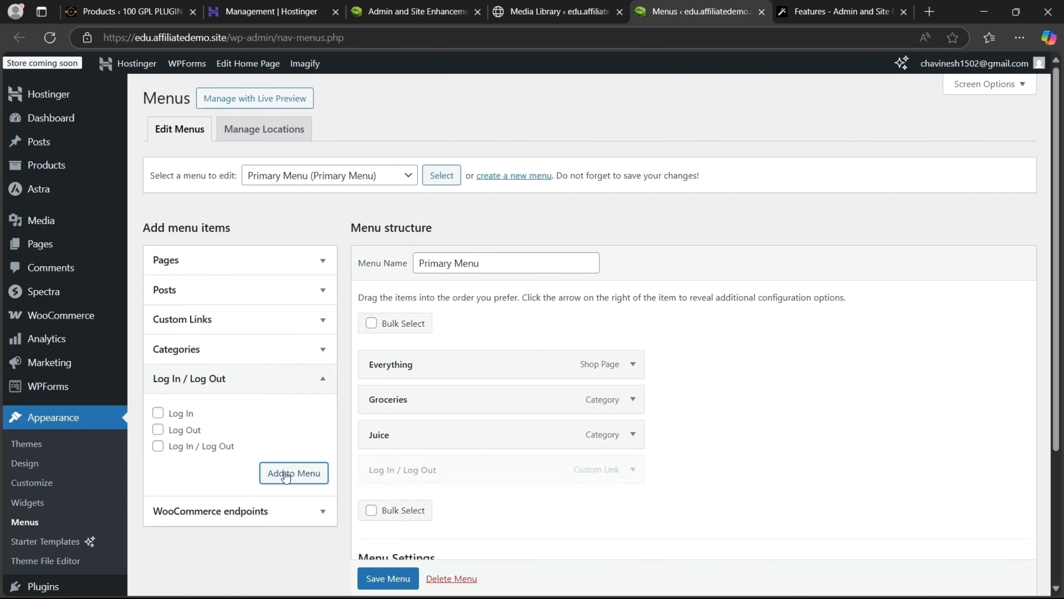
pyautogui.scroll(-1, 406, 579)
pyautogui.click(405, 578)
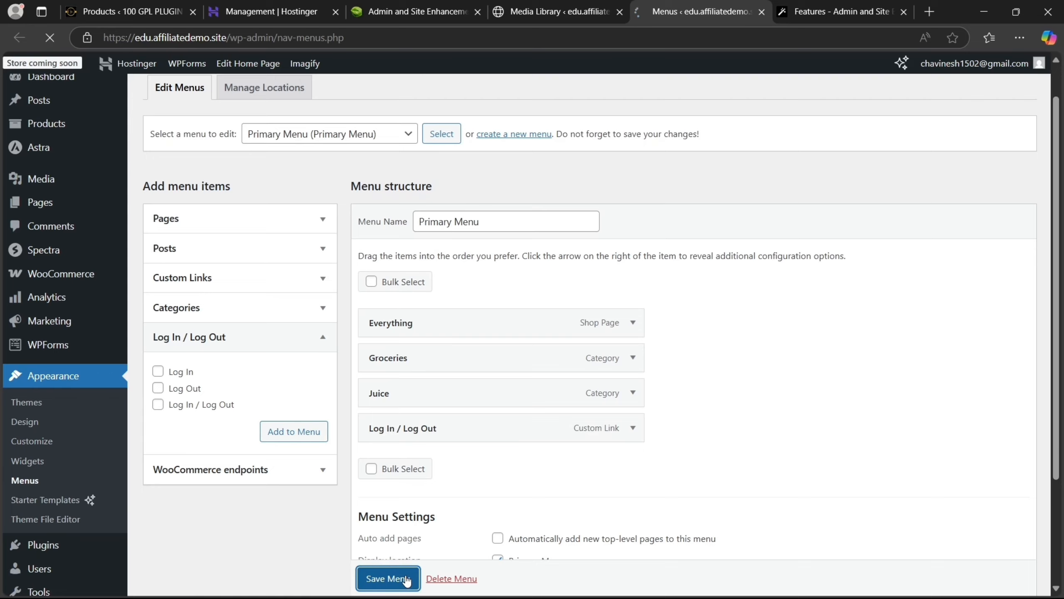
pyautogui.moveTo(722, 597)
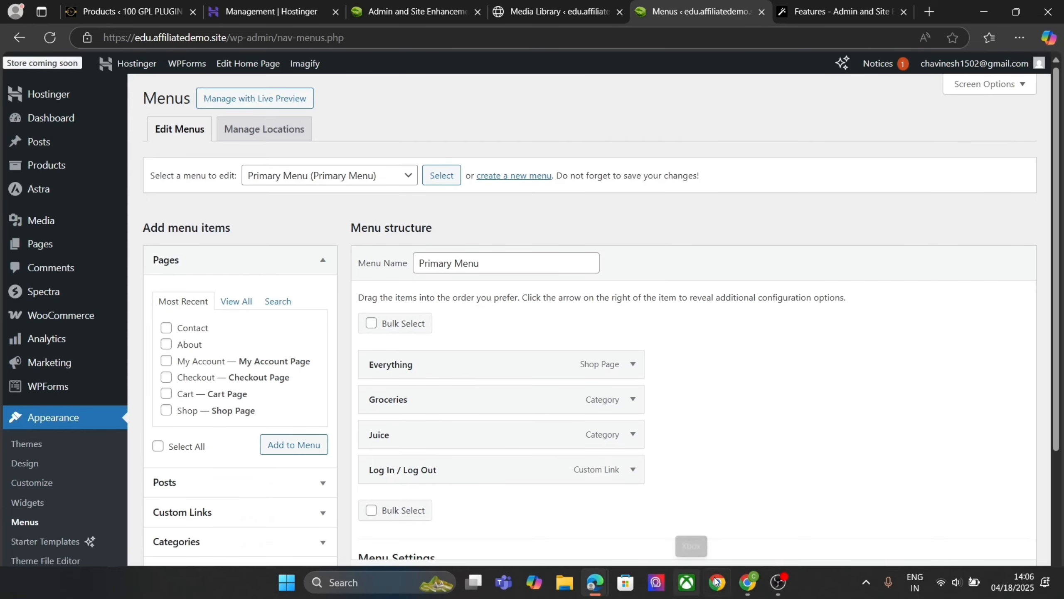
pyautogui.moveTo(596, 582)
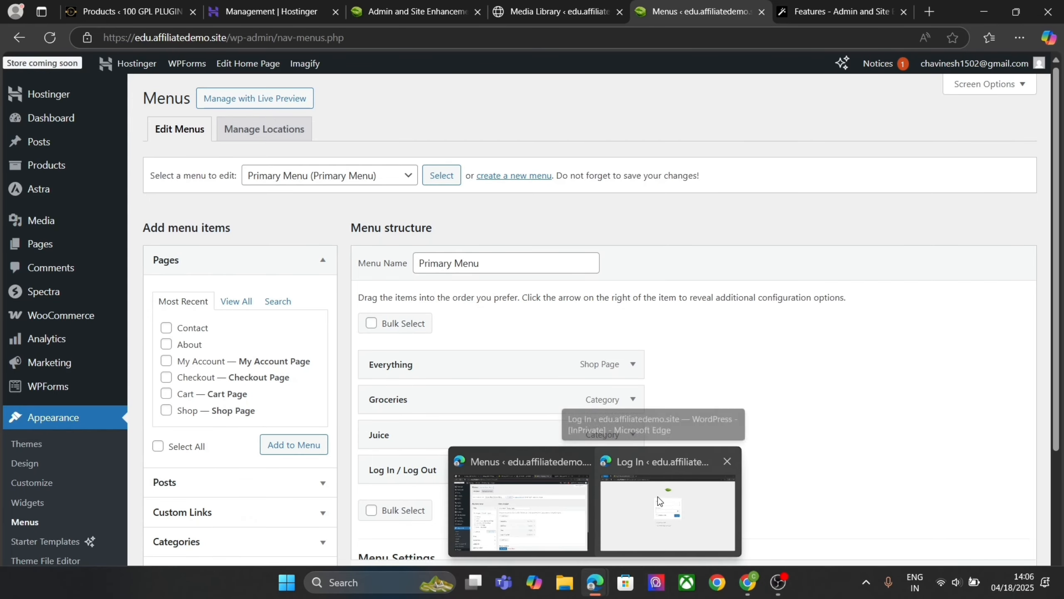
pyautogui.click(657, 497)
# Strip the login path in the private window to view the homepage's Log In link
pyautogui.moveTo(400, 35); pyautogui.dragTo(234, 36)
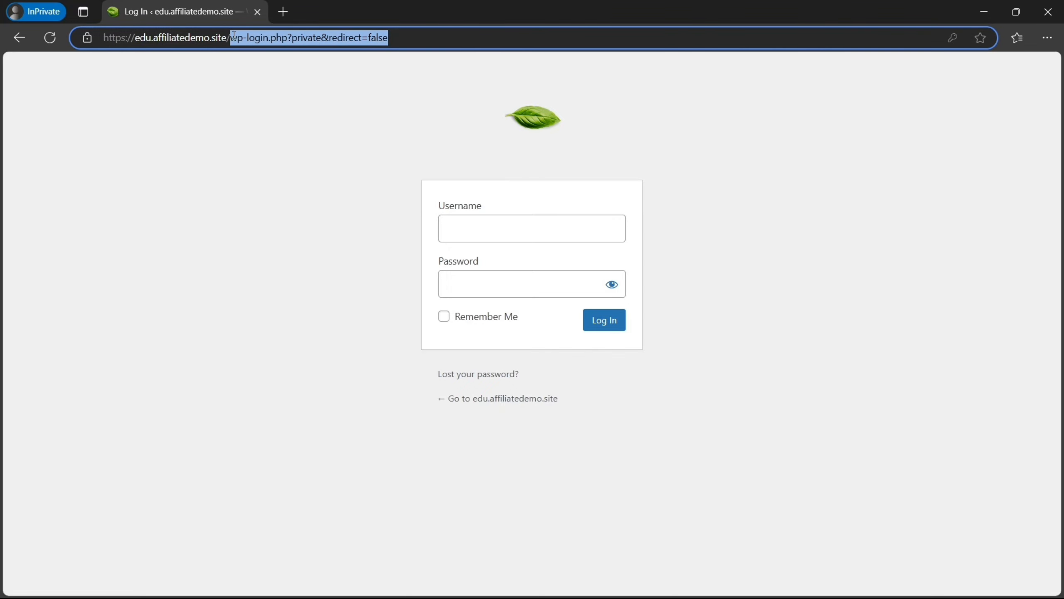
pyautogui.press('BackSpace')
pyautogui.press('Return')
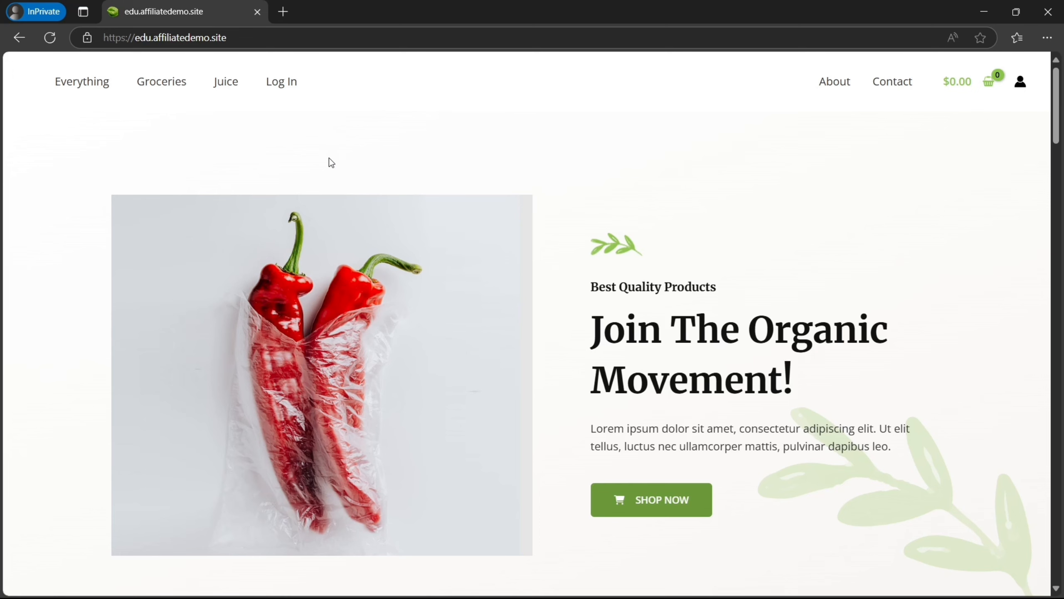
pyautogui.moveTo(640, 596)
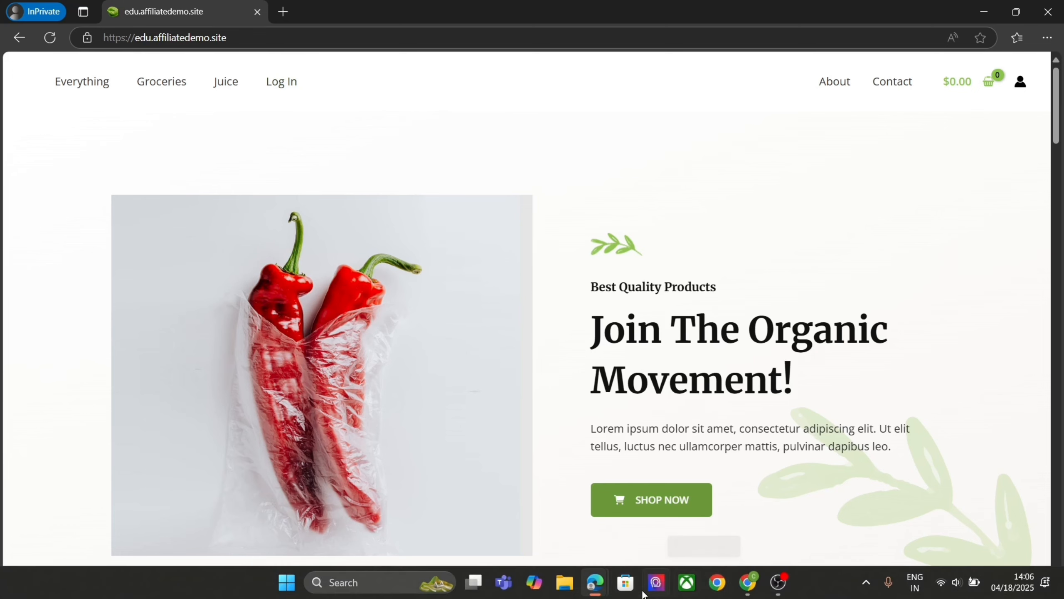
pyautogui.moveTo(594, 583)
pyautogui.click(550, 519)
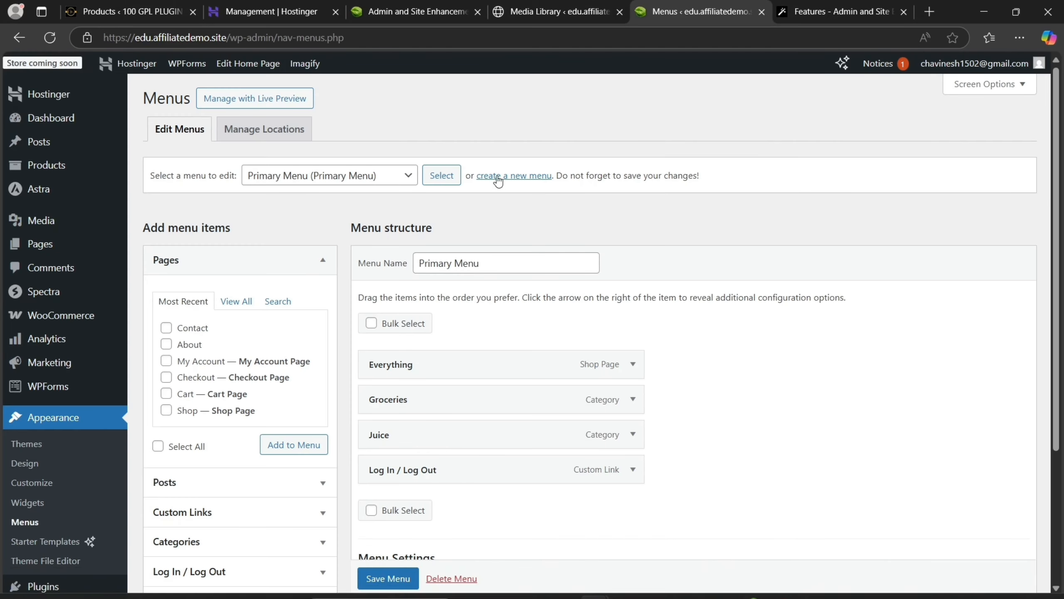
# Toggle the Last Login Column, view the users list, and reopen ASE Enhancements in a new tab
pyautogui.click(434, 5)
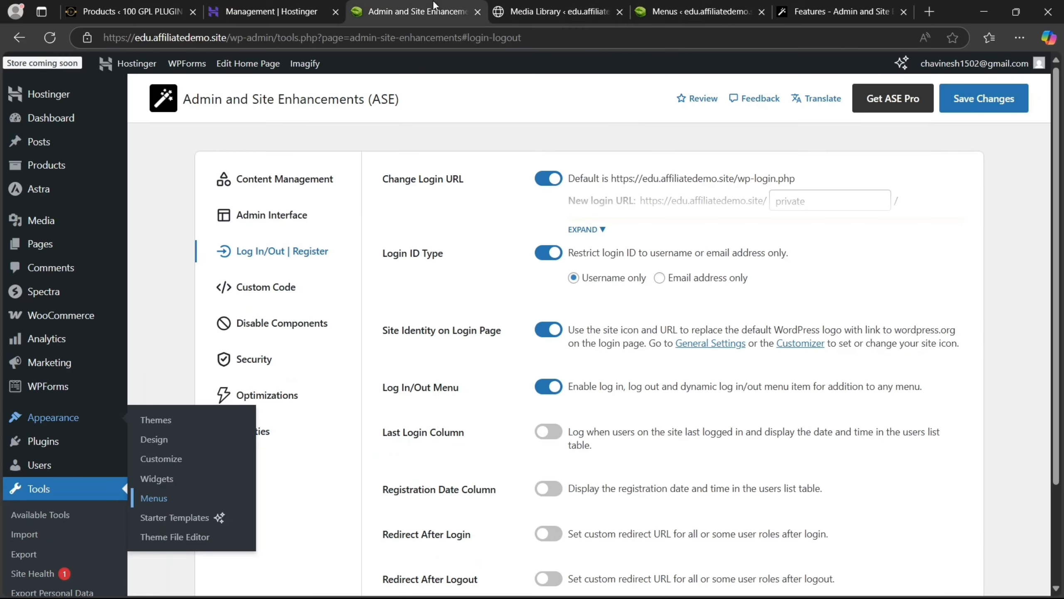
pyautogui.click(547, 433)
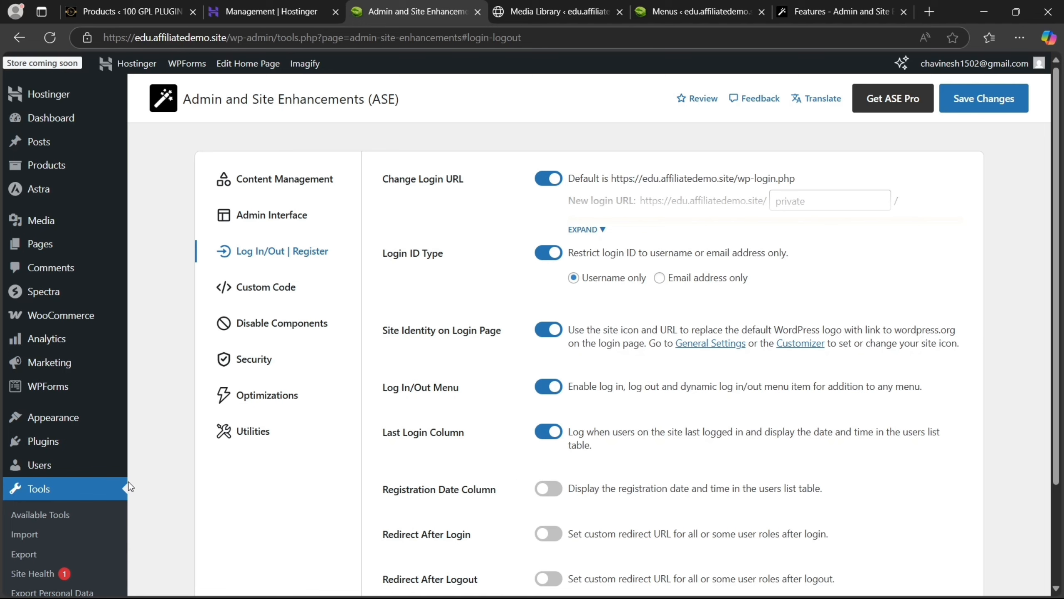
pyautogui.moveTo(122, 466)
pyautogui.click(153, 472)
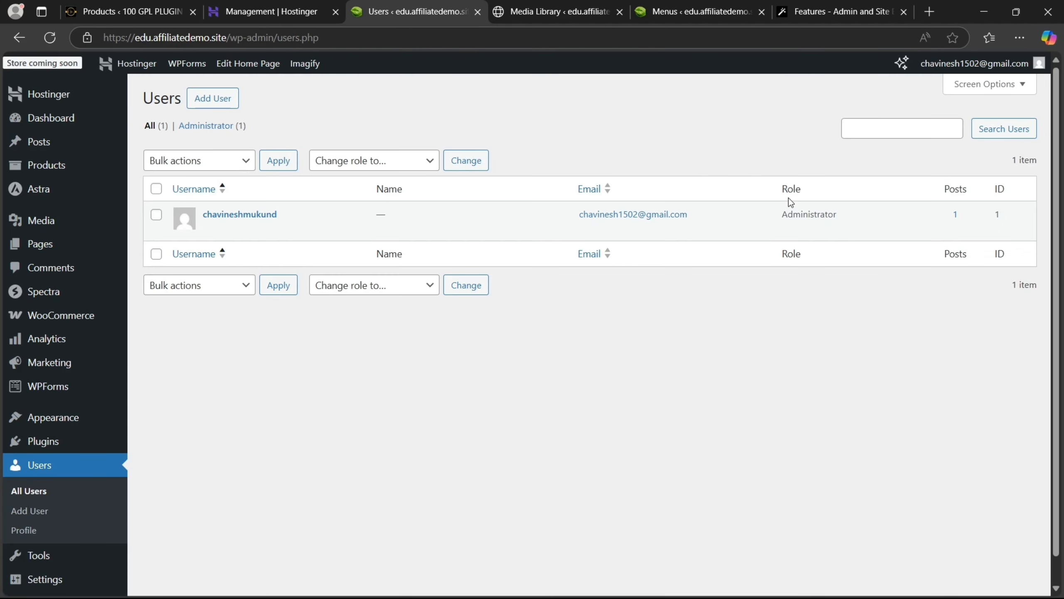
pyautogui.click(595, 4)
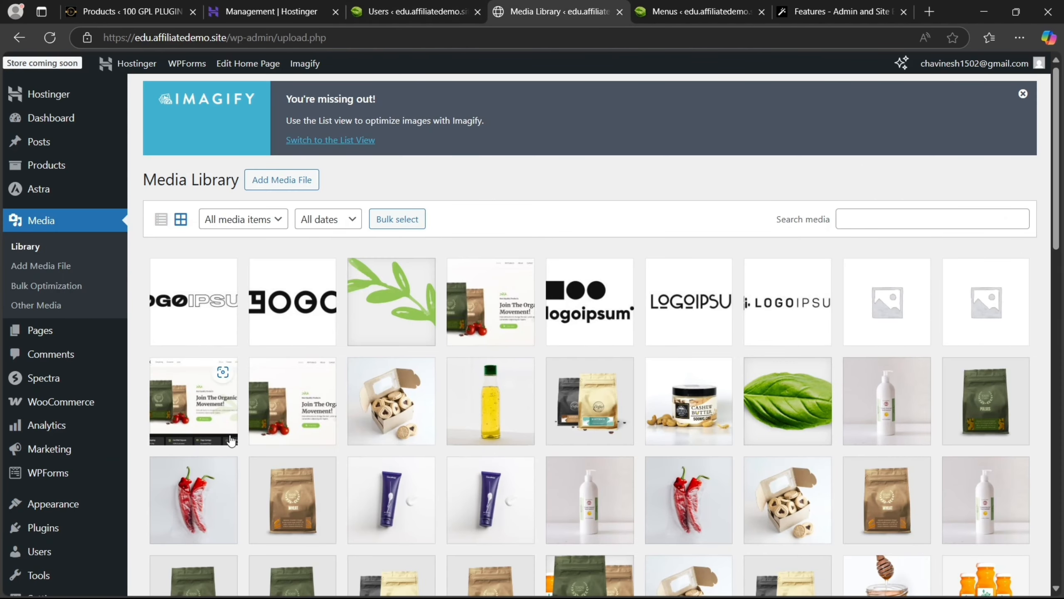
pyautogui.moveTo(52, 510)
pyautogui.moveTo(42, 573)
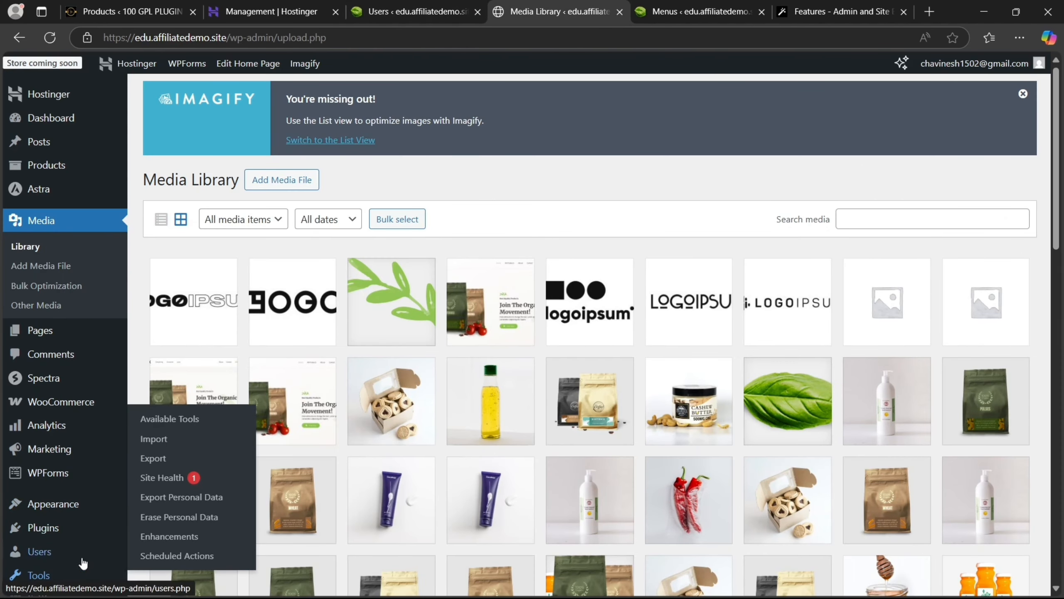
pyautogui.rightClick(157, 542)
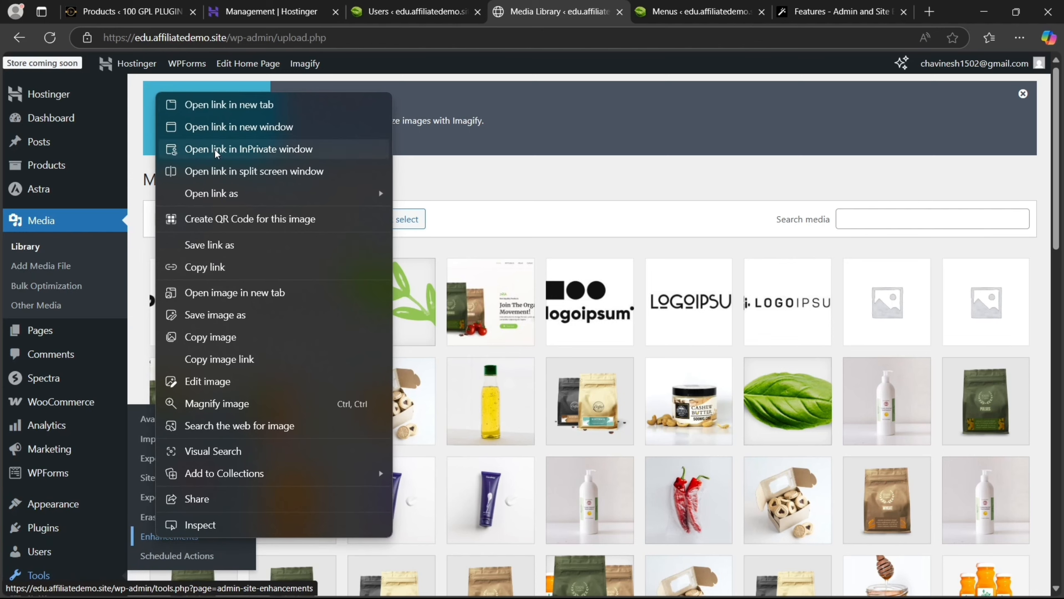
pyautogui.click(214, 105)
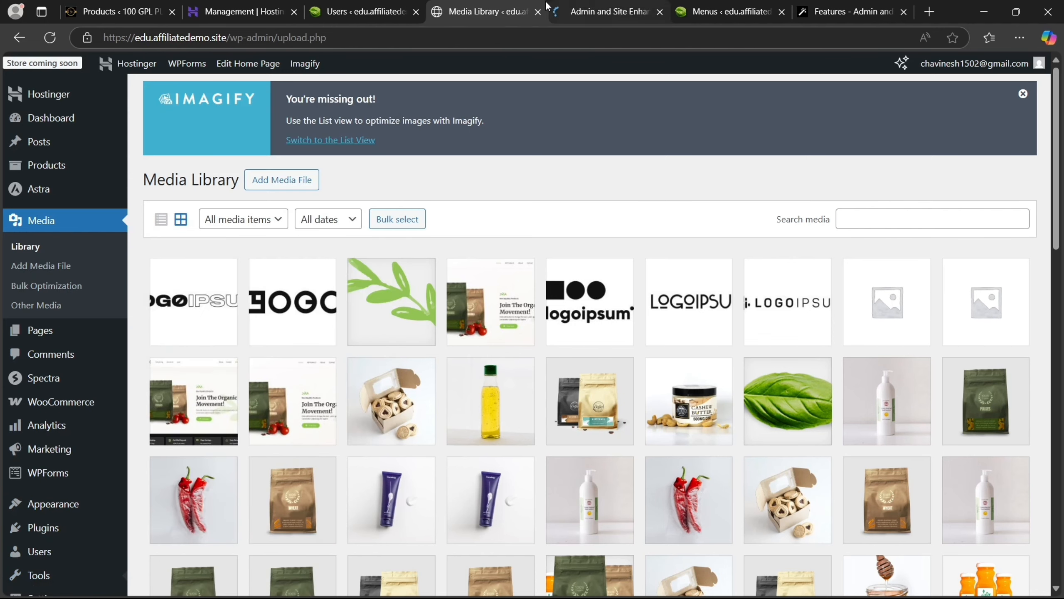
pyautogui.click(538, 12)
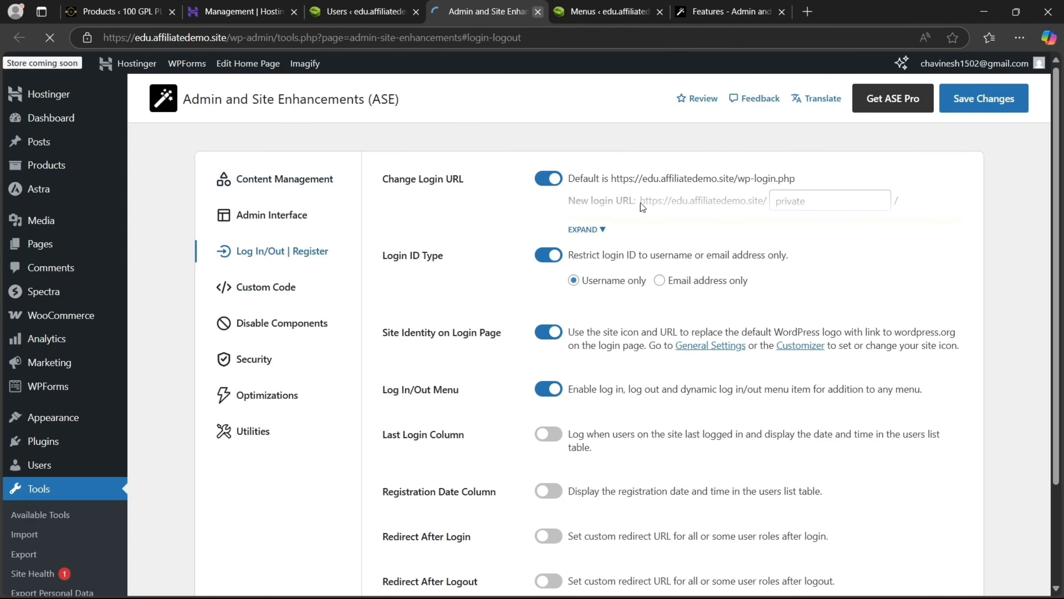
# Enable and save both the Last Login Column and the Registration Date Column
pyautogui.click(553, 437)
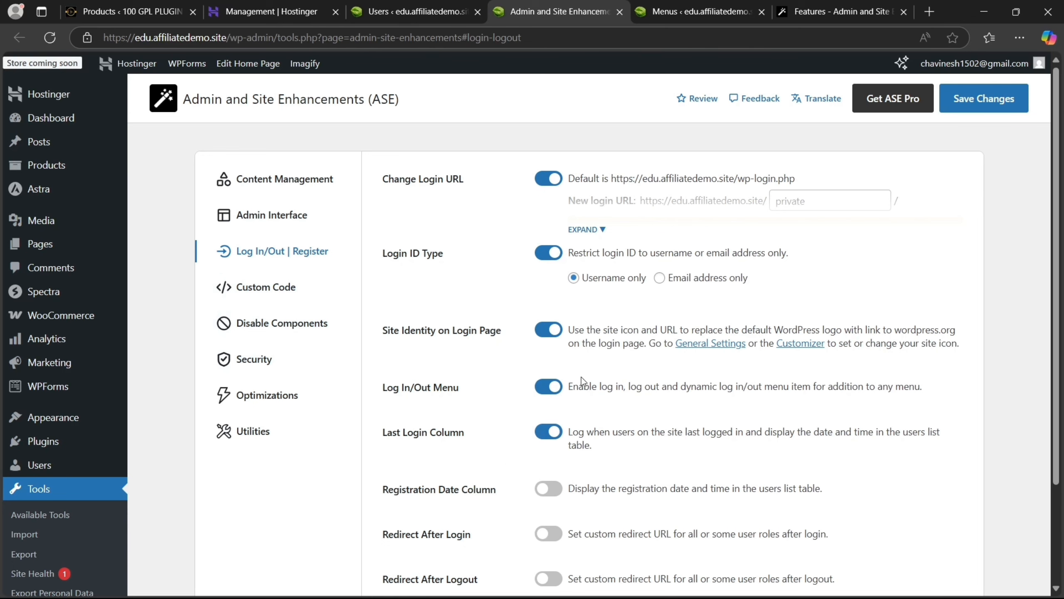
pyautogui.click(979, 108)
pyautogui.click(547, 490)
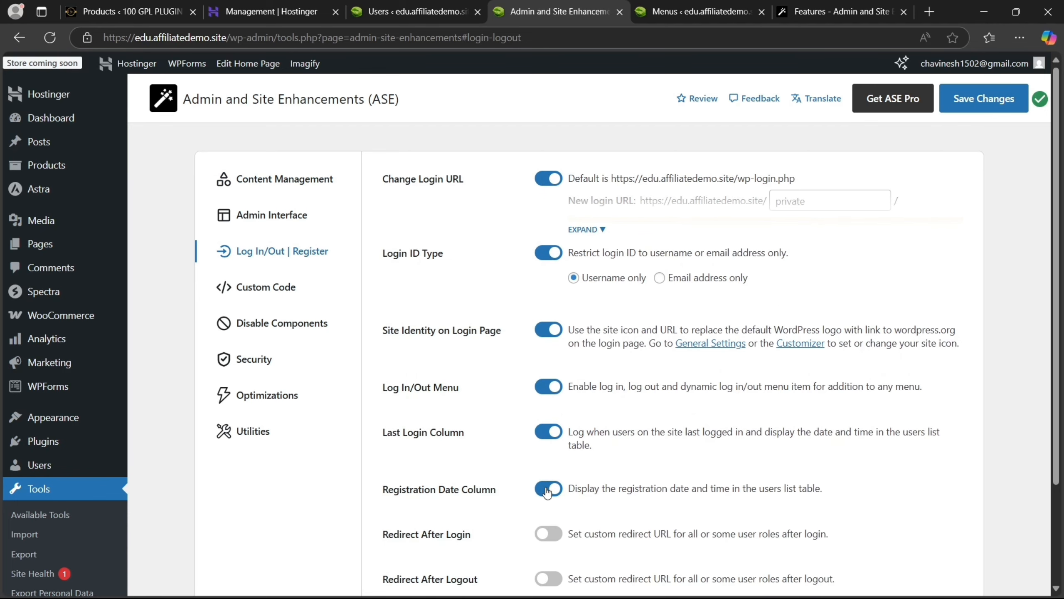
pyautogui.click(1001, 106)
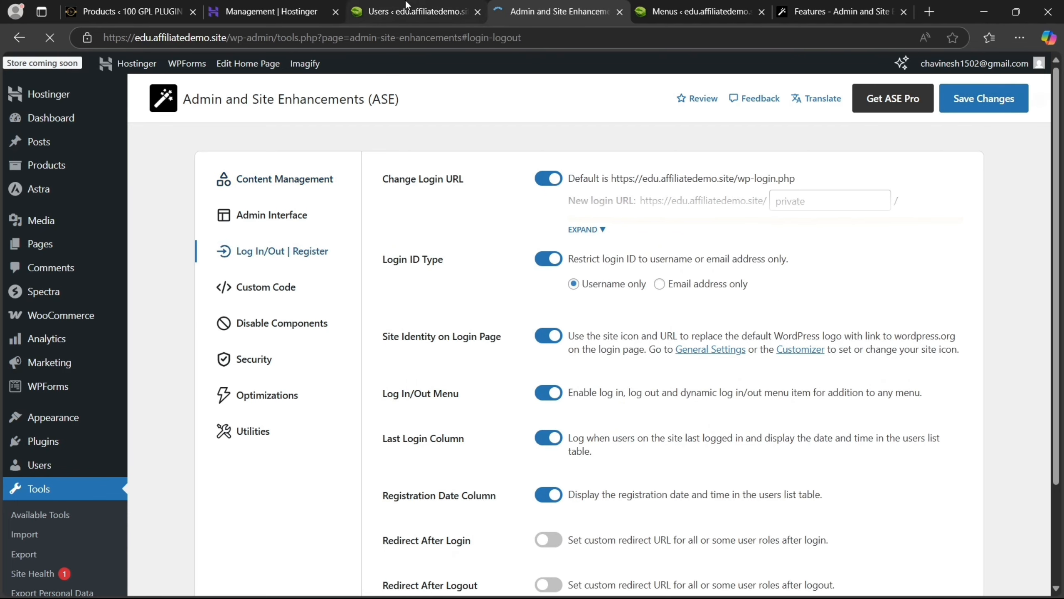
pyautogui.click(409, 11)
# Reload the Users list to confirm the new Last Login and Registered columns
pyautogui.click(50, 37)
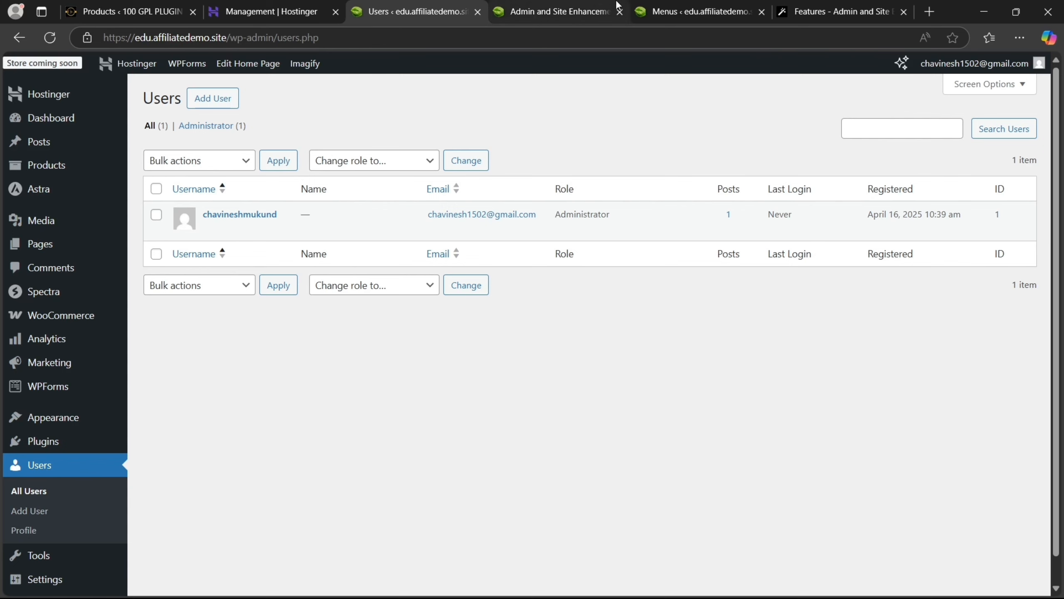
pyautogui.click(562, 6)
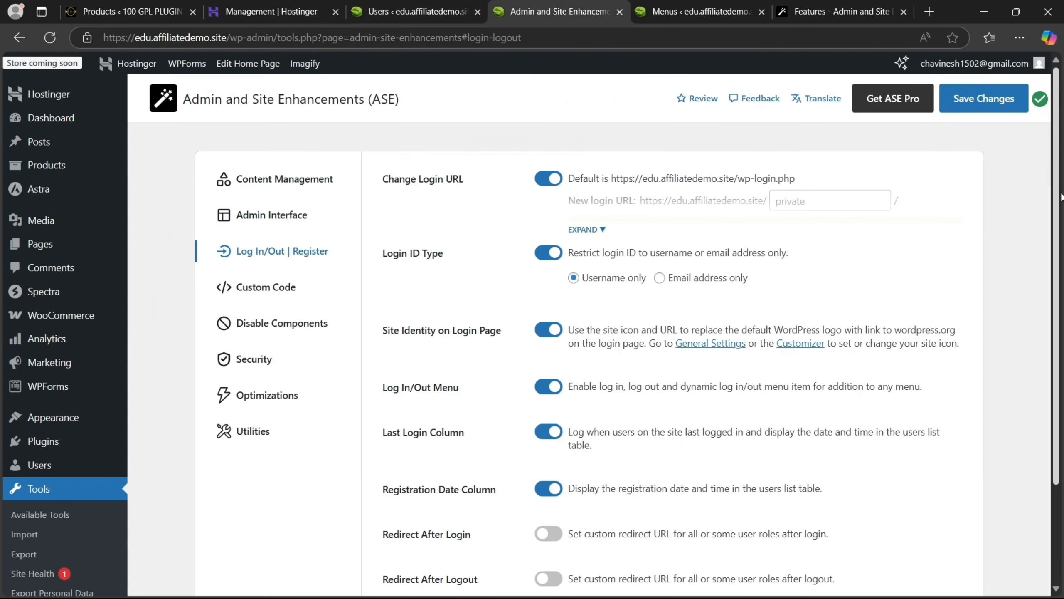
pyautogui.scroll(-3, 1061, 196)
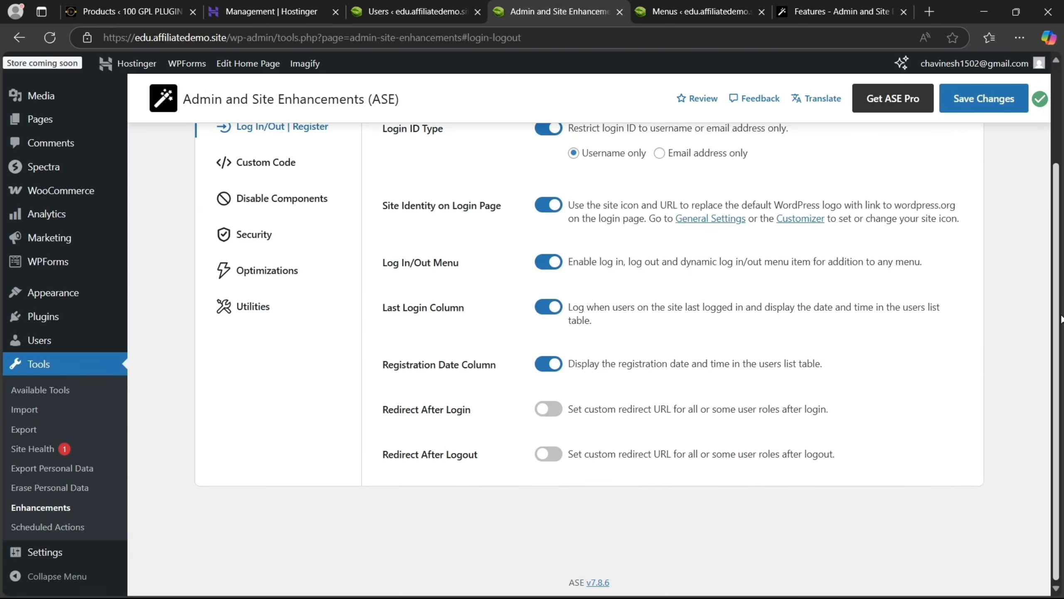
# Leave Redirect After Login off and enable Redirect After Logout, showing its role options
pyautogui.click(549, 409)
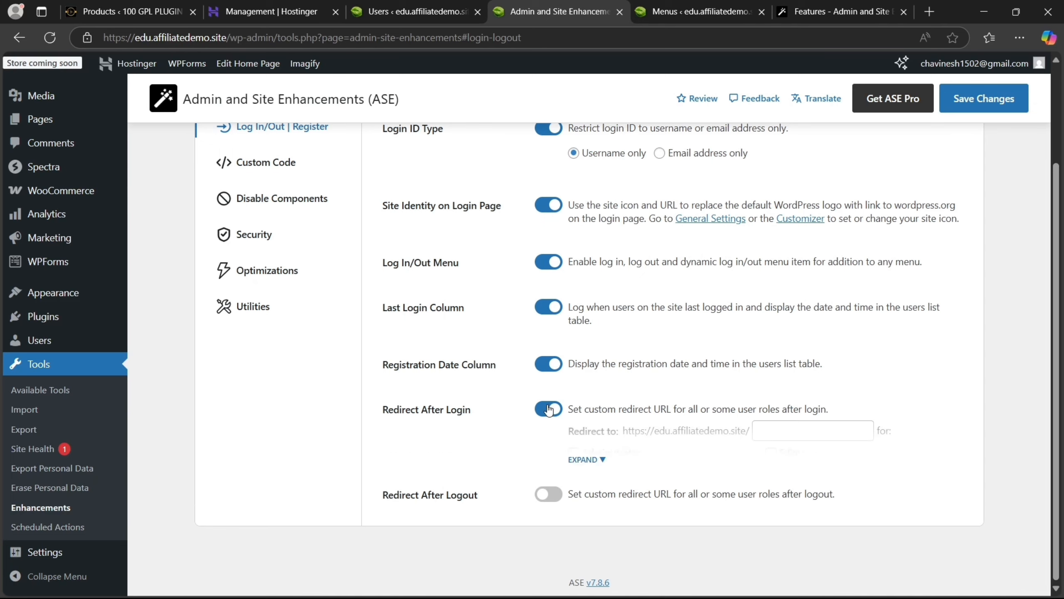
pyautogui.click(586, 459)
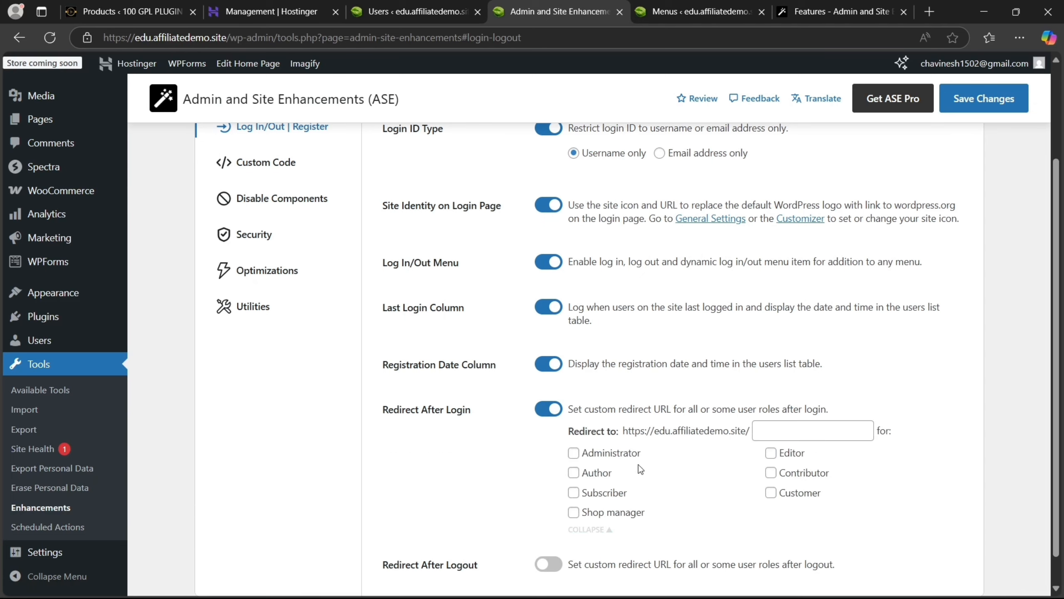
pyautogui.click(549, 410)
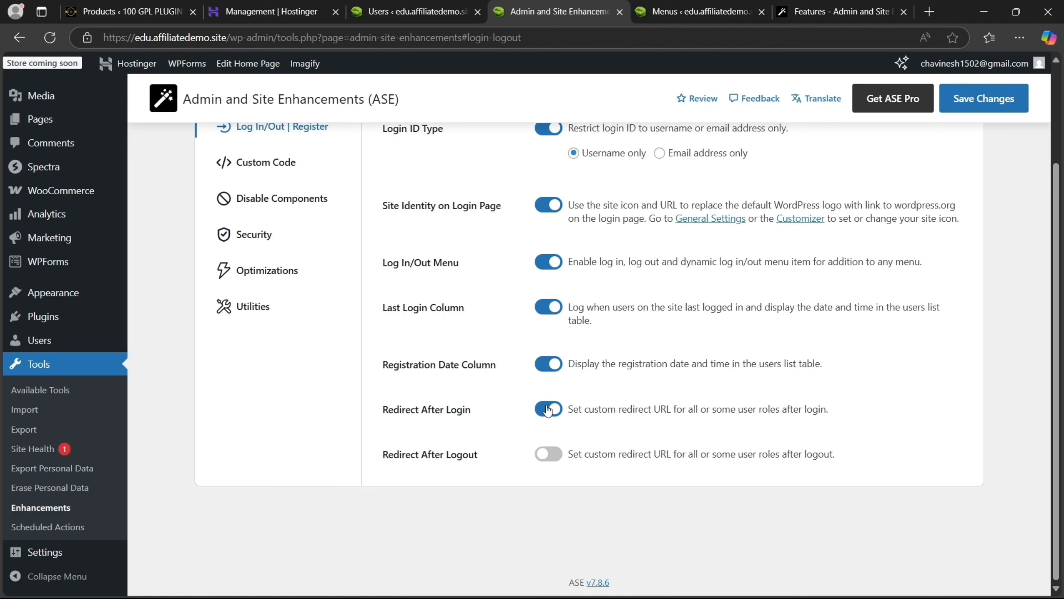
pyautogui.click(553, 457)
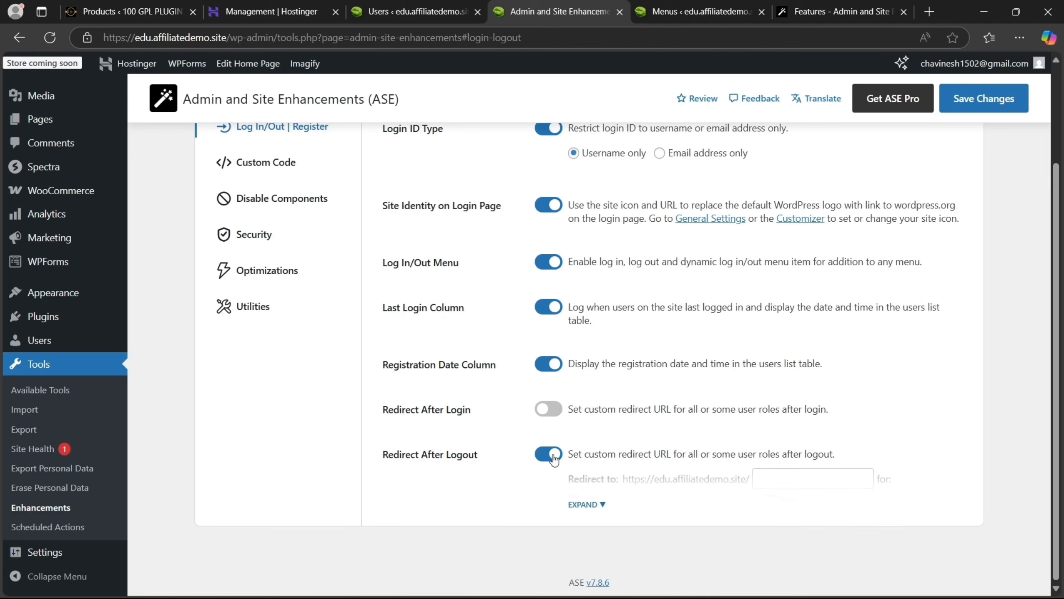
pyautogui.click(601, 505)
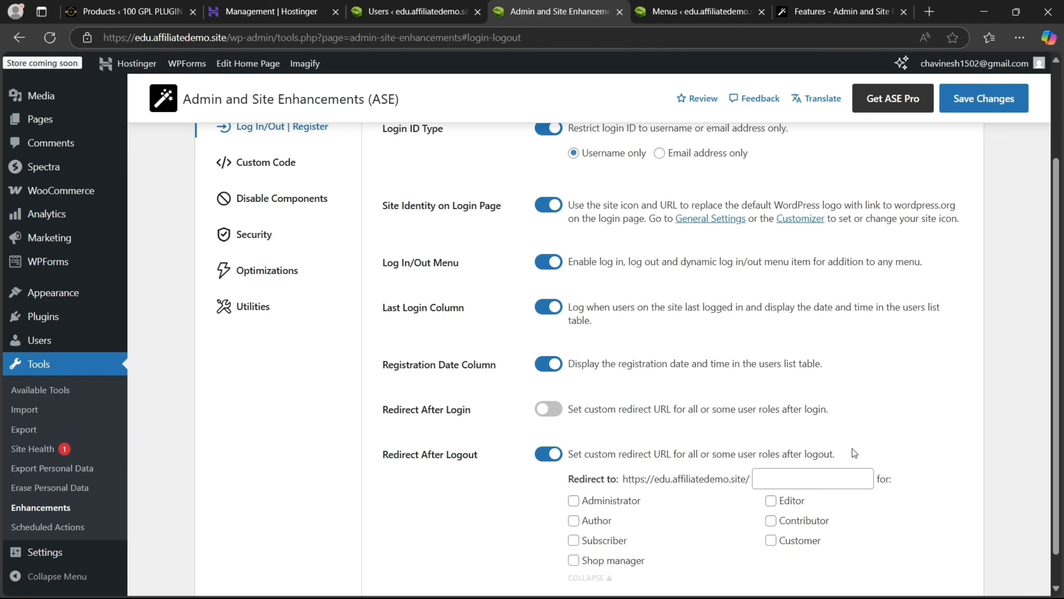
pyautogui.scroll(3, 695, 352)
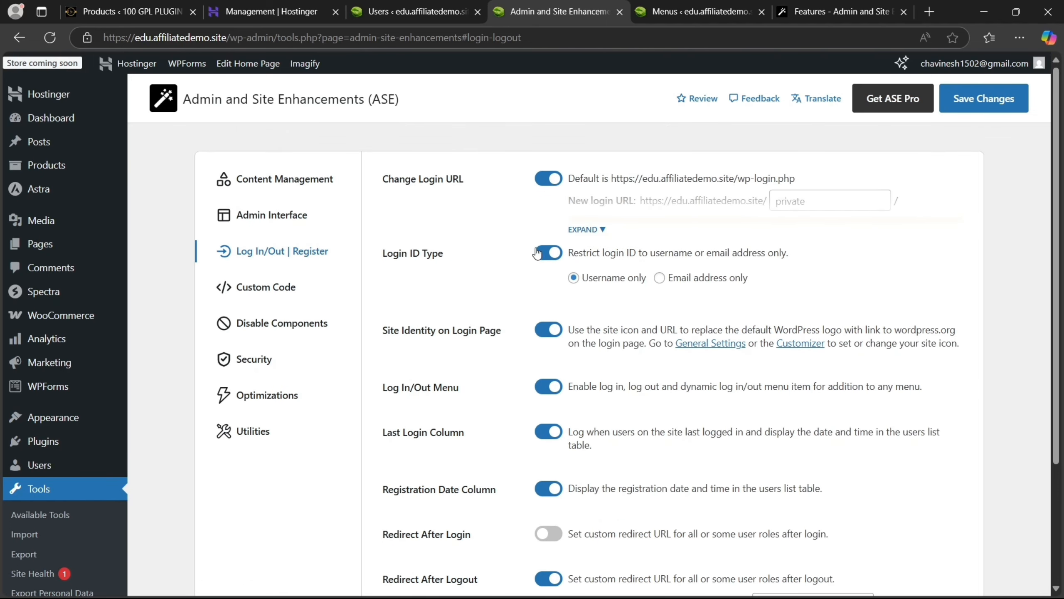
# In Custom Code, try Custom Admin CSS with its expanded editor, then leave it off
pyautogui.click(319, 285)
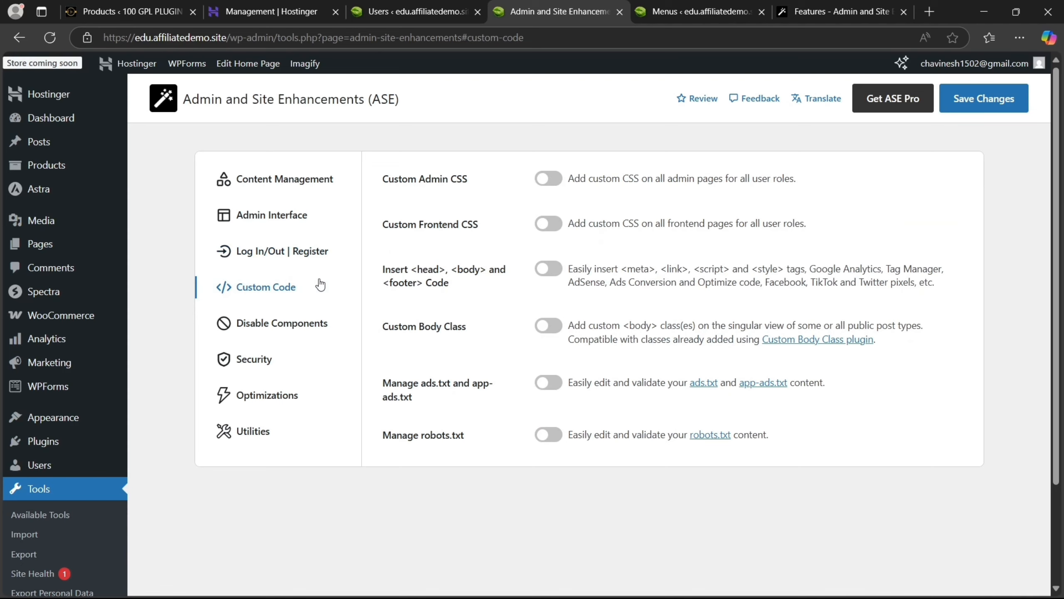
pyautogui.click(548, 179)
pyautogui.click(586, 229)
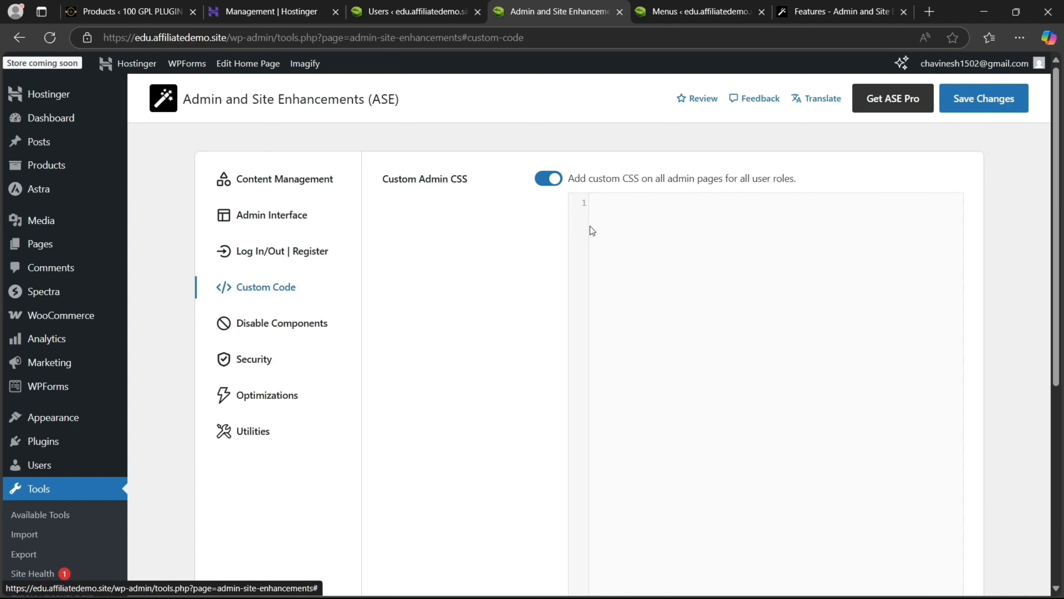
pyautogui.click(552, 179)
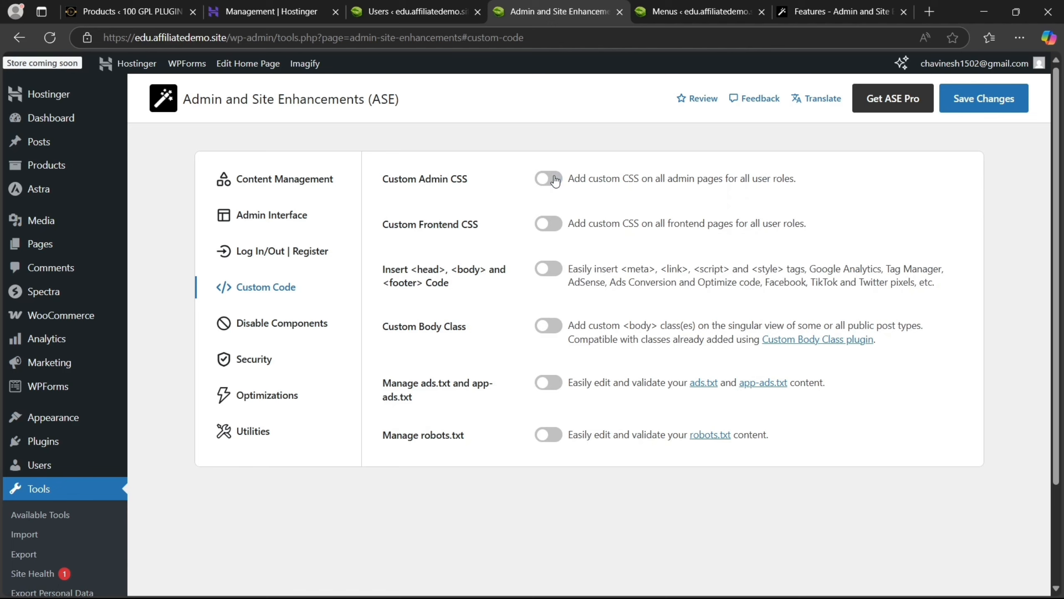
# Enable Custom Frontend CSS and Custom Body Class, then go to Disable Components
pyautogui.click(539, 227)
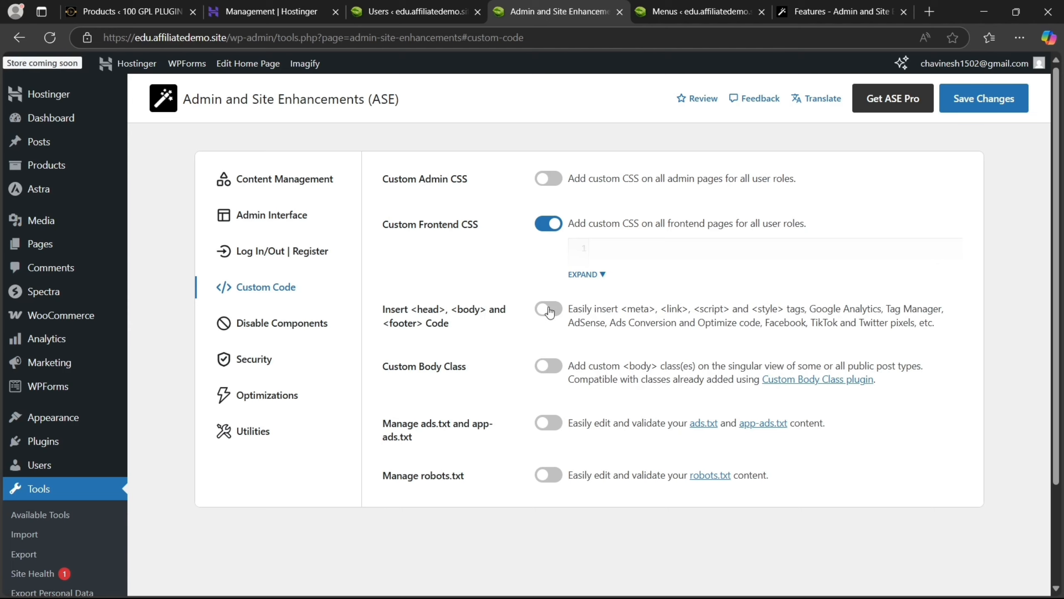
pyautogui.click(546, 366)
pyautogui.click(546, 366)
pyautogui.click(547, 366)
pyautogui.click(546, 366)
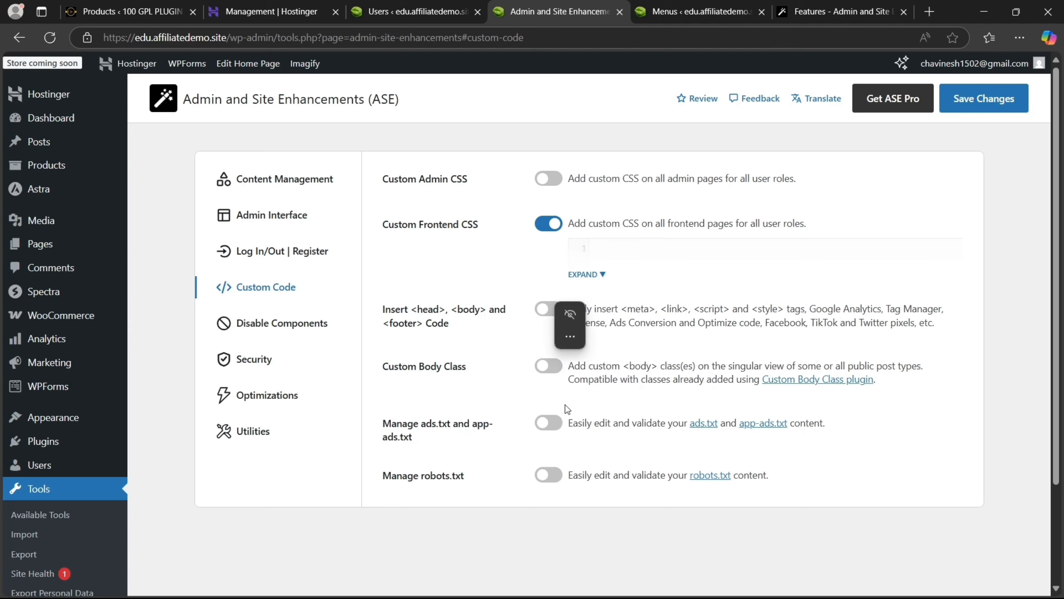
pyautogui.click(548, 368)
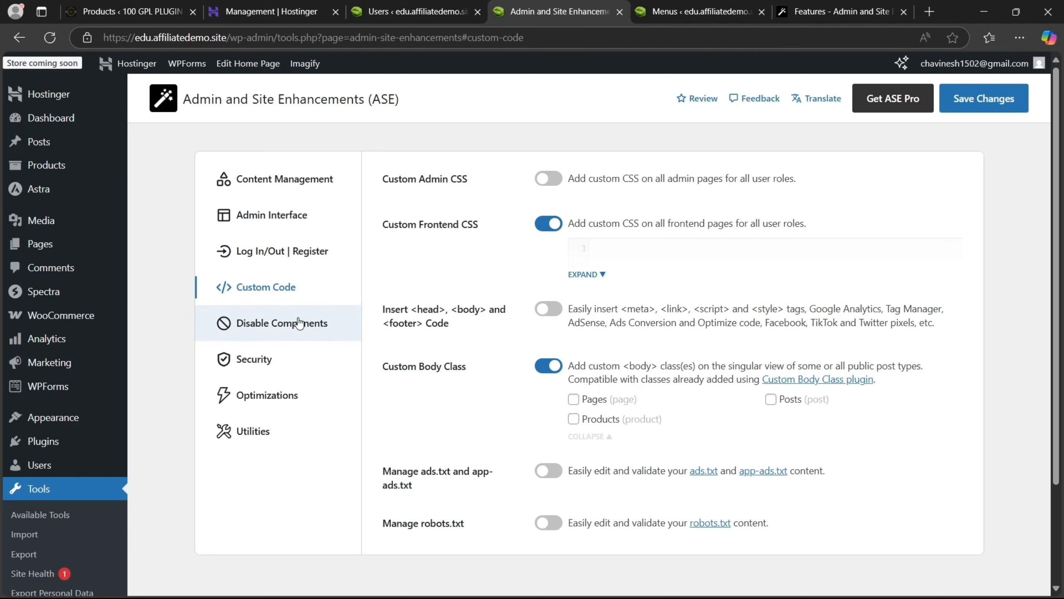
pyautogui.click(306, 343)
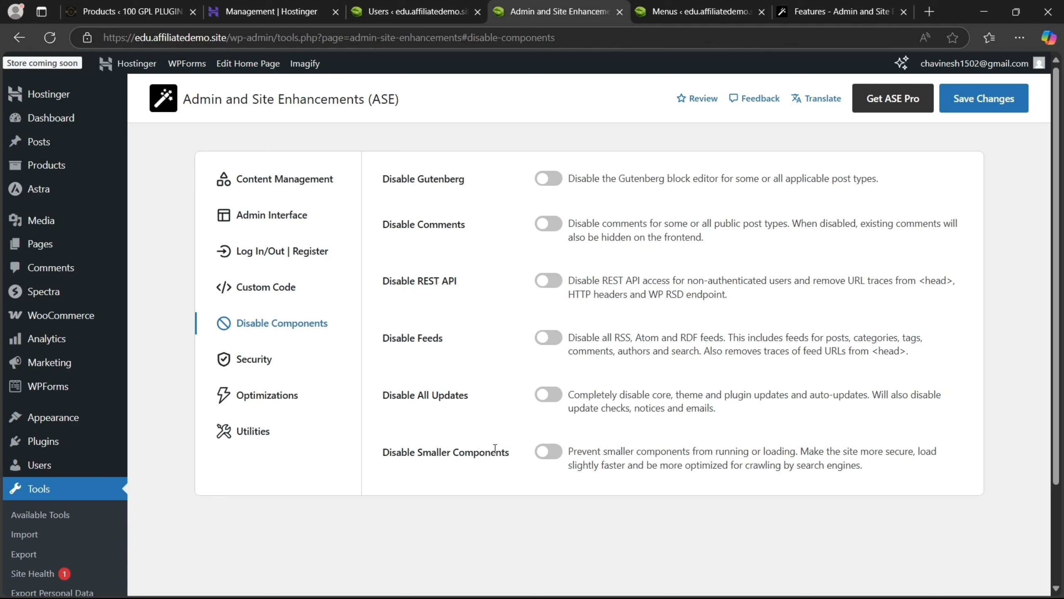
# Preview the Disable Smaller Components list, leave it off, and go to Security settings
pyautogui.click(540, 455)
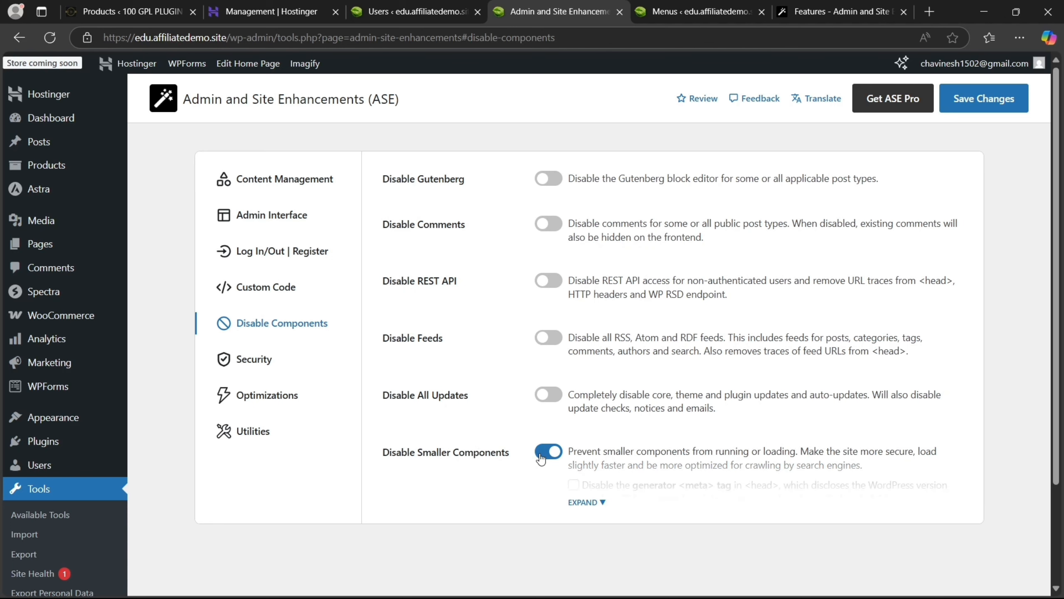
pyautogui.click(585, 501)
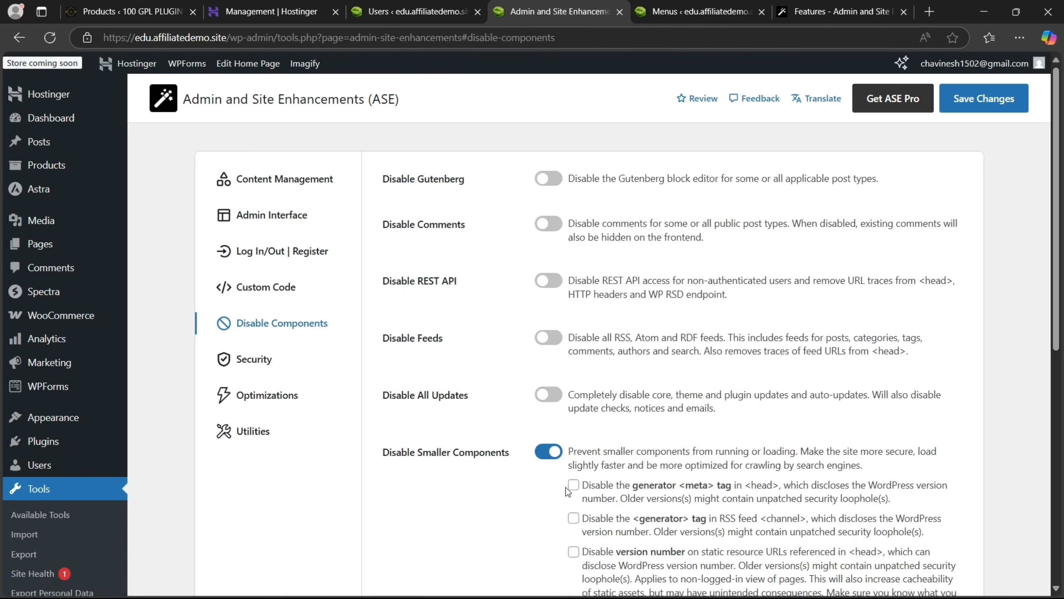
pyautogui.click(548, 452)
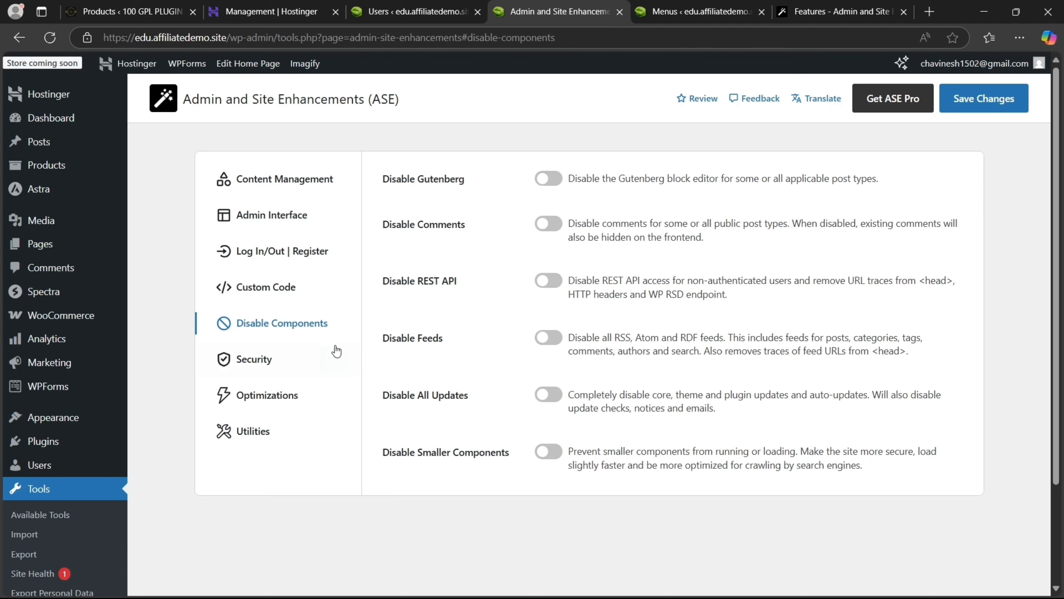
pyautogui.click(304, 353)
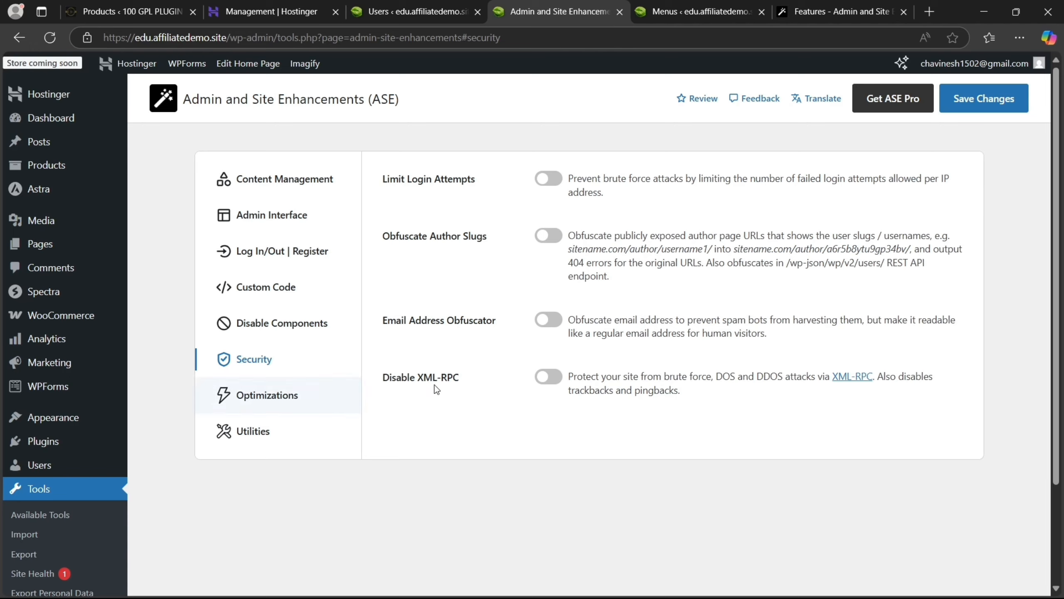
# Browse ASE's Optimizations and Utilities settings, then switch to the wpase.com Features page
pyautogui.click(283, 402)
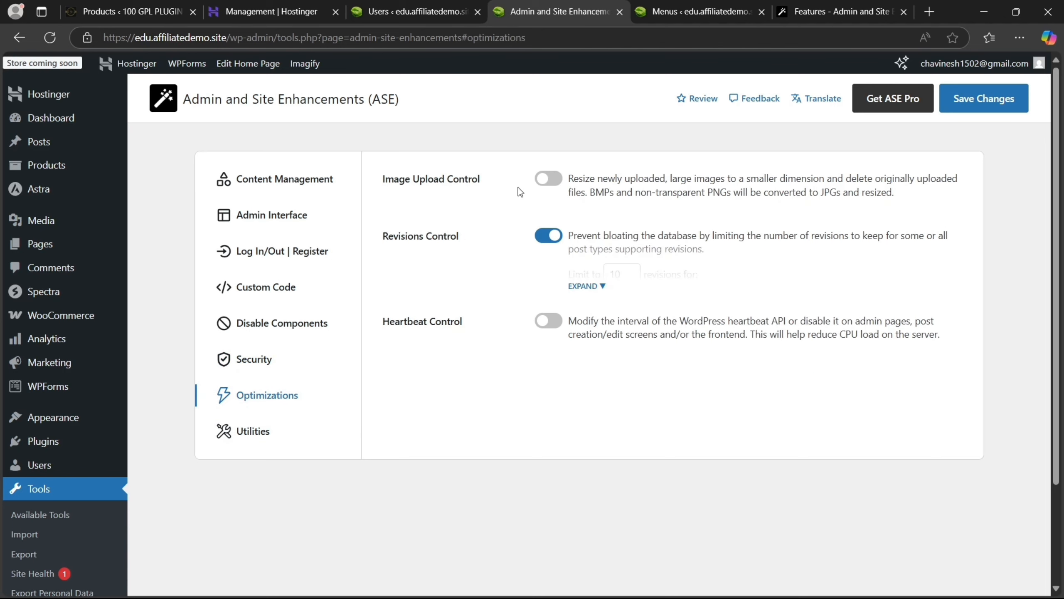
pyautogui.click(290, 435)
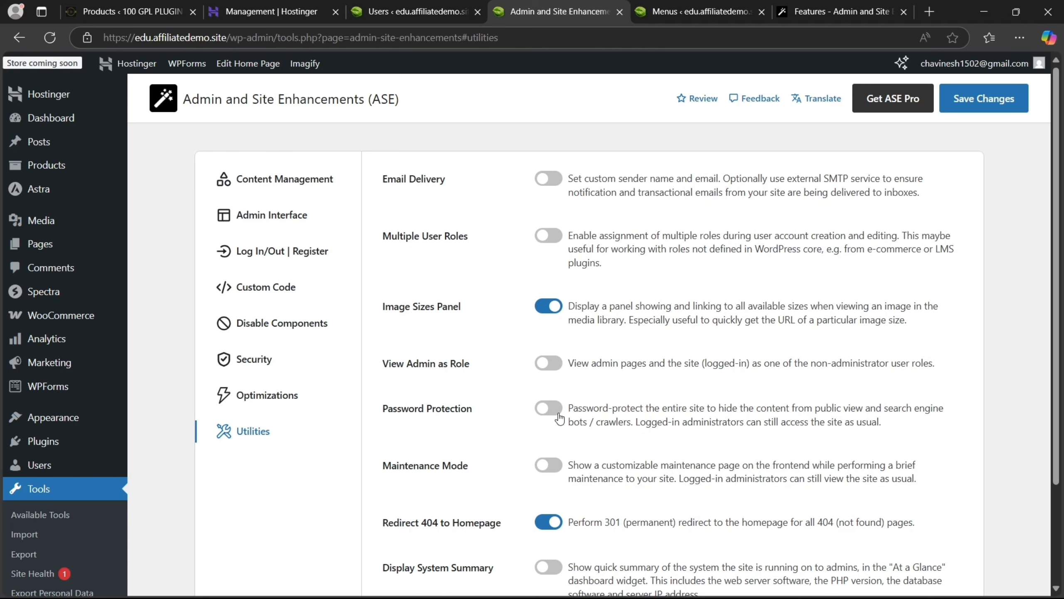
pyautogui.click(872, 8)
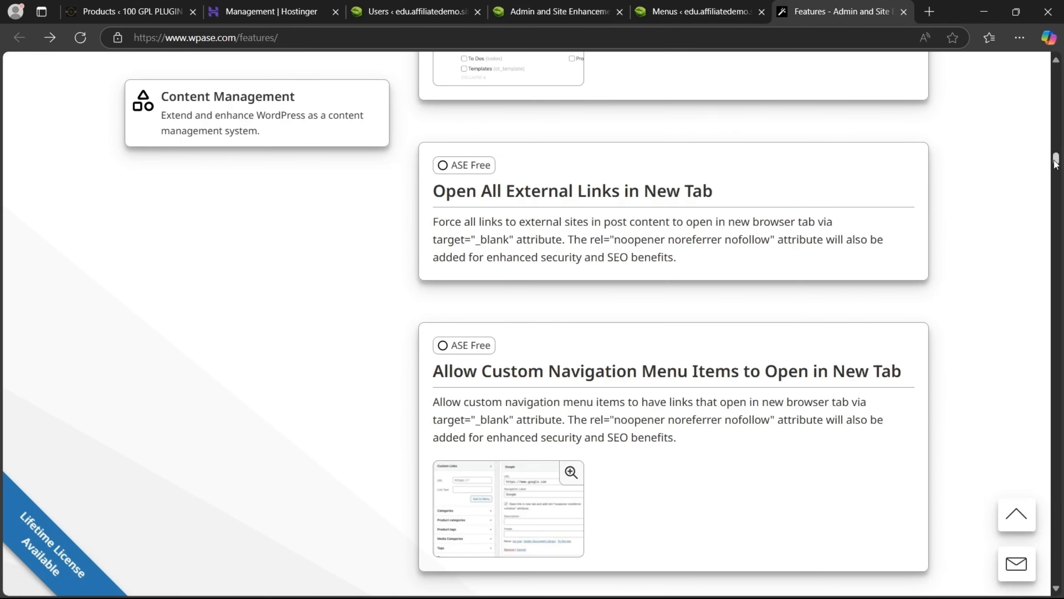
# Scroll the wpase.com features list and go to the Pricing page with ASE Pro annual plans
pyautogui.moveTo(1055, 158); pyautogui.dragTo(1053, 52)
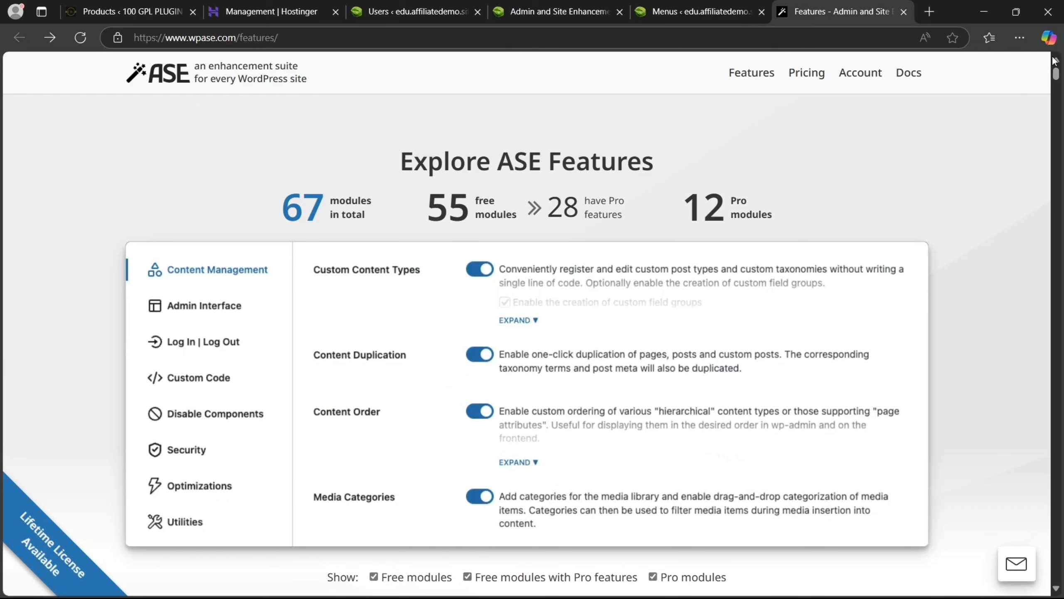
pyautogui.click(812, 69)
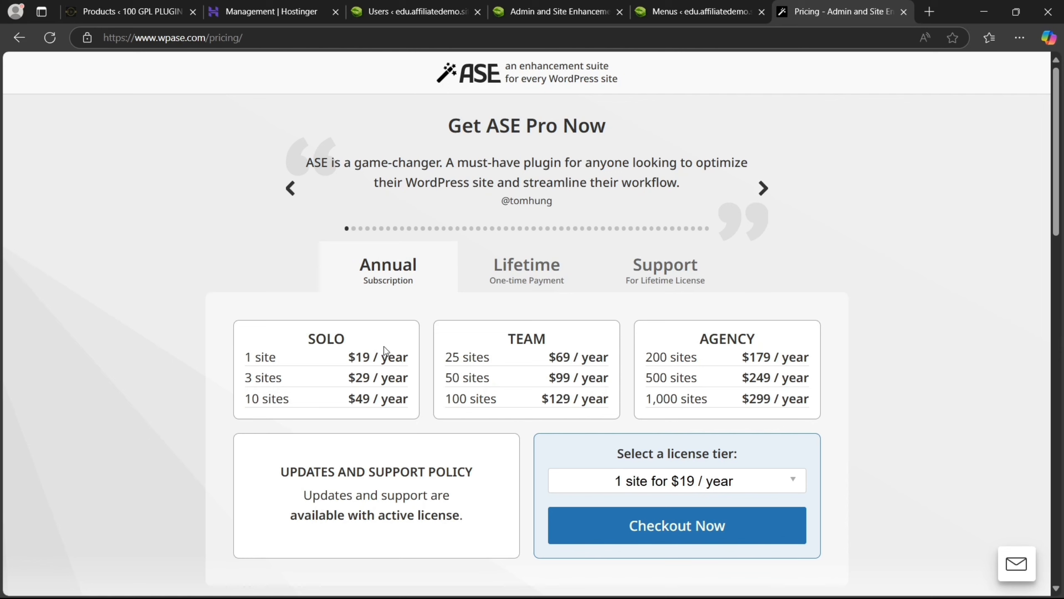
# Start checkout for the 1-site ASE Pro plan with PayPal billing, then return to WordPress admin
pyautogui.click(626, 527)
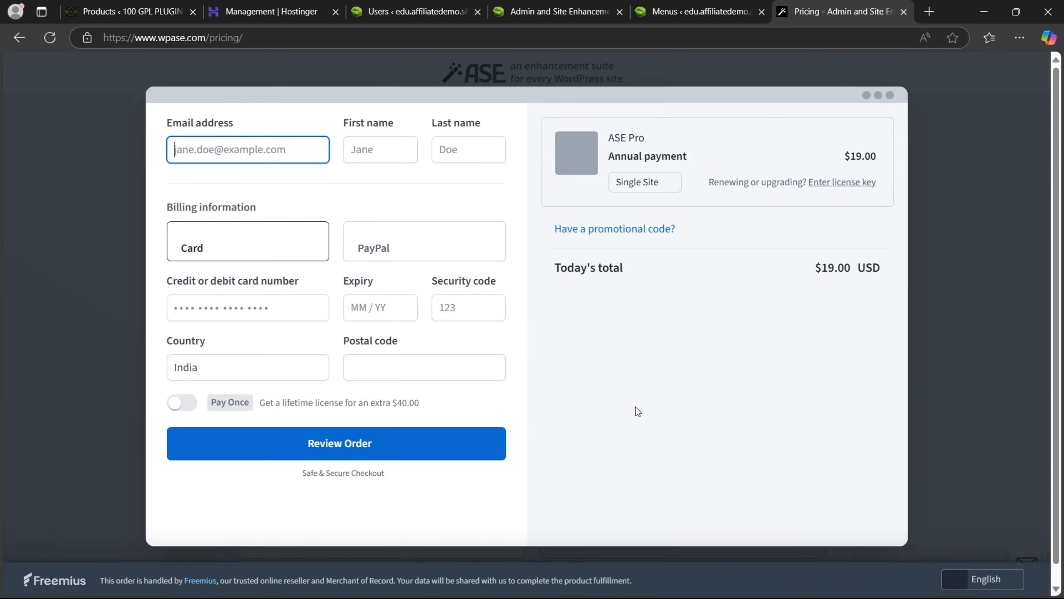
pyautogui.click(285, 236)
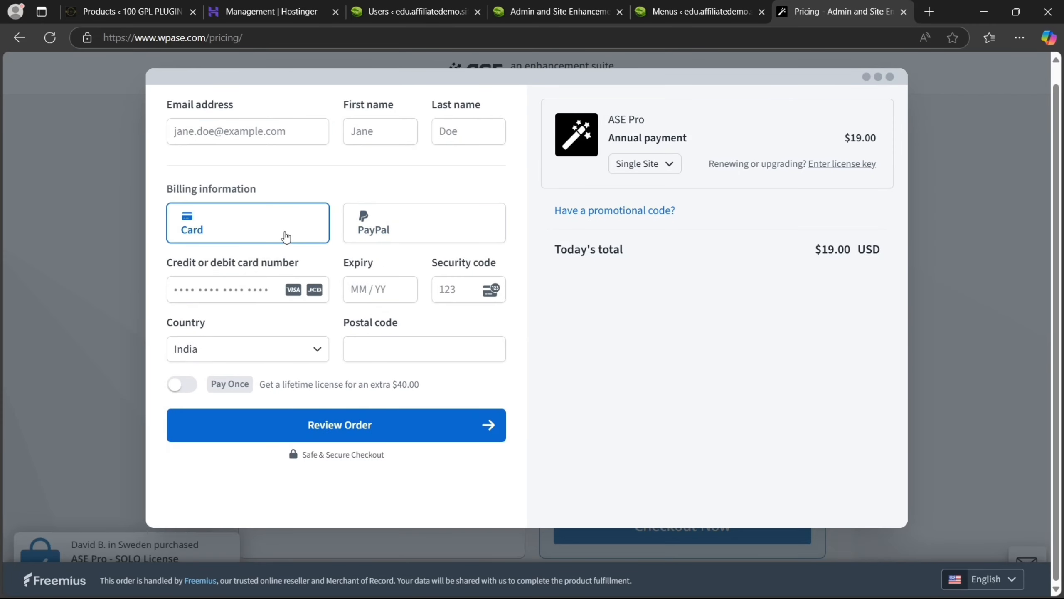
pyautogui.click(393, 231)
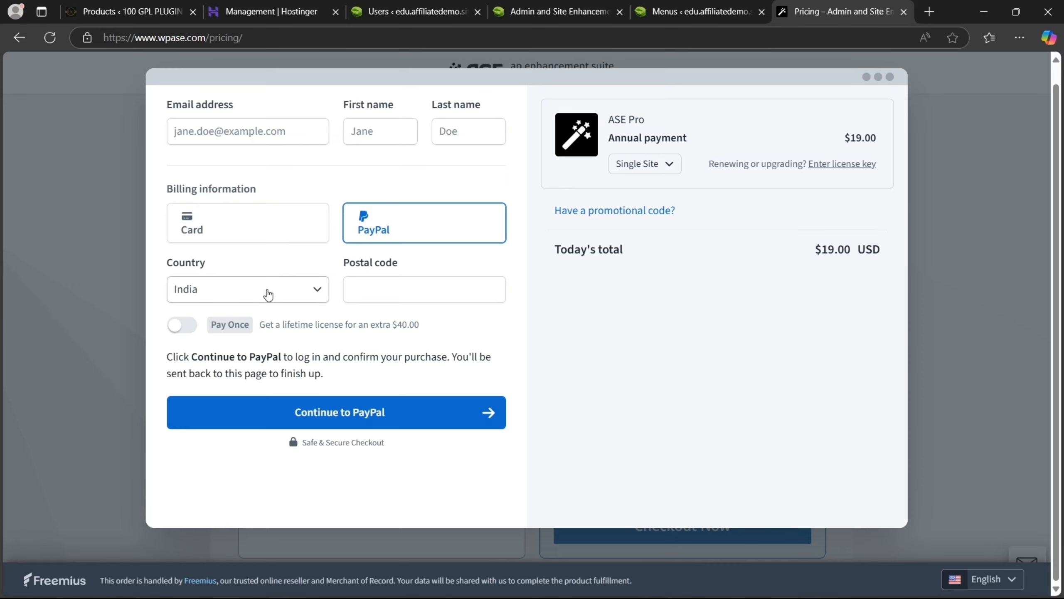
pyautogui.click(400, 5)
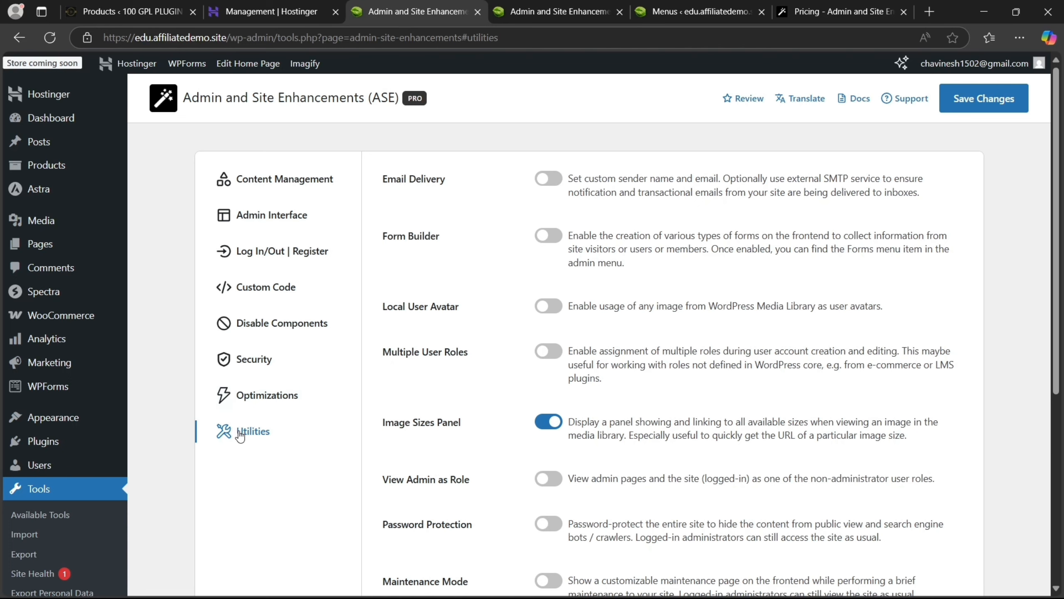
# Switch on Custom Content Types under Content Management, view its details, and save the ASE settings
pyautogui.click(292, 183)
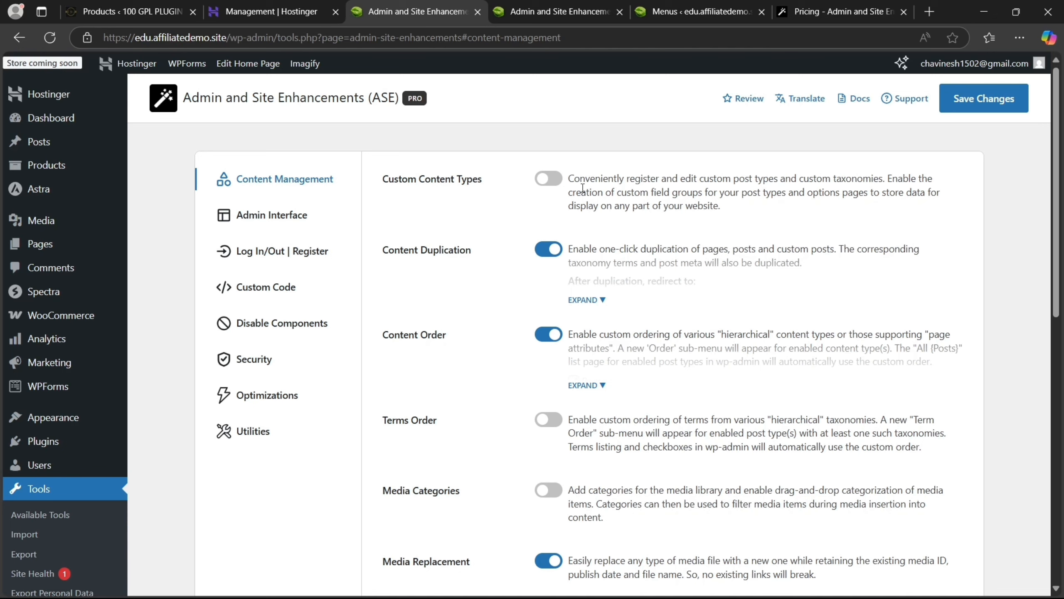
pyautogui.click(553, 179)
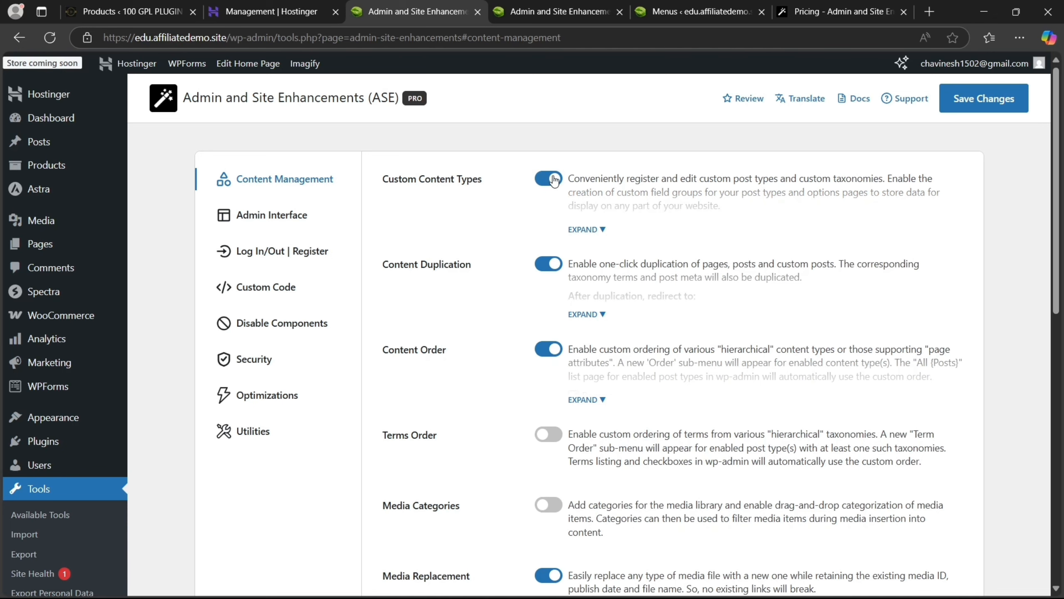
pyautogui.click(587, 229)
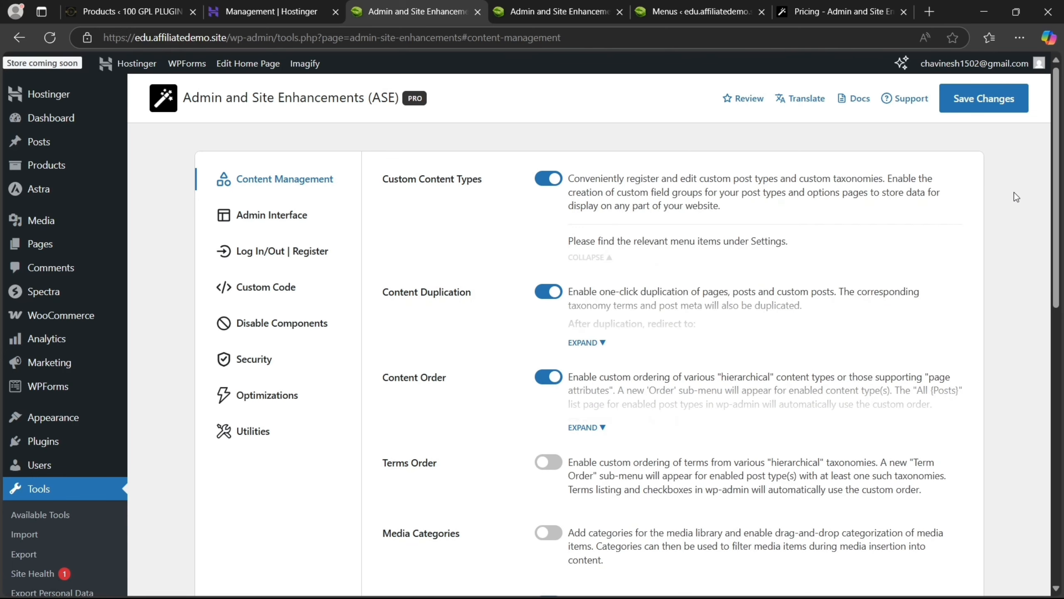
pyautogui.scroll(-3, 1056, 184)
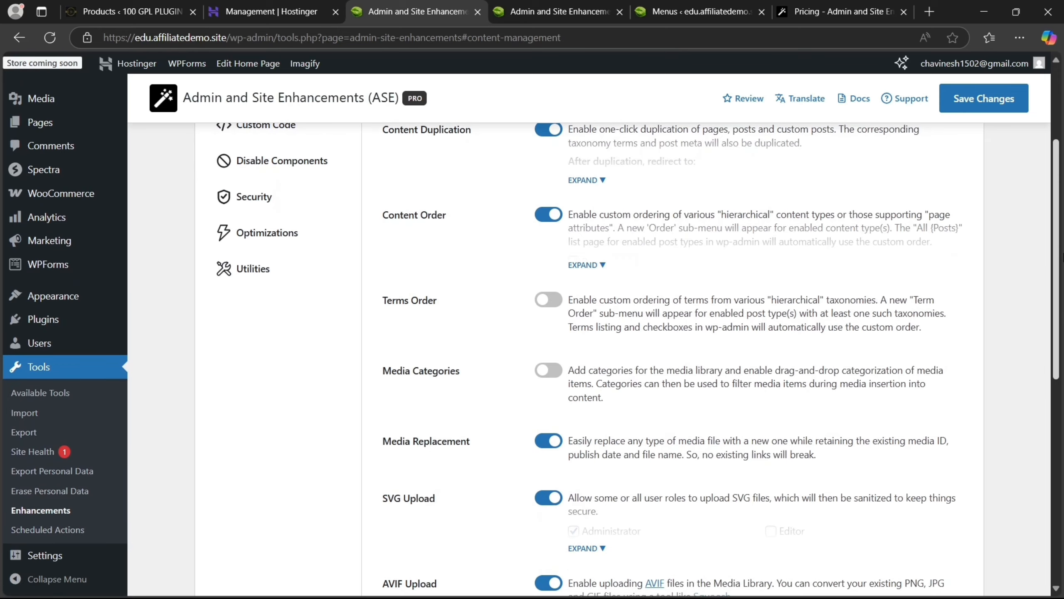
pyautogui.moveTo(39, 556)
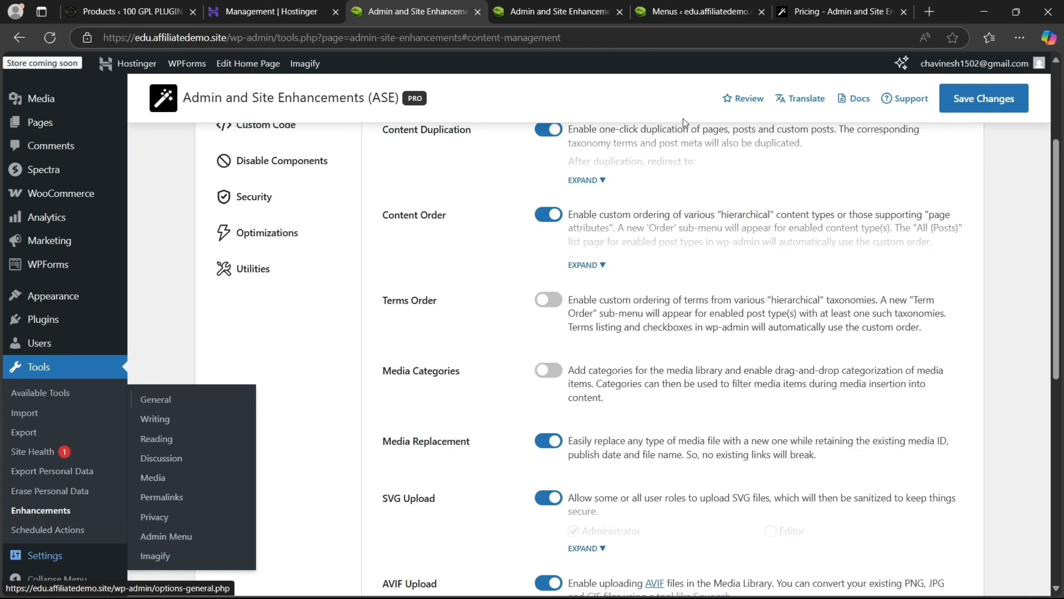
pyautogui.click(974, 101)
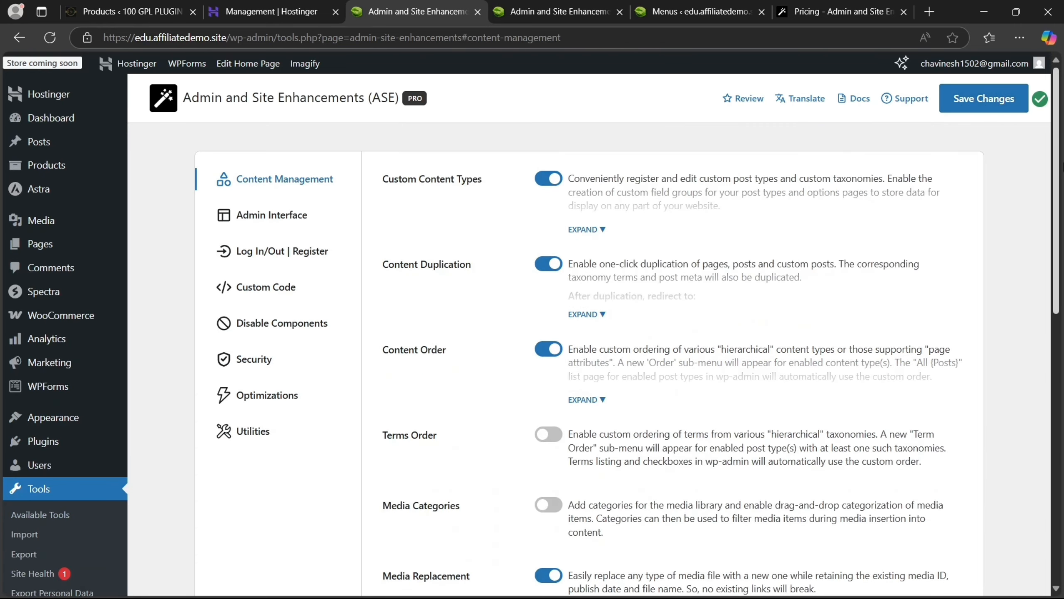
# Switch on Terms Order, Media Categories and Public Preview for Drafts, then save changes
pyautogui.scroll(-10, 905, 388)
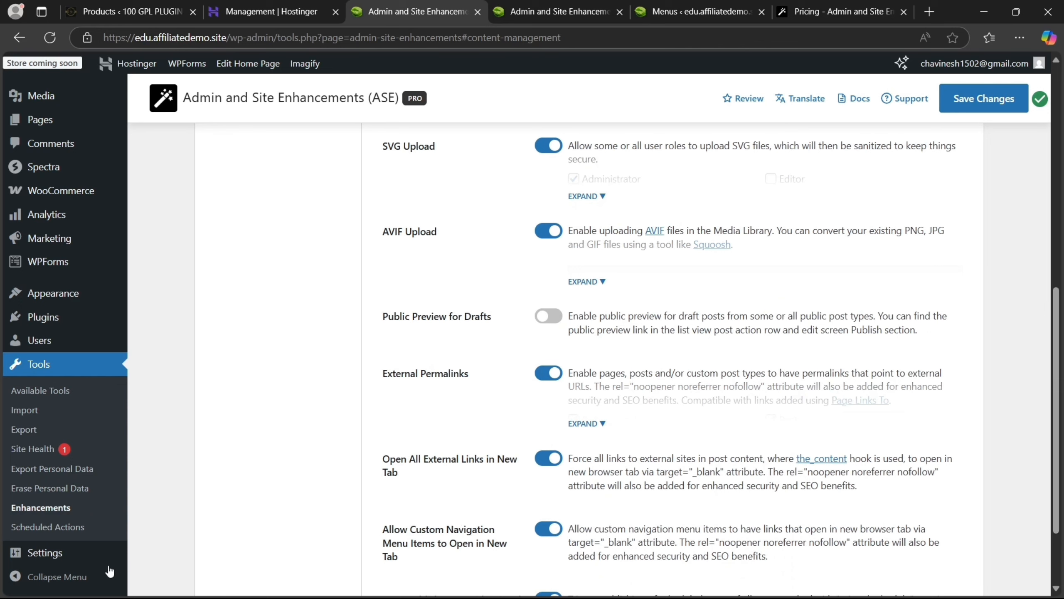
pyautogui.moveTo(107, 564)
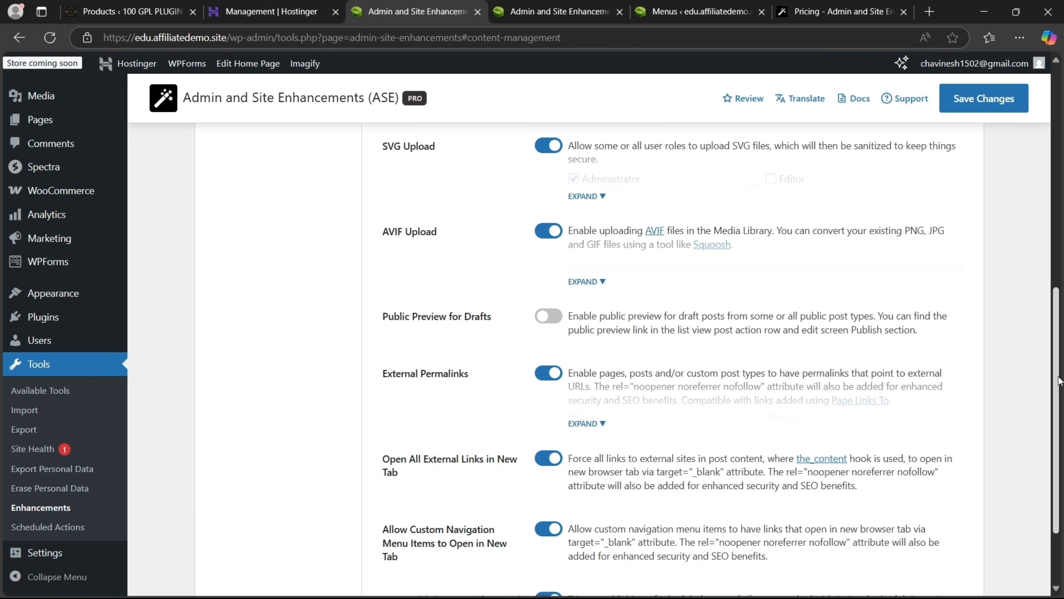
pyautogui.scroll(8, 1057, 431)
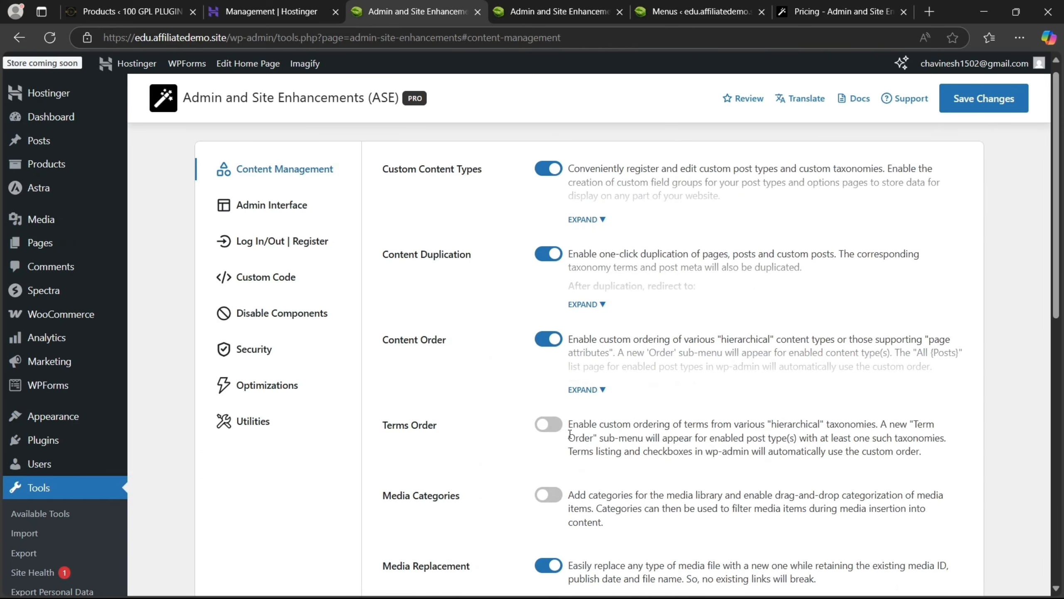
pyautogui.click(549, 425)
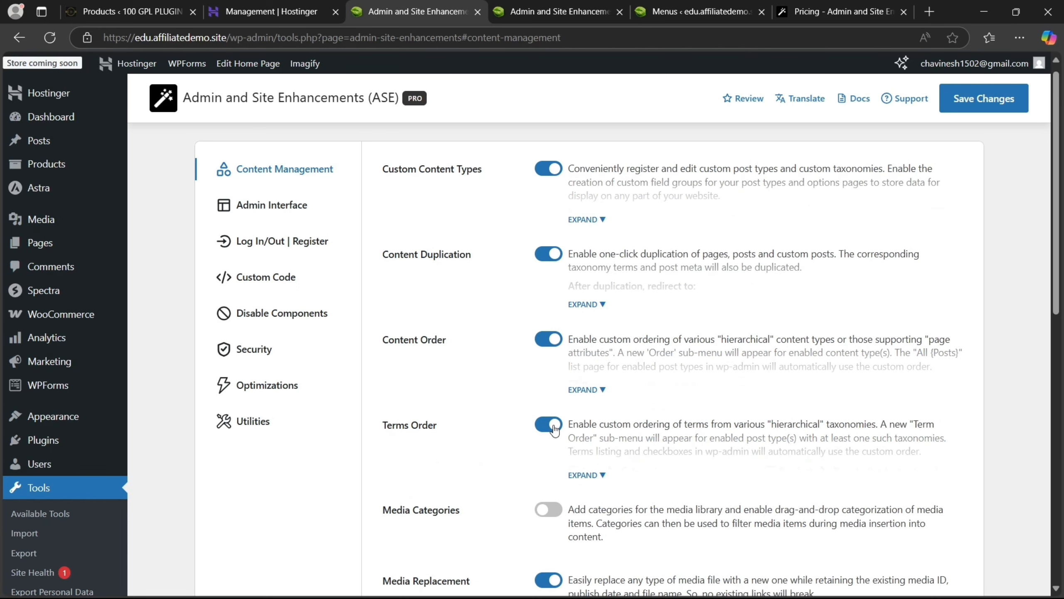
pyautogui.click(549, 510)
pyautogui.scroll(-10, 1061, 408)
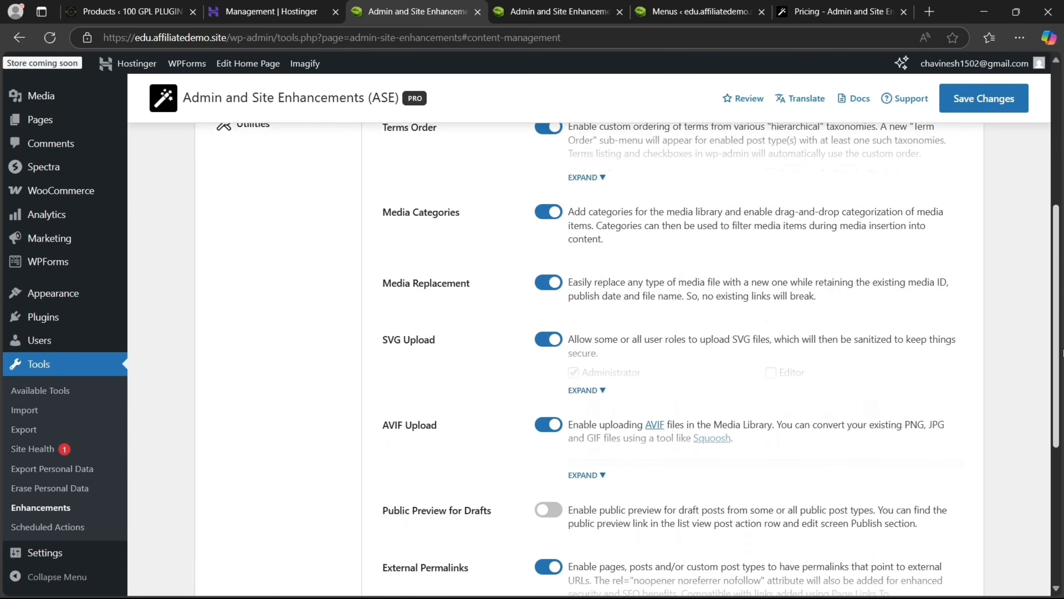
pyautogui.scroll(-2, 1062, 409)
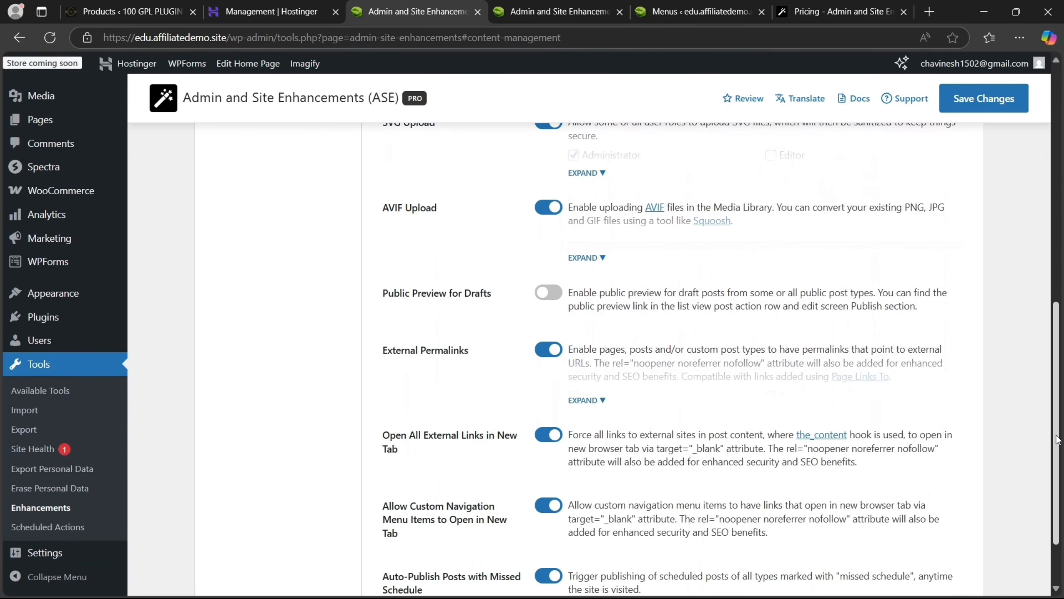
pyautogui.click(558, 297)
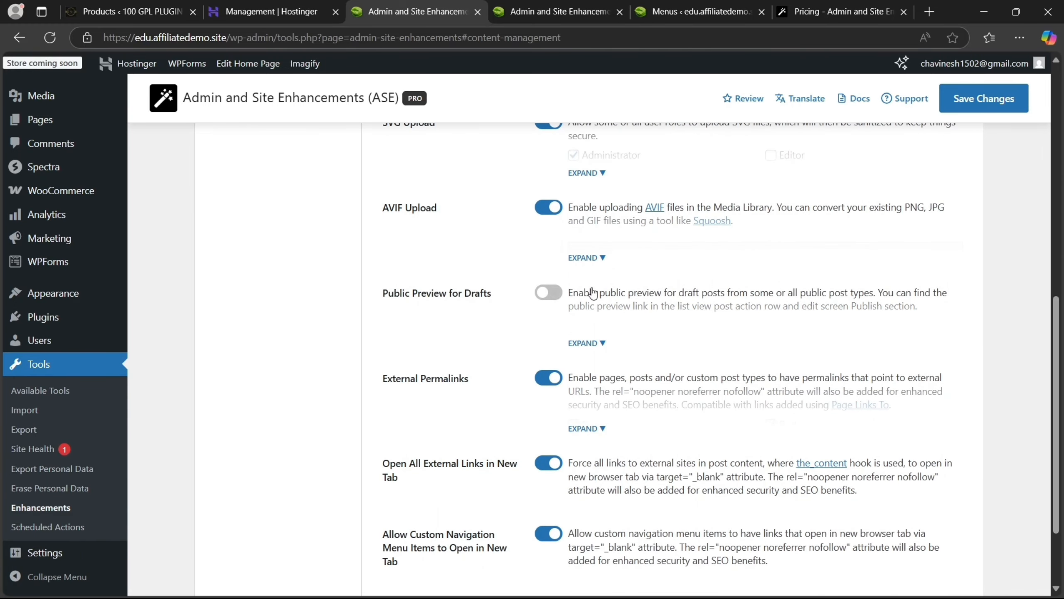
pyautogui.scroll(-3, 1062, 332)
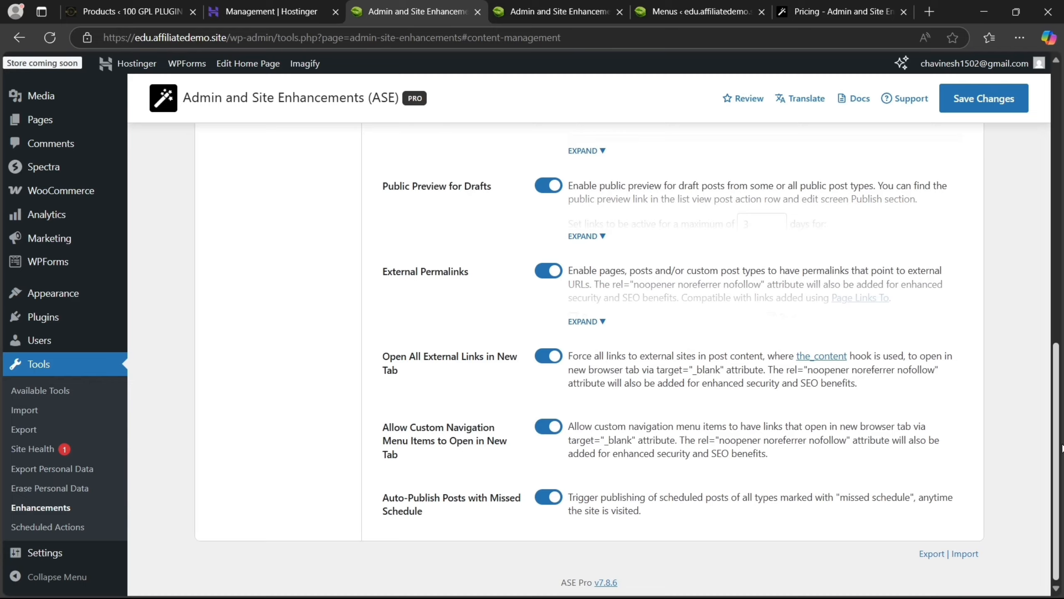
pyautogui.scroll(10, 1063, 448)
pyautogui.moveTo(994, 80)
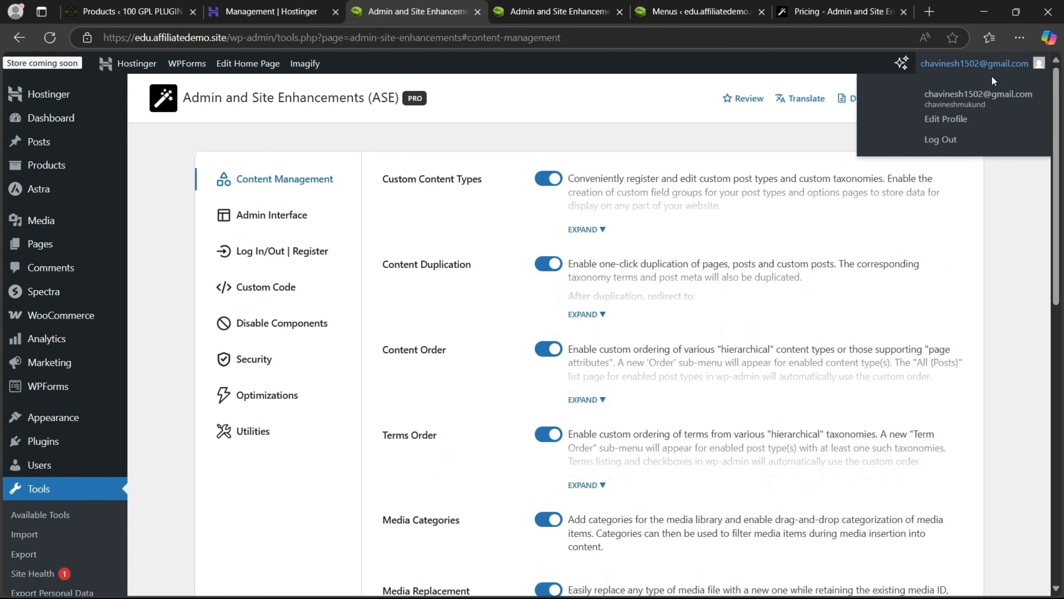
pyautogui.click(985, 104)
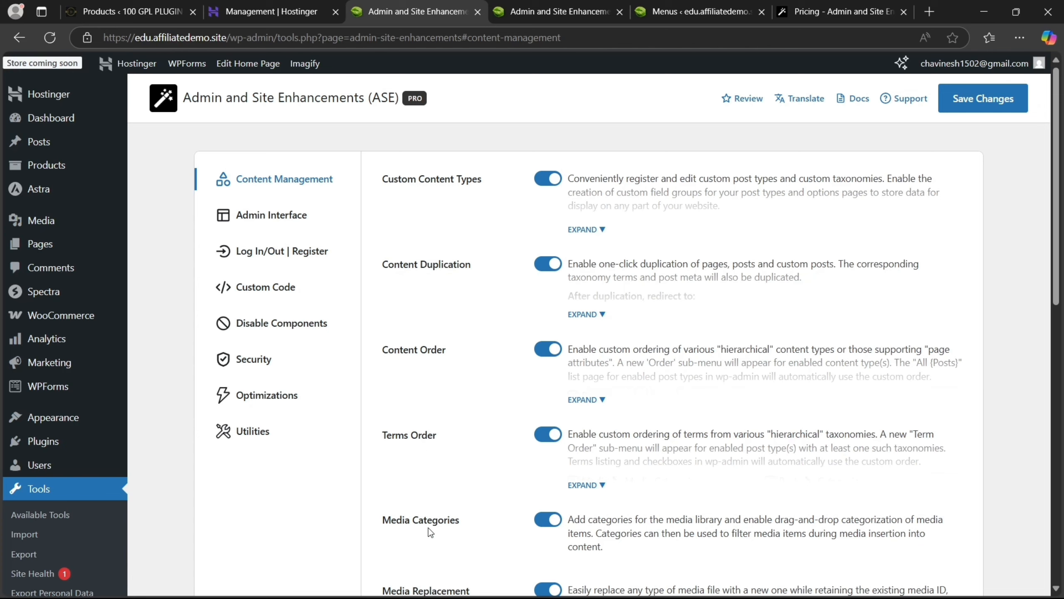
# Enable Admin Logo under Admin Interface with location 'Admin bar (frontend) & admin menu (backend)'
pyautogui.click(304, 221)
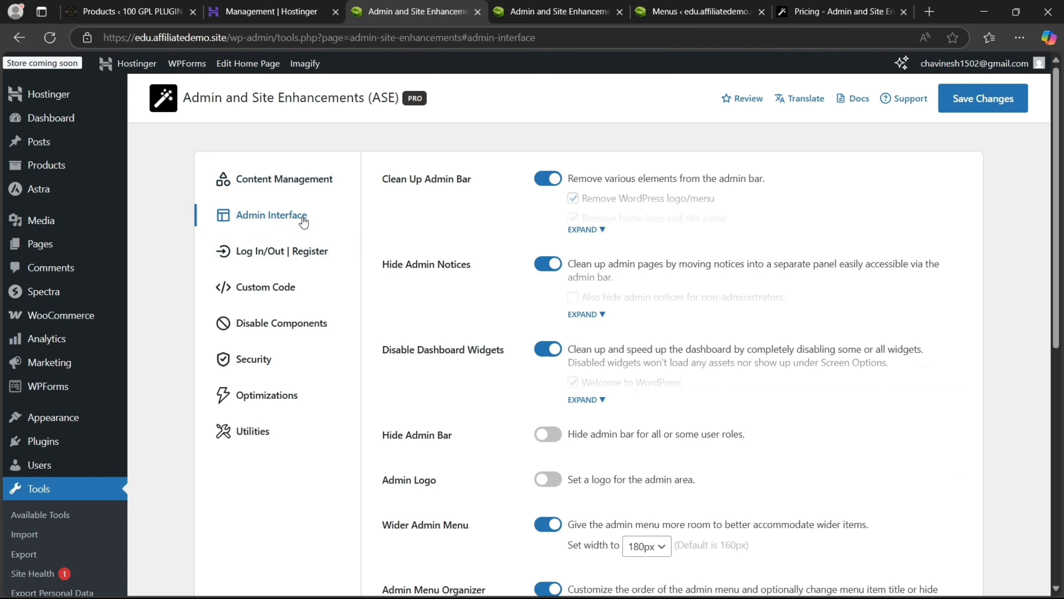
pyautogui.scroll(-1, 1061, 227)
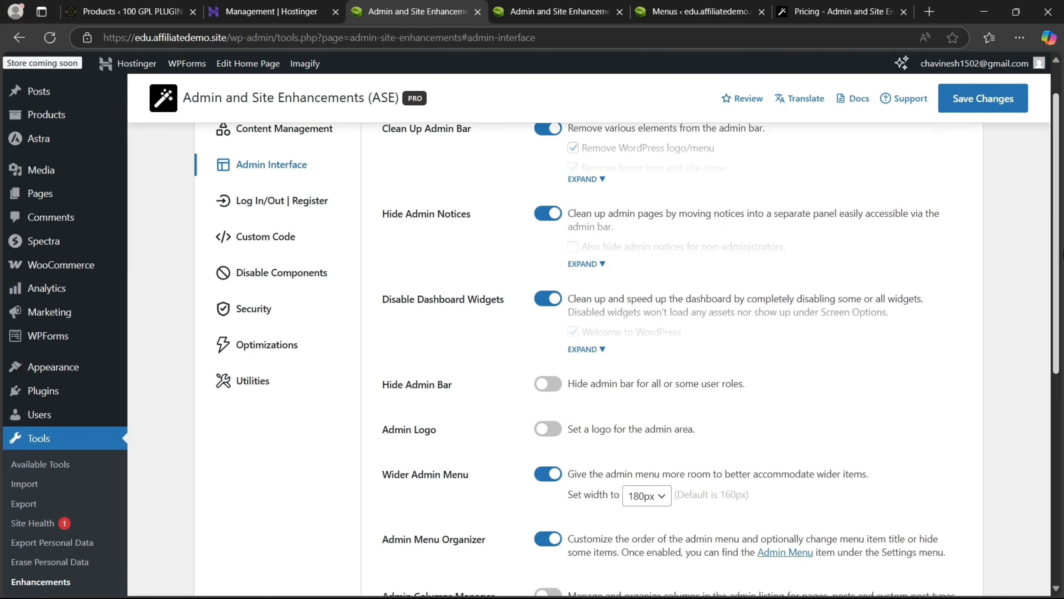
pyautogui.click(546, 430)
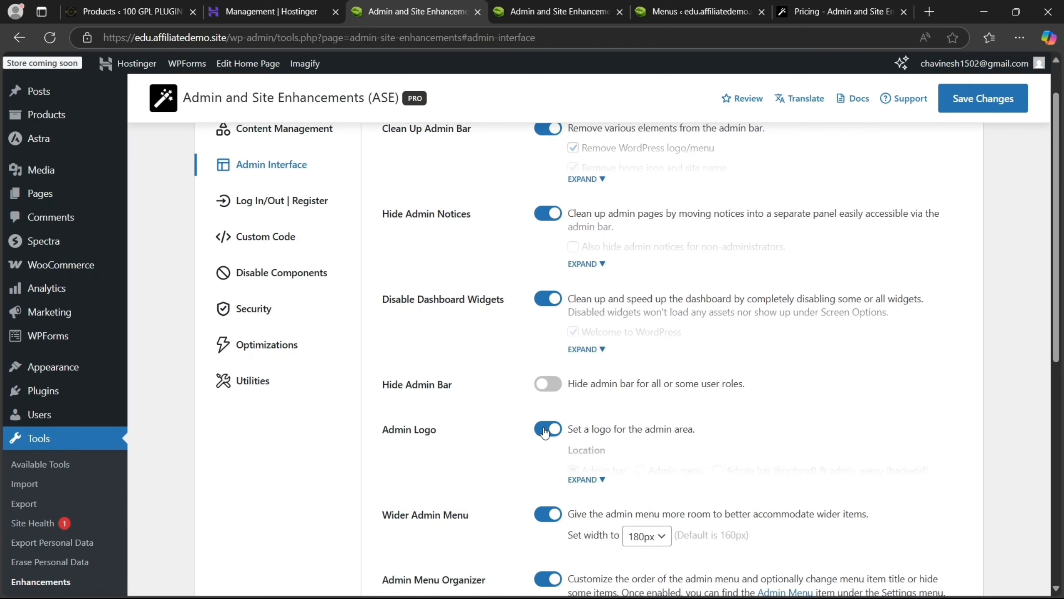
pyautogui.click(585, 479)
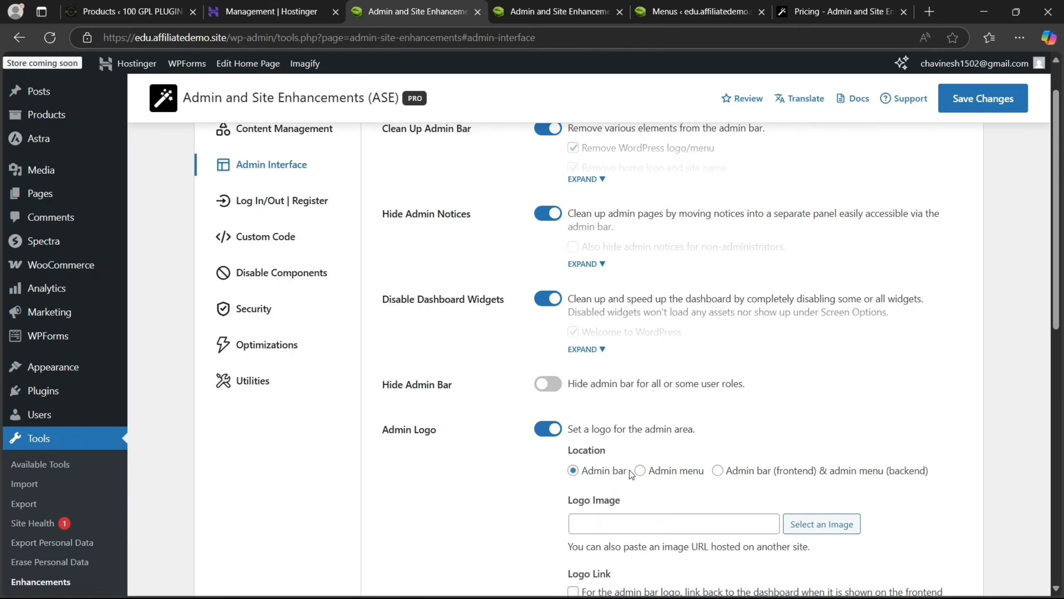
pyautogui.scroll(-2, 670, 336)
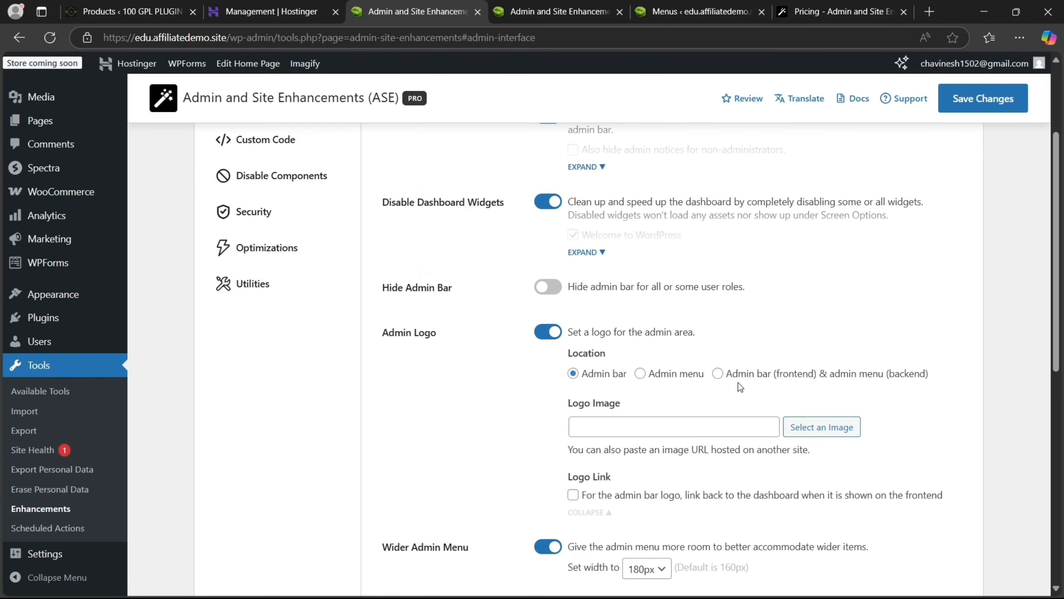
pyautogui.click(718, 374)
# Pick the basil leaf image from the Media Library as the admin logo and save
pyautogui.click(802, 429)
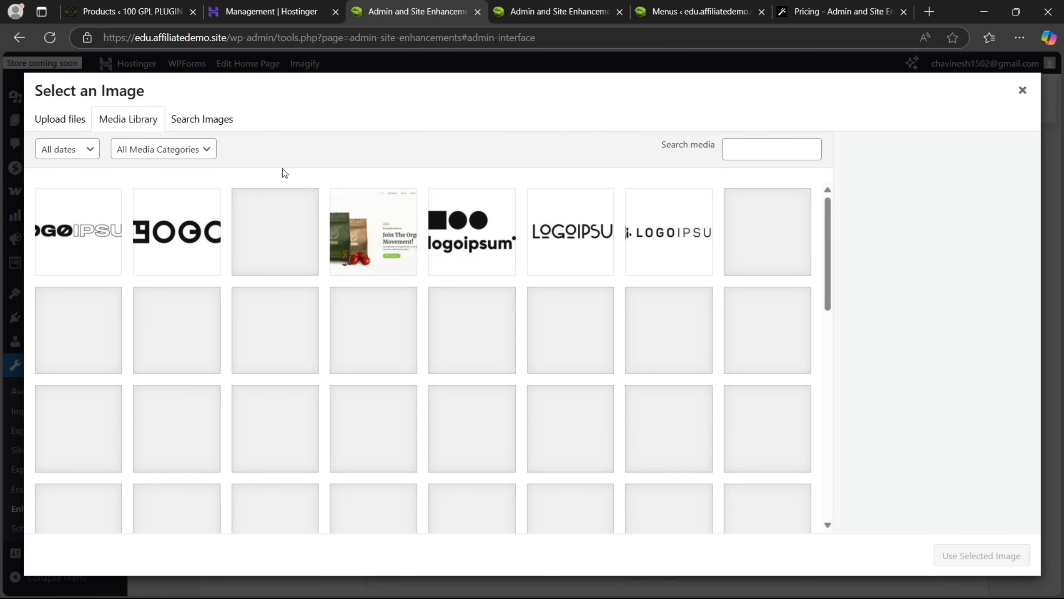
pyautogui.click(750, 320)
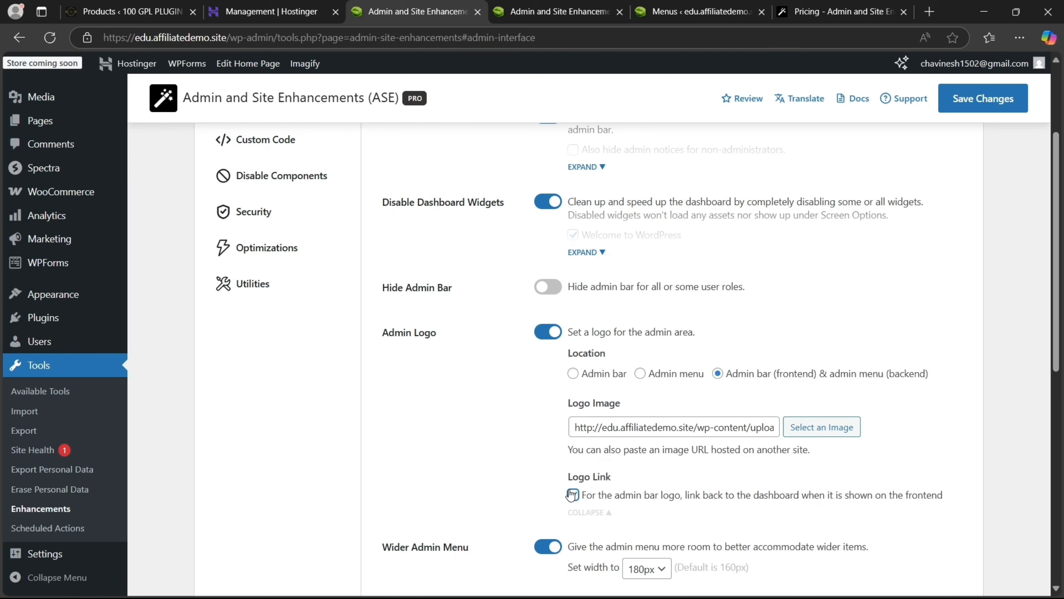
pyautogui.click(980, 97)
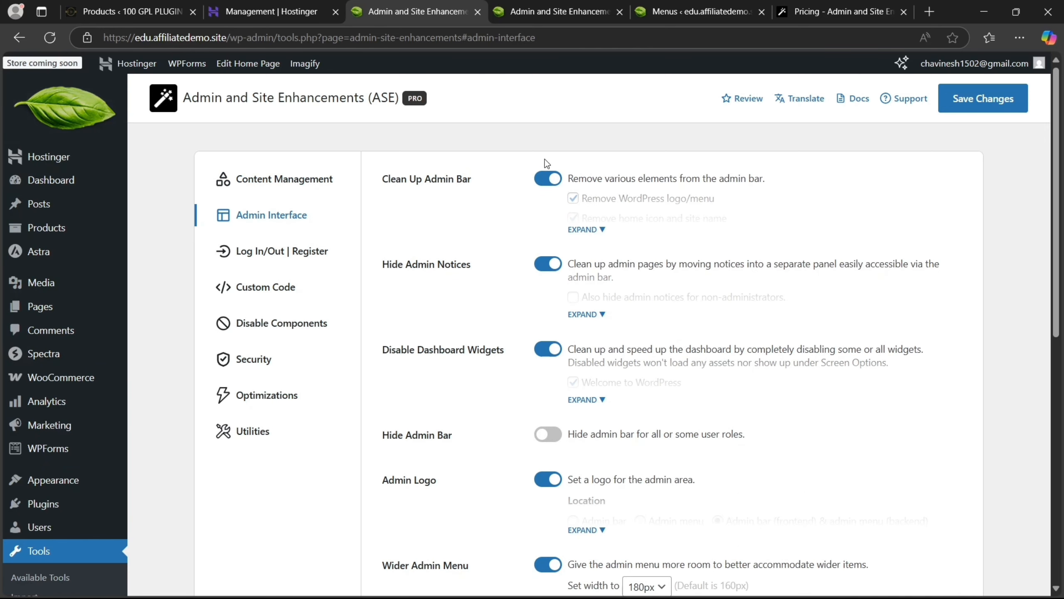
# Switch on the Admin Columns Manager toggle and save the ASE admin interface settings
pyautogui.scroll(-6, 587, 335)
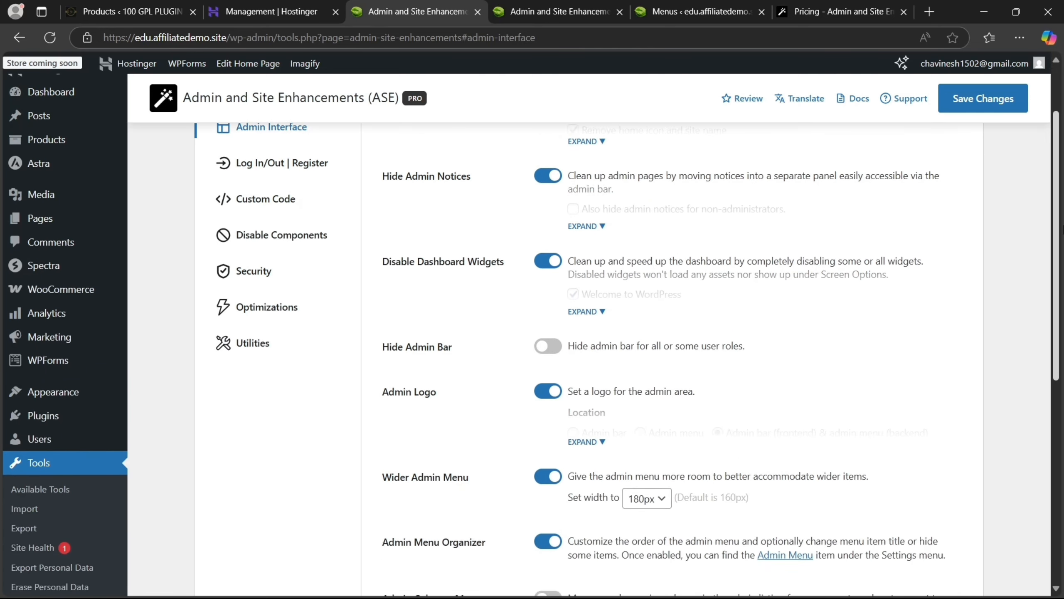
pyautogui.scroll(-1, 484, 244)
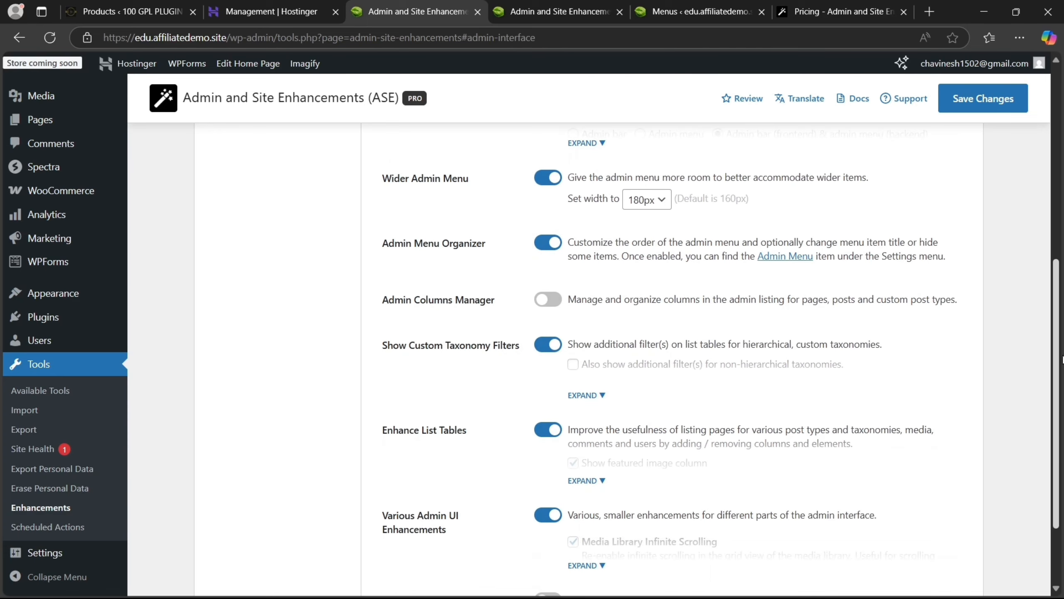
pyautogui.click(559, 306)
pyautogui.scroll(-1, 713, 340)
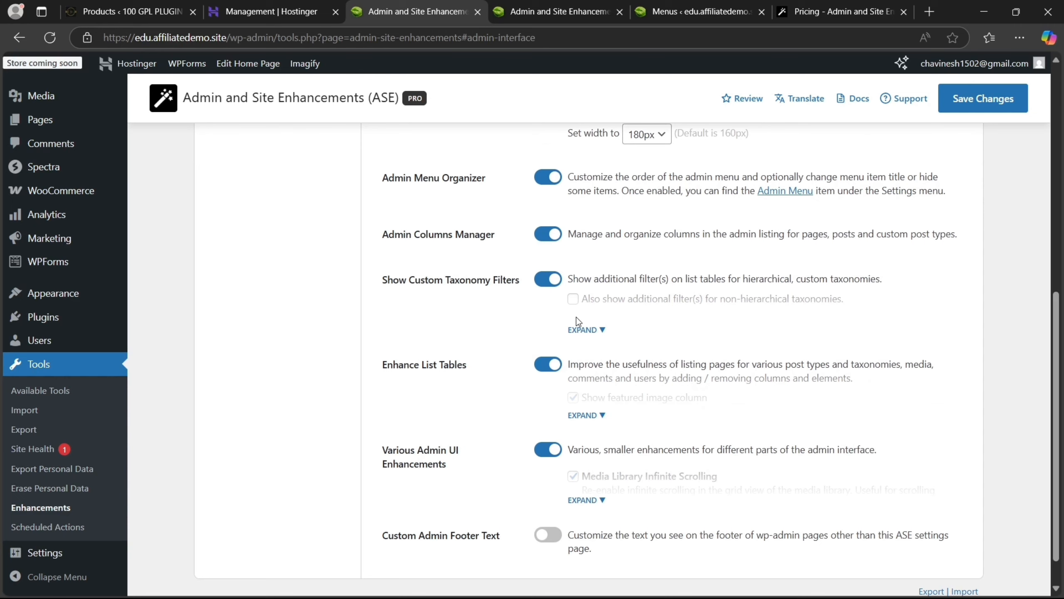
pyautogui.click(983, 98)
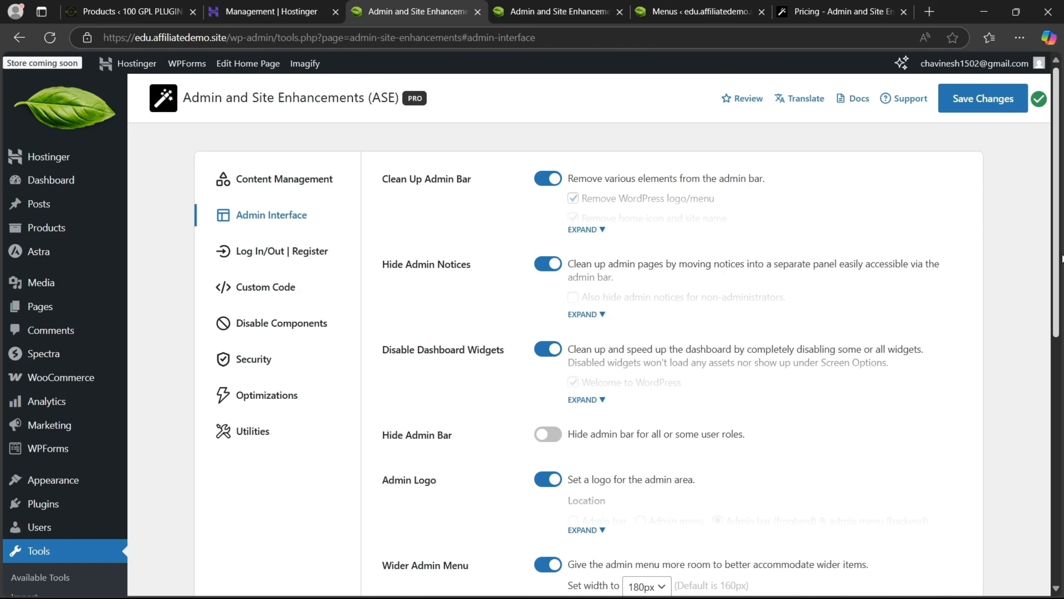
pyautogui.moveTo(1054, 248); pyautogui.dragTo(1062, 333)
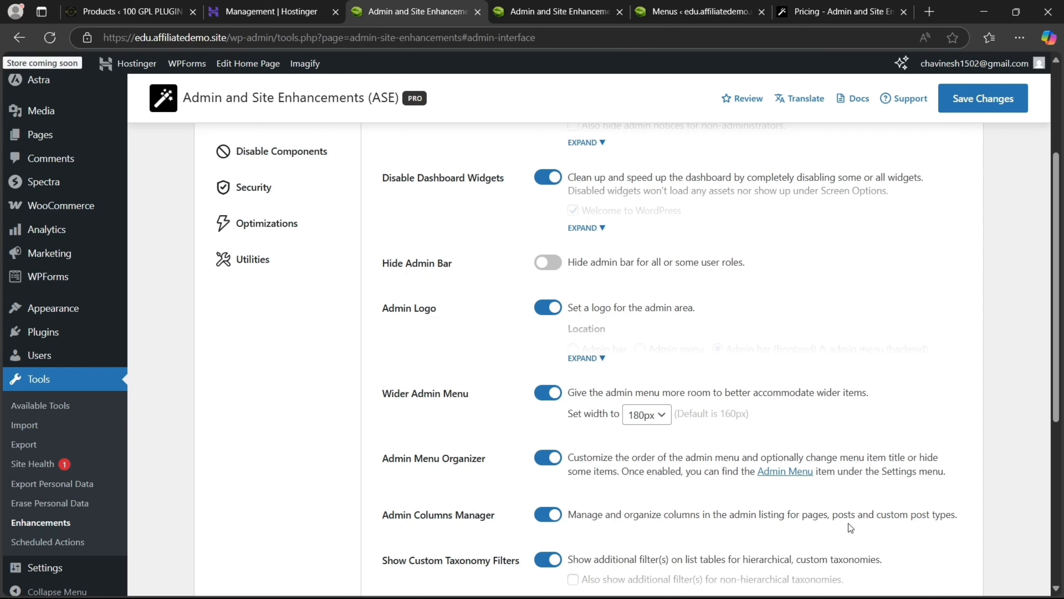
pyautogui.moveTo(1056, 351); pyautogui.dragTo(1046, 265)
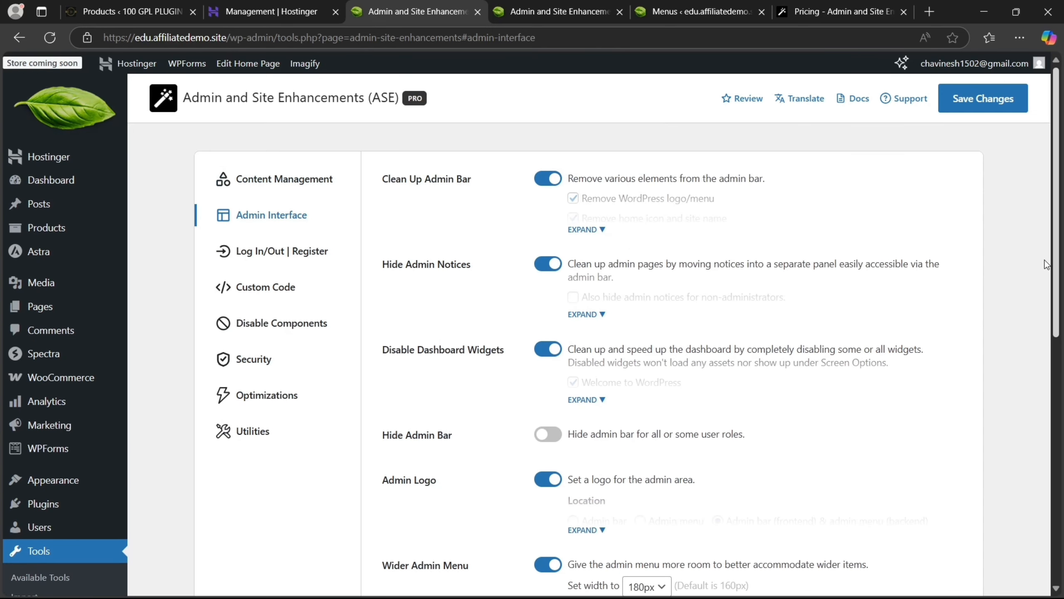
# Enable the Login Page Customizer in Log In/Out | Register and use the site icon as logo
pyautogui.click(298, 244)
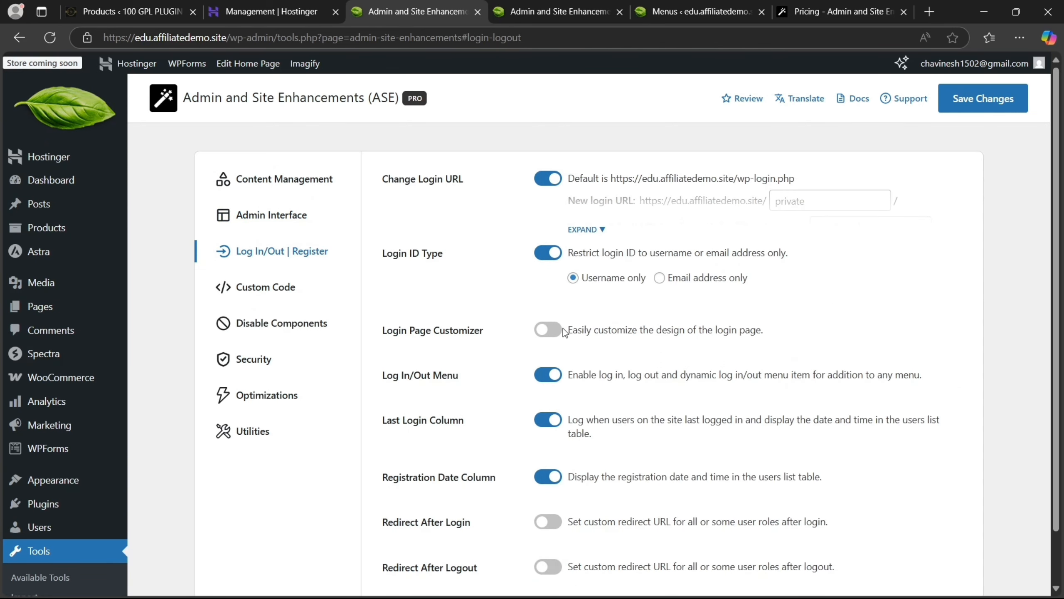
pyautogui.click(551, 333)
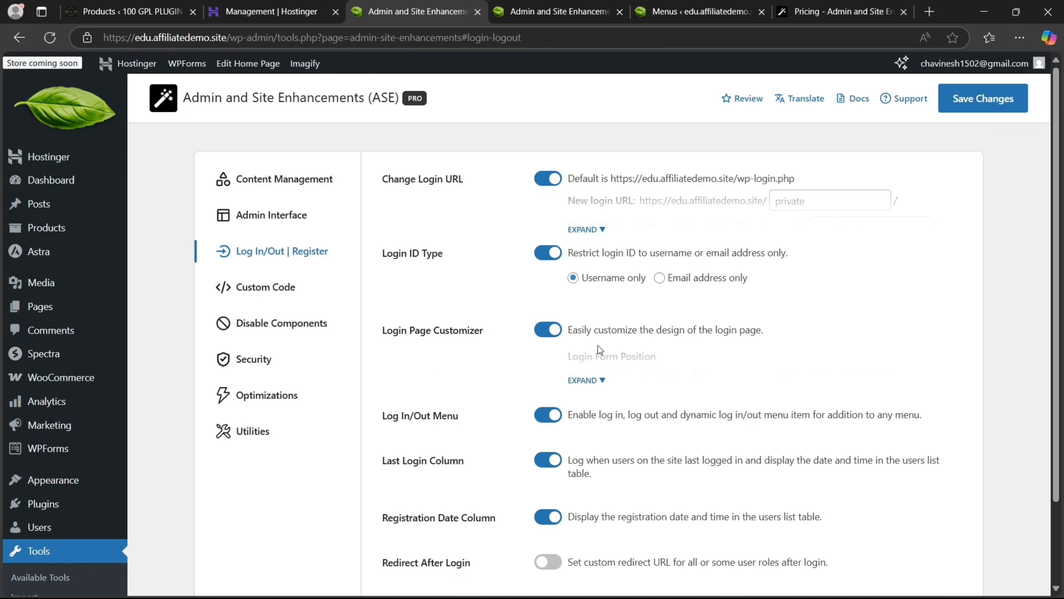
pyautogui.click(597, 380)
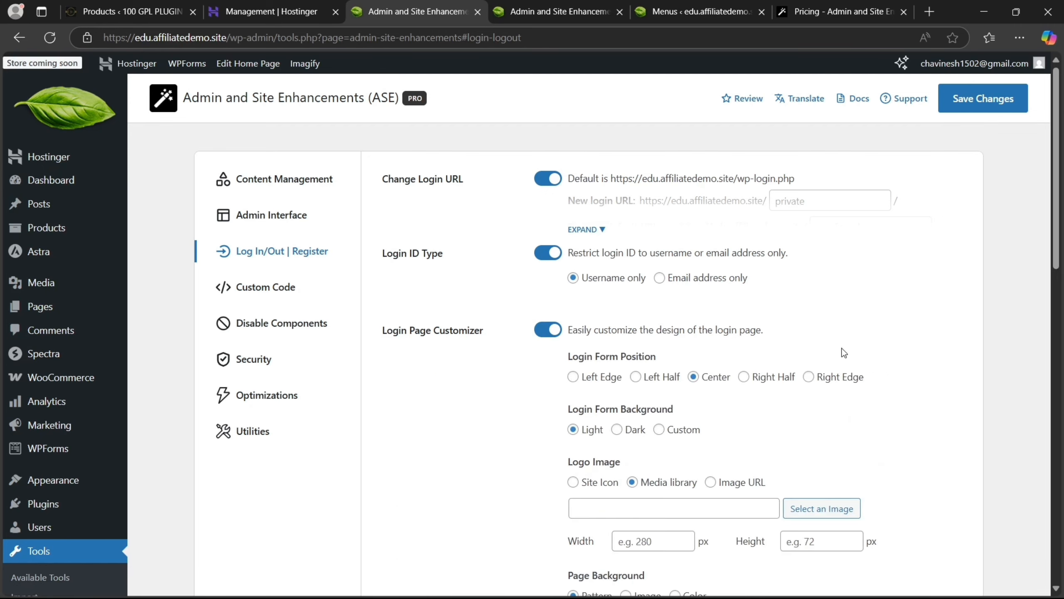
pyautogui.scroll(-10, 586, 336)
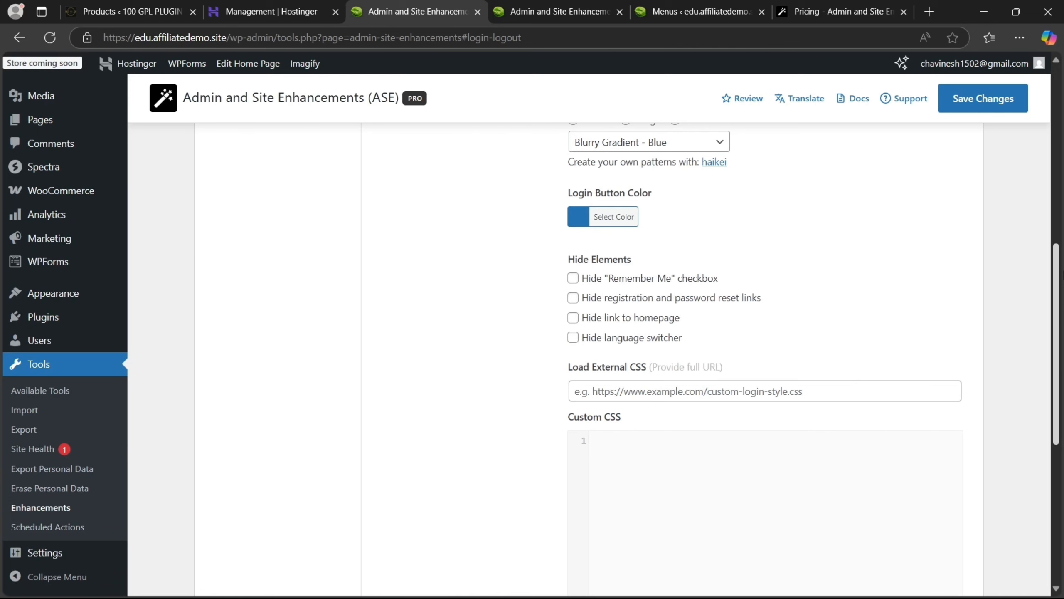
pyautogui.moveTo(1062, 275); pyautogui.dragTo(1053, 210)
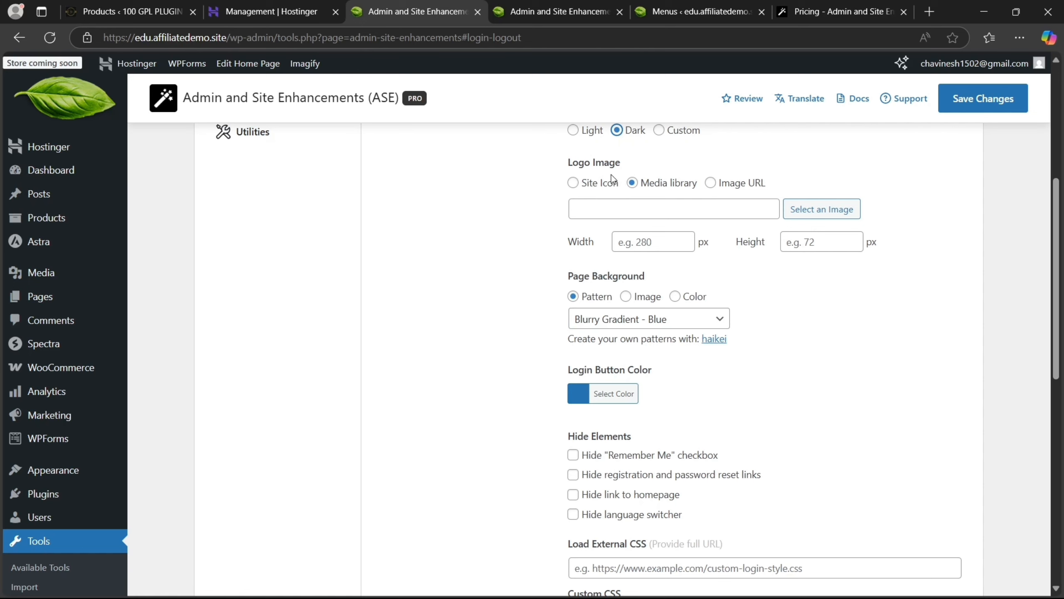
pyautogui.click(573, 183)
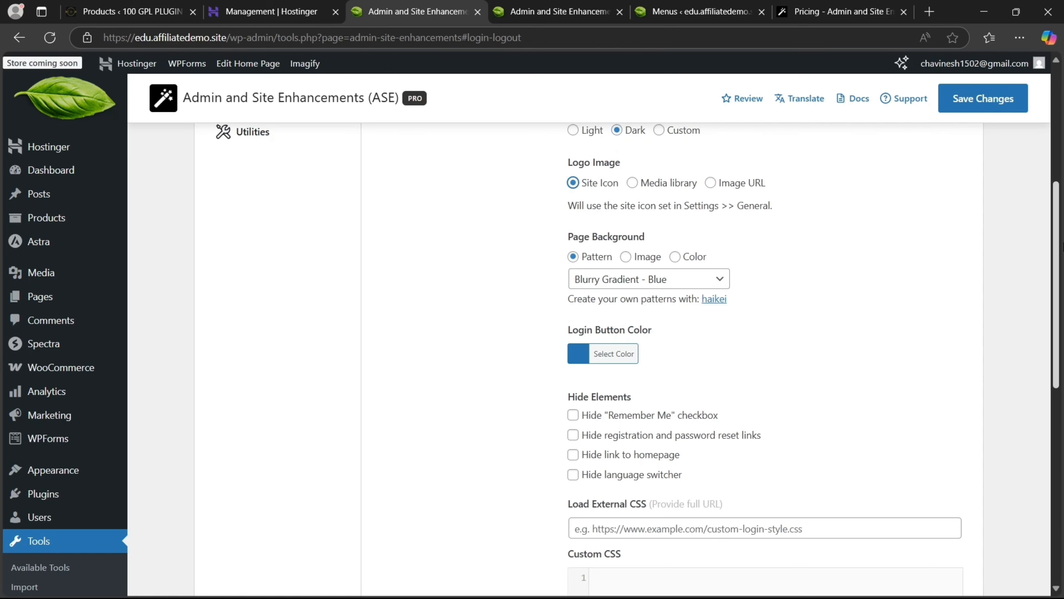
# Pick the Blob Scene - Light Blue background, hide the homepage link, and save
pyautogui.moveTo(1062, 245); pyautogui.dragTo(1051, 204)
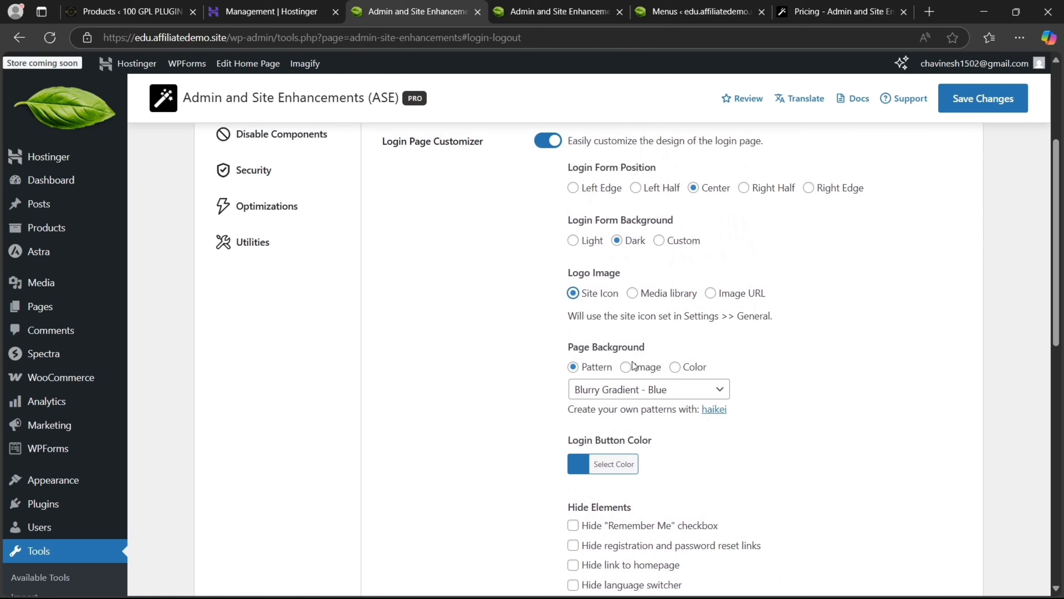
pyautogui.click(664, 391)
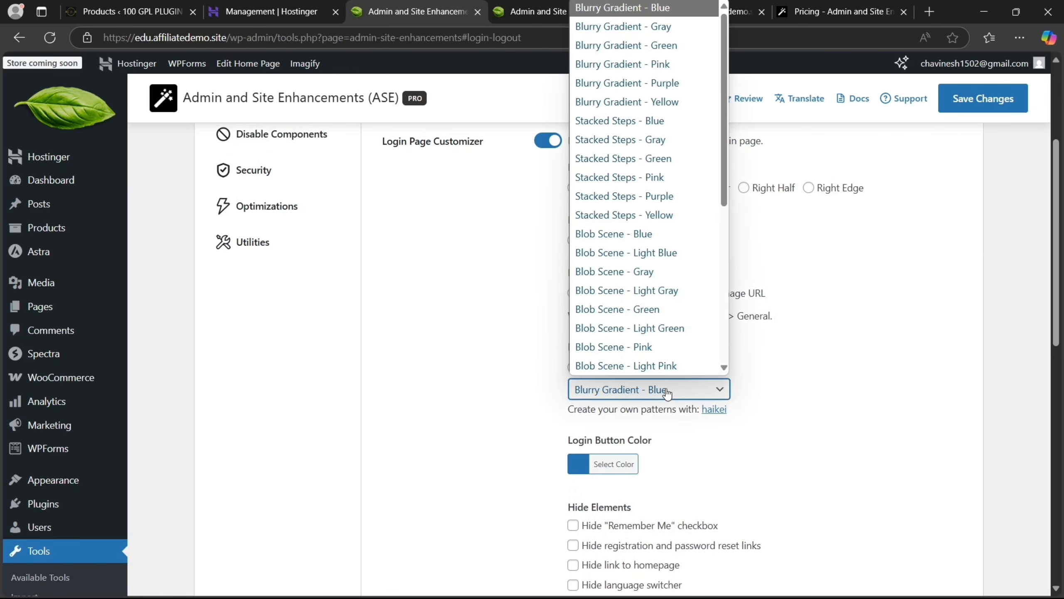
pyautogui.click(650, 261)
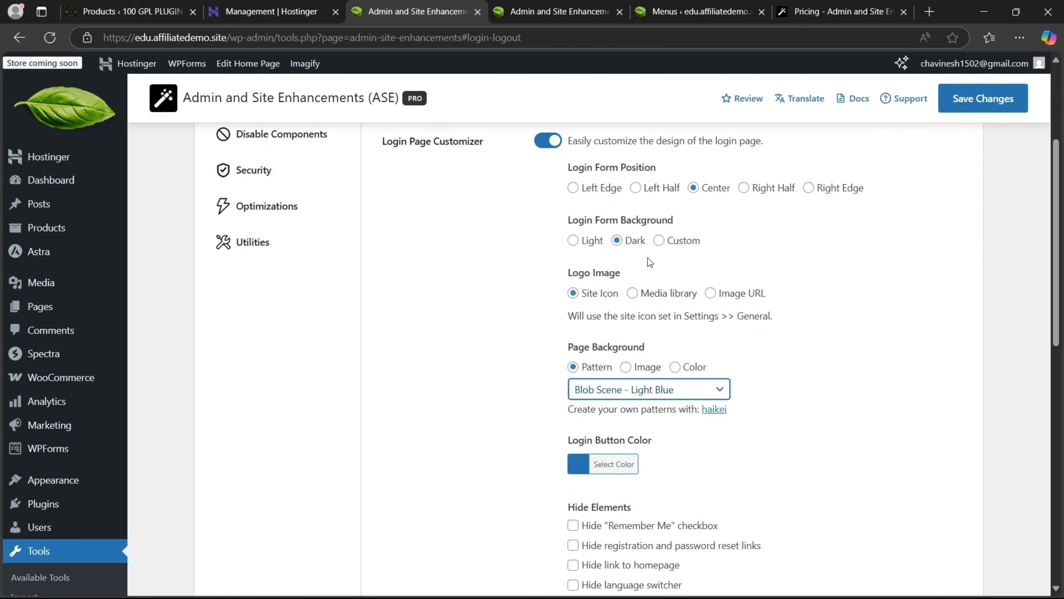
pyautogui.scroll(-10, 1047, 318)
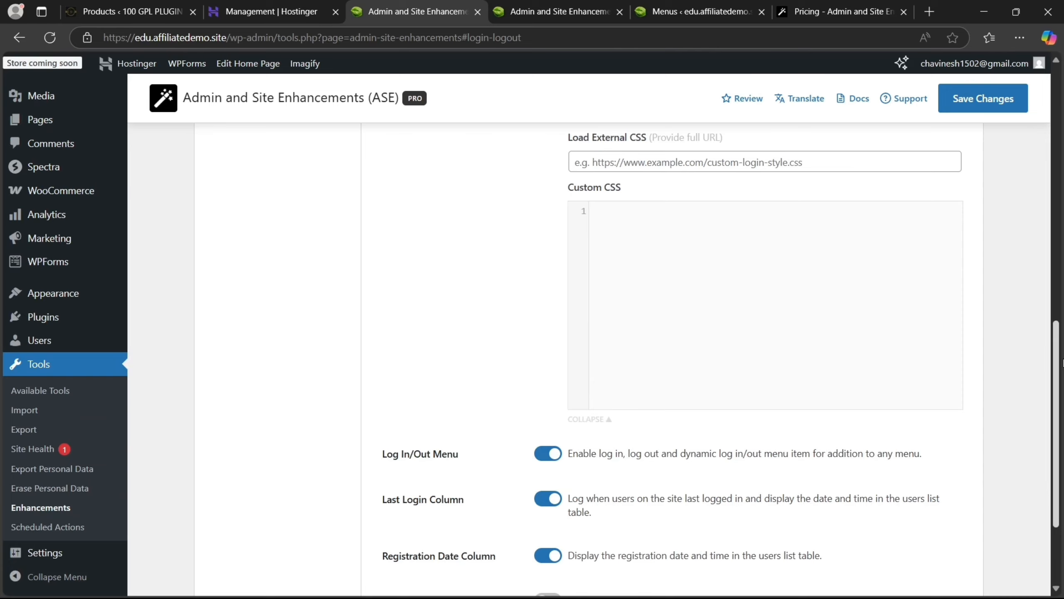
pyautogui.scroll(4, 1046, 304)
pyautogui.scroll(-1, 1047, 304)
pyautogui.scroll(1, 1046, 303)
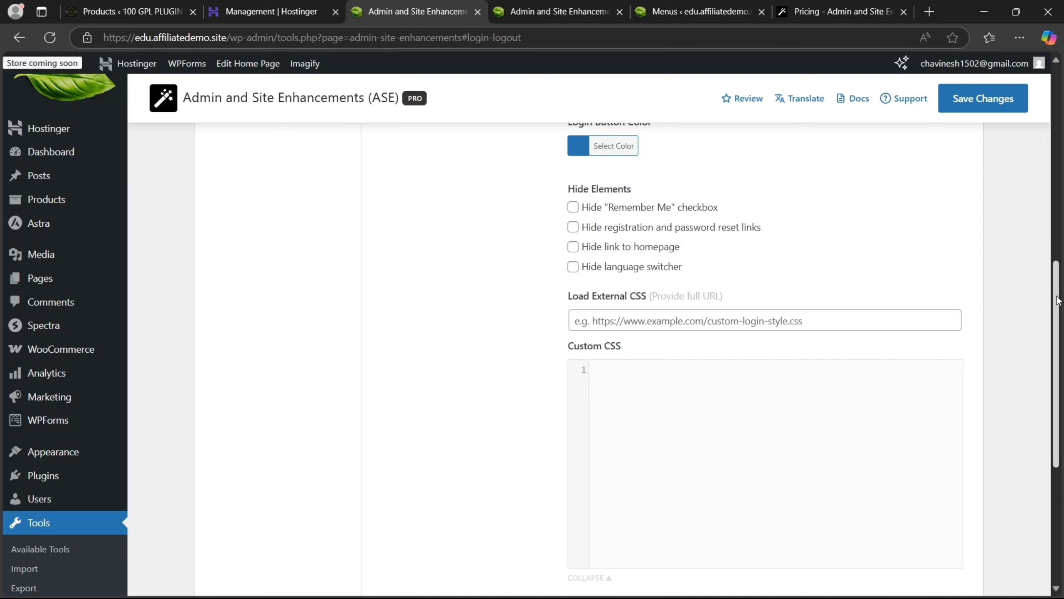
pyautogui.click(573, 247)
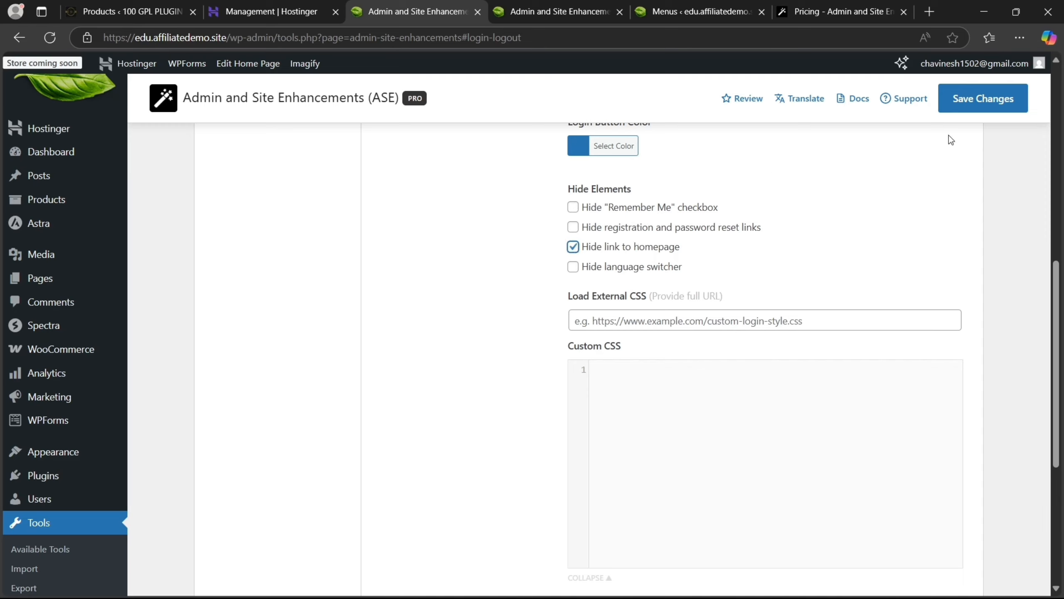
pyautogui.click(967, 107)
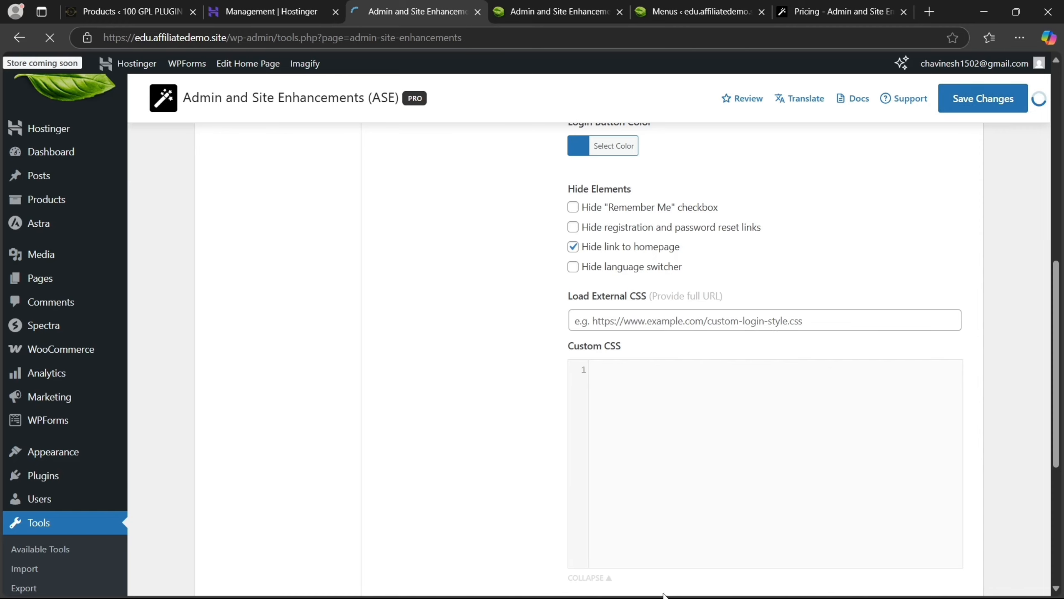
# Load the site's /private login URL in the InPrivate window, then return to ASE
pyautogui.moveTo(595, 582)
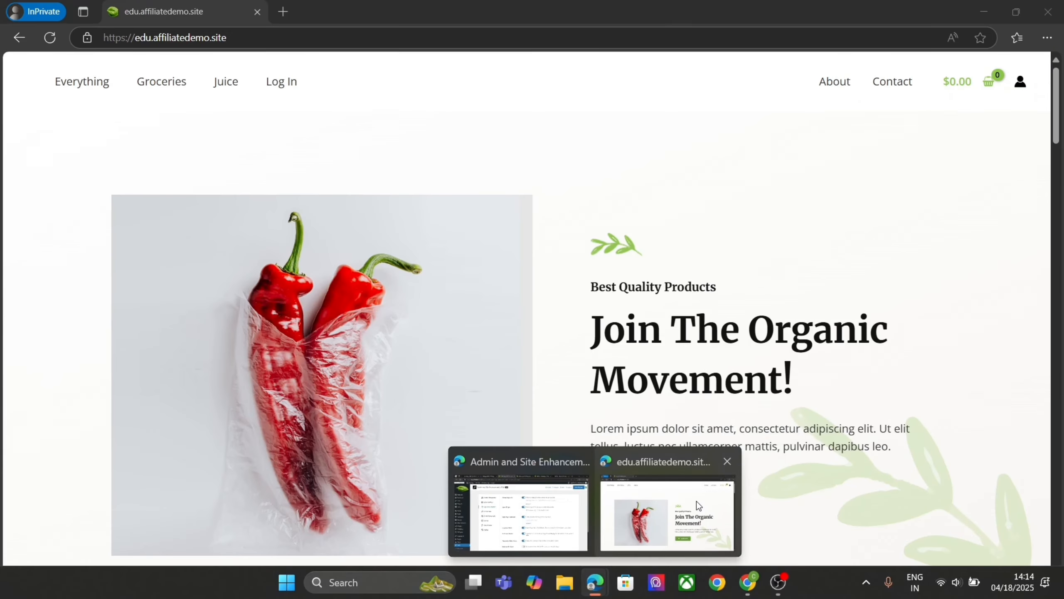
pyautogui.click(697, 501)
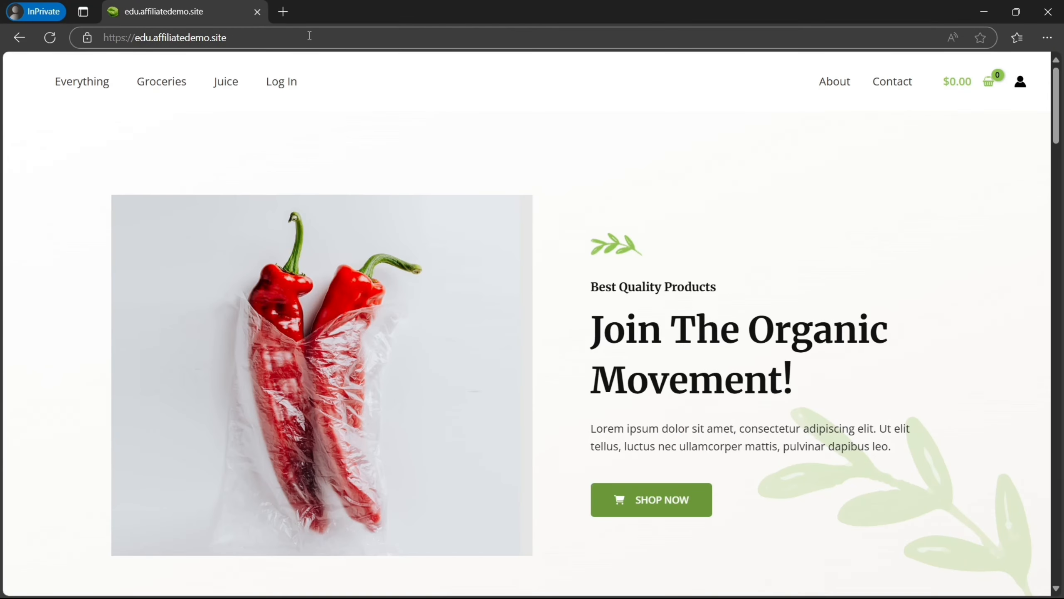
pyautogui.click(284, 37)
pyautogui.click(284, 37)
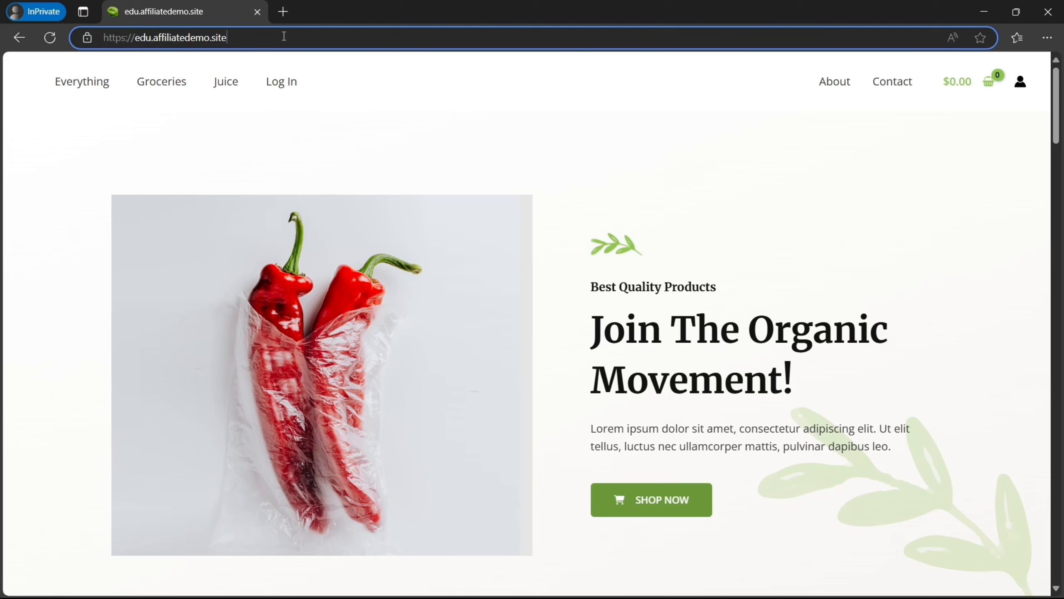
pyautogui.write('/private')
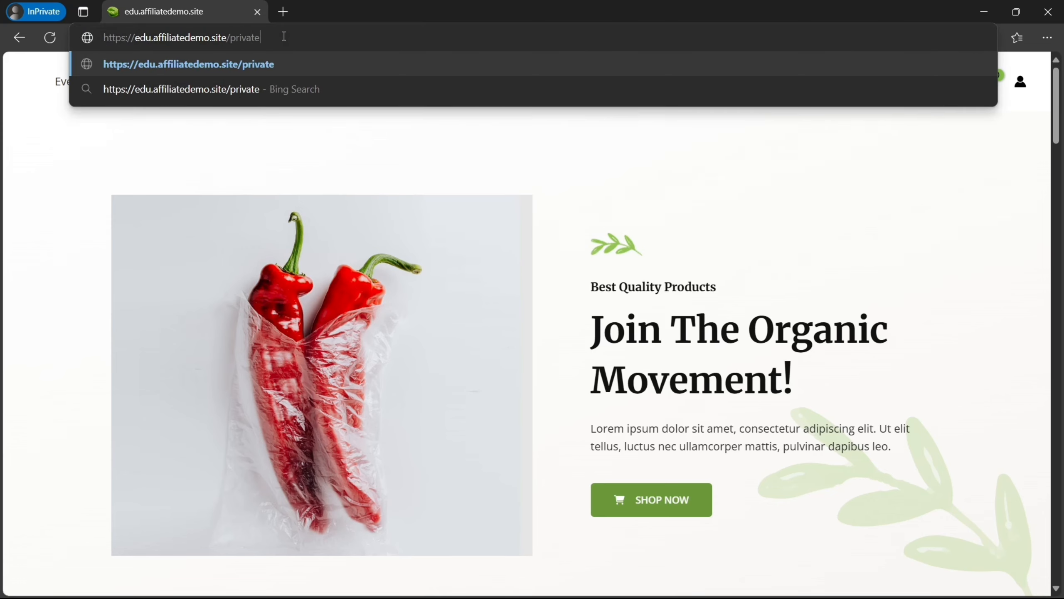
pyautogui.press('Return')
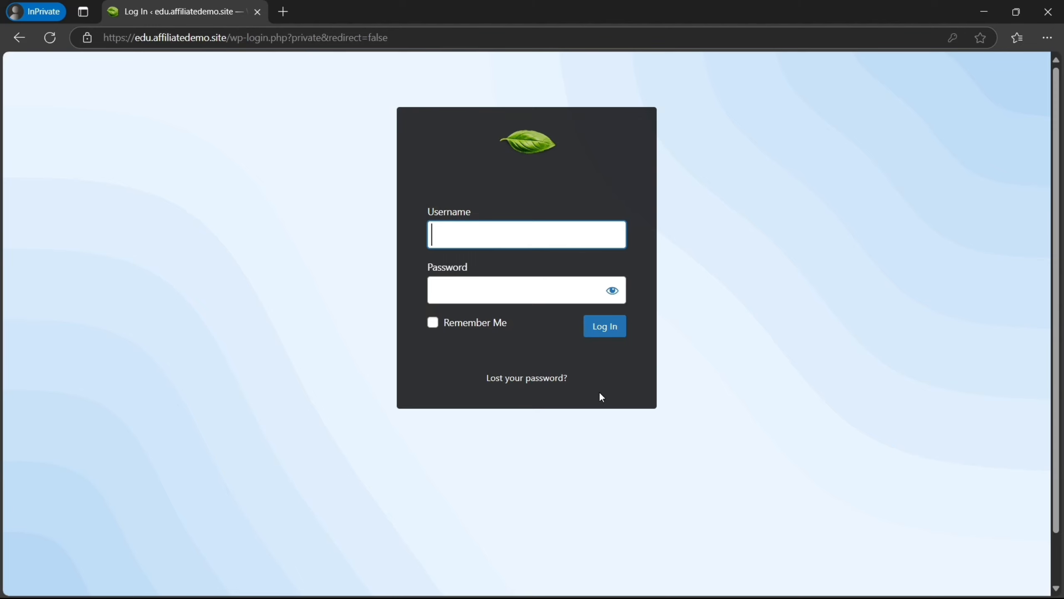
pyautogui.moveTo(595, 582)
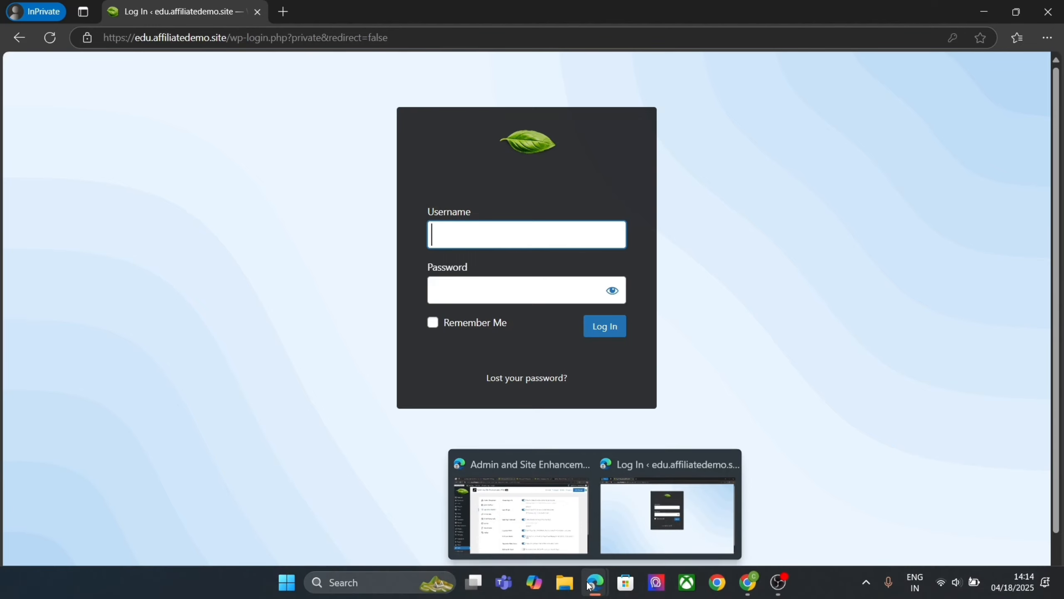
pyautogui.click(563, 541)
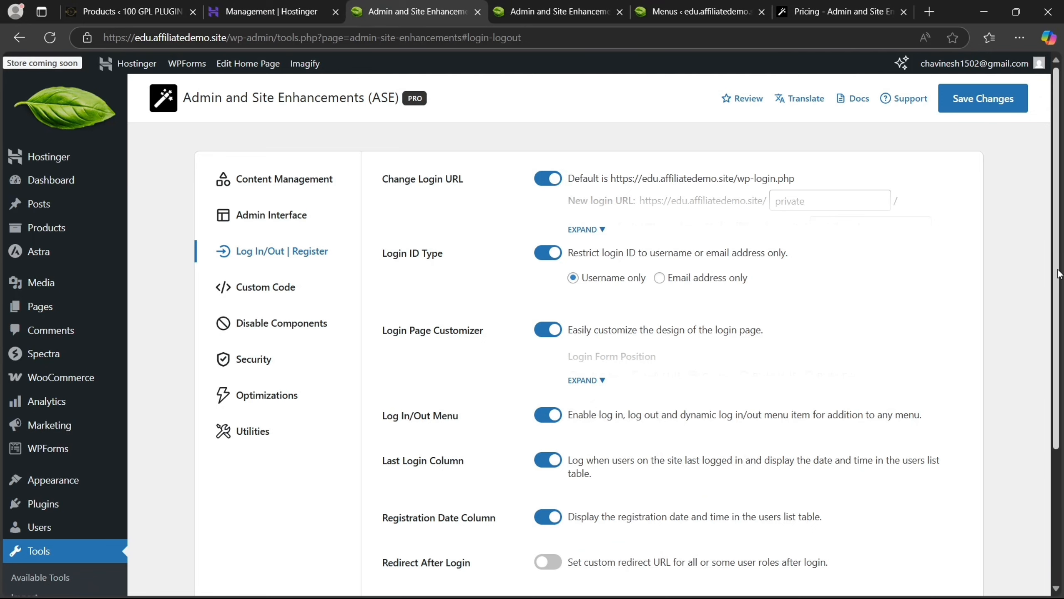
# Turn on CAPTCHA Protection in ASE's Security settings
pyautogui.scroll(-3, 1057, 273)
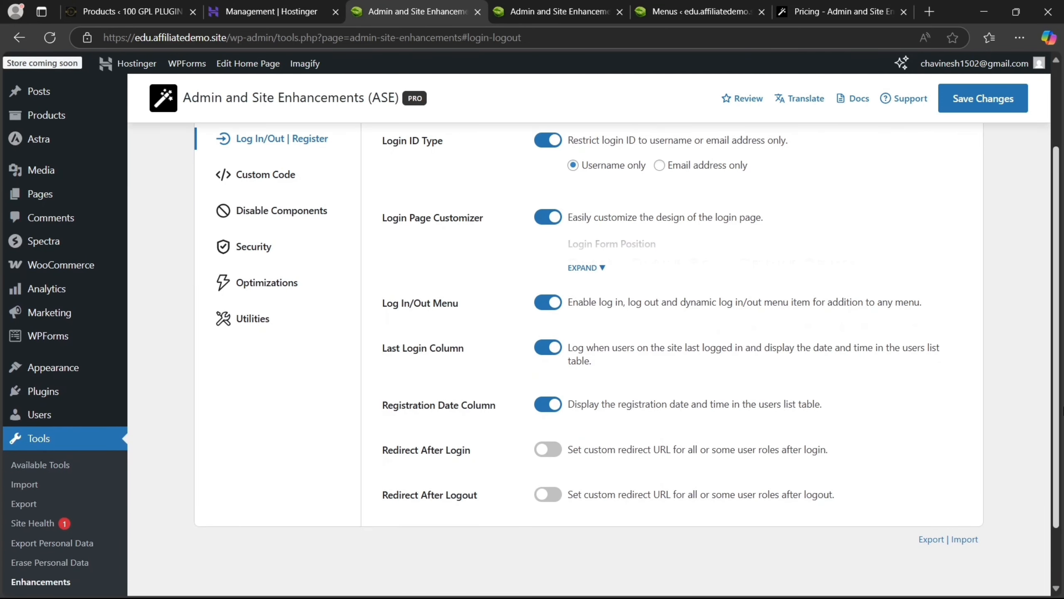
pyautogui.scroll(3, 1058, 416)
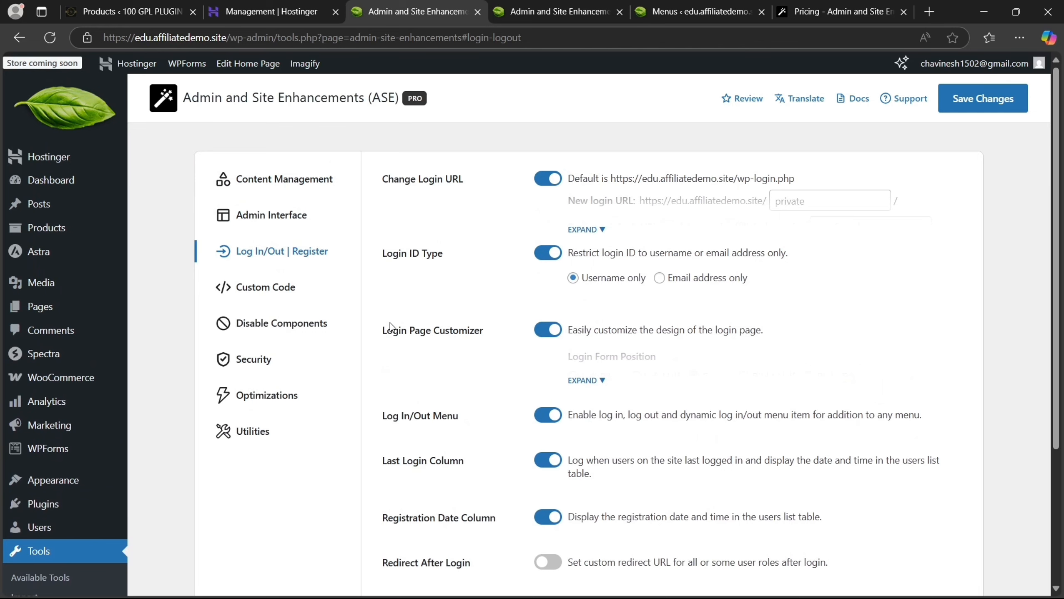
pyautogui.click(211, 290)
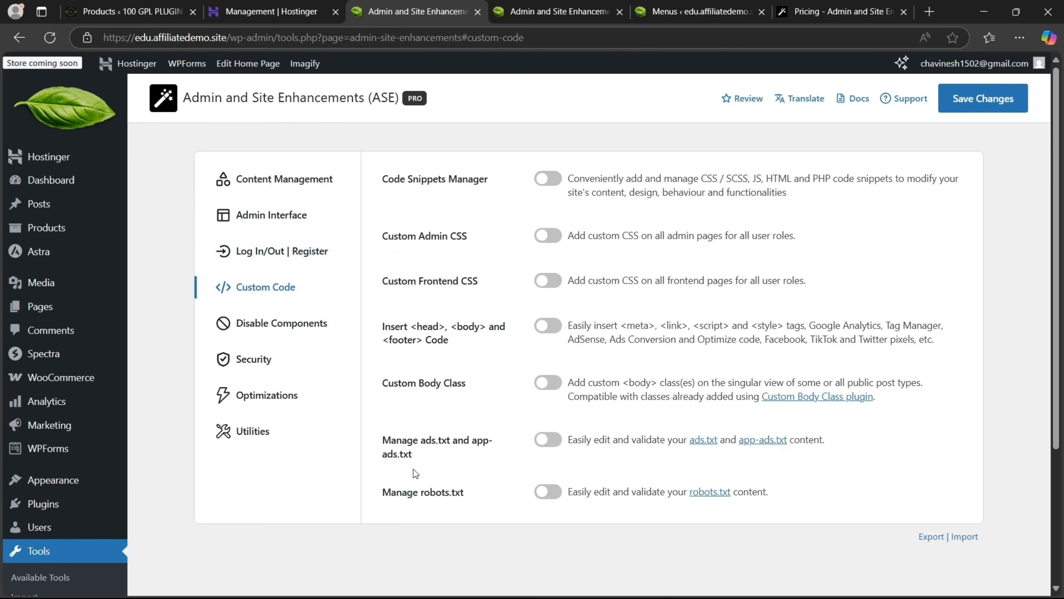
pyautogui.click(255, 366)
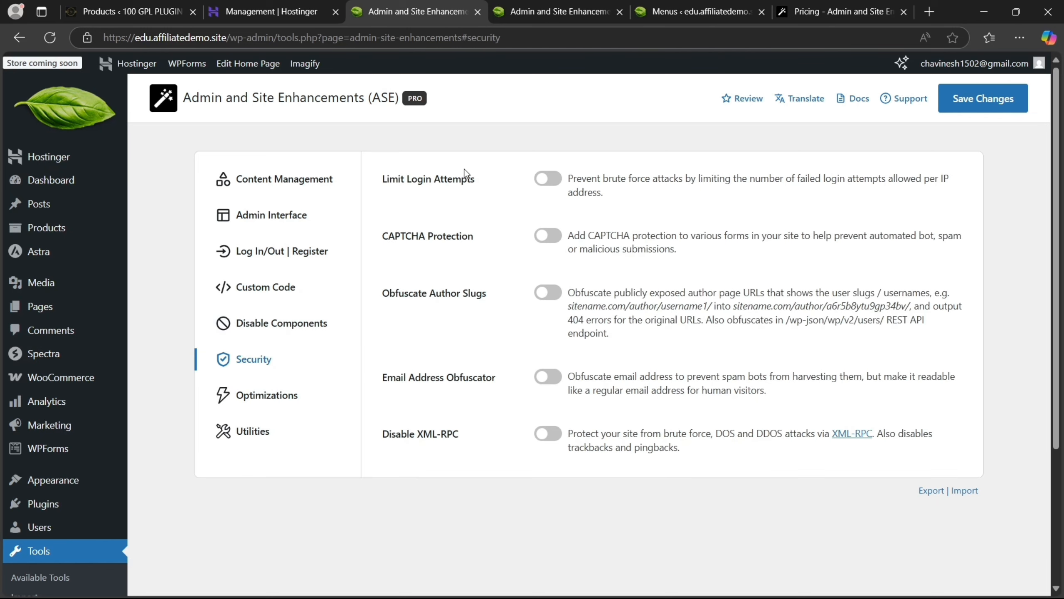
pyautogui.click(540, 237)
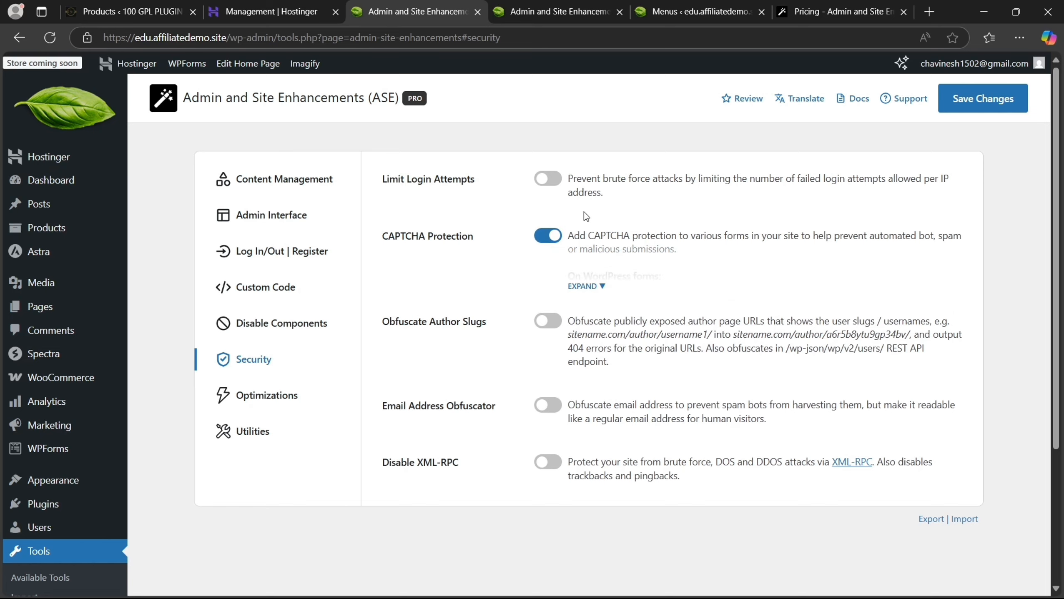
# Turn on Local User Avatar under Utilities and save the ASE settings
pyautogui.click(309, 396)
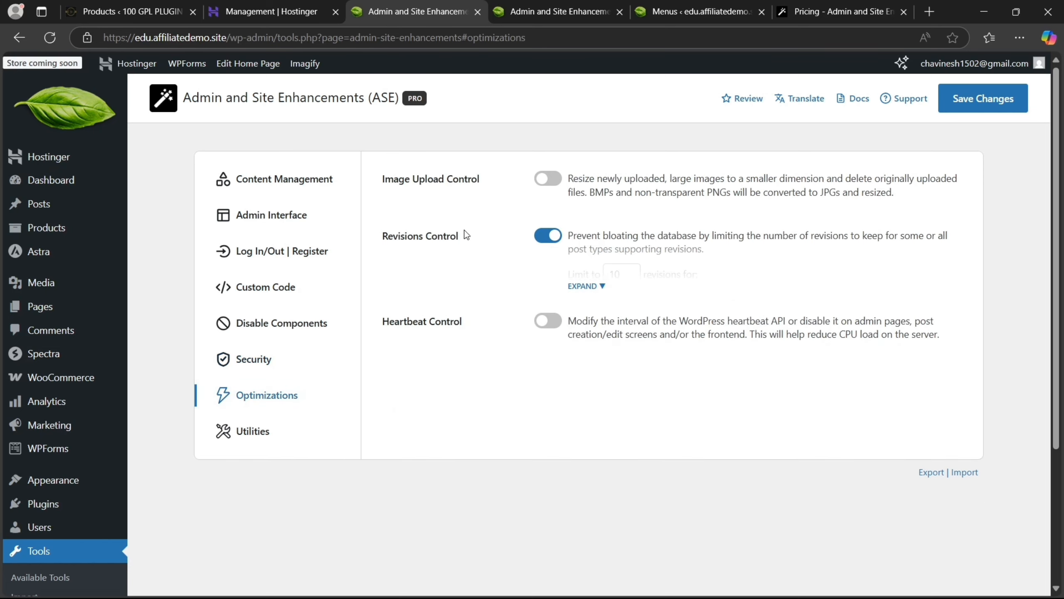
pyautogui.click(237, 436)
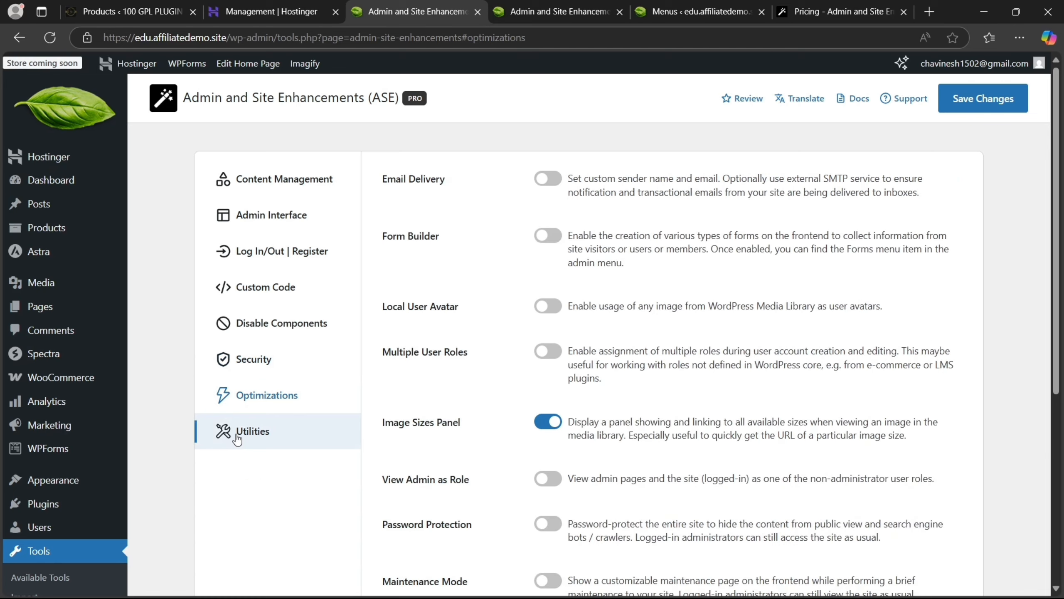
pyautogui.click(557, 242)
pyautogui.click(547, 236)
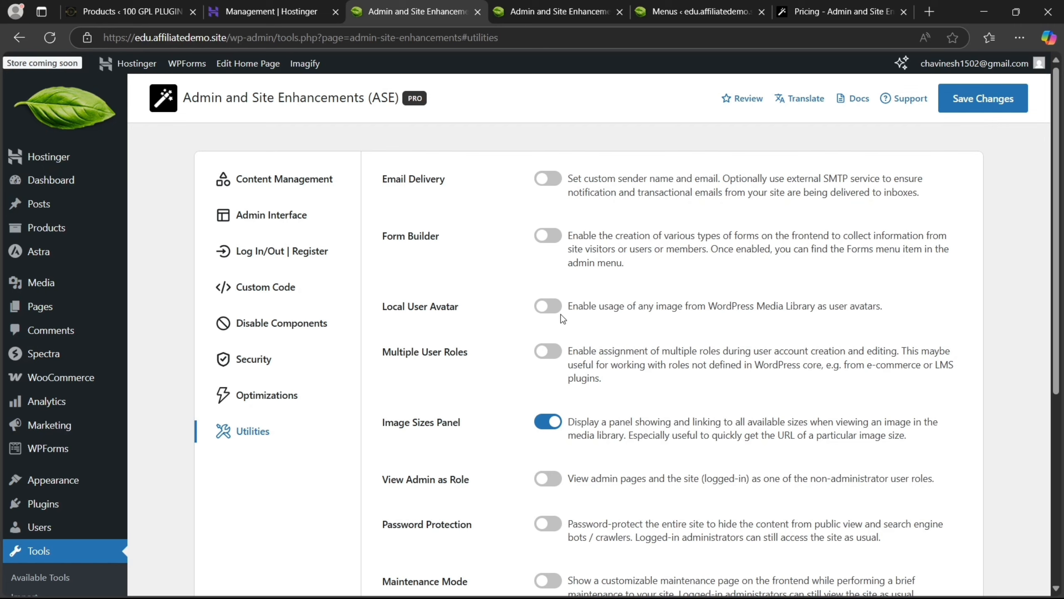
pyautogui.click(547, 310)
pyautogui.moveTo(1062, 325); pyautogui.dragTo(1029, 316)
pyautogui.click(966, 97)
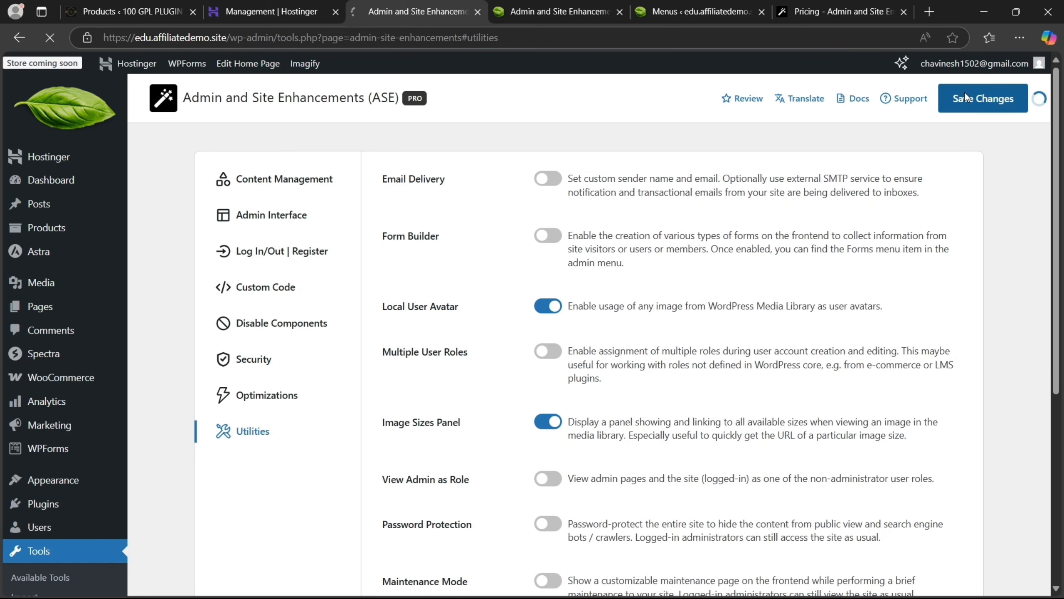
pyautogui.click(315, 180)
pyautogui.moveTo(1061, 200); pyautogui.dragTo(1061, 338)
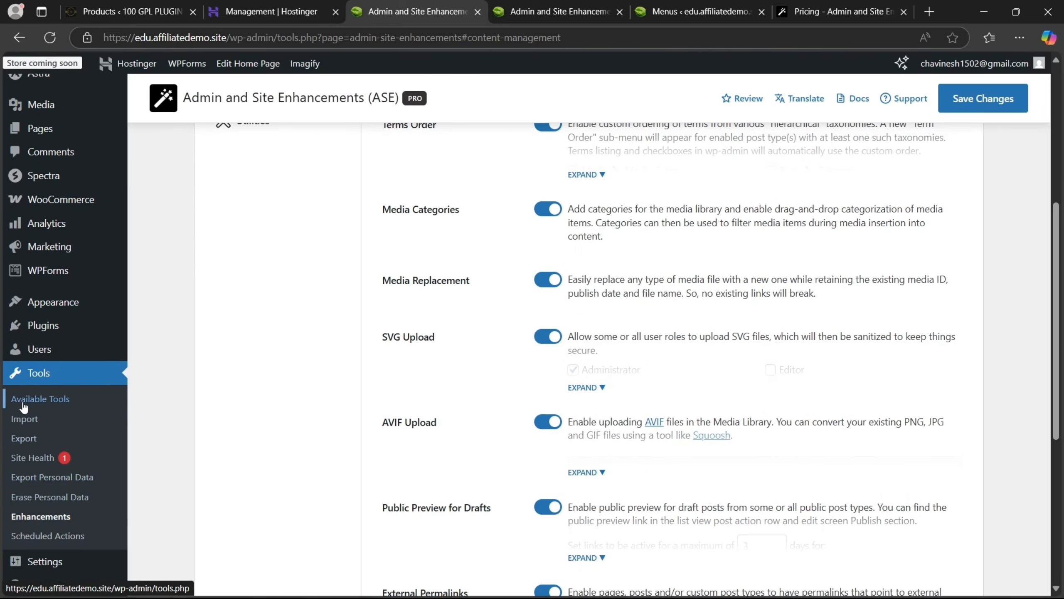
# In Admin Menu Organizer, hide the Hostinger menu item for the Editor role only
pyautogui.moveTo(50, 562)
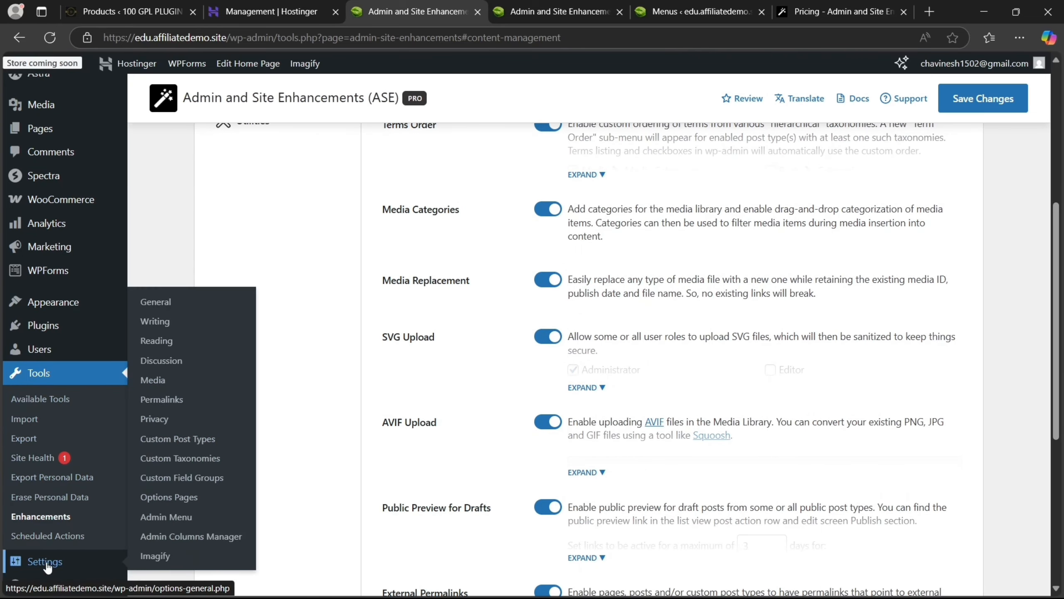
pyautogui.click(154, 521)
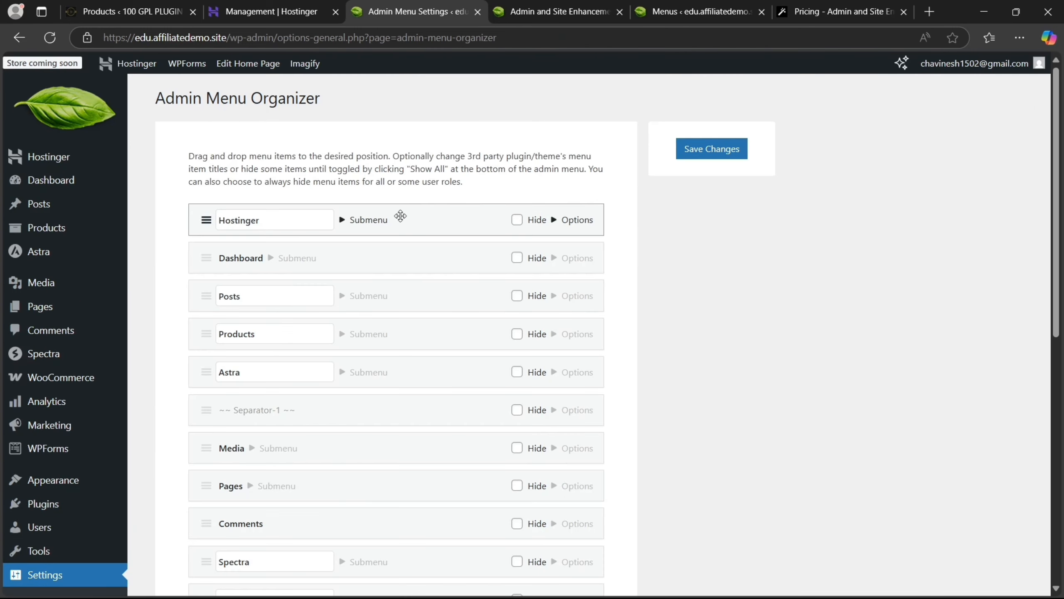
pyautogui.click(368, 221)
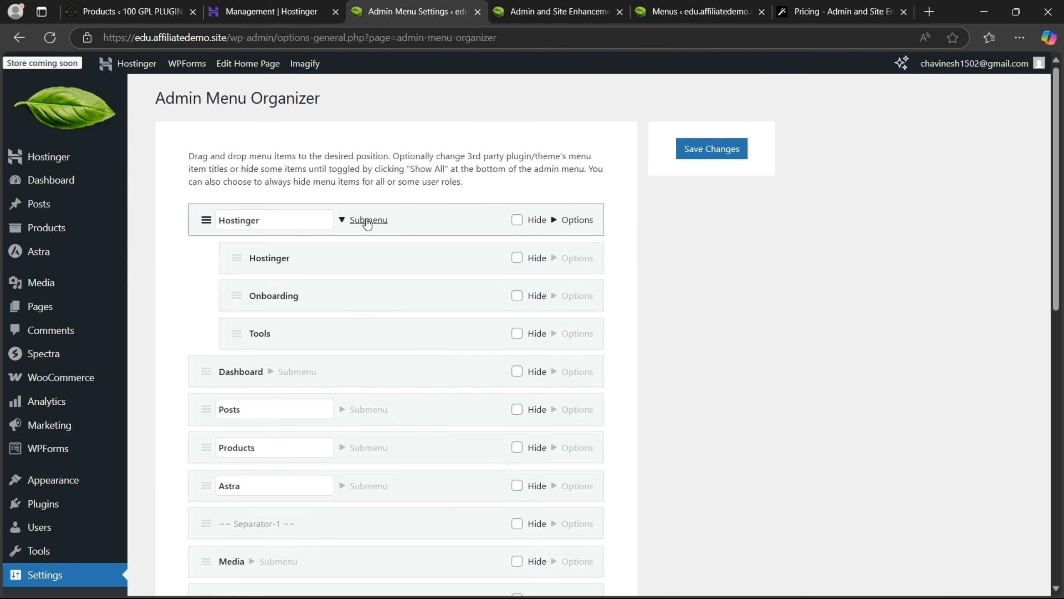
pyautogui.click(518, 220)
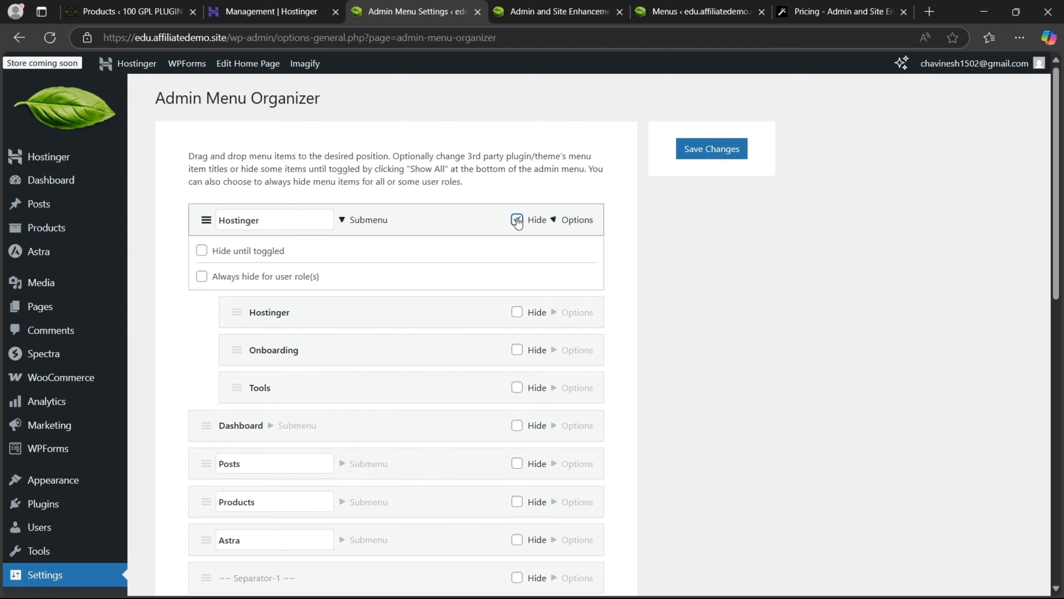
pyautogui.click(202, 278)
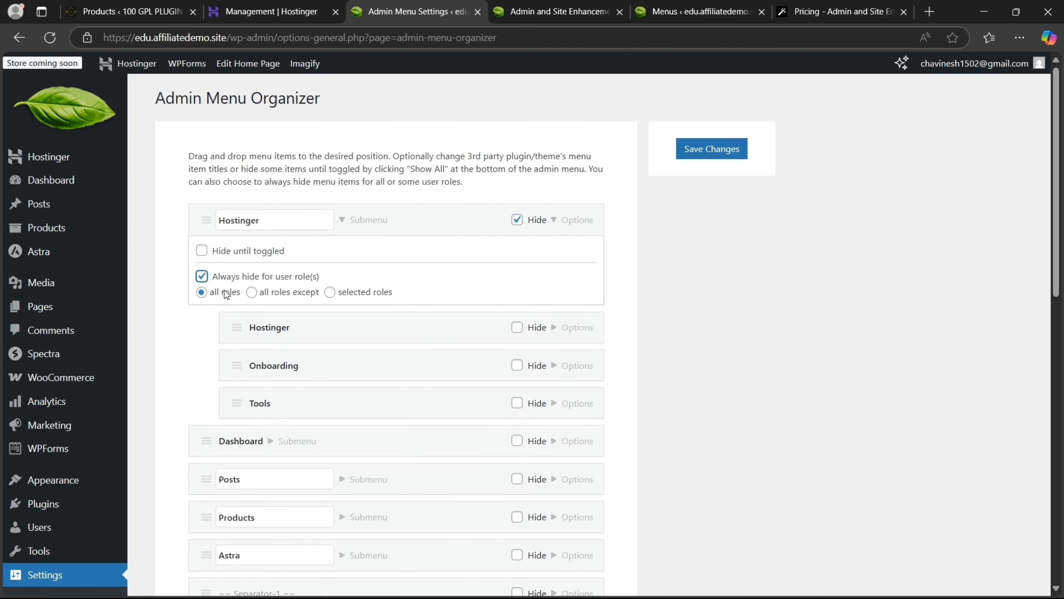
pyautogui.click(252, 293)
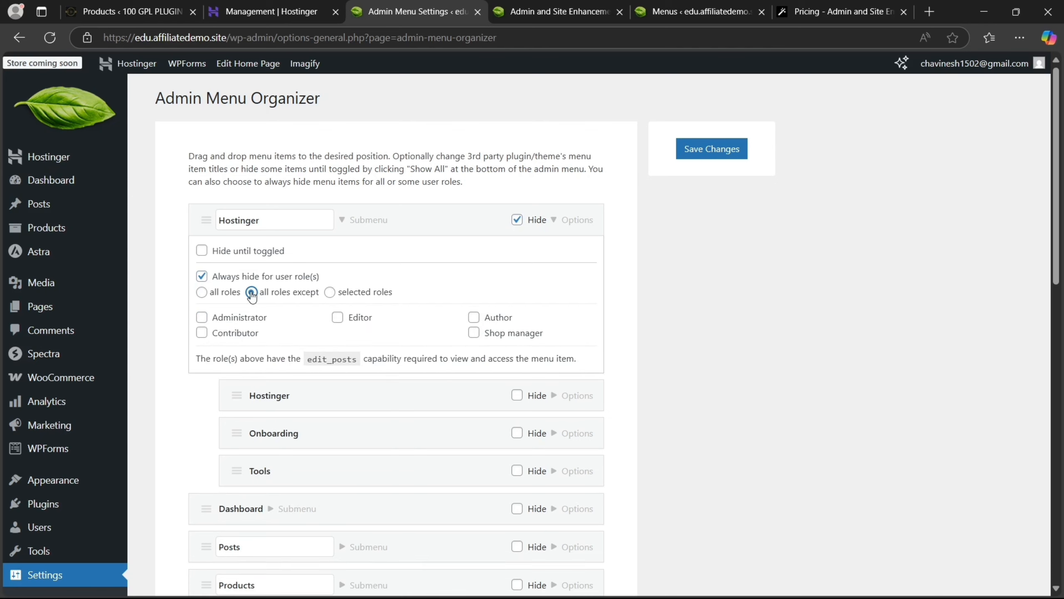
pyautogui.click(202, 292)
pyautogui.click(252, 293)
pyautogui.click(202, 318)
pyautogui.click(337, 317)
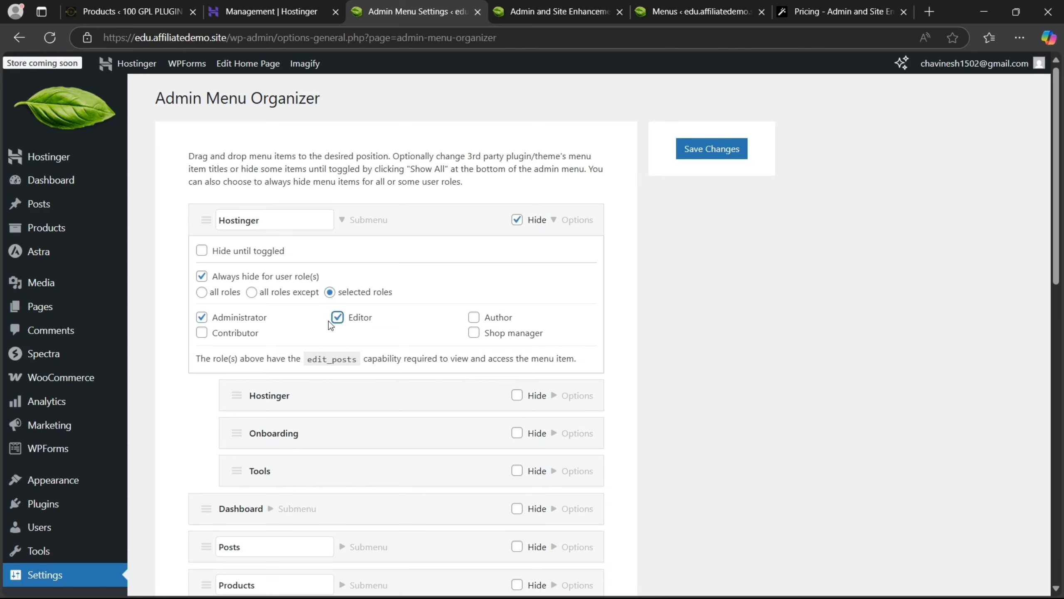
pyautogui.click(202, 317)
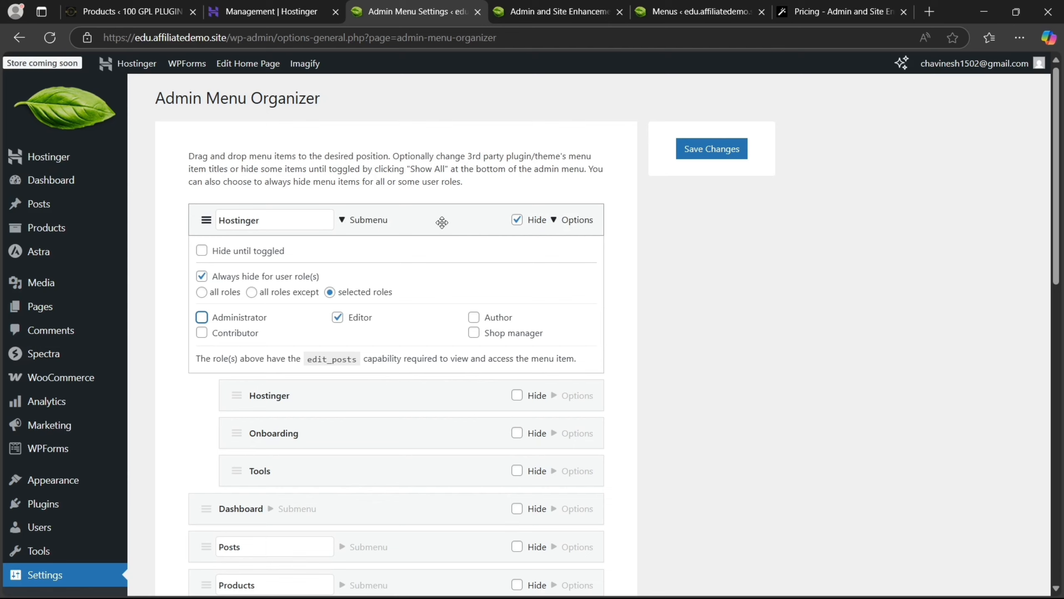
pyautogui.click(571, 222)
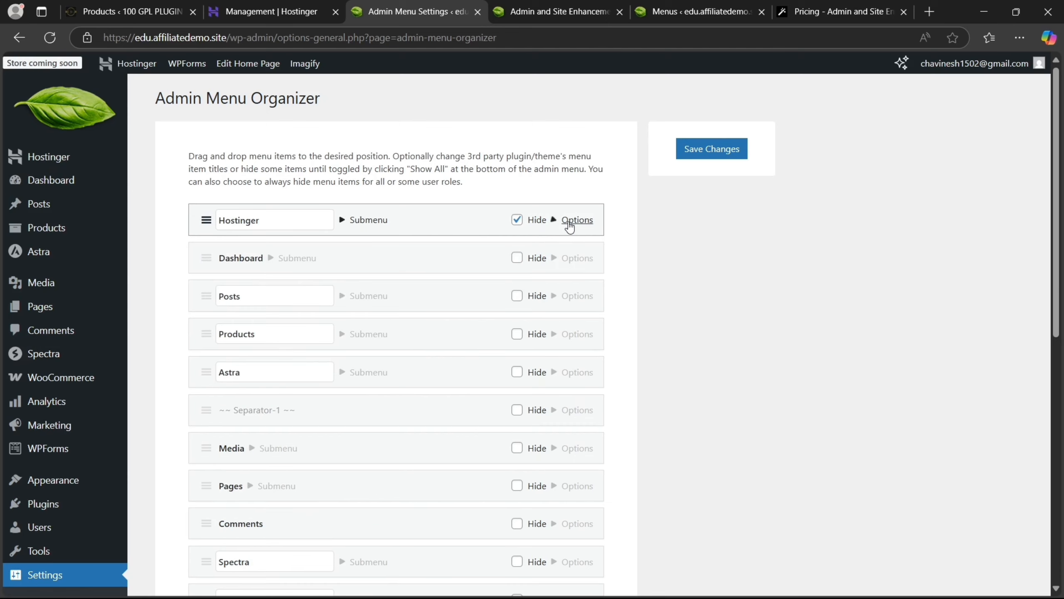
# Hide the Posts menu item for the Shop manager role only
pyautogui.click(518, 296)
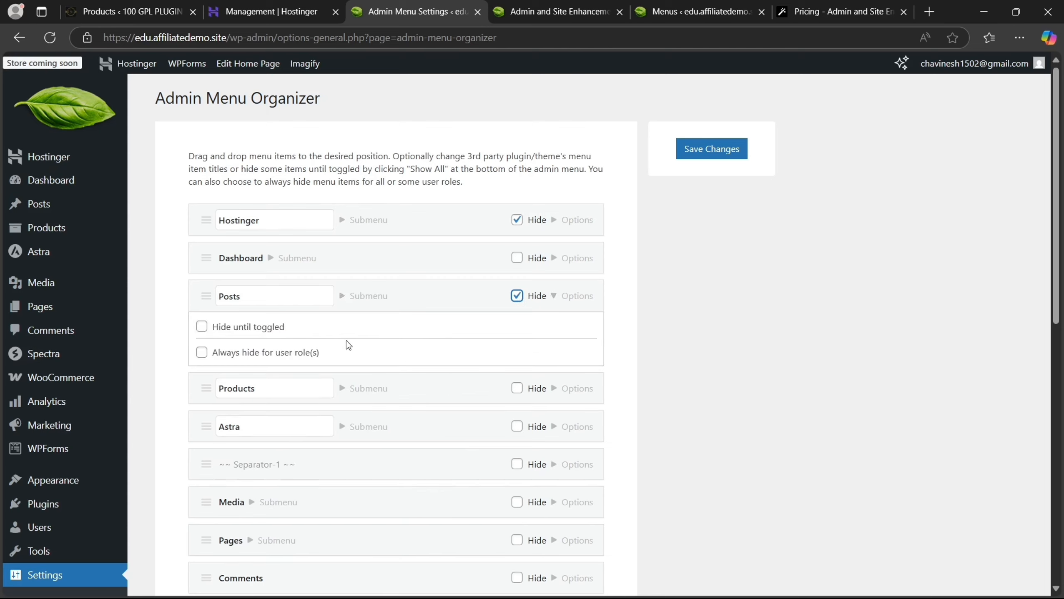
pyautogui.click(202, 353)
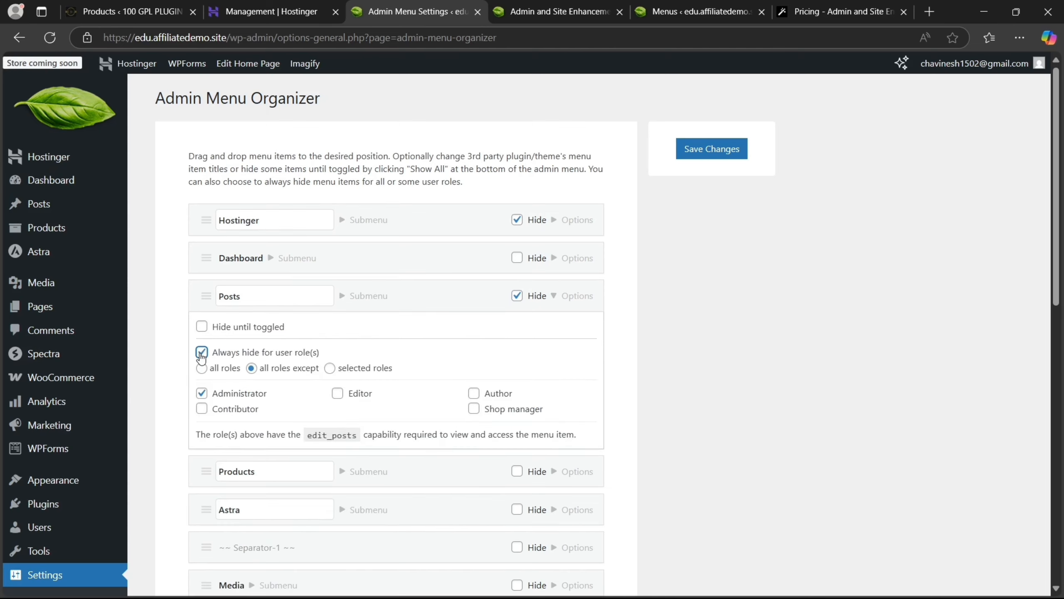
pyautogui.click(329, 368)
pyautogui.click(471, 410)
pyautogui.click(202, 393)
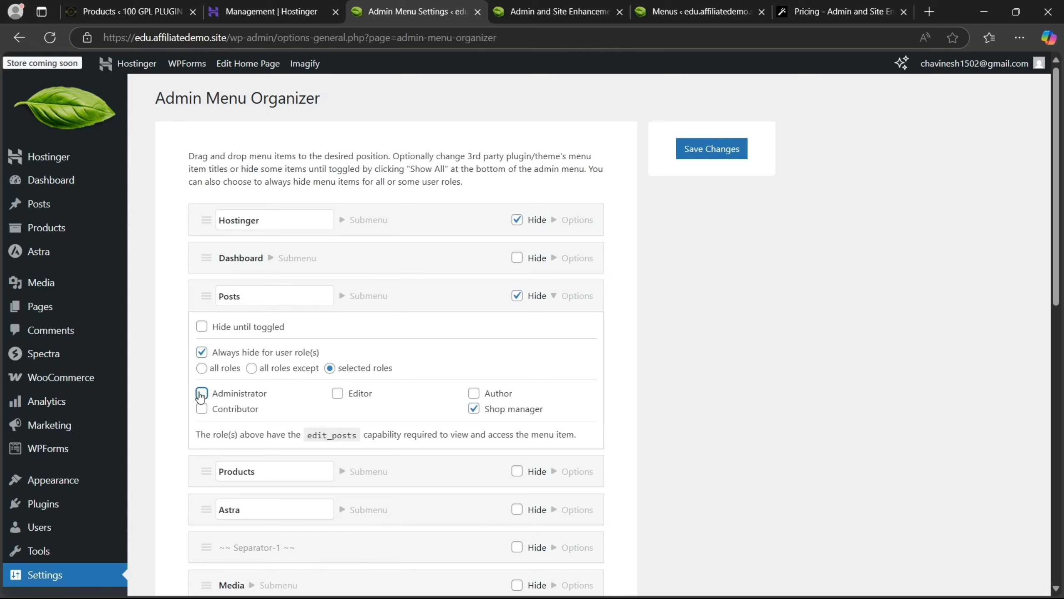